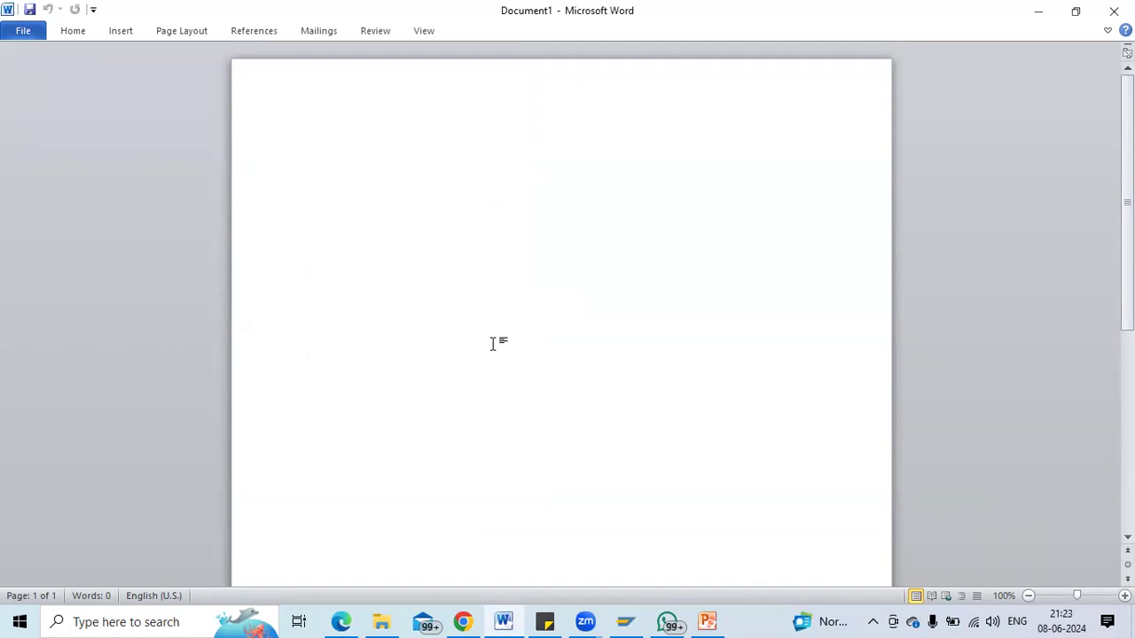
Type the heading 'Outline agreement : Long term agreement' with items 1) Contract and 2) Scheduling agreement.
text(Outl)
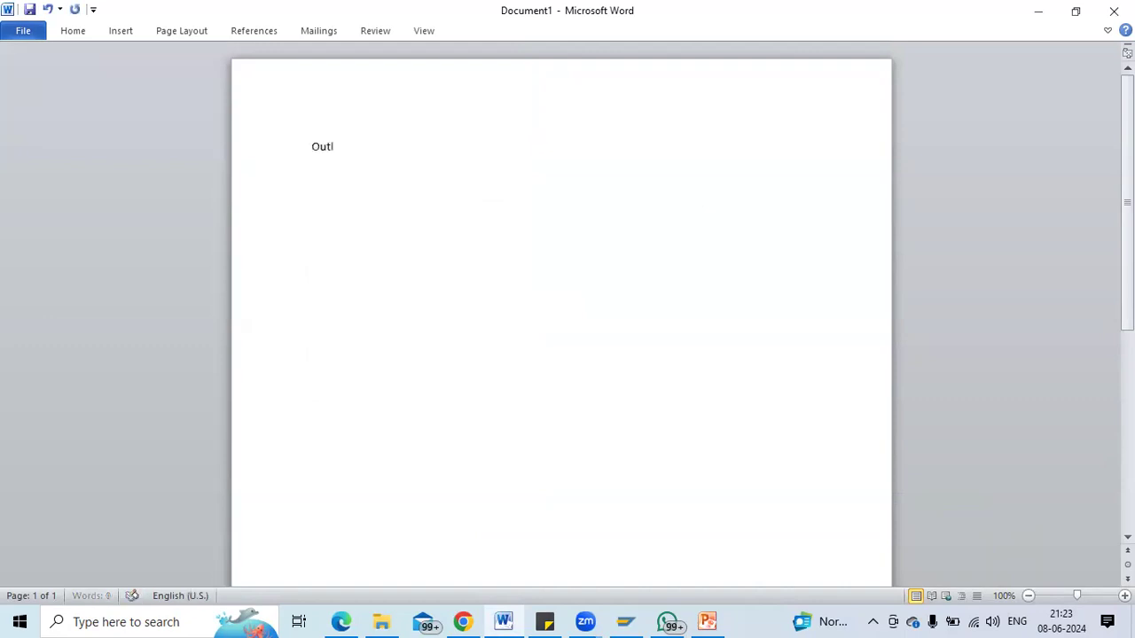
text(ine agreement : )
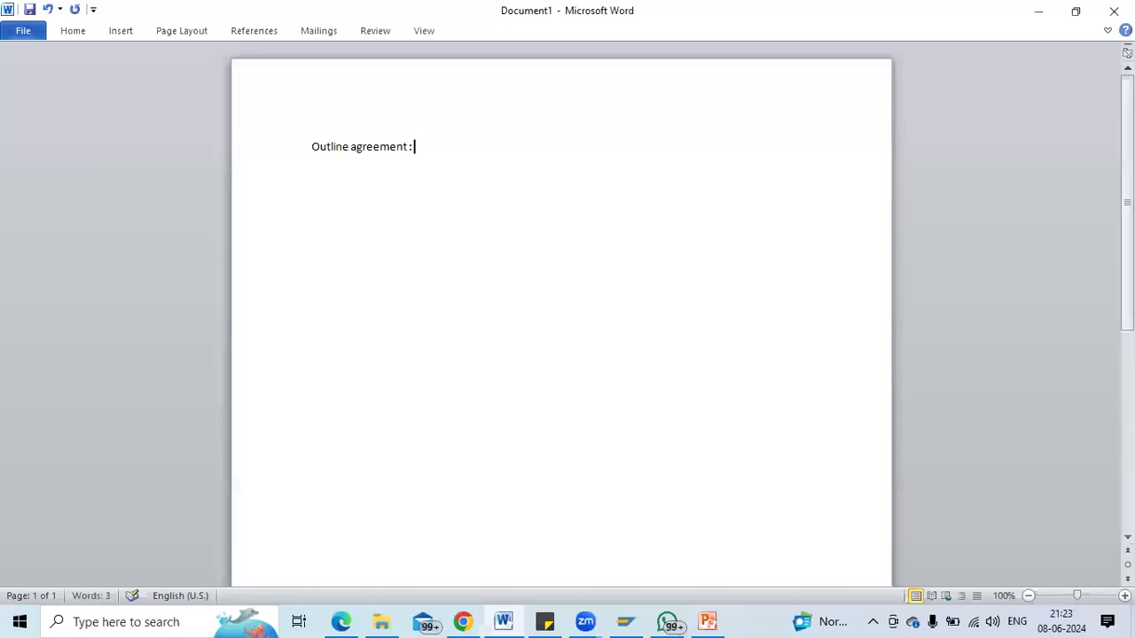
text(Long term agreement)
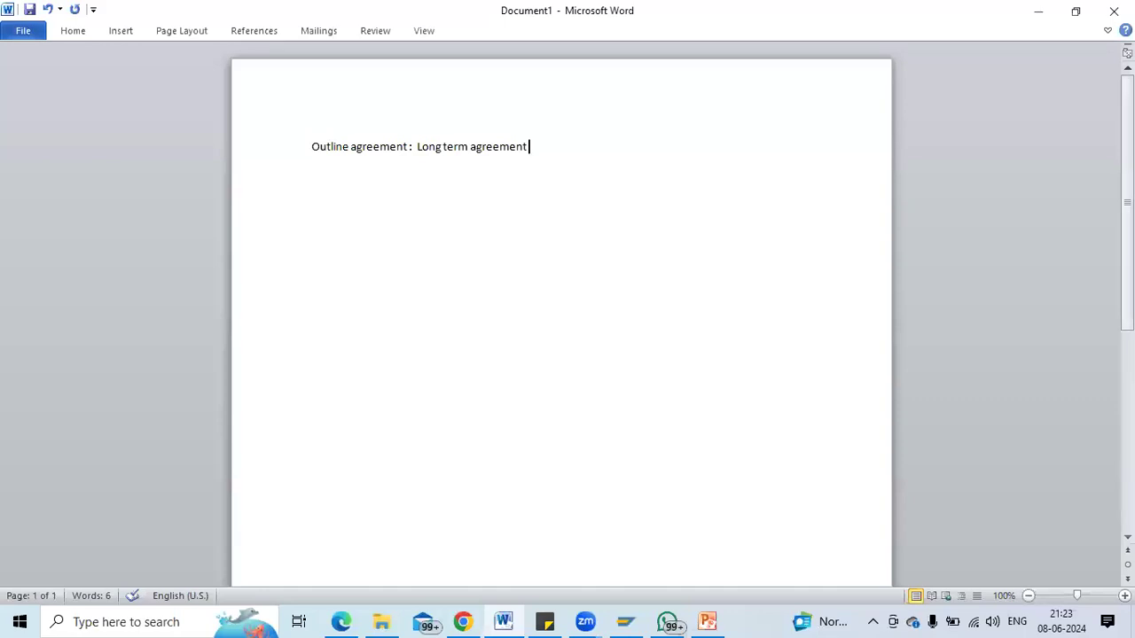
key(Return)
text(1) Contract)
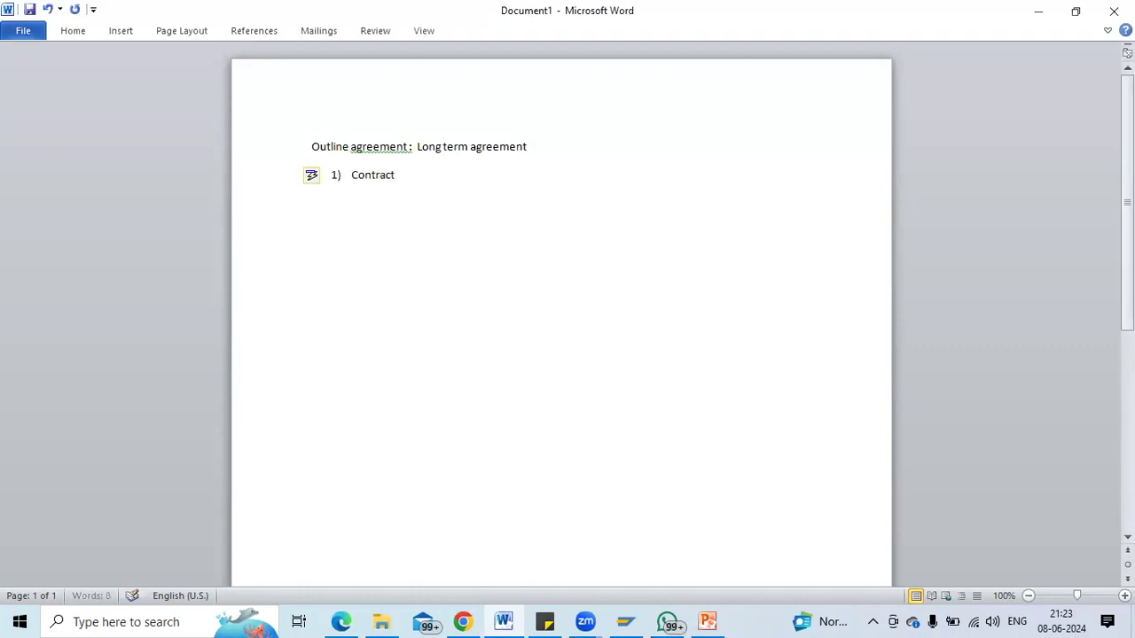
key(Return)
text(Scheduling agreement)
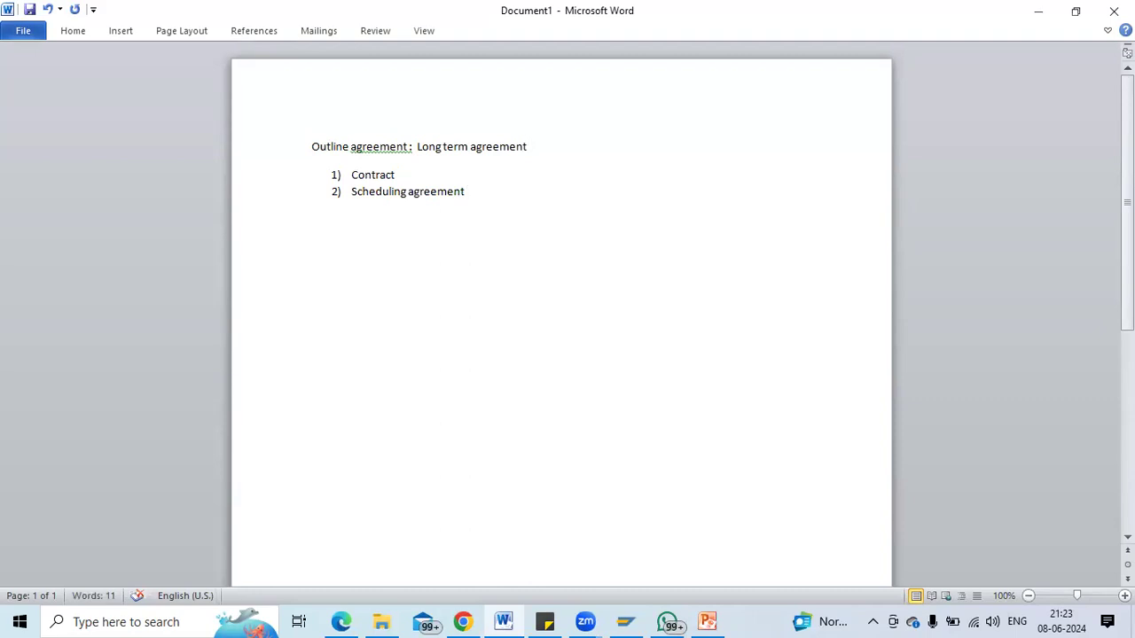
key(Return)
key(Return)
Start a second numbered list with '1) Qty Contract' and 'Value contract', fixing typos.
click(81, 30)
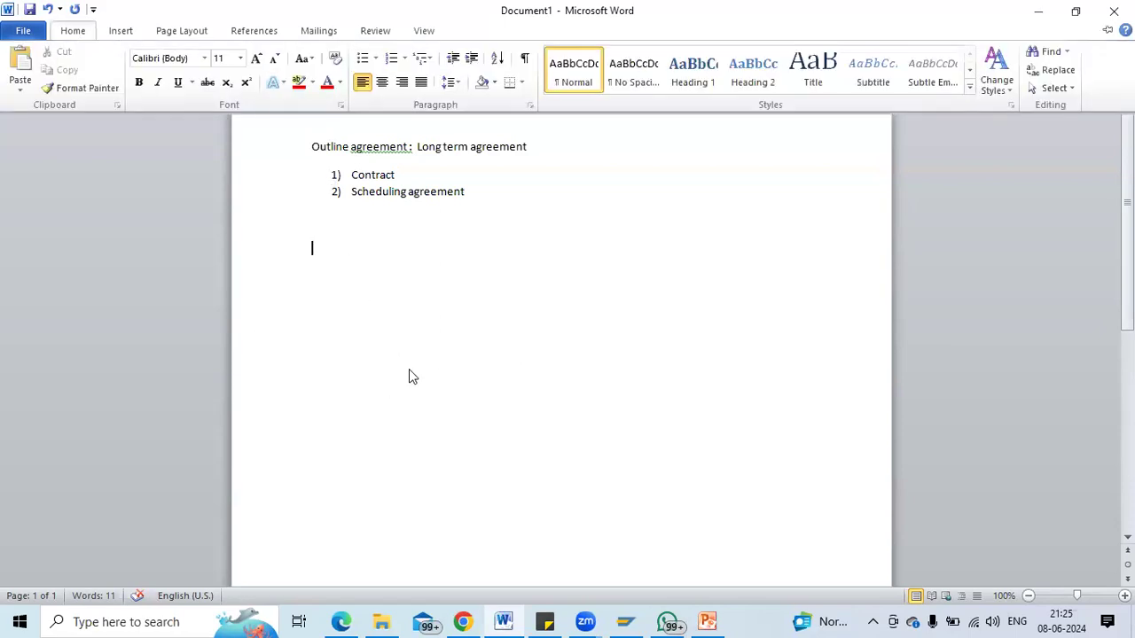
click(321, 254)
text(1) Qty Contract)
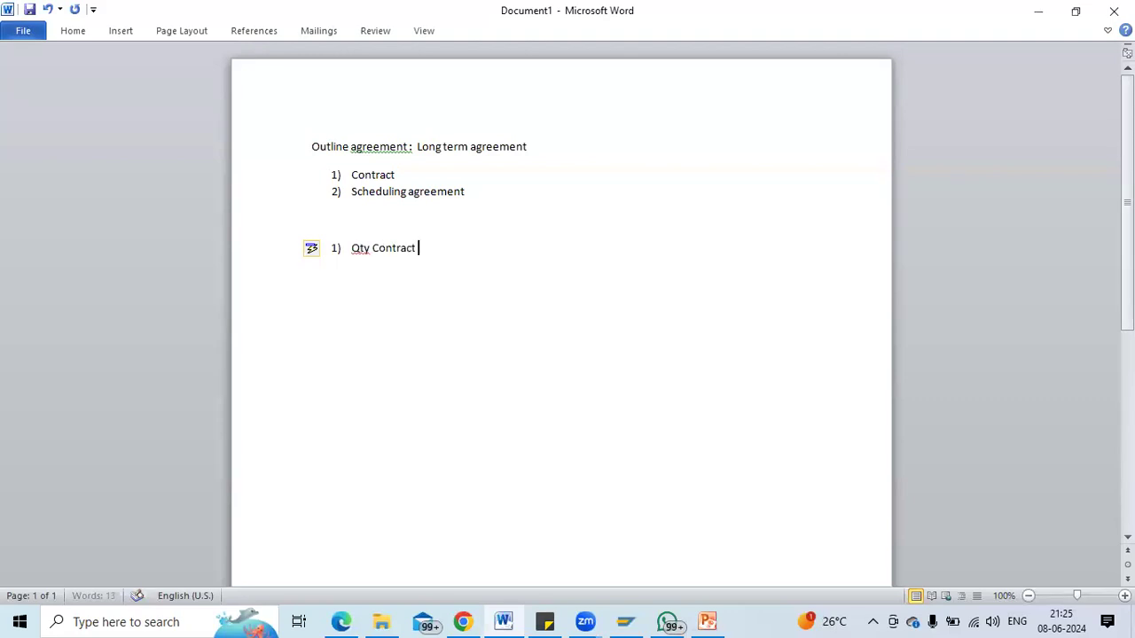
key(BackSpace)
key(BackSpace)
key(BackSpace)
text(ct)
key(Return)
text(Value contract)
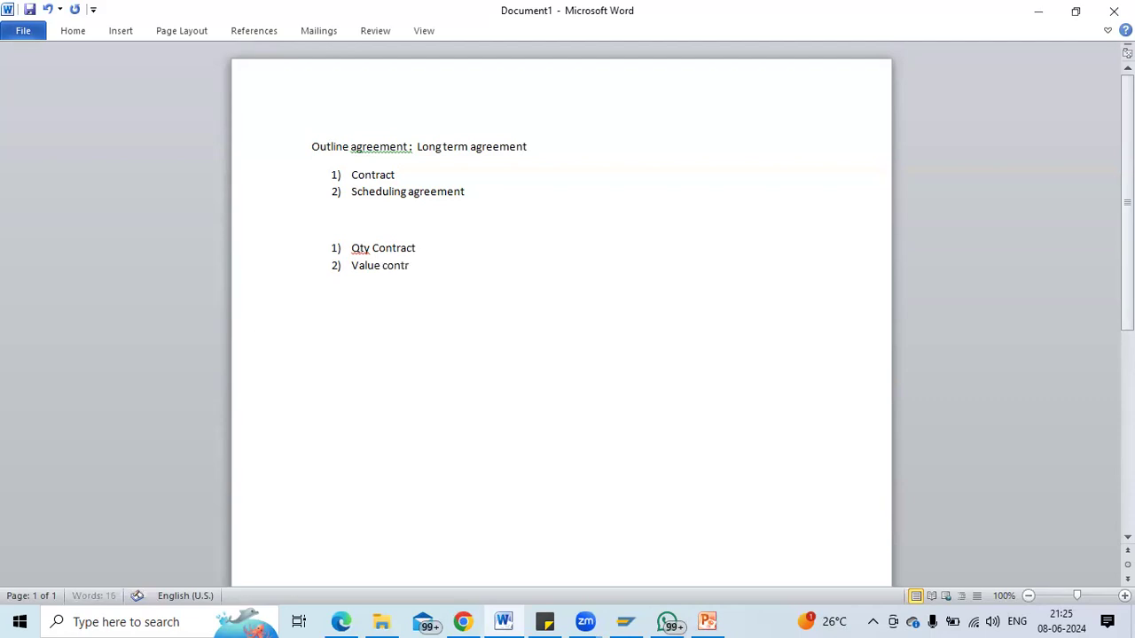
Add 'Central agreed contract' as item 3, then a plain 'Qty Contract ------' line below.
key(Return)
text(Central agreed contract)
key(Return)
key(Return)
key(Return)
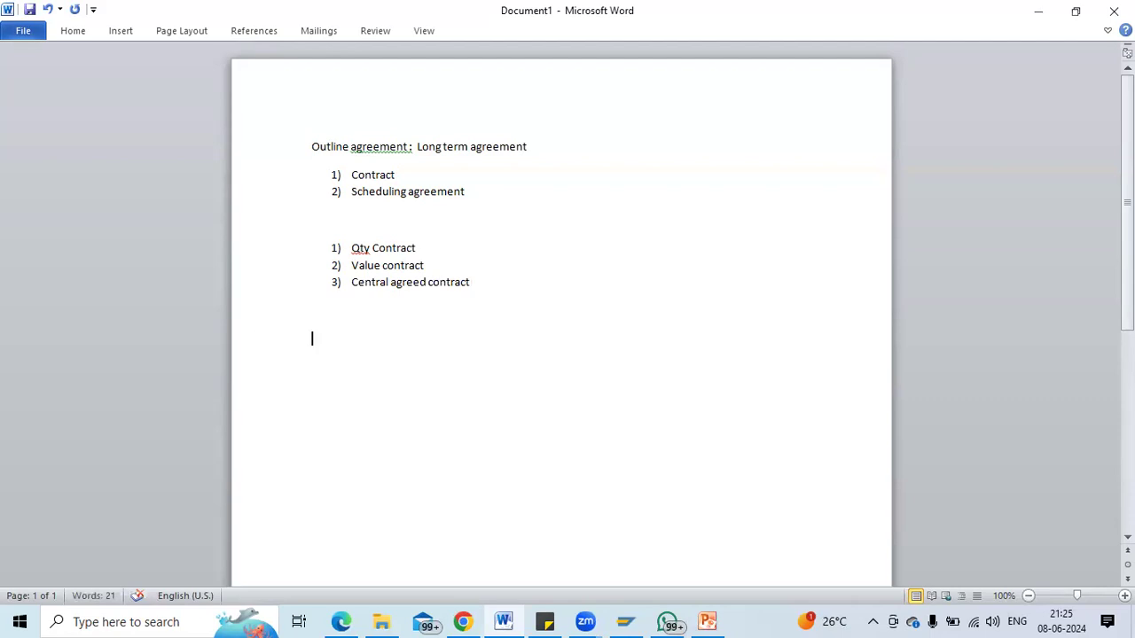
text(Qty Contract -------)
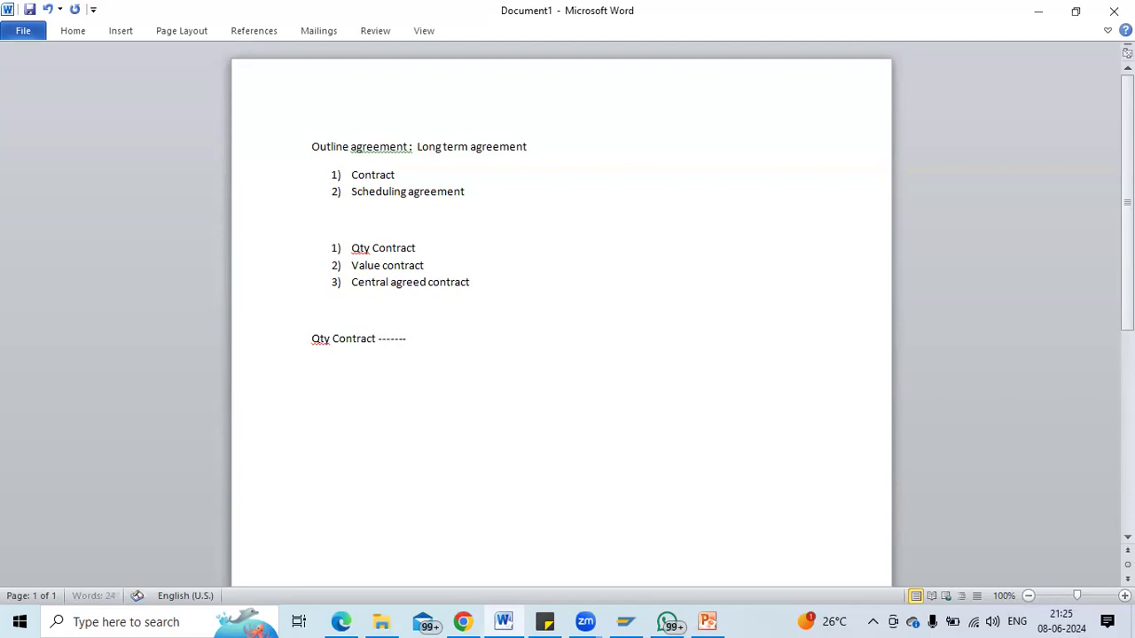
Note '6 months -----> 10,00,000' under Qty Contract, then begin a 'Value contract' line below.
key(Return)
text(6 mo)
text(nths)
text( -----)
text(> 1)
text(0)
text(,00,0)
text(00)
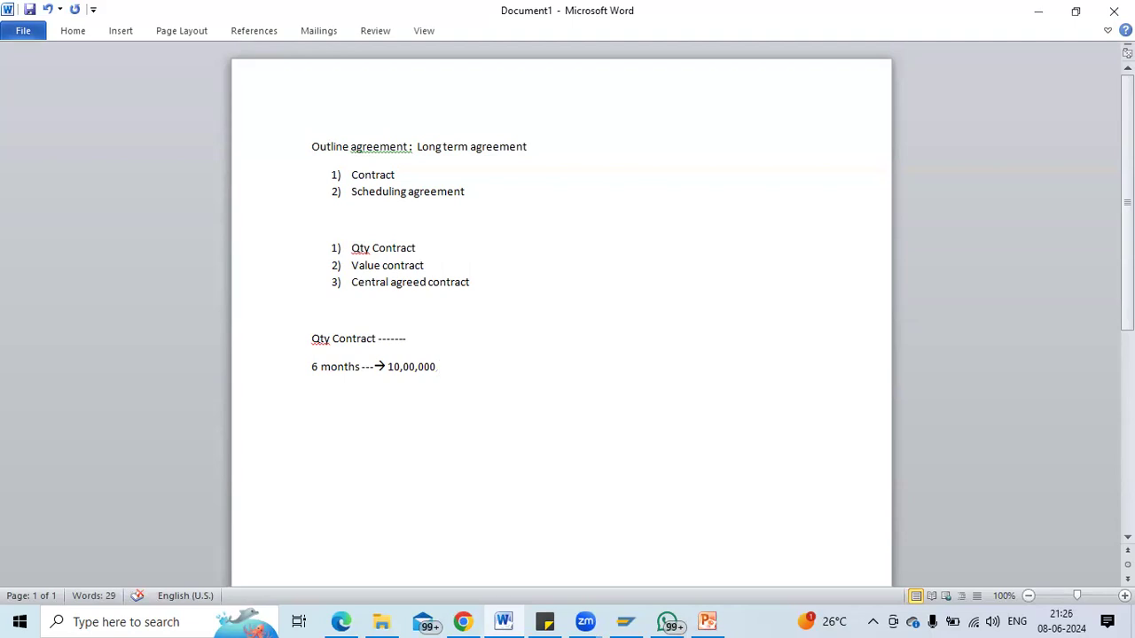
key(Return)
text(----->)
key(BackSpace)
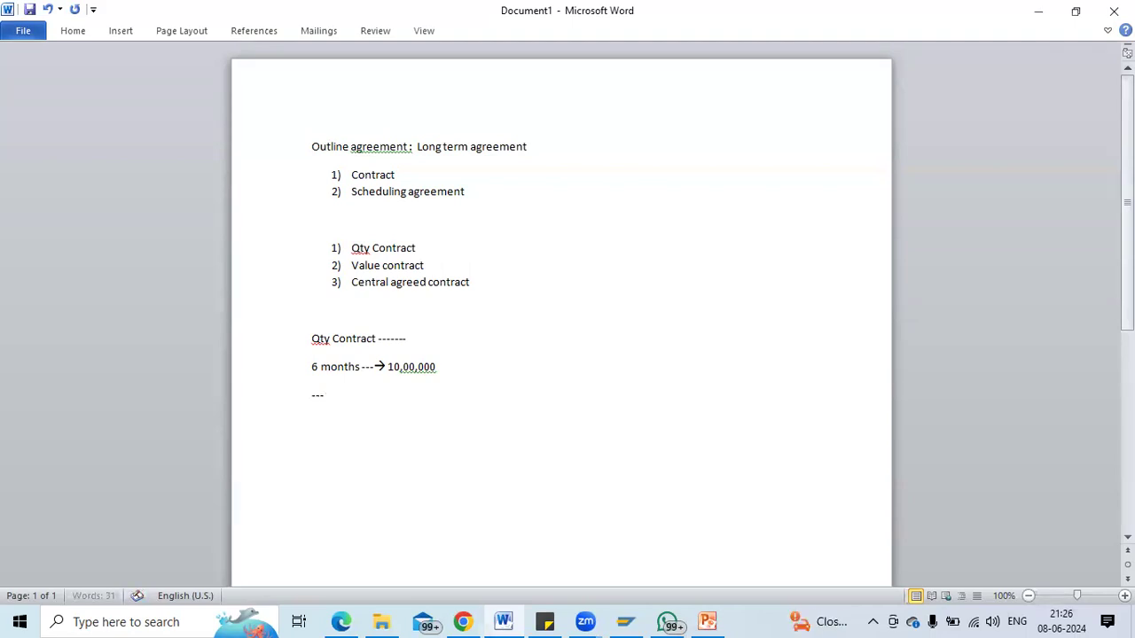
key(Return)
key(Return)
text(Value contract)
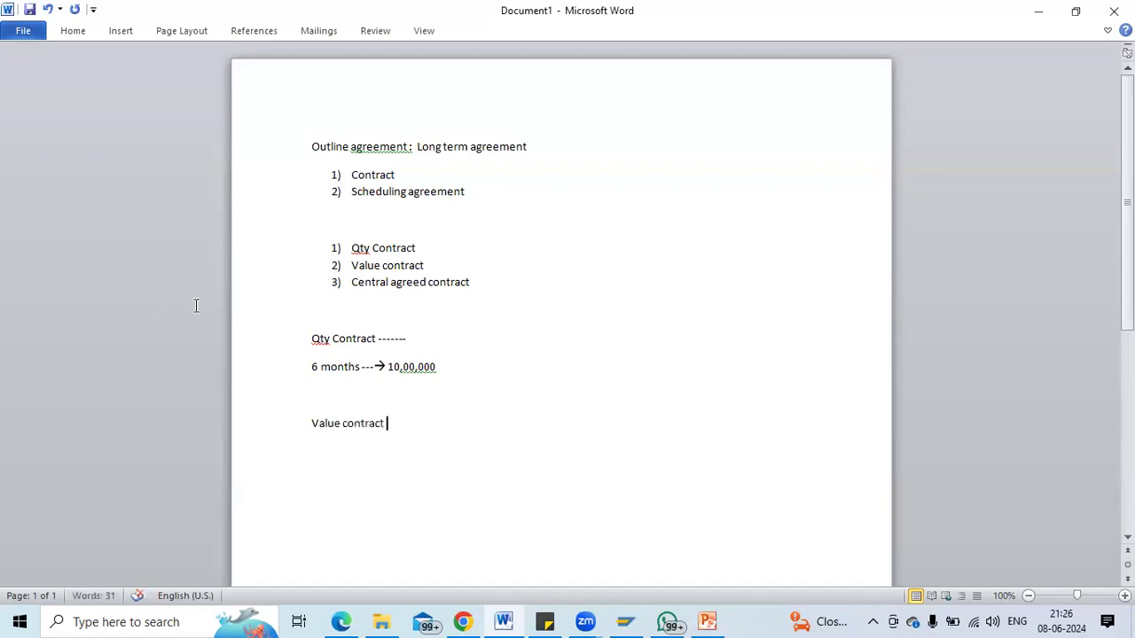
Append 'Qty' after 10,00,000, note Value contract '6 months ----> 1000000 Value', then type 'Centrally agreed contract'.
click(462, 363)
text(Qty)
click(414, 433)
text(--)
text(6 months)
text( ---->)
text(1000)
text(00)
text(0)
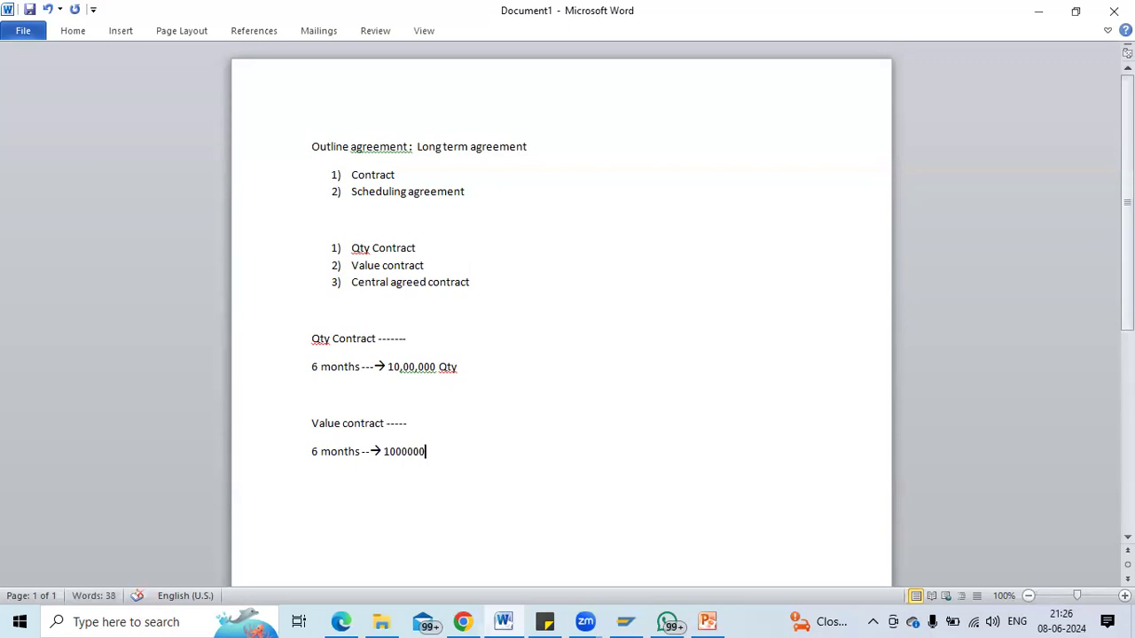
text(  Value)
key(Return)
key(Return)
text(Centrally agreed contract)
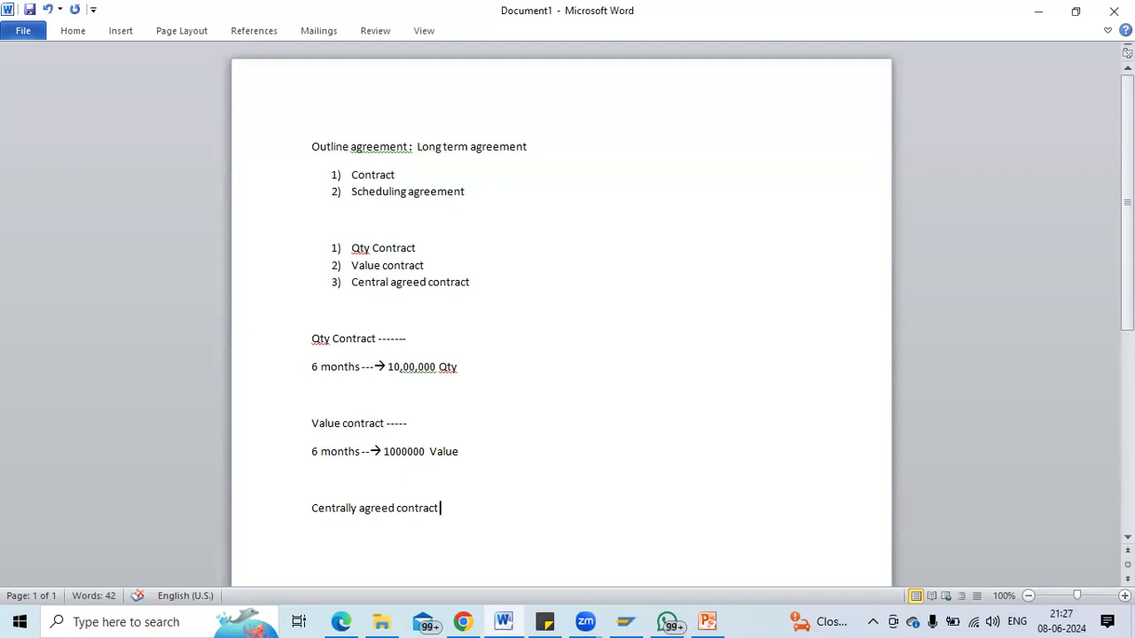
End the line with '------ Qty or value' and start an unnumbered 'Scheduling agreement' line.
text(------ Qty or value)
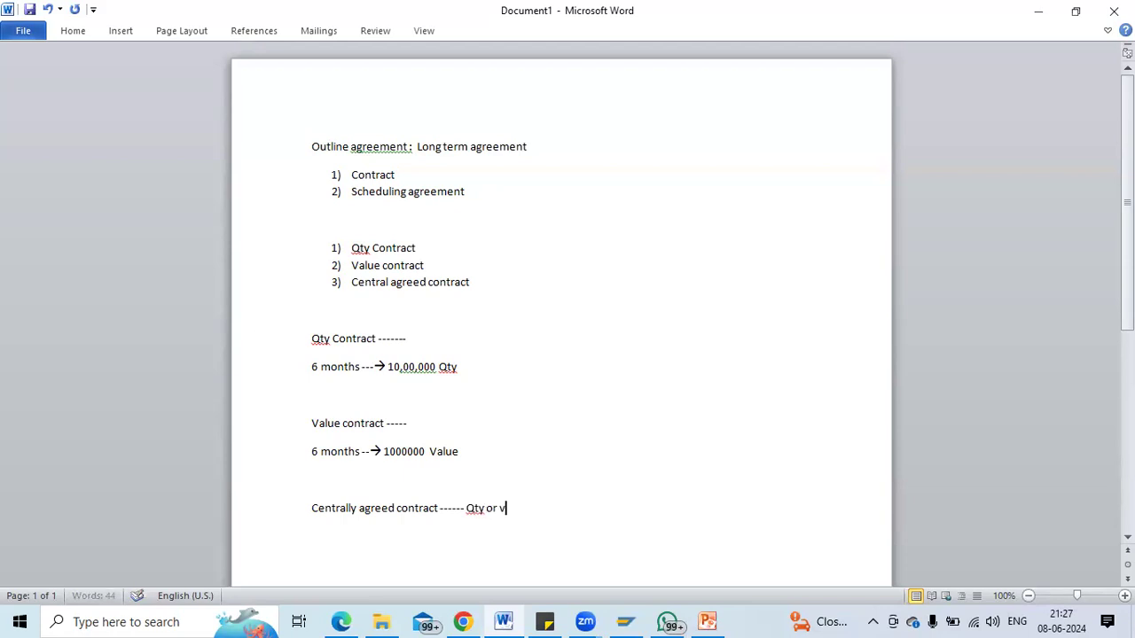
key(Return)
key(Return)
text(3))
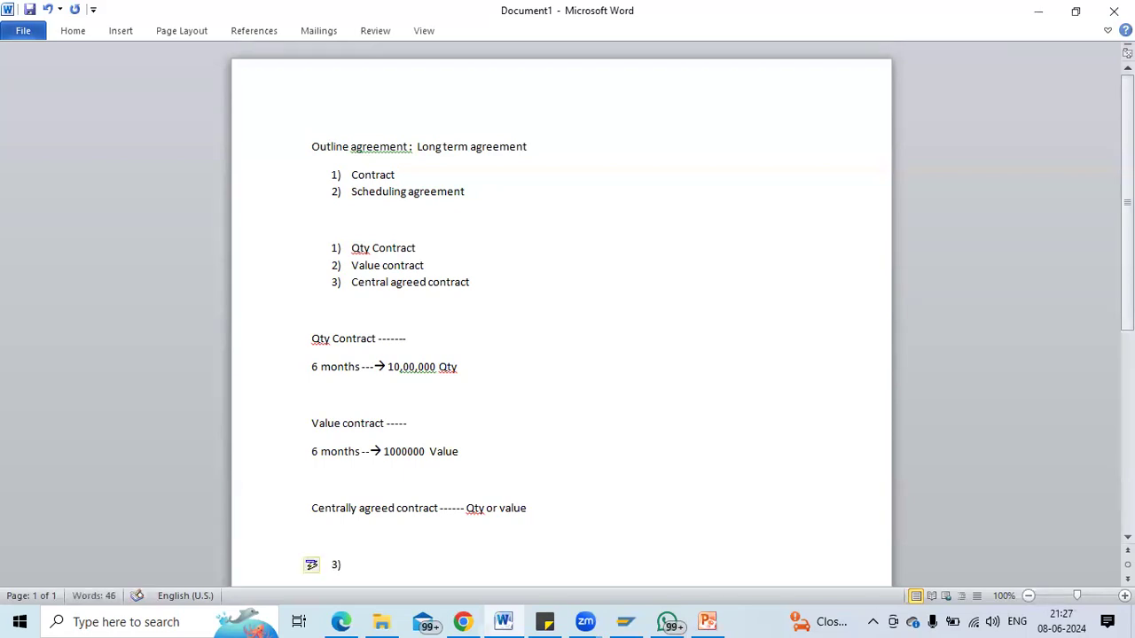
key(BackSpace)
key(BackSpace)
key(BackSpace)
text(Shhxceduling a)
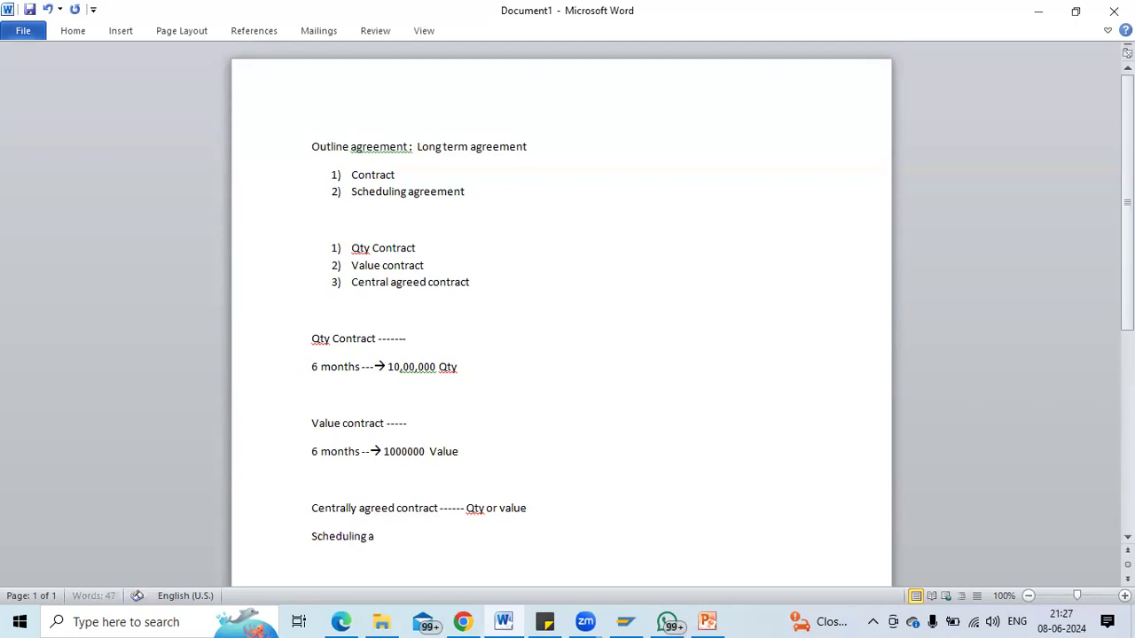
text(greement :)
Fix the colon after Scheduling agreement and add 'Predefined schedule ------- oct100, may 100, may5th 30 qty'.
key(BackSpace)
key(BackSpace)
text(:)
key(Return)
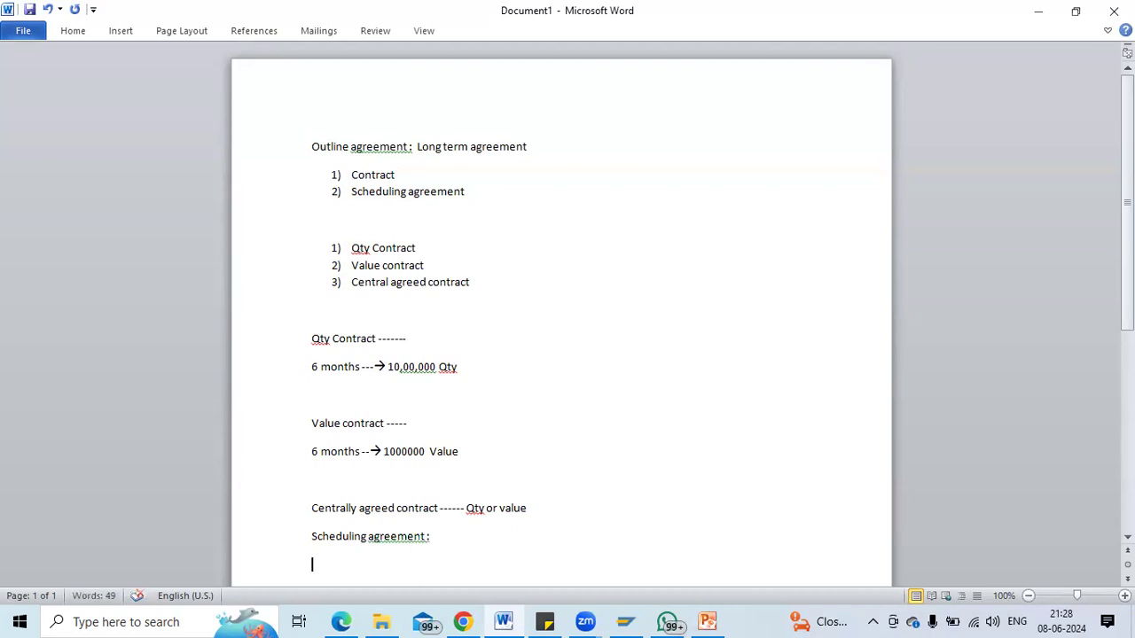
text(Pred de)
key(BackSpace)
key(BackSpace)
key(BackSpace)
text(efined schedule)
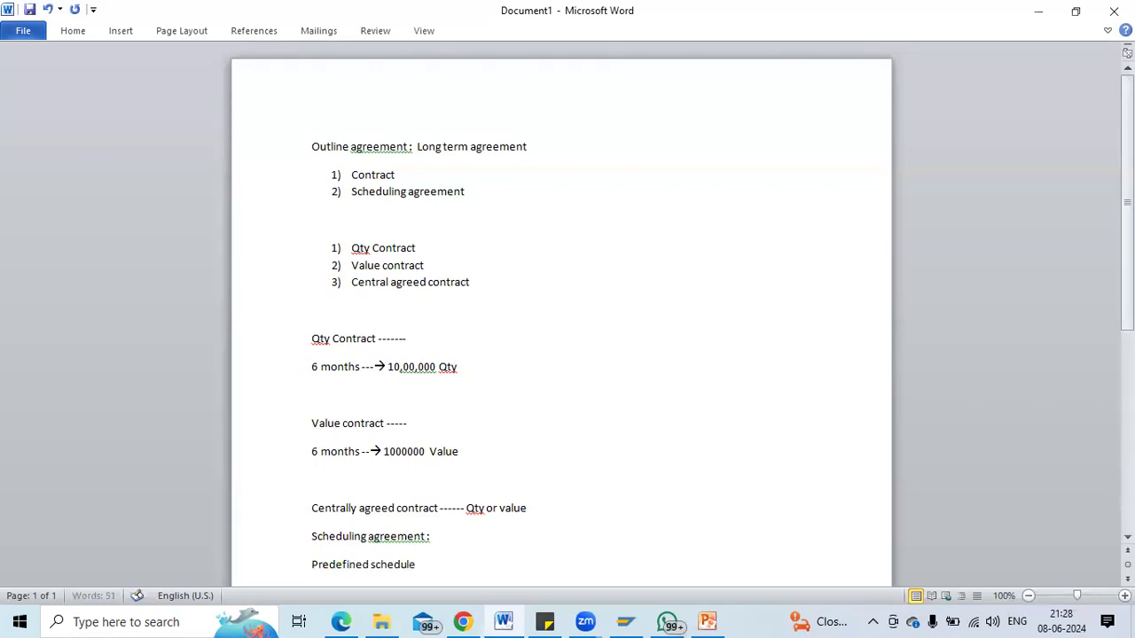
text( -------)
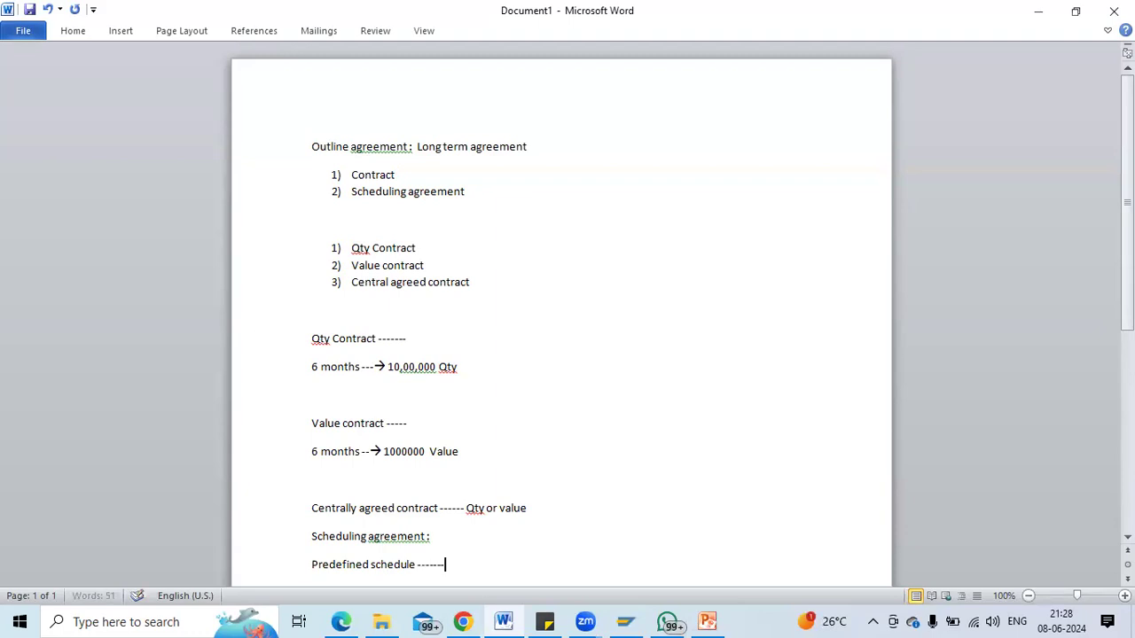
text( oct100 , may )
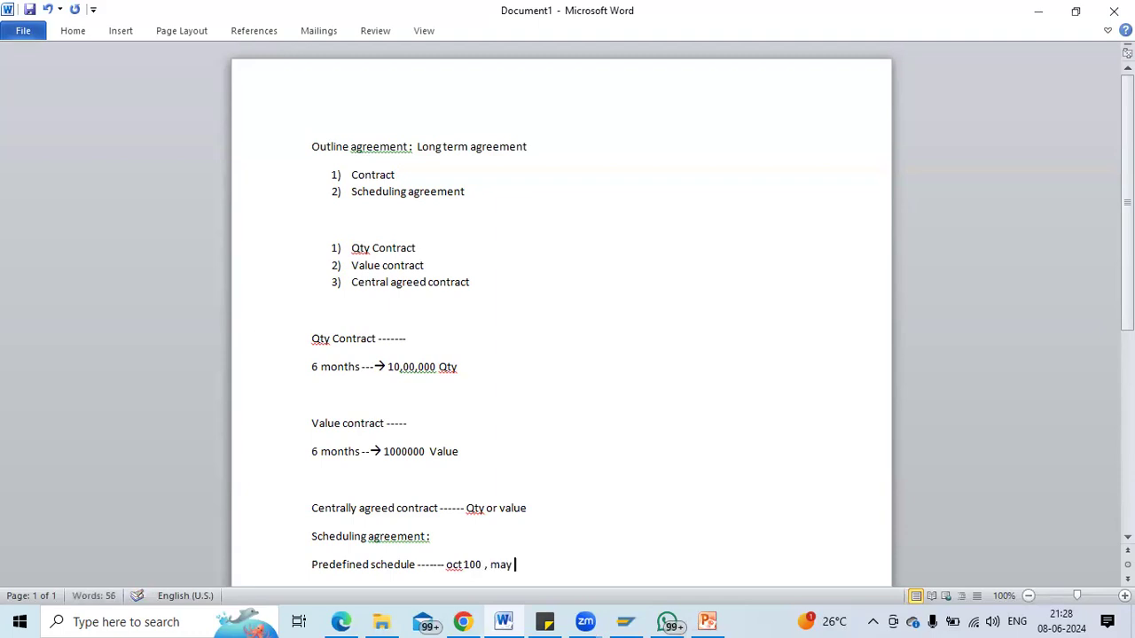
text(100, may5th 30 qty)
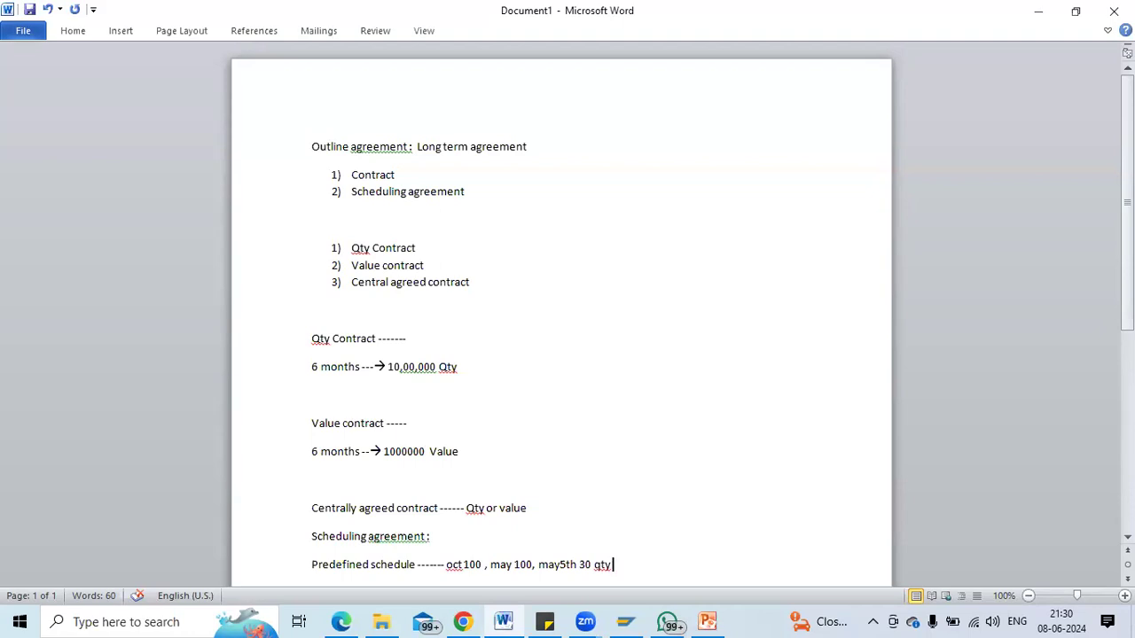
key(Return)
key(Return)
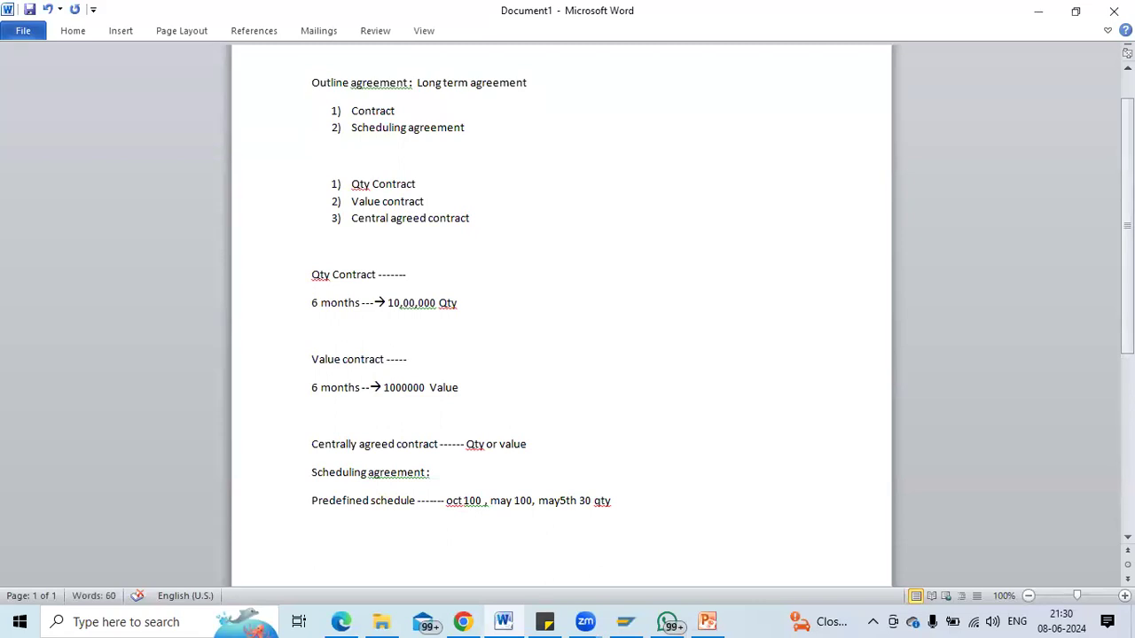
Type 'With release and with out release -------' and add blank lines beneath it.
text(With release and)
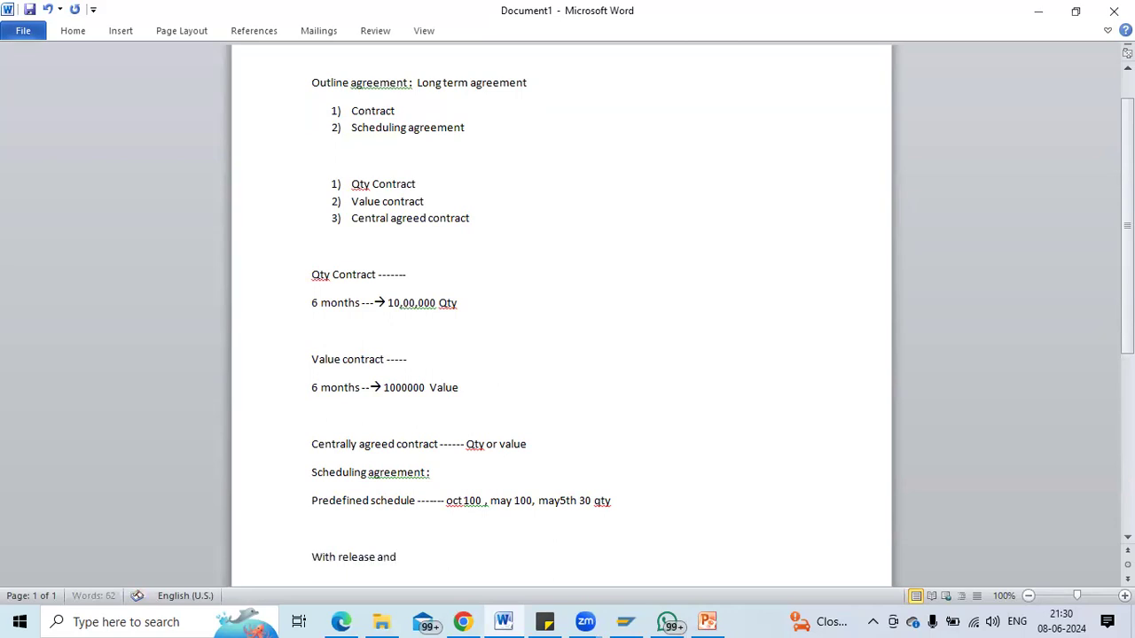
text( with out release)
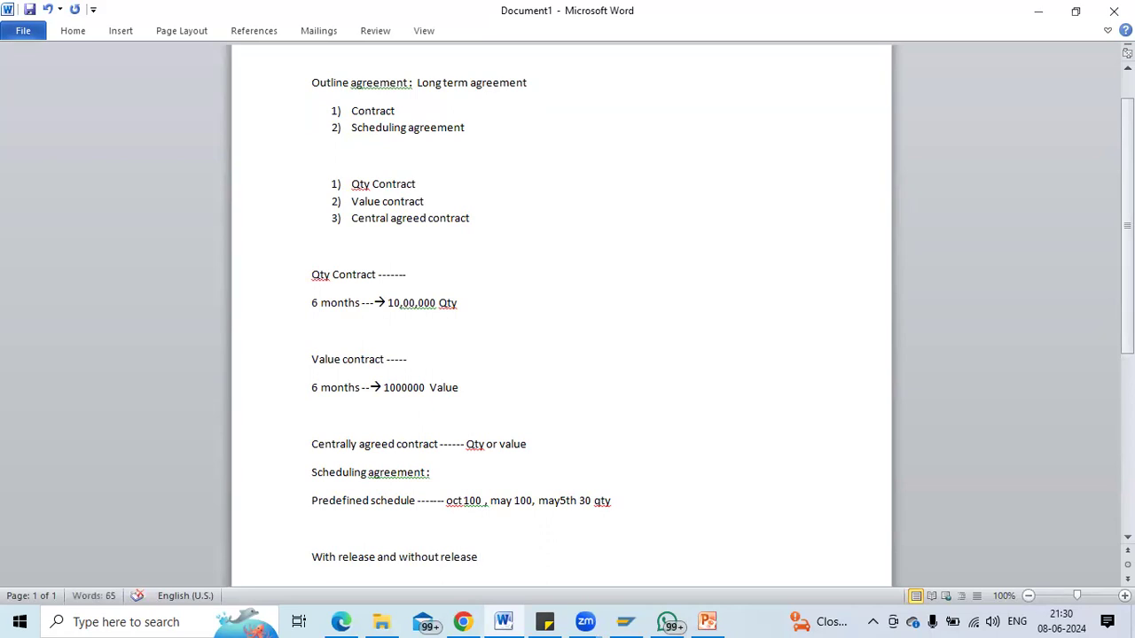
text( -------)
key(Up)
key(Up)
key(Up)
key(Up)
key(Up)
key(Up)
key(Up)
key(Up)
key(Up)
key(Up)
key(Up)
key(Up)
key(Up)
key(Up)
key(Up)
key(Up)
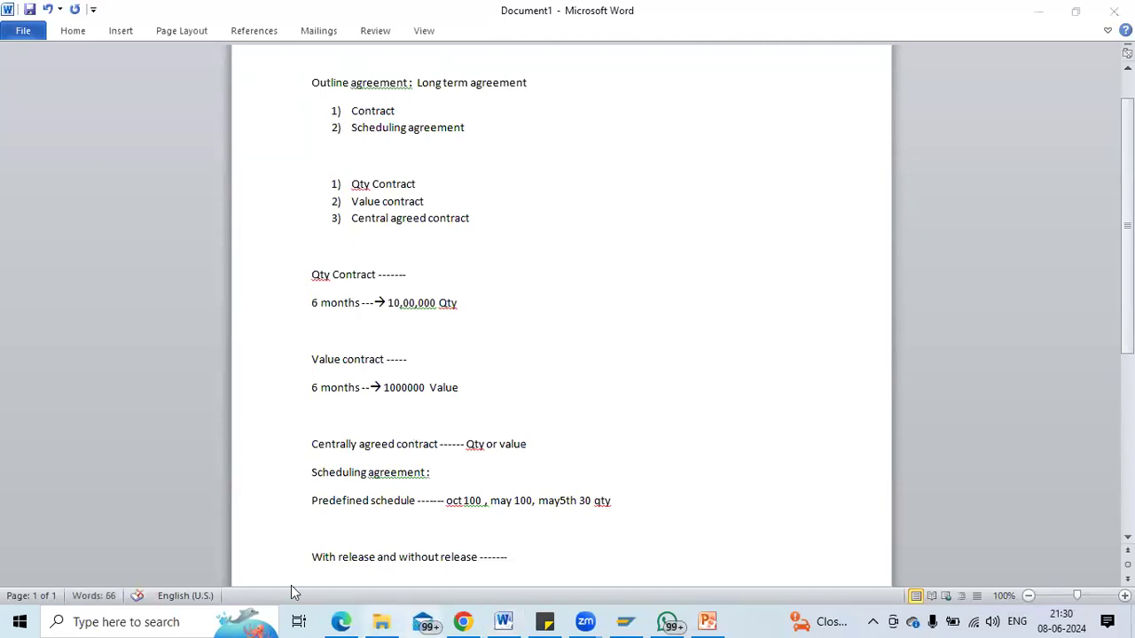
click(527, 557)
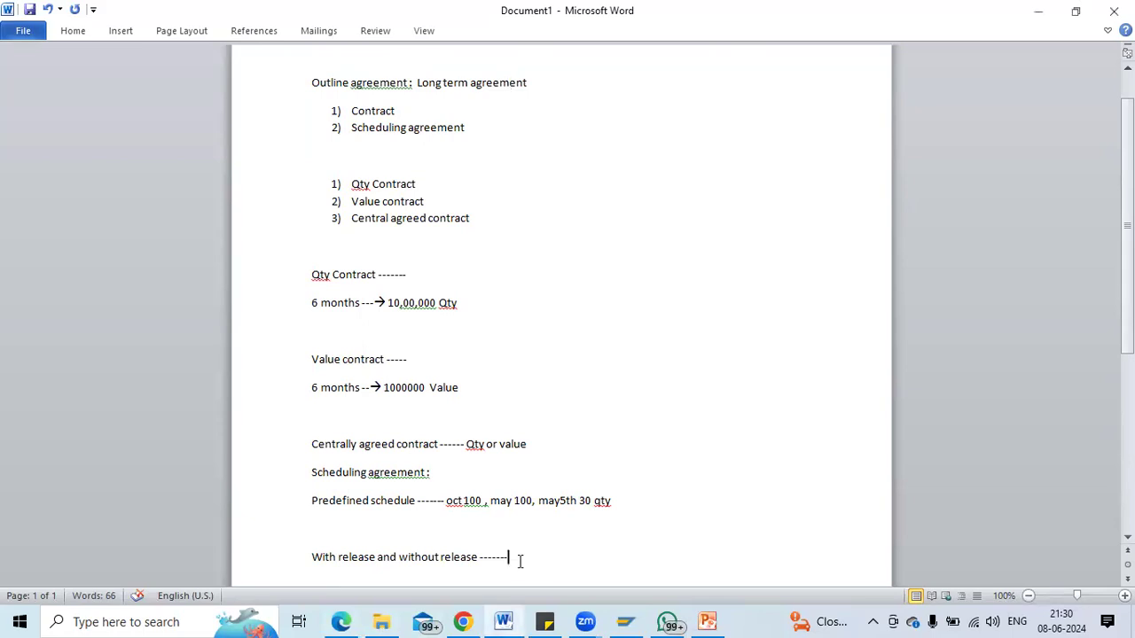
key(Return)
key(Return)
key(Return)
Add the lines 'ME31K --- Define contract' and 'ME31L - scheduling agreement'.
text(ME)
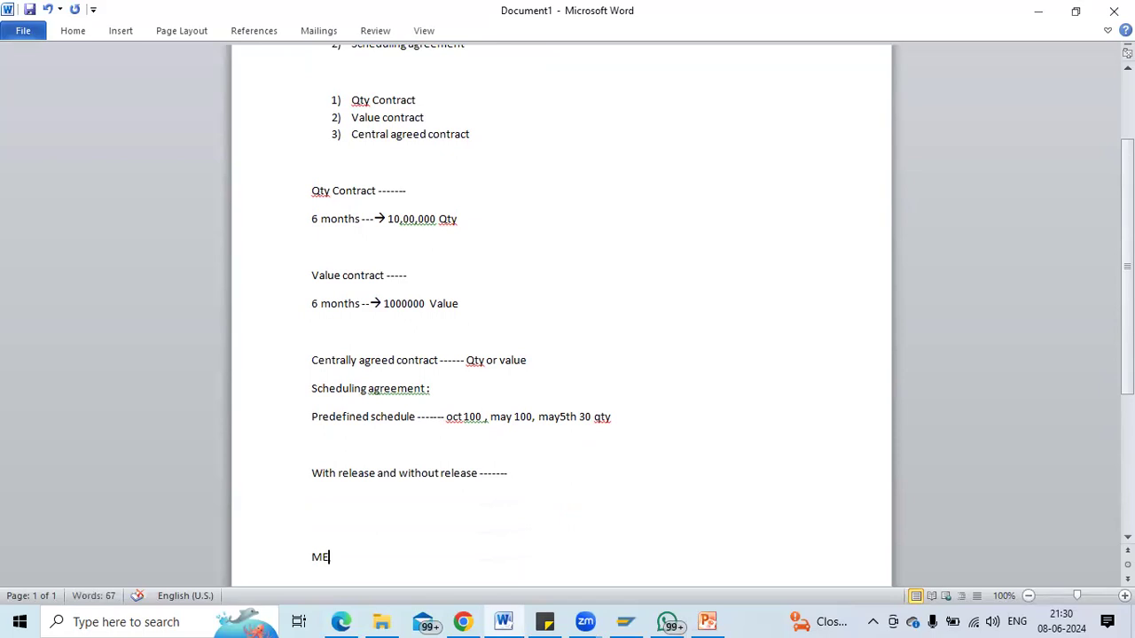
text(31K --- Define contract)
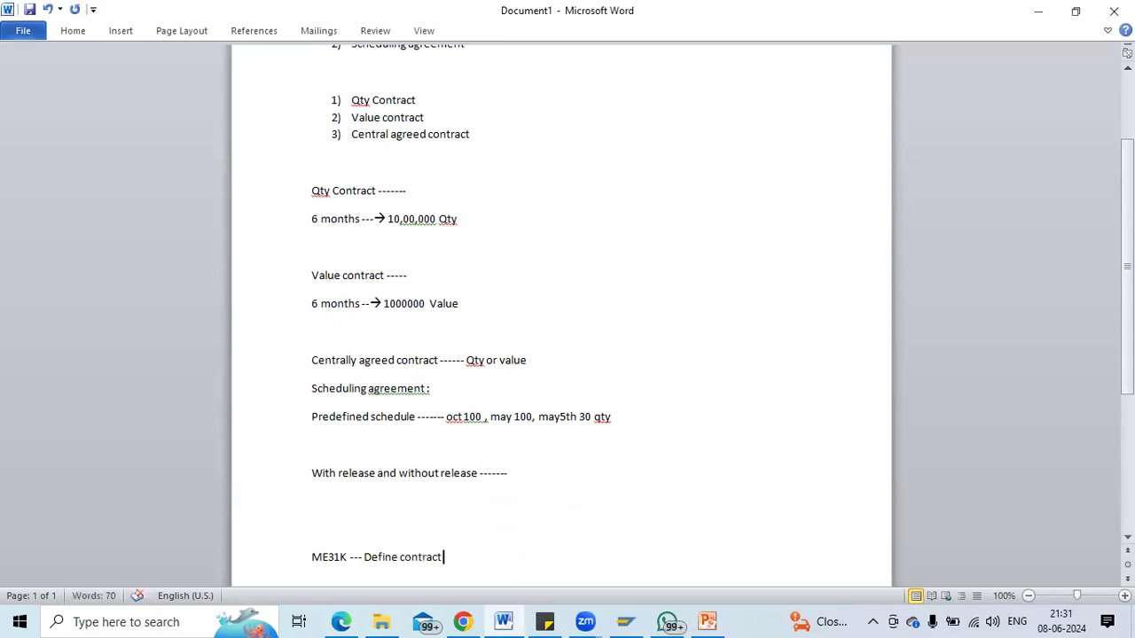
key(Return)
text(ME32)
key(BackSpace)
text(1L)
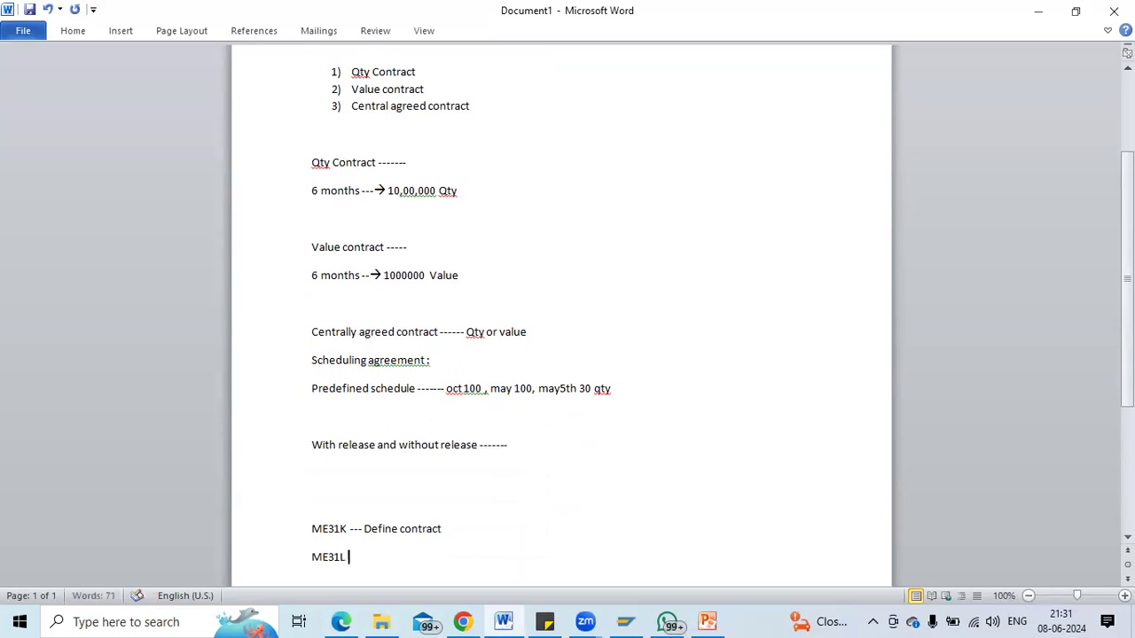
text( - scheduling agreement)
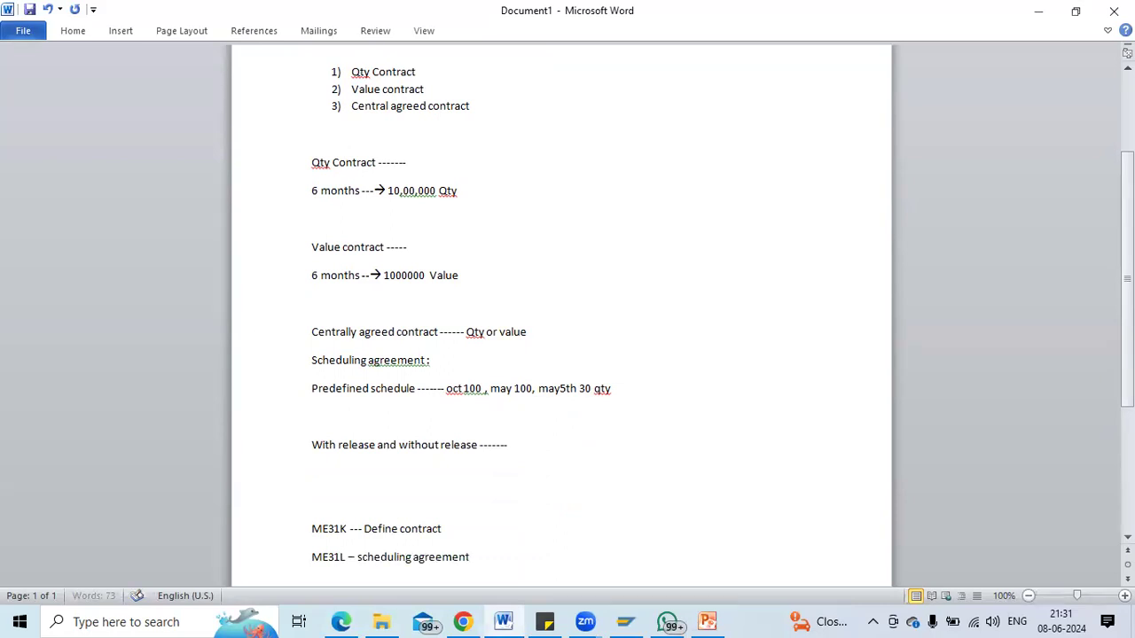
key(Return)
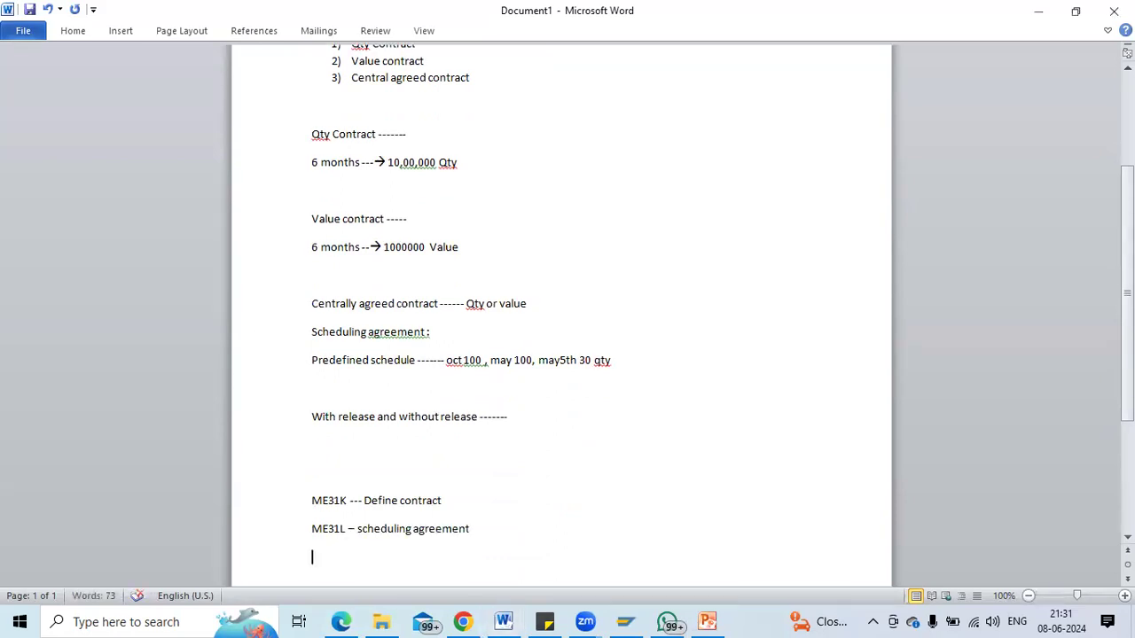
click(453, 508)
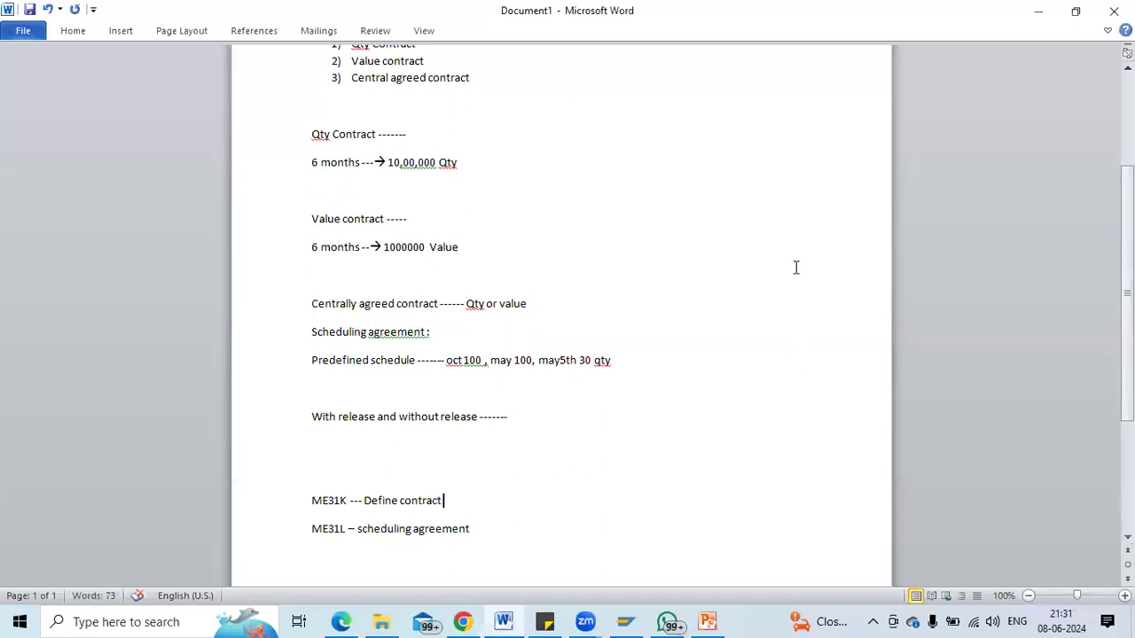
scroll(831, 259, up, 4)
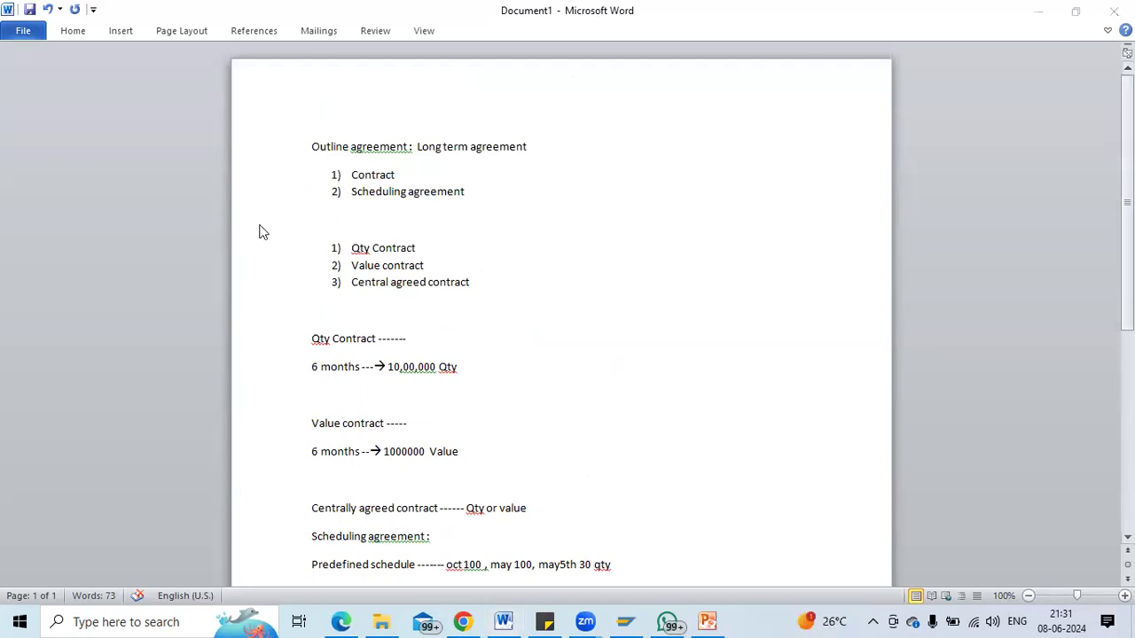
key(alt+Tab)
key(alt+Tab)
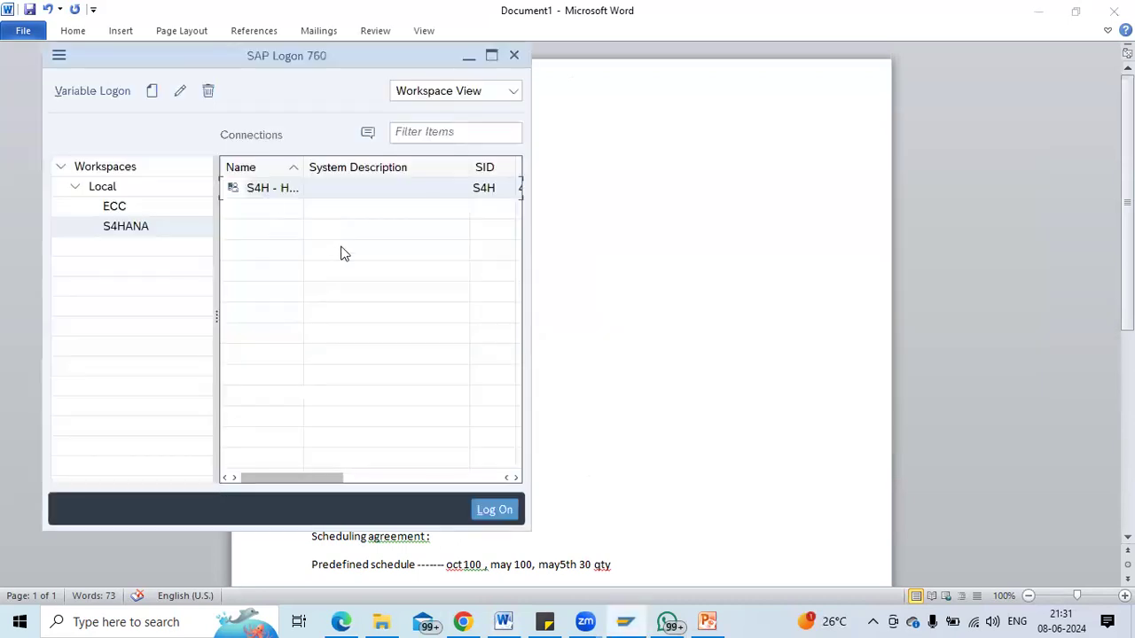
Try logging on to S4H - HANA several times, dismissing each connection error message.
double_click(272, 190)
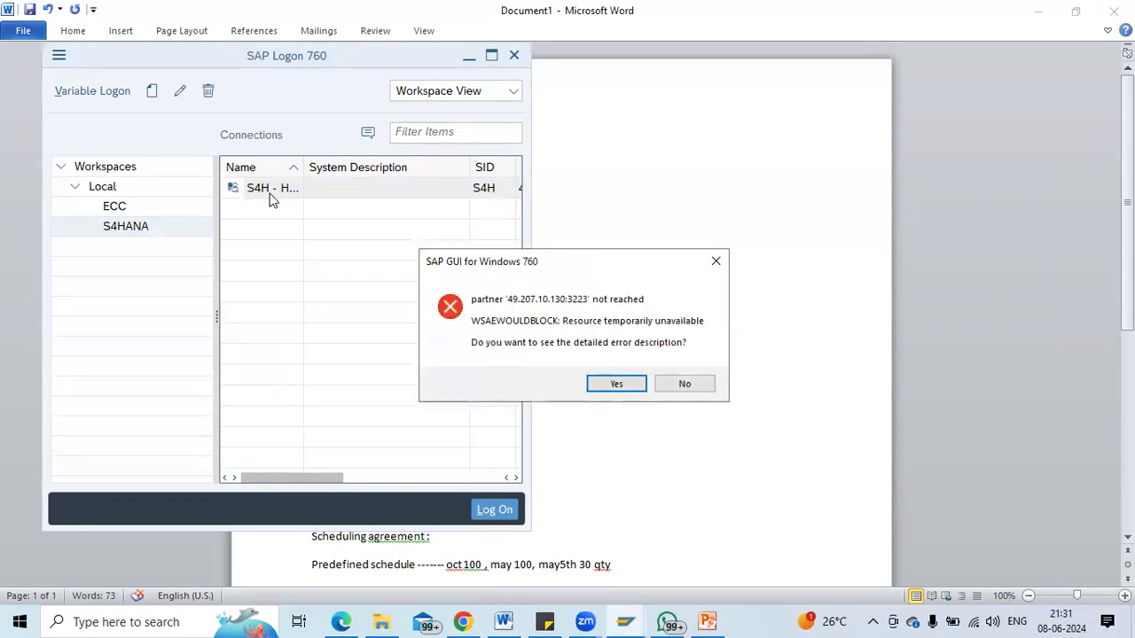
key(Return)
key(Return)
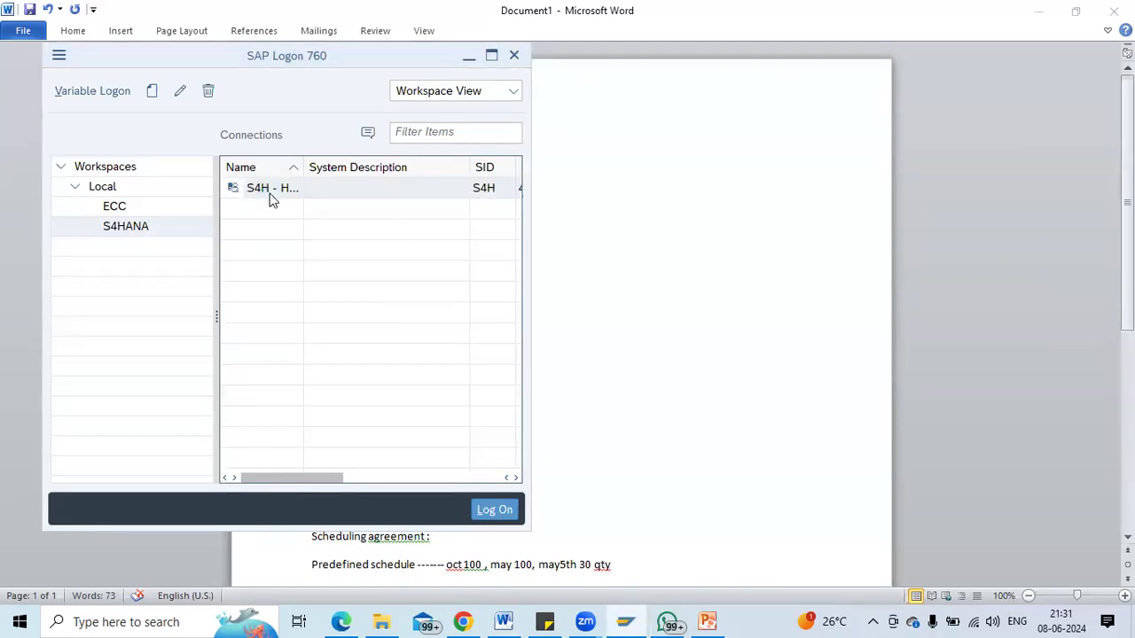
double_click(272, 197)
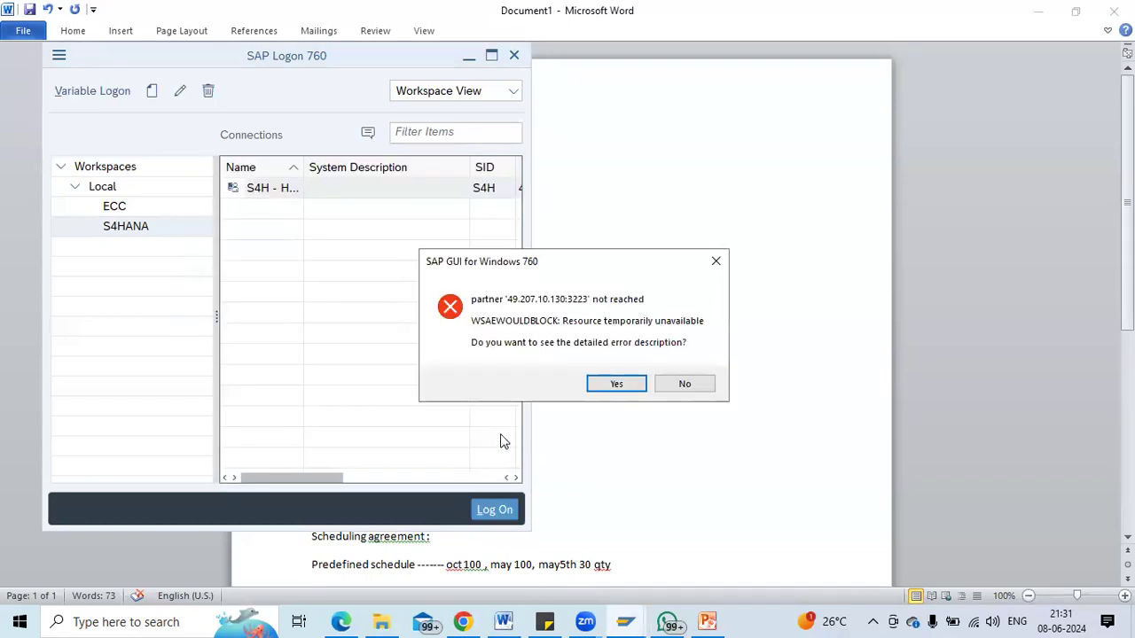
click(688, 384)
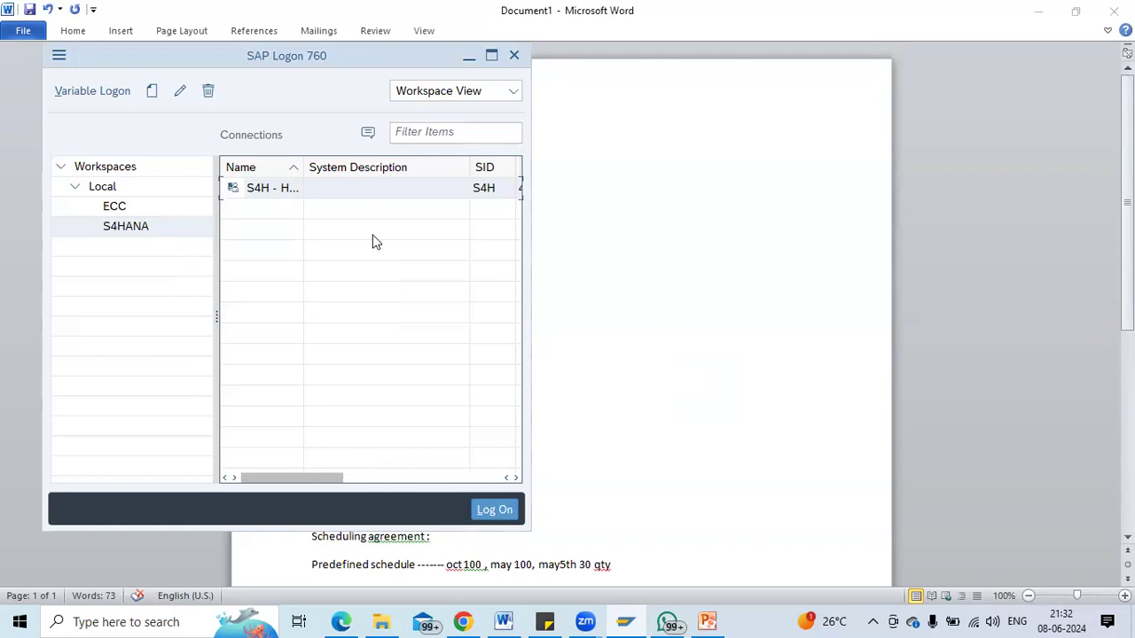
double_click(247, 197)
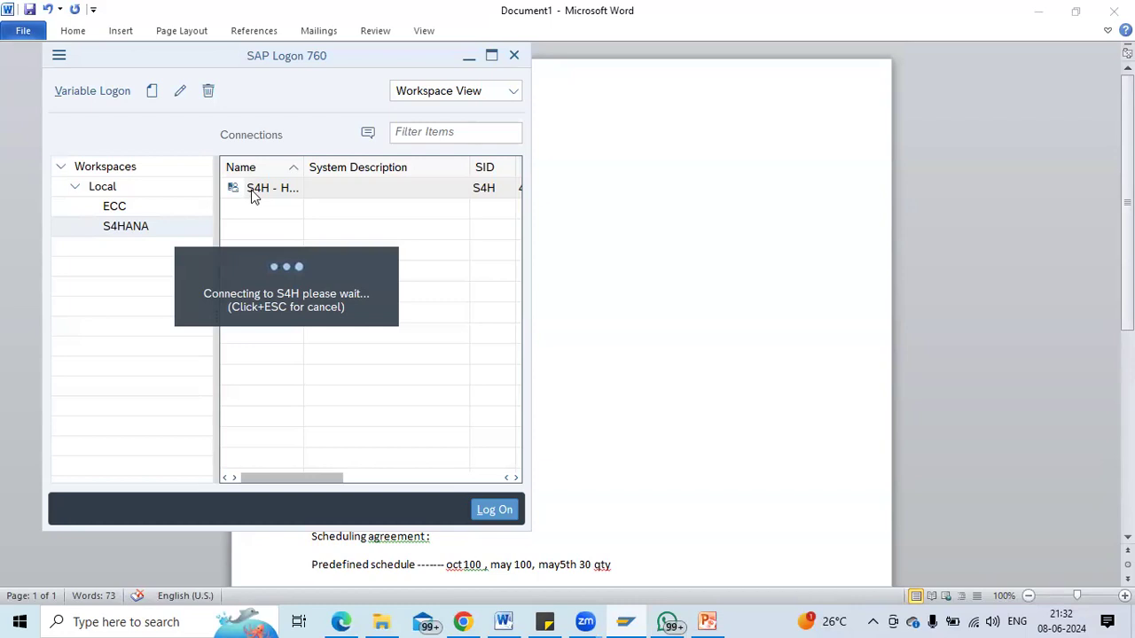
click(976, 622)
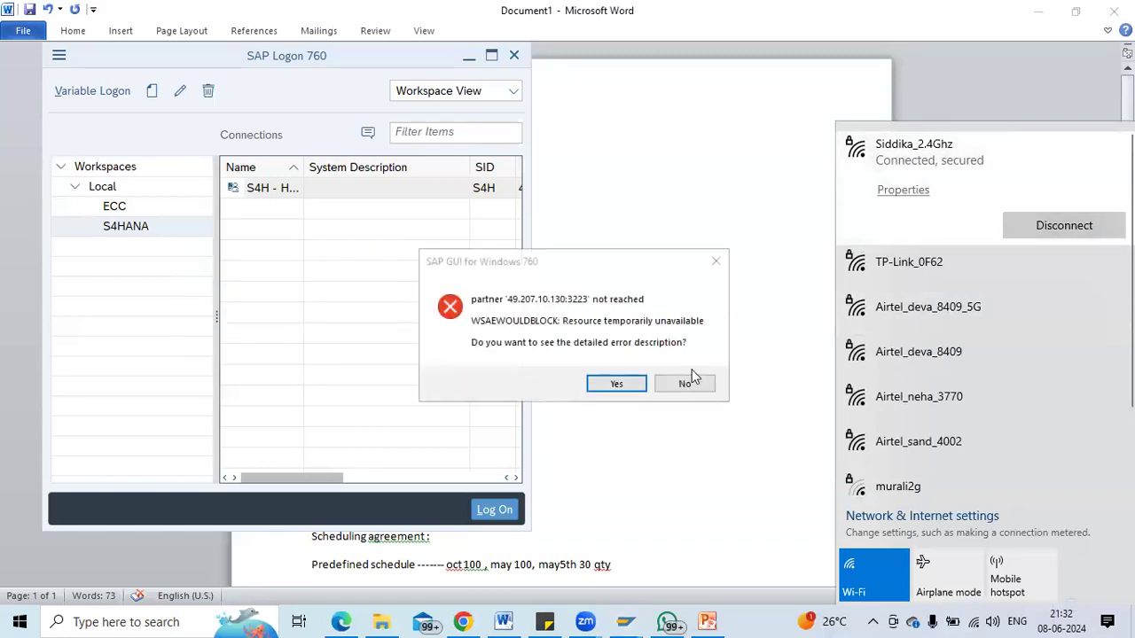
click(699, 383)
click(699, 384)
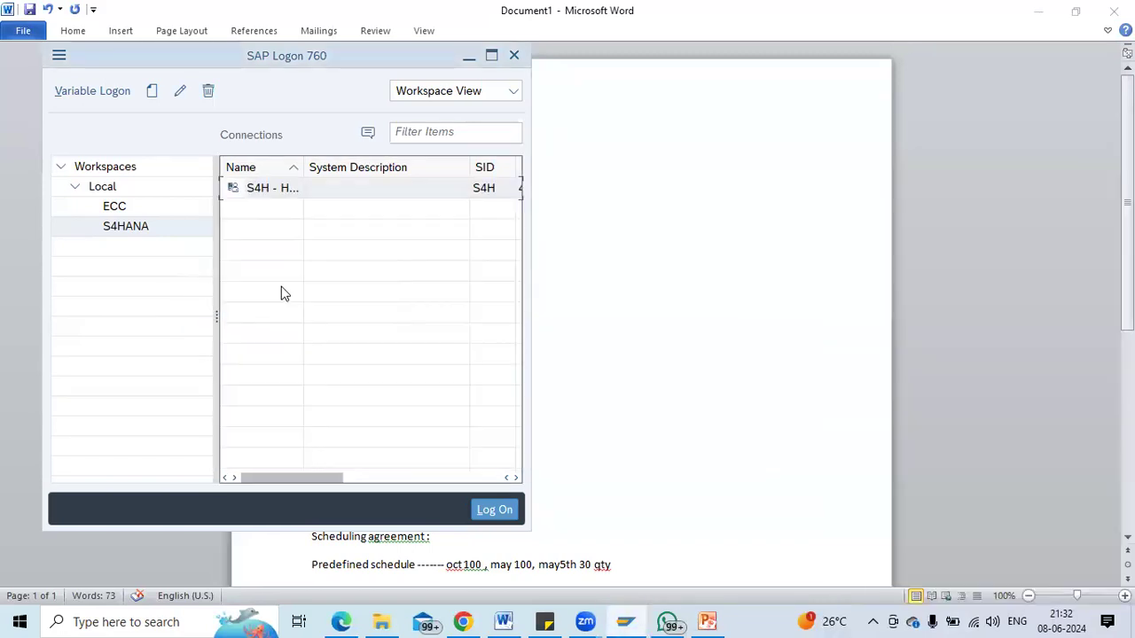
Widen the Name column, retry S4H - HANA once more, then select the ECC workspace.
click(114, 209)
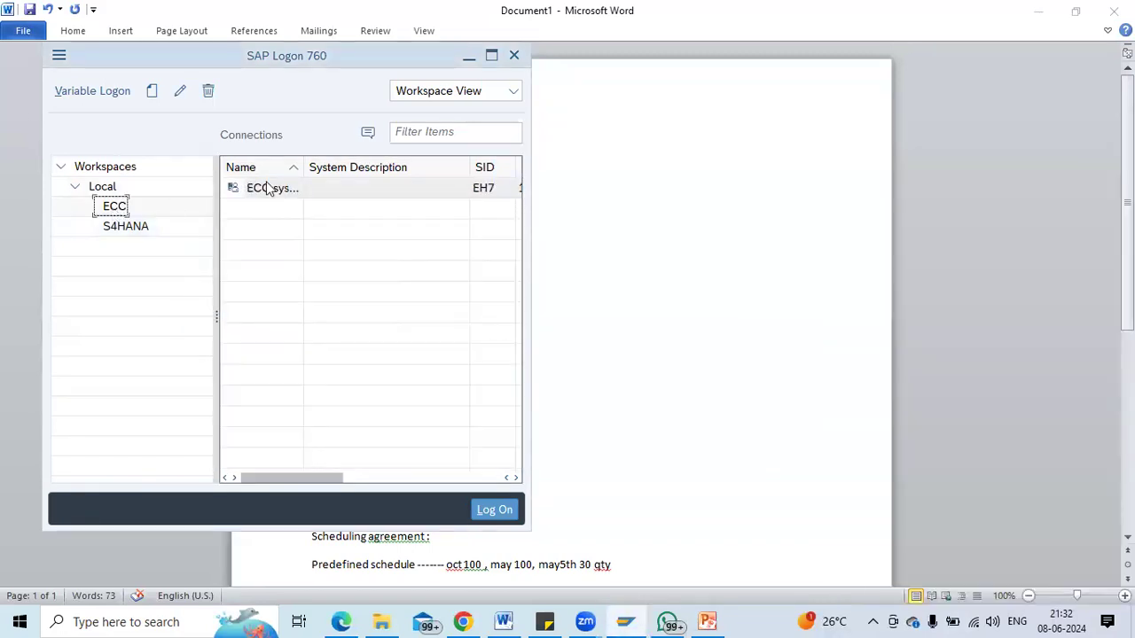
click(118, 236)
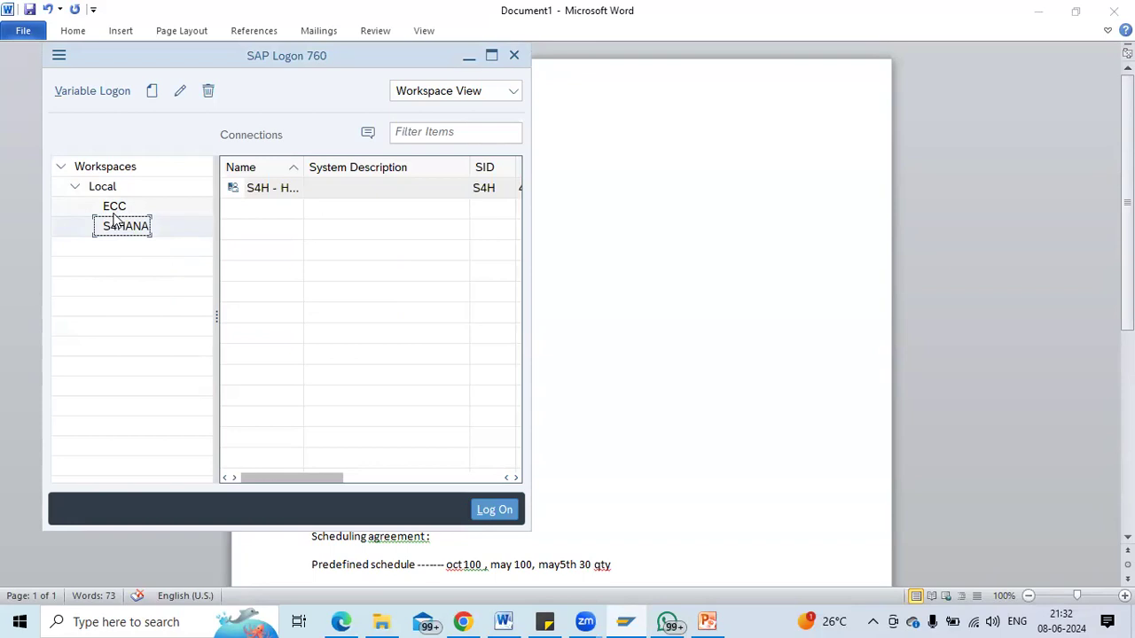
drag(303, 167, 318, 168)
click(310, 188)
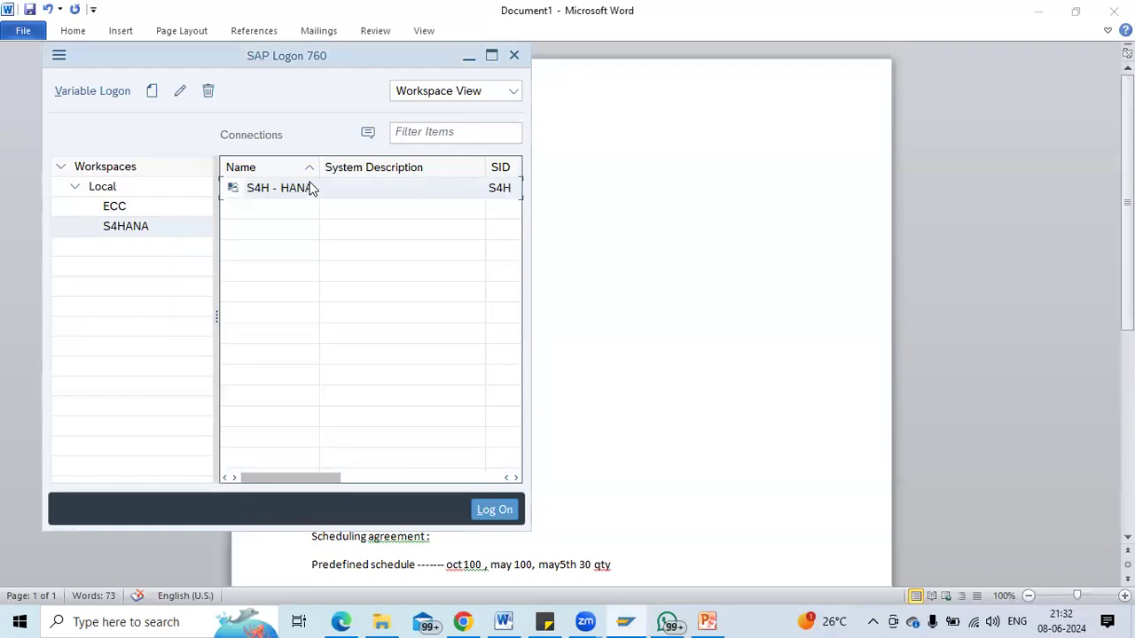
double_click(311, 188)
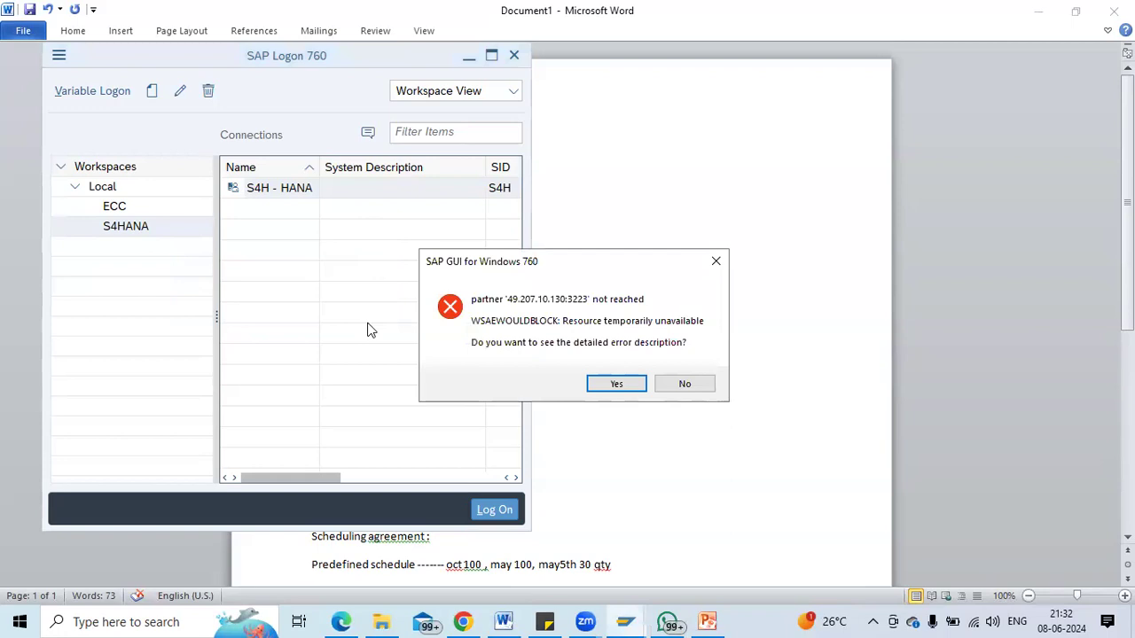
key(Right)
key(Return)
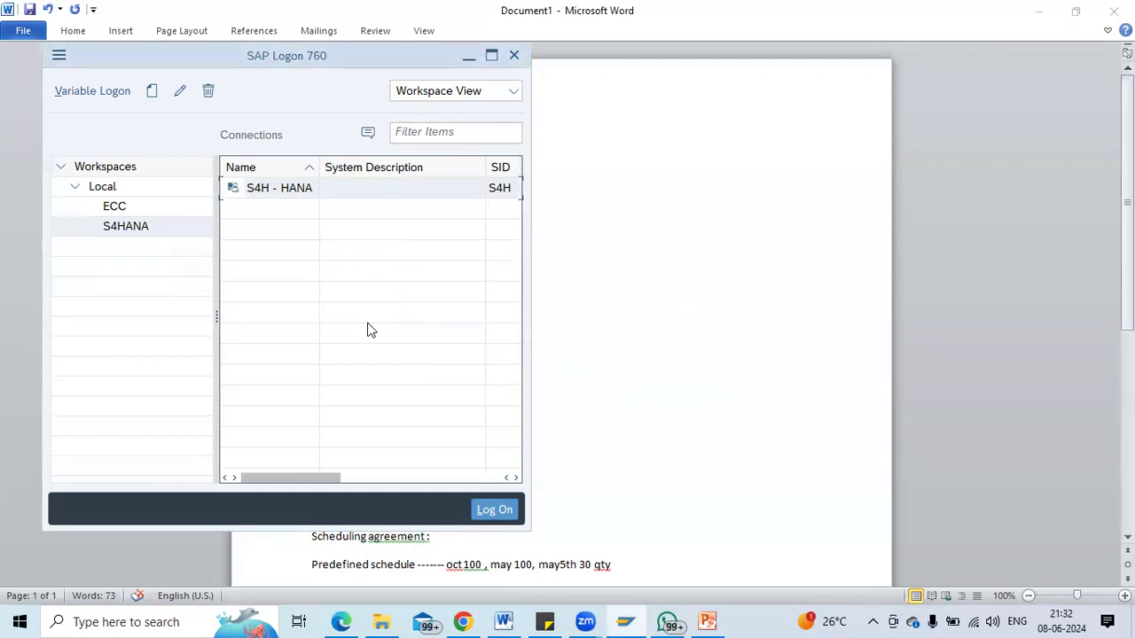
click(114, 208)
Log on to the ECC system with the user ID and password.
click(306, 192)
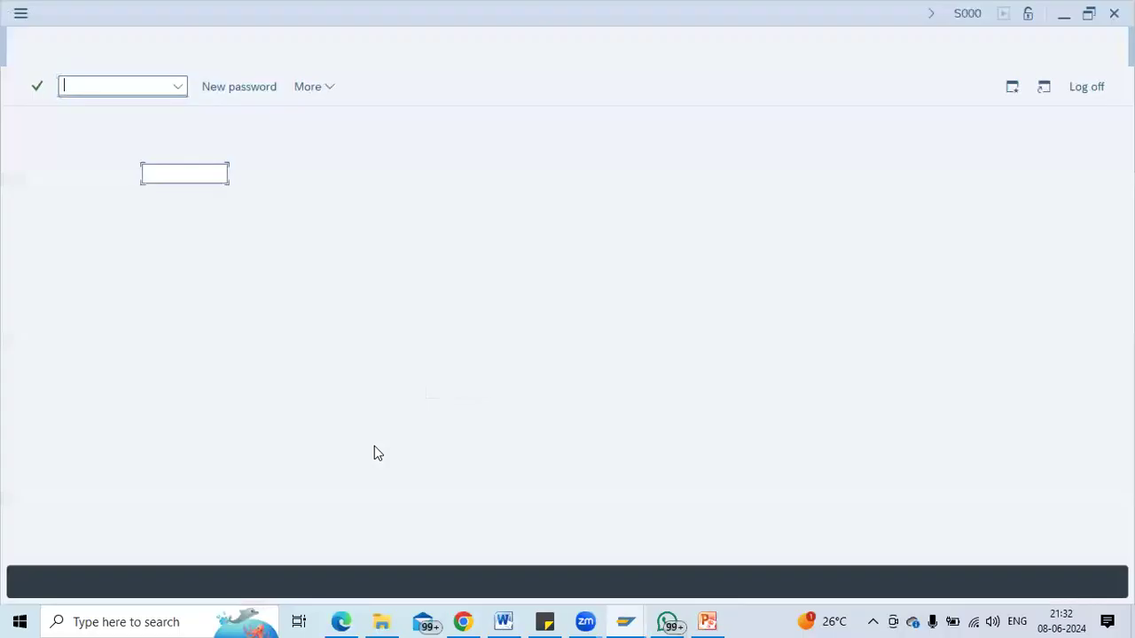
key(Tab)
key(BackSpace)
key(BackSpace)
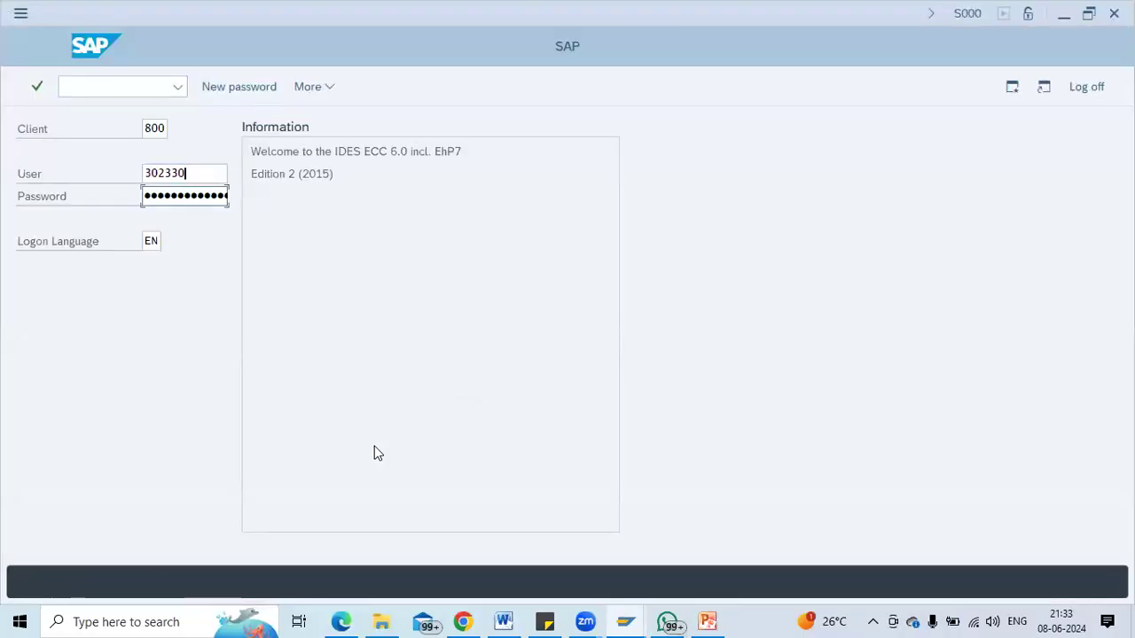
key(BackSpace)
key(BackSpace)
key(BackSpace)
key(BackSpace)
key(BackSpace)
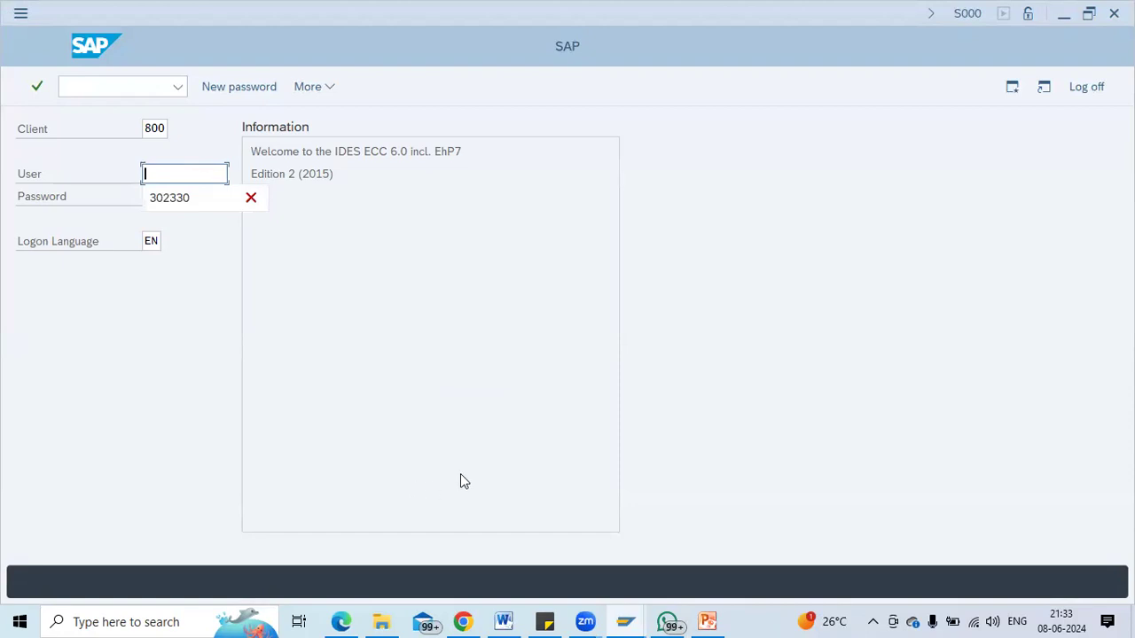
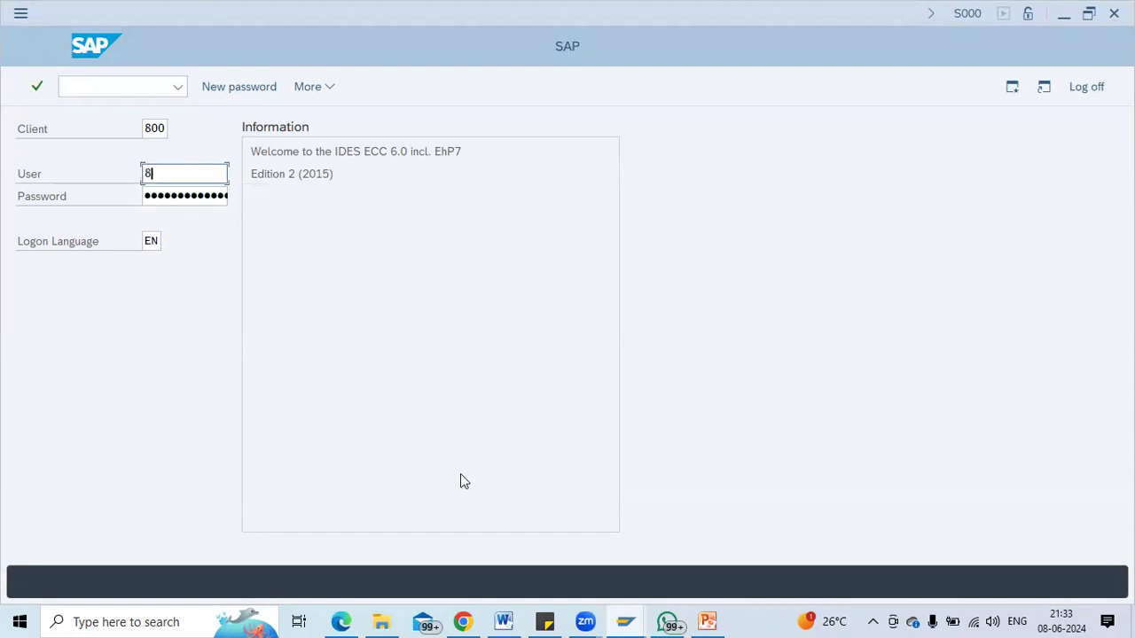
key(BackSpace)
key(BackSpace)
key(Tab)
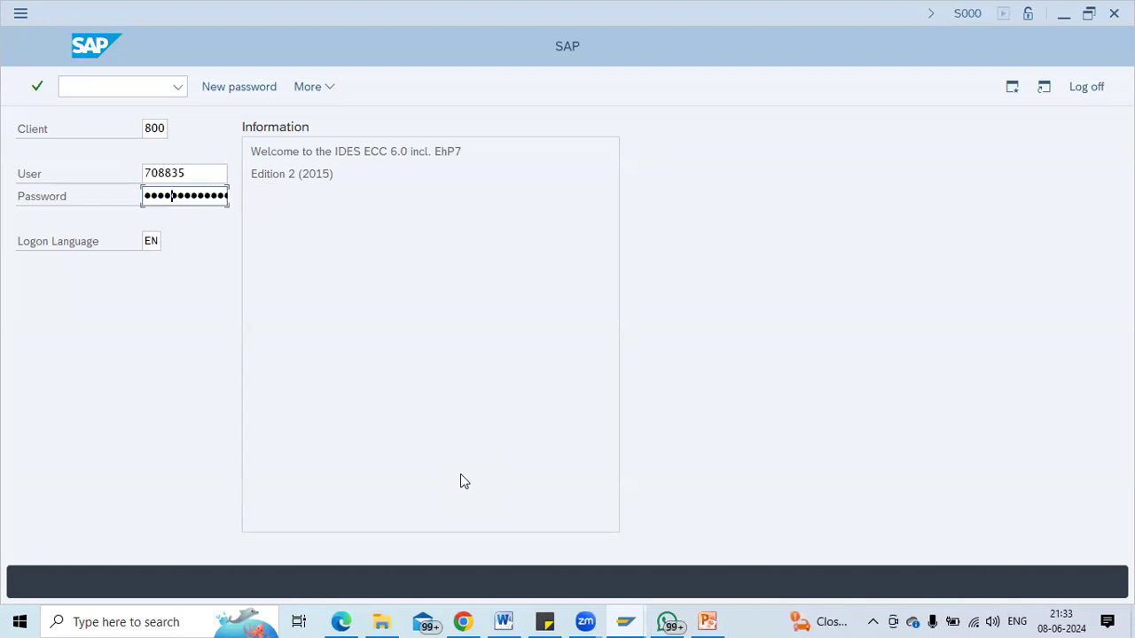
key(Return)
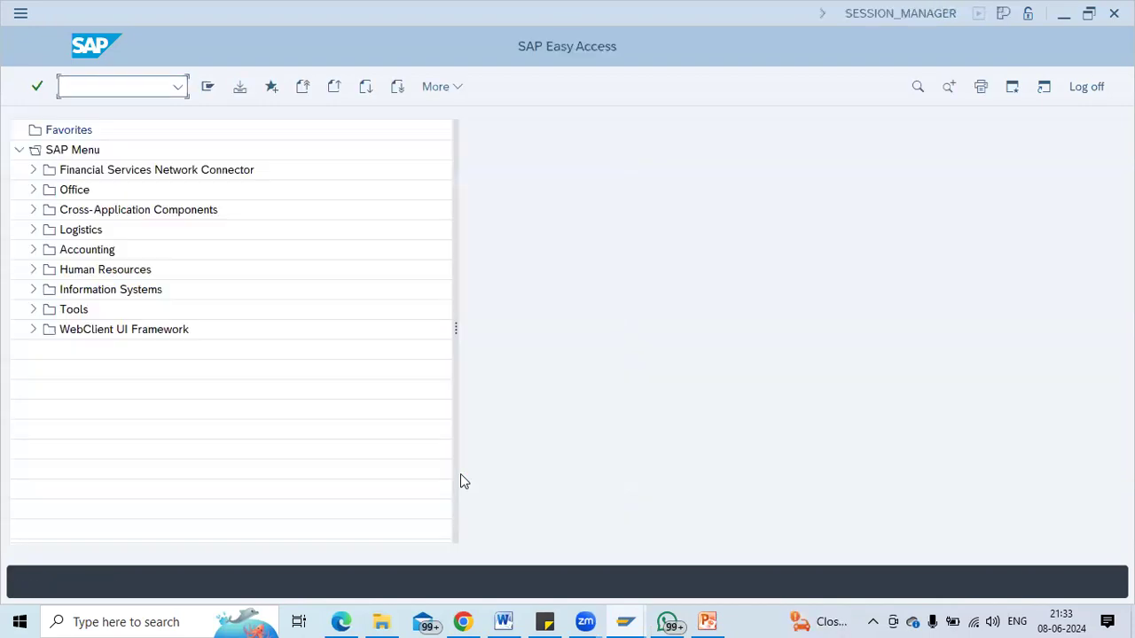
Launch Create Contract via the ME31K transaction and return to the Word notes.
text(me31lk)
key(Return)
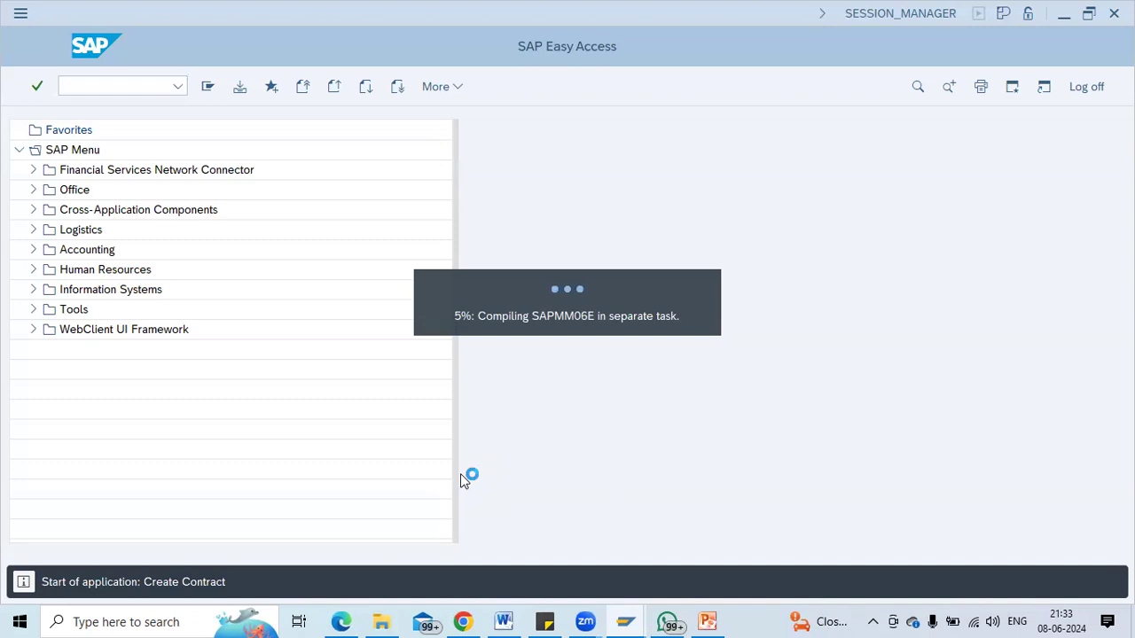
key(alt+Tab)
key(alt+Tab)
key(alt+Tab)
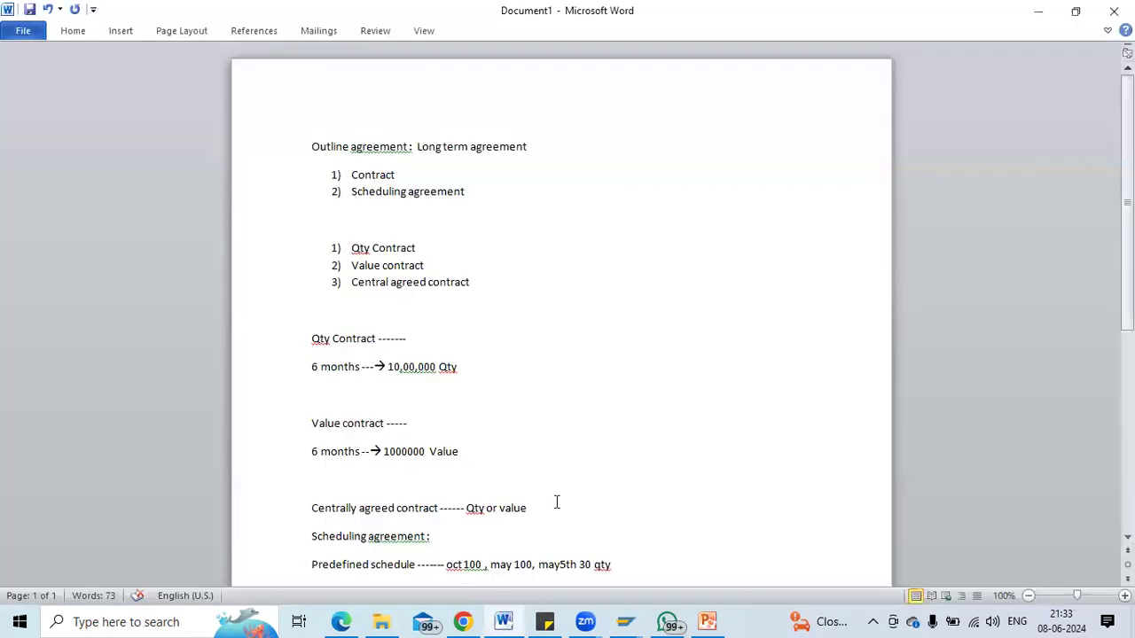
Add '--- Document type MK' after the Qty Contract line in the Word notes.
click(380, 249)
click(443, 247)
text(--- ND)
key(BackSpace)
key(BackSpace)
text(D o)
key(BackSpace)
key(BackSpace)
text(ocument type)
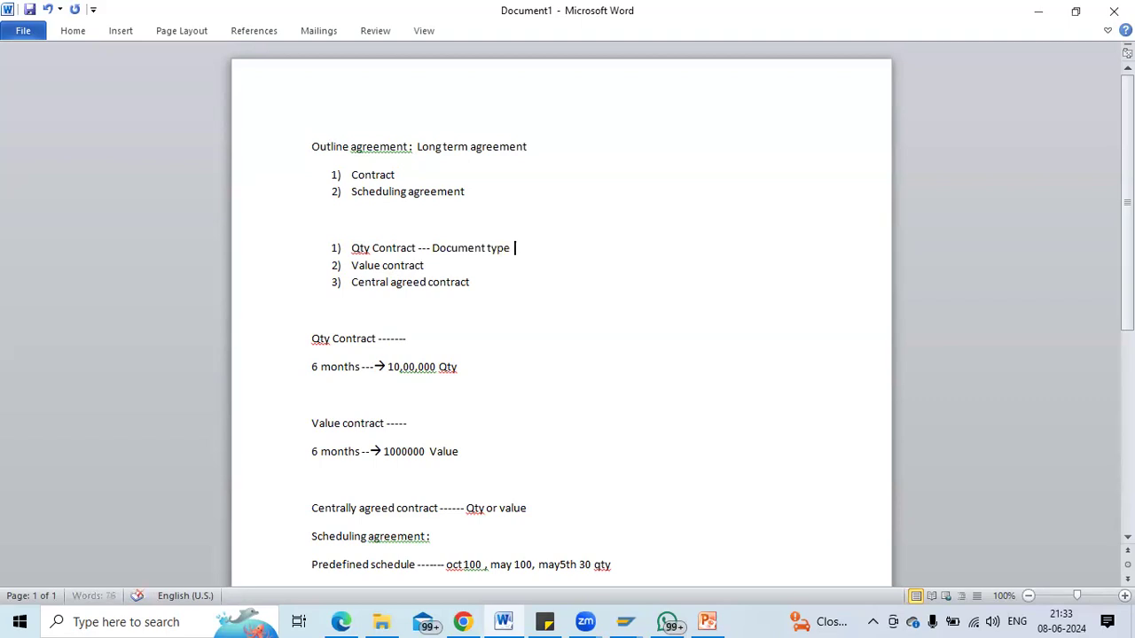
text(  MK)
Start a dashed W note after Value contract, then return to SAP.
key(alt+Tab)
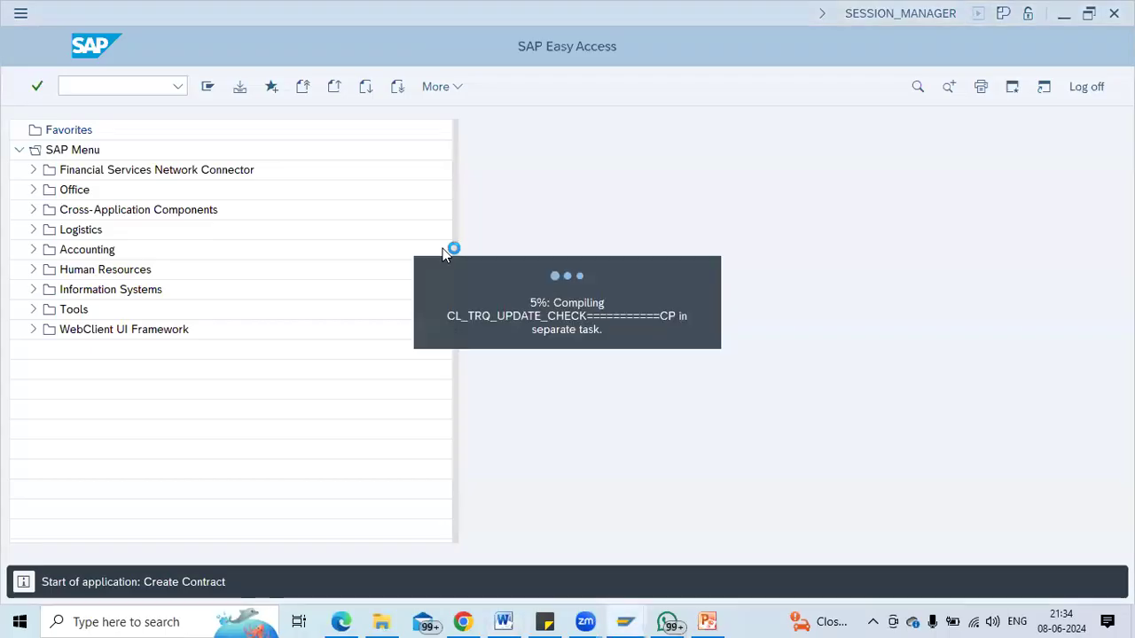
key(alt+Tab)
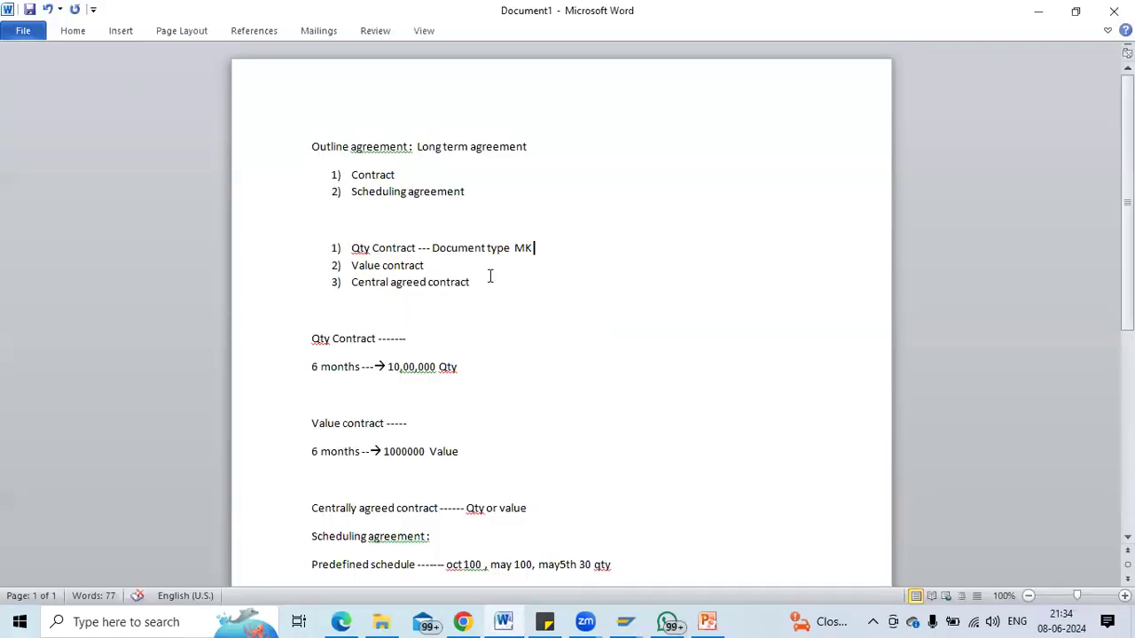
click(476, 265)
text(------- Wl)
key(alt+Tab)
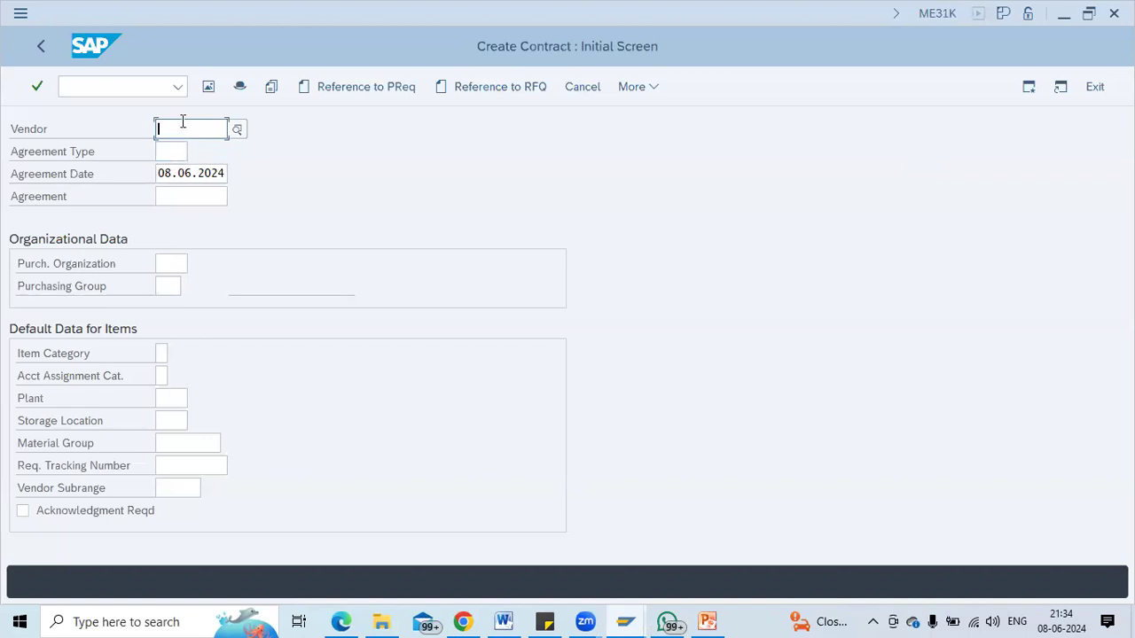
Enter vendor 106 and choose agreement type MK (quantity contract) from the list.
text(100)
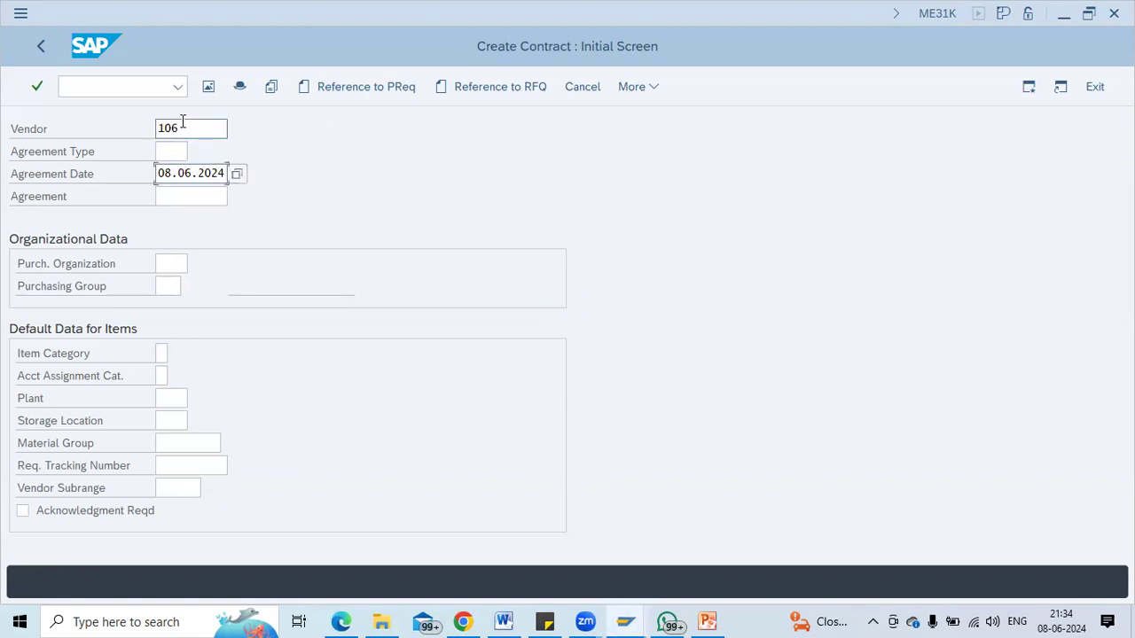
click(197, 153)
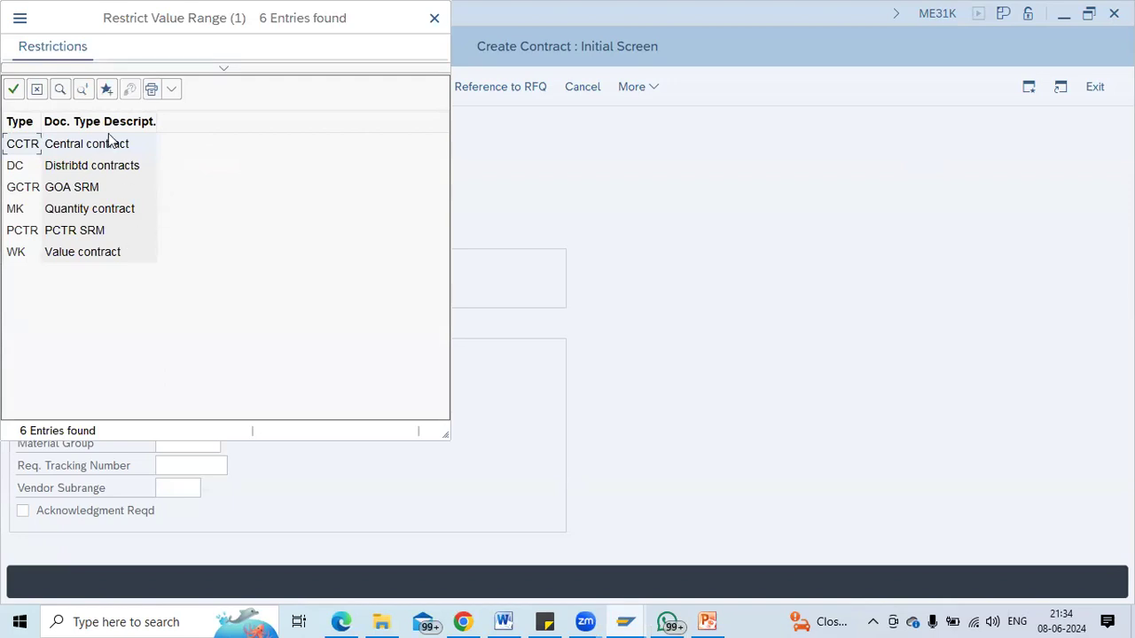
click(73, 211)
double_click(73, 211)
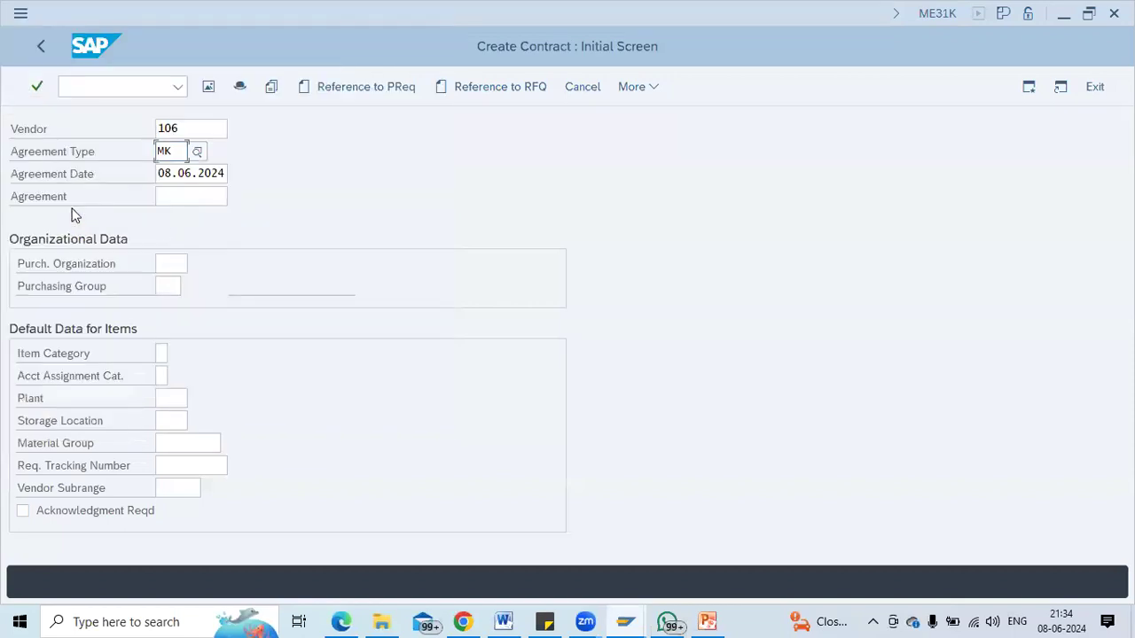
Fill in purchasing org ZSHB, purchasing group 001 and plant ZSHB, then check the entries.
click(187, 197)
click(162, 262)
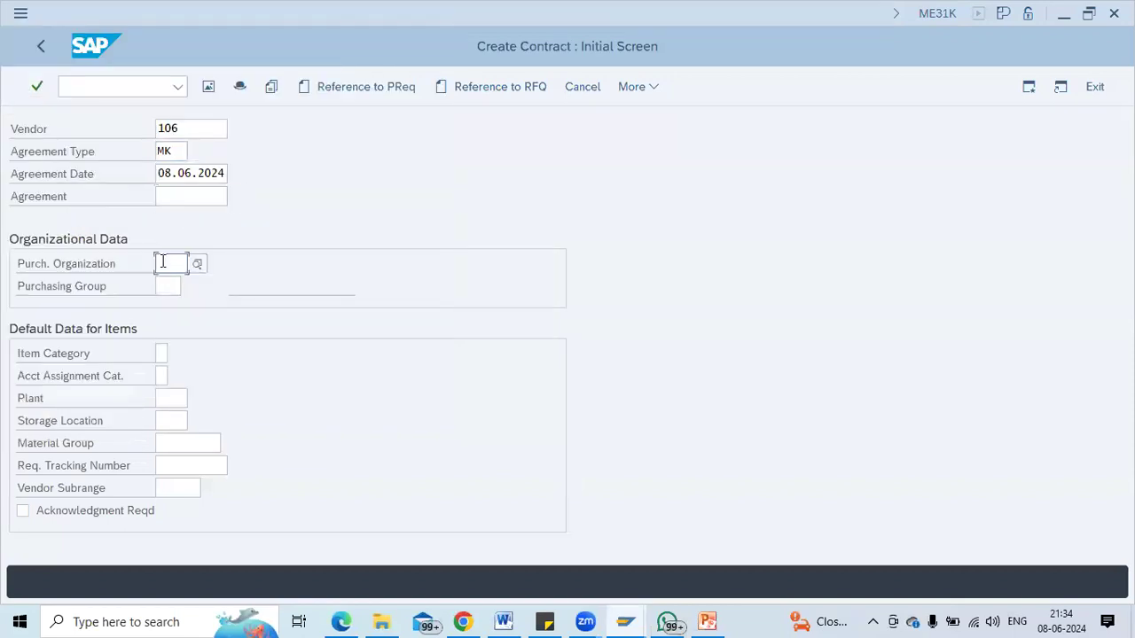
text(Z)
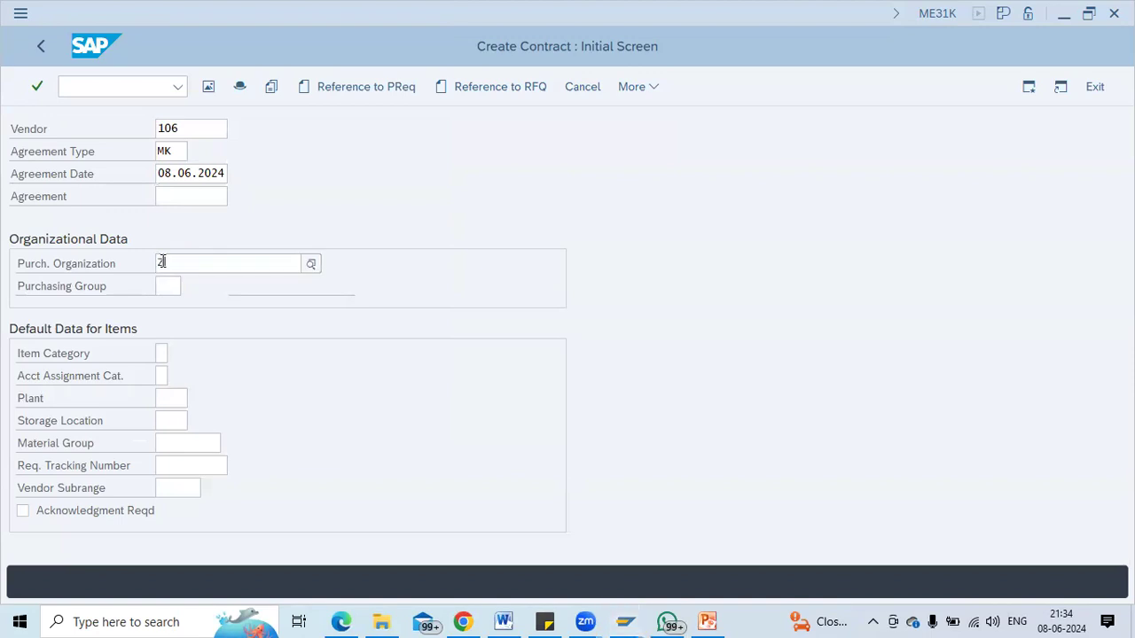
text(TSHB)
key(Tab)
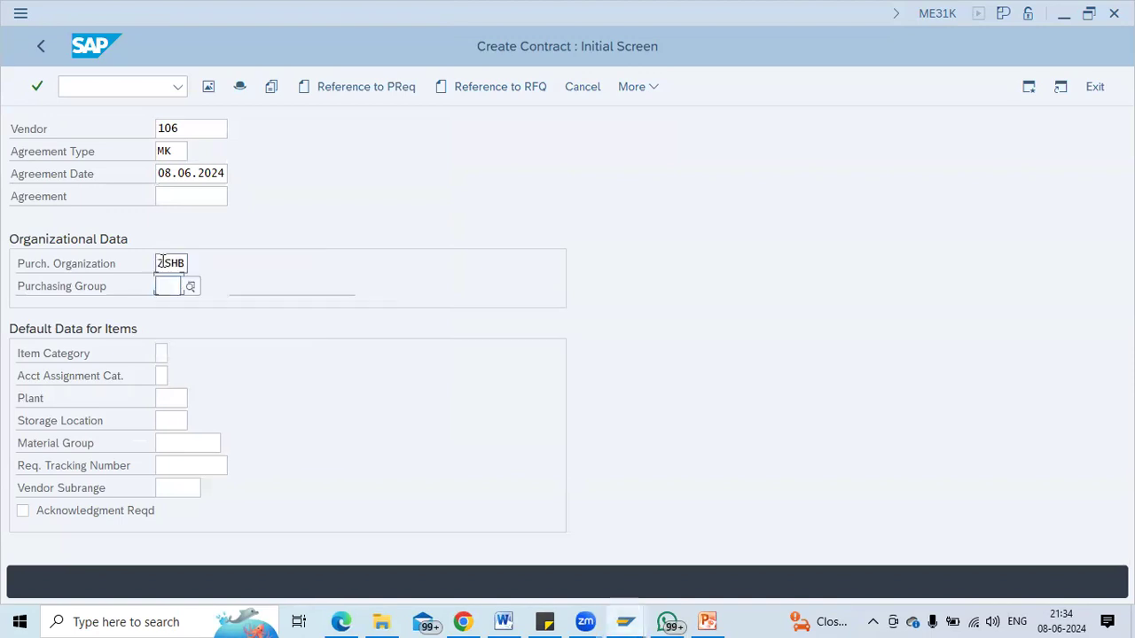
text(Z)
key(BackSpace)
text(001)
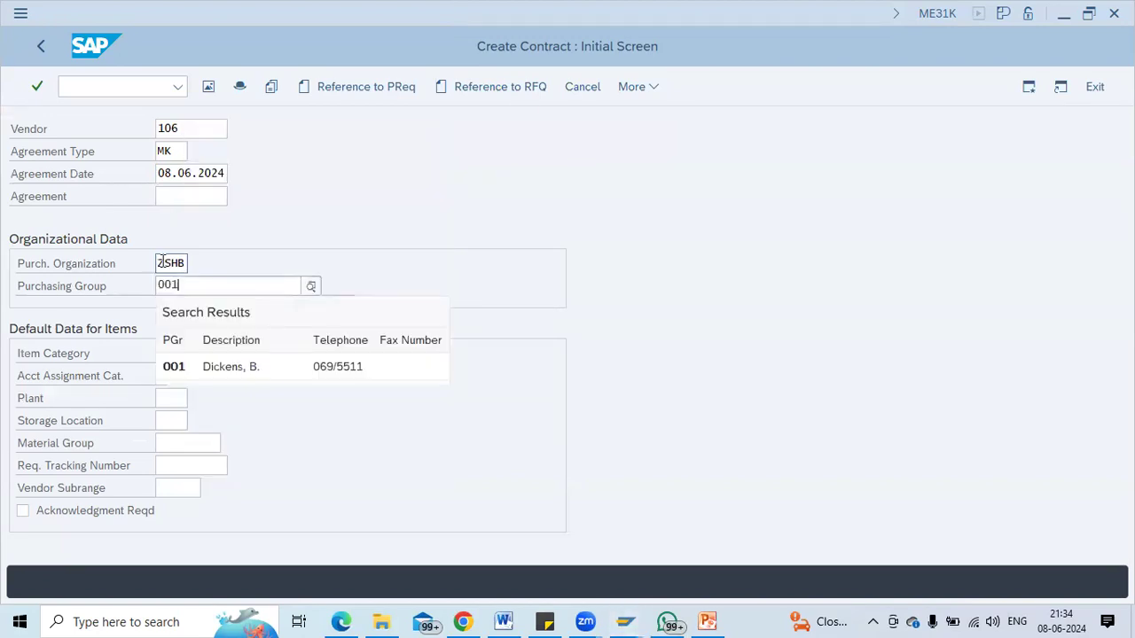
key(Return)
key(Tab)
key(Tab)
key(Tab)
text(Z)
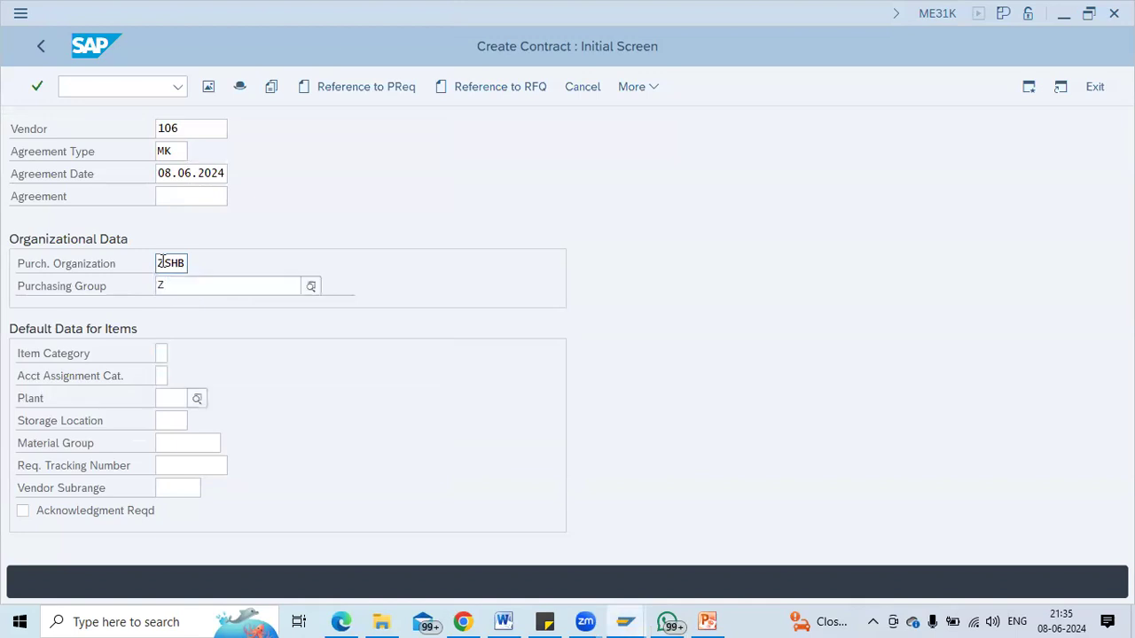
text(SHB)
key(Tab)
text(ZSHB)
key(Return)
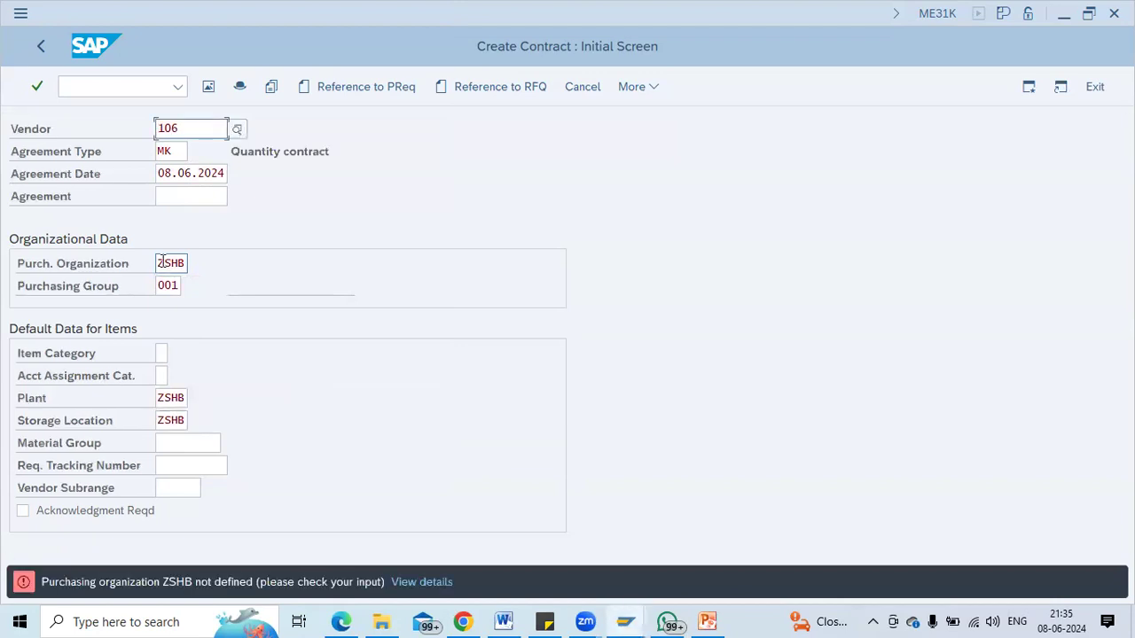
Replace the invalid purchasing organization with 1000.
click(163, 262)
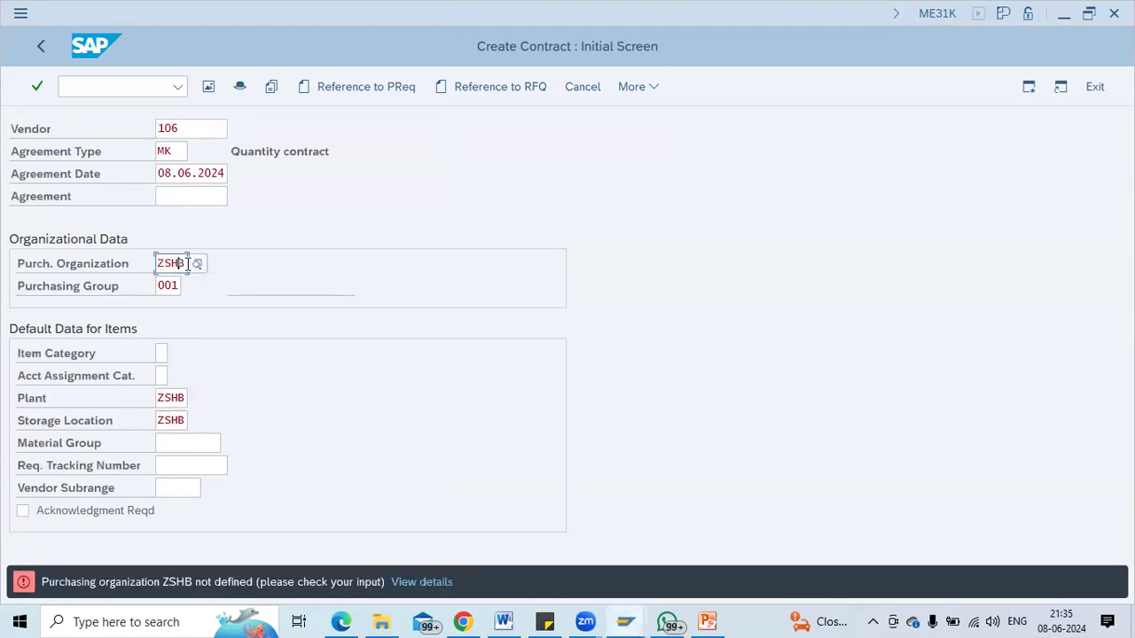
key(BackSpace)
key(BackSpace)
key(BackSpace)
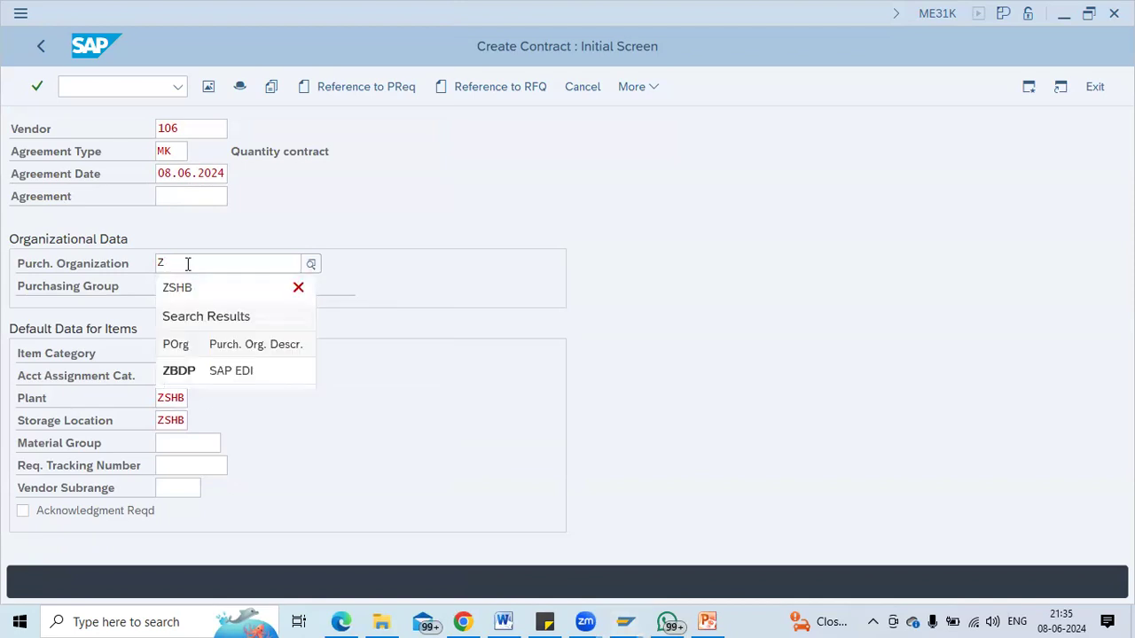
key(BackSpace)
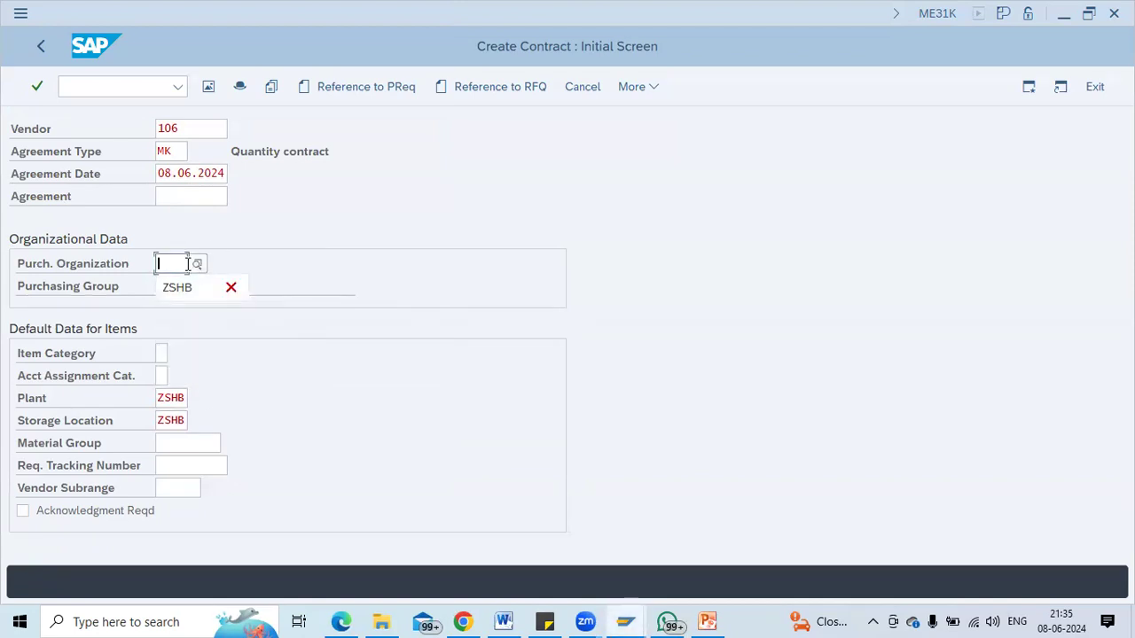
click(196, 263)
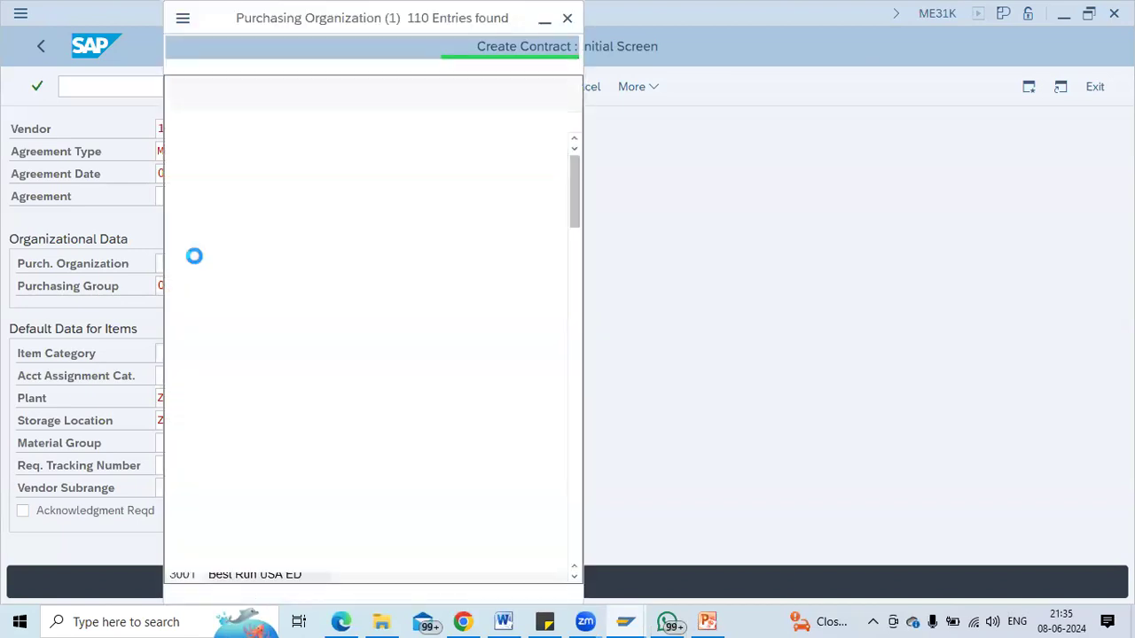
click(577, 485)
click(578, 485)
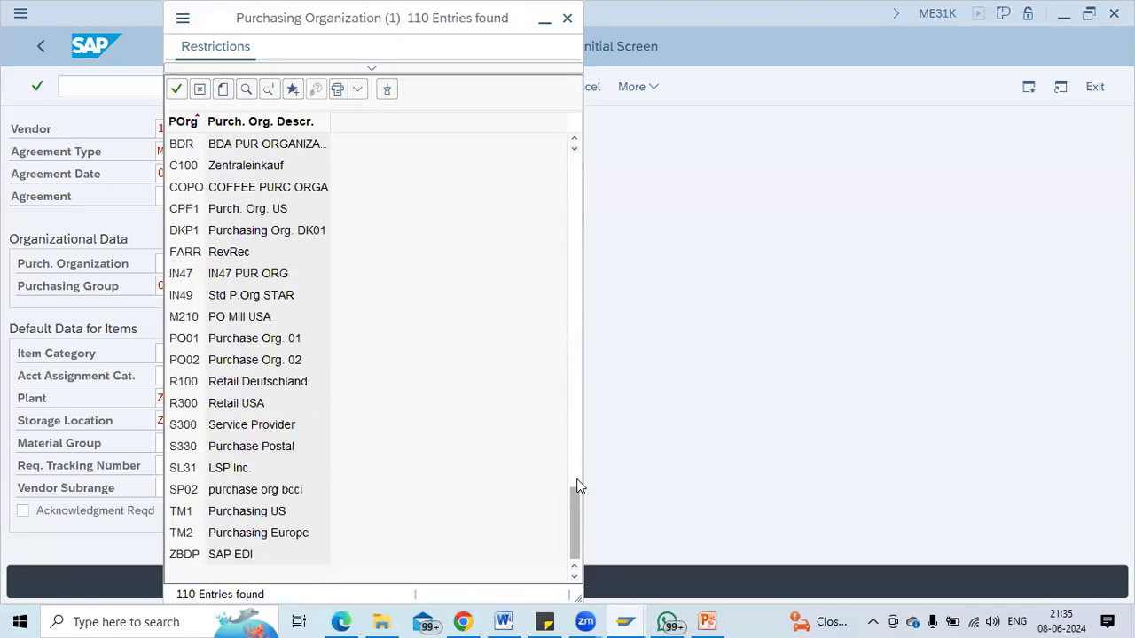
key(Escape)
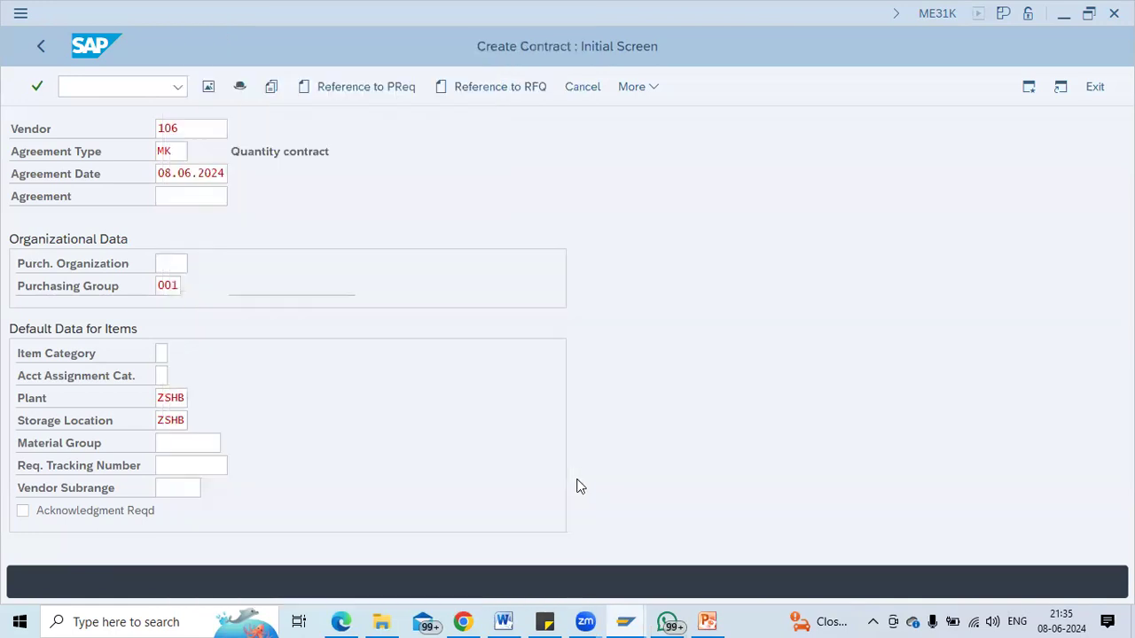
text(10000)
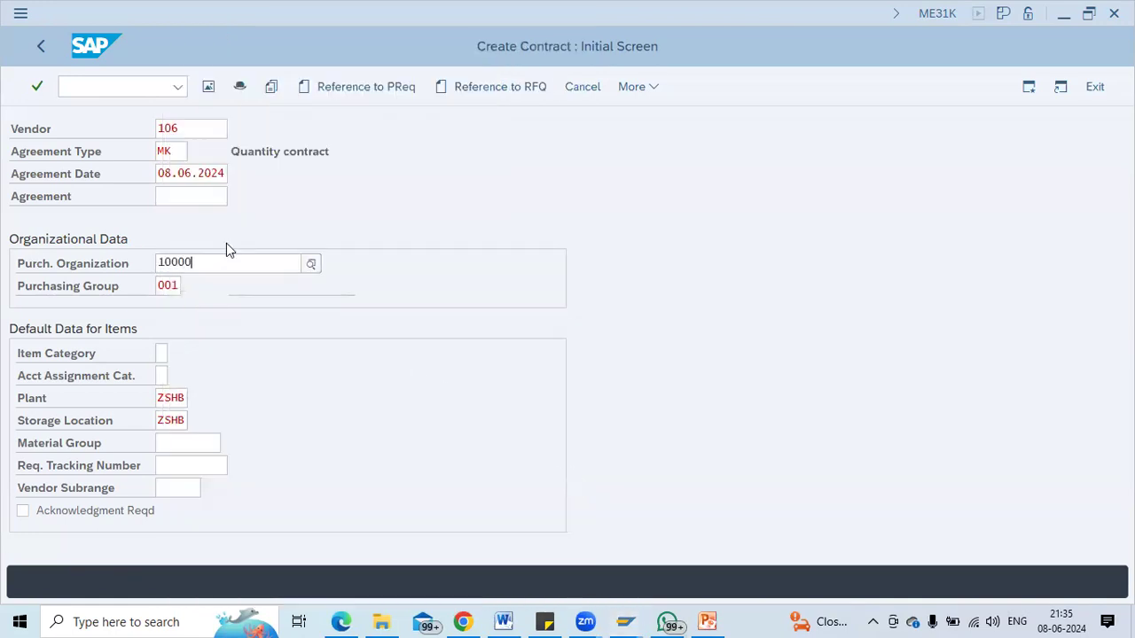
key(BackSpace)
Set plant 1100 and storage location 0001, and change the vendor to 1000.
key(Tab)
key(Tab)
key(Tab)
key(Tab)
text(1100)
key(Tab)
text(0001)
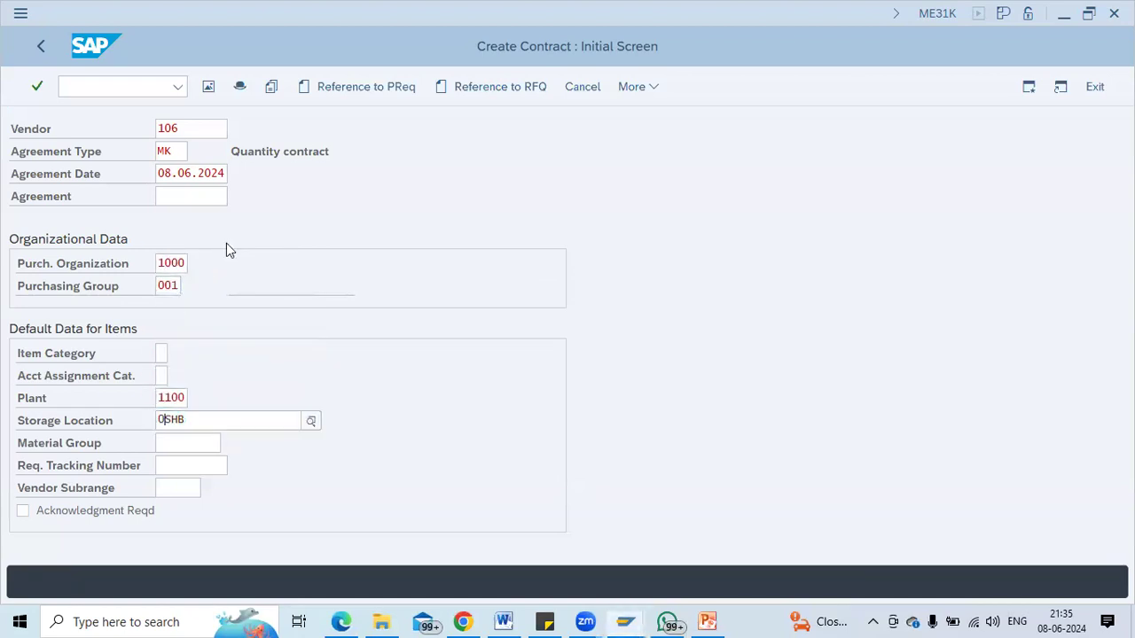
key(Return)
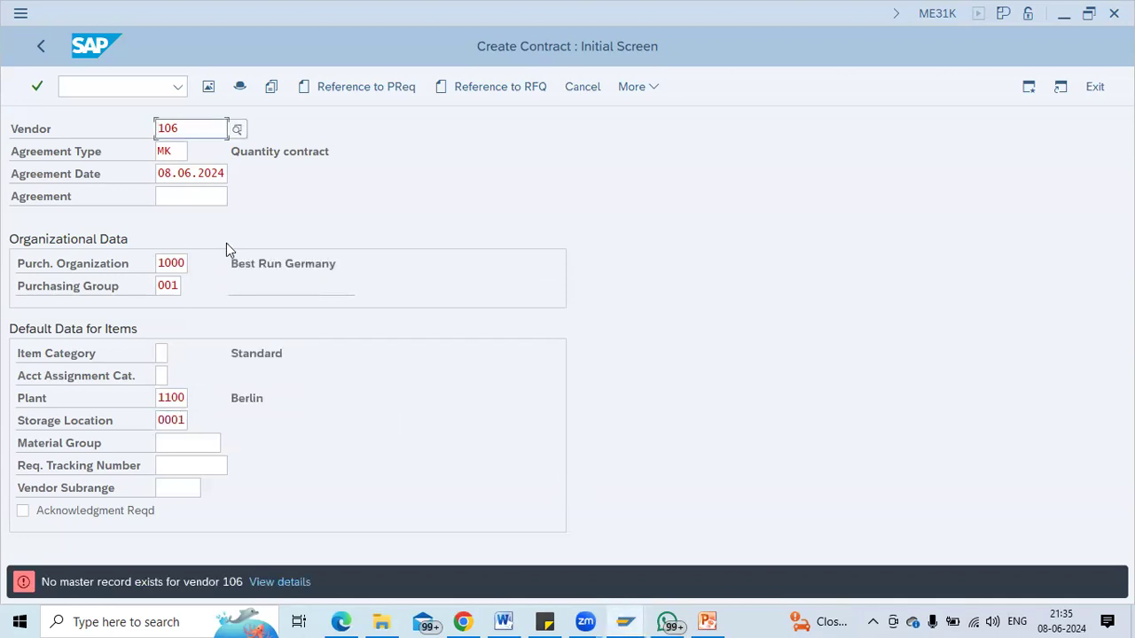
key(BackSpace)
key(BackSpace)
text(000)
key(Return)
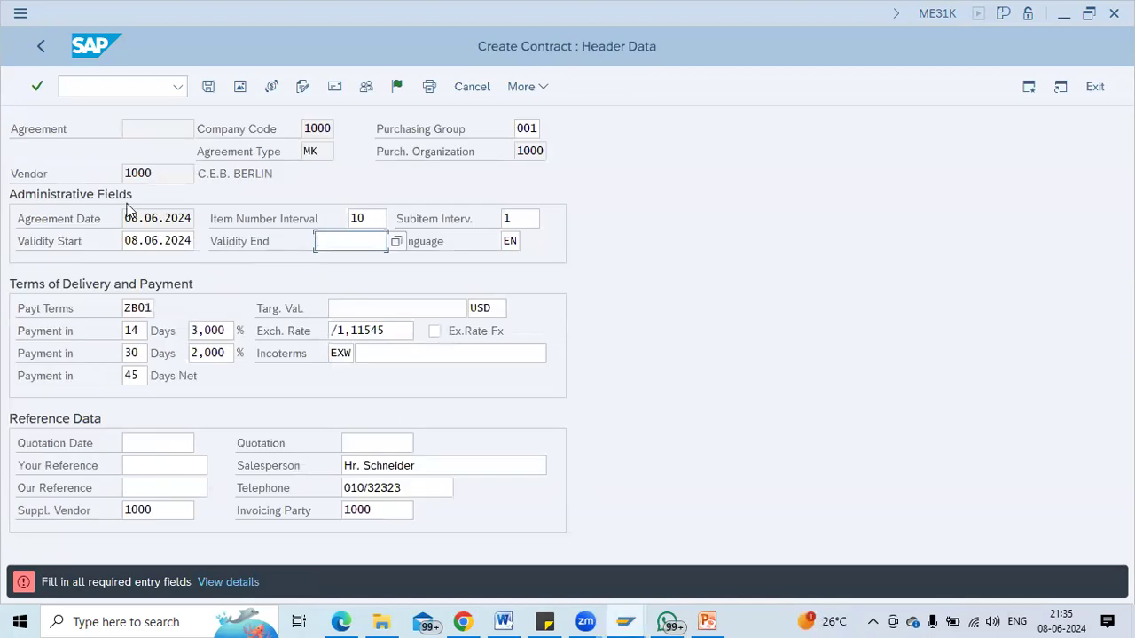
Fill the validity period 08.06.2024 to 08.06.2025 and continue to the item list.
click(171, 232)
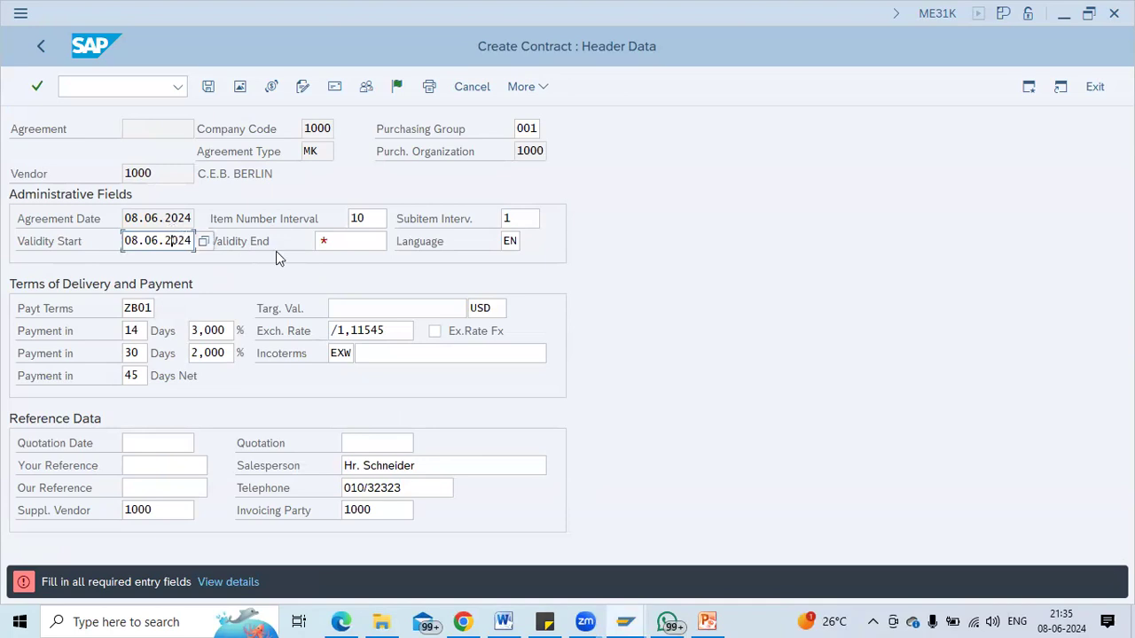
click(399, 240)
click(370, 237)
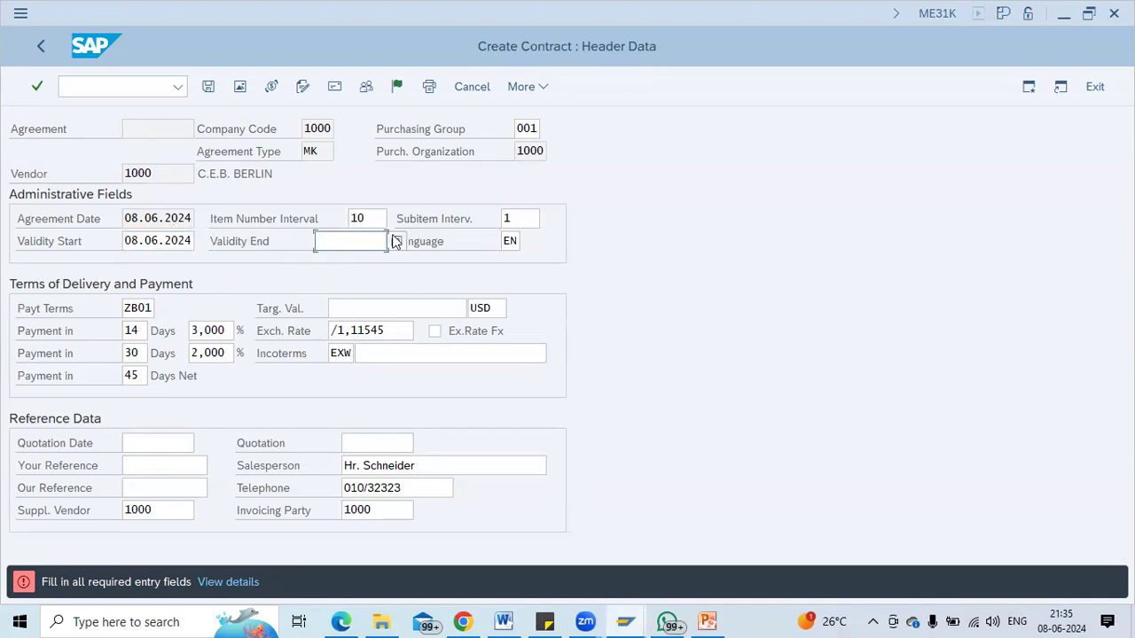
click(396, 241)
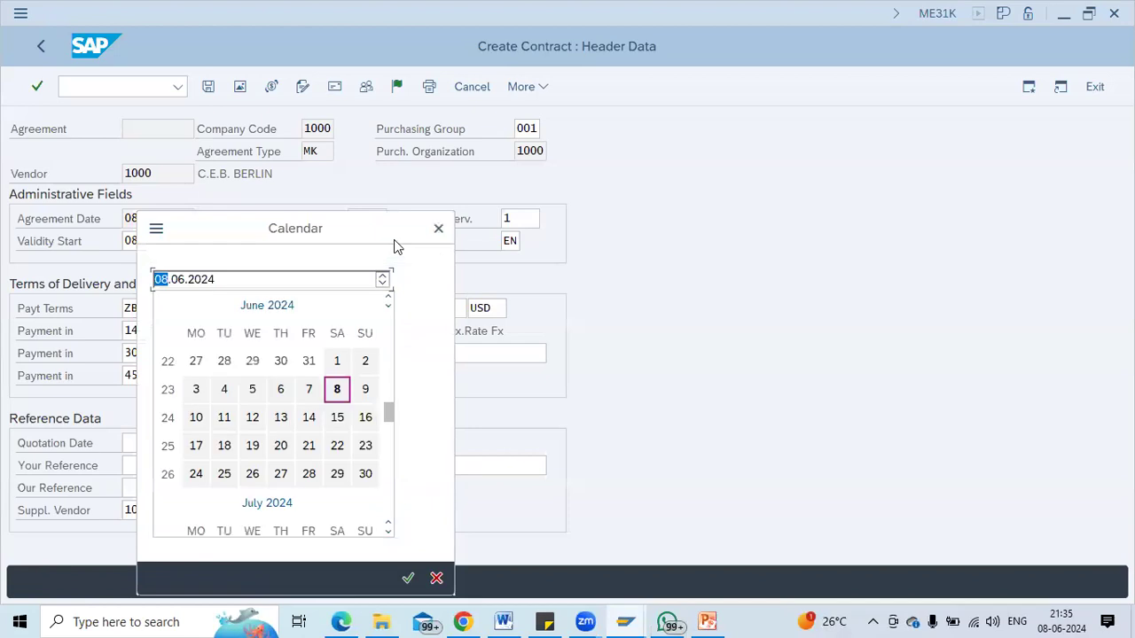
double_click(337, 389)
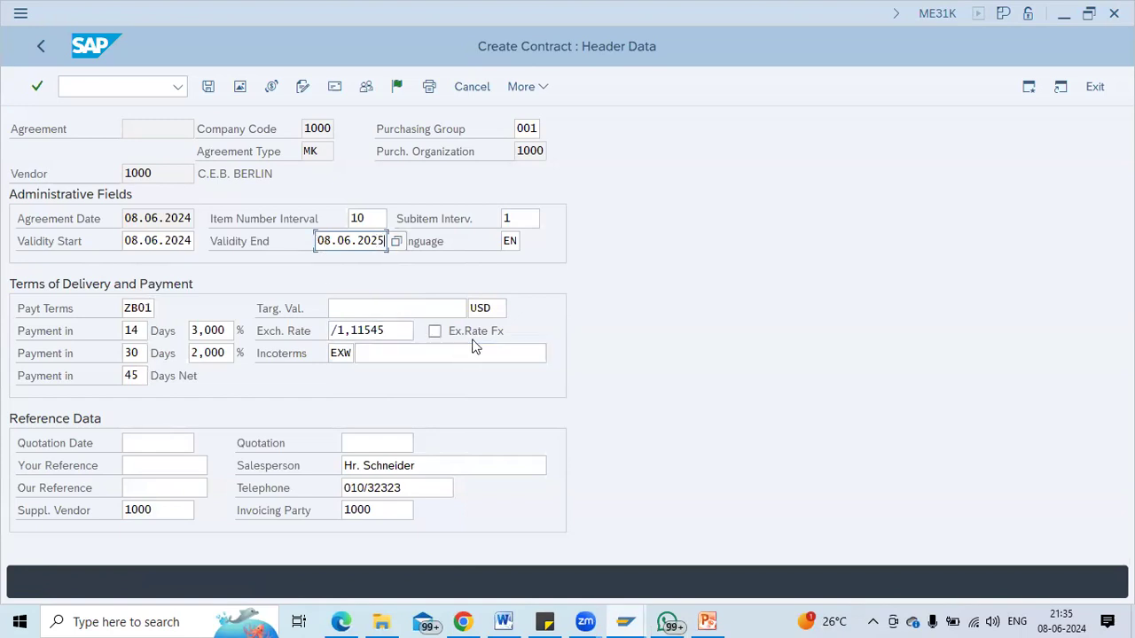
key(Return)
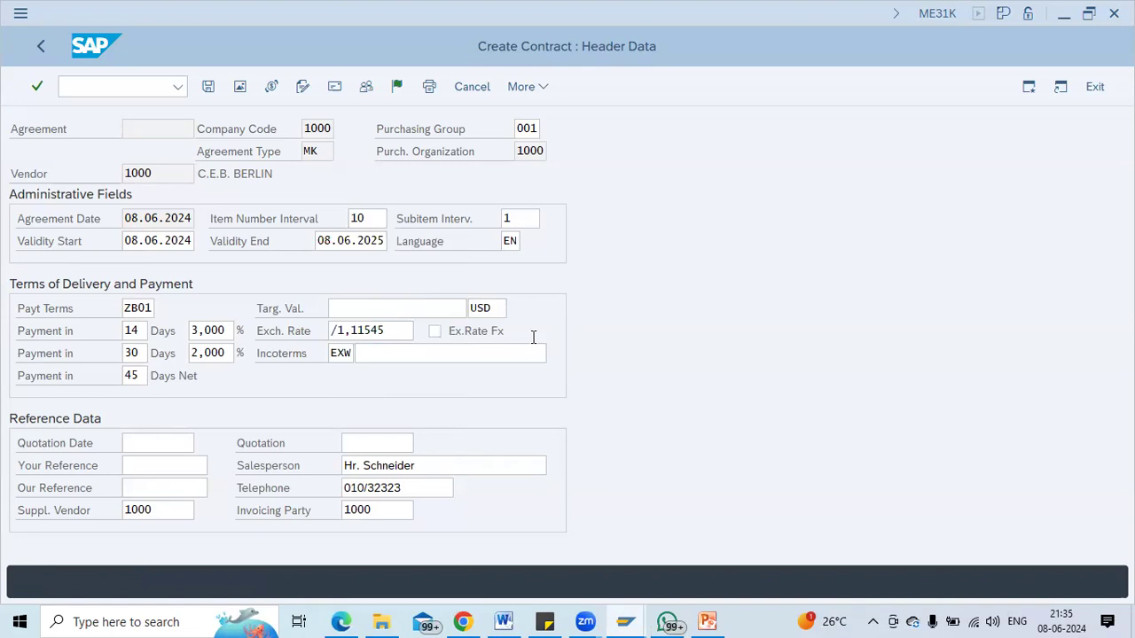
Add item 10: material 100-100 Casings, target quantity 1000000, net price 100.
click(146, 223)
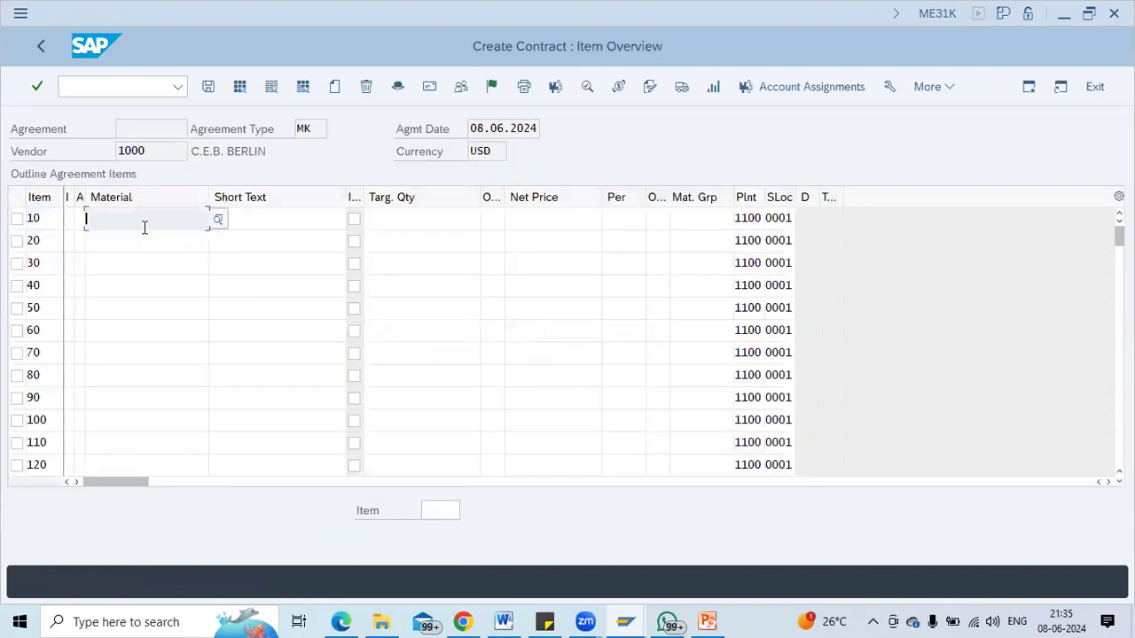
text(100-100)
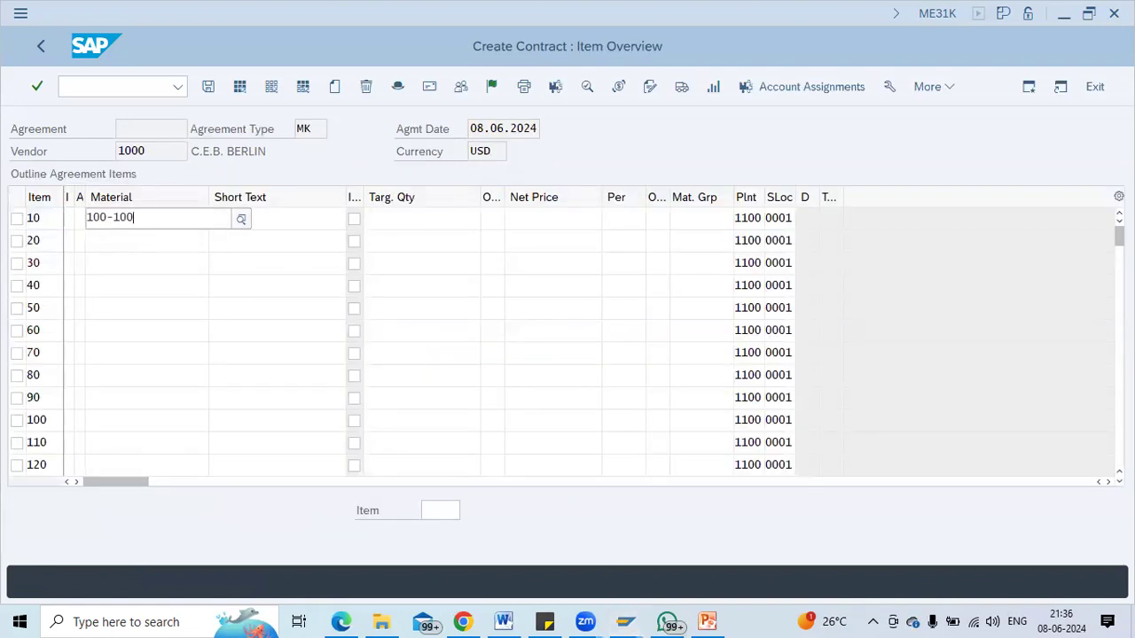
click(121, 300)
key(Tab)
key(Tab)
key(Tab)
text(1)
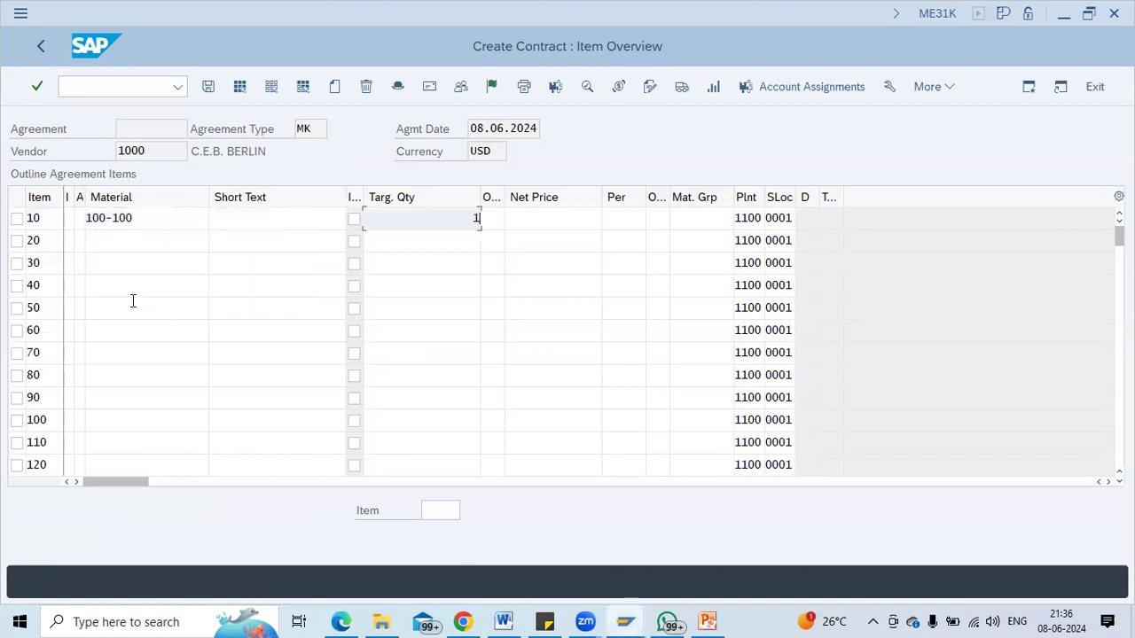
text(00000)
text(0)
key(Return)
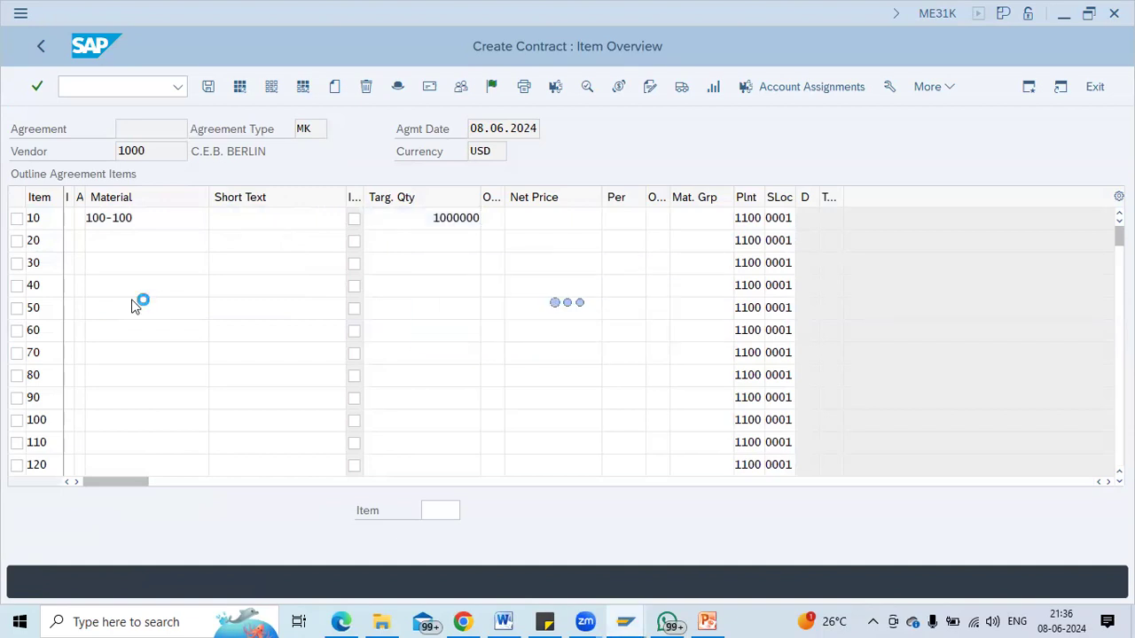
text(100)
key(Return)
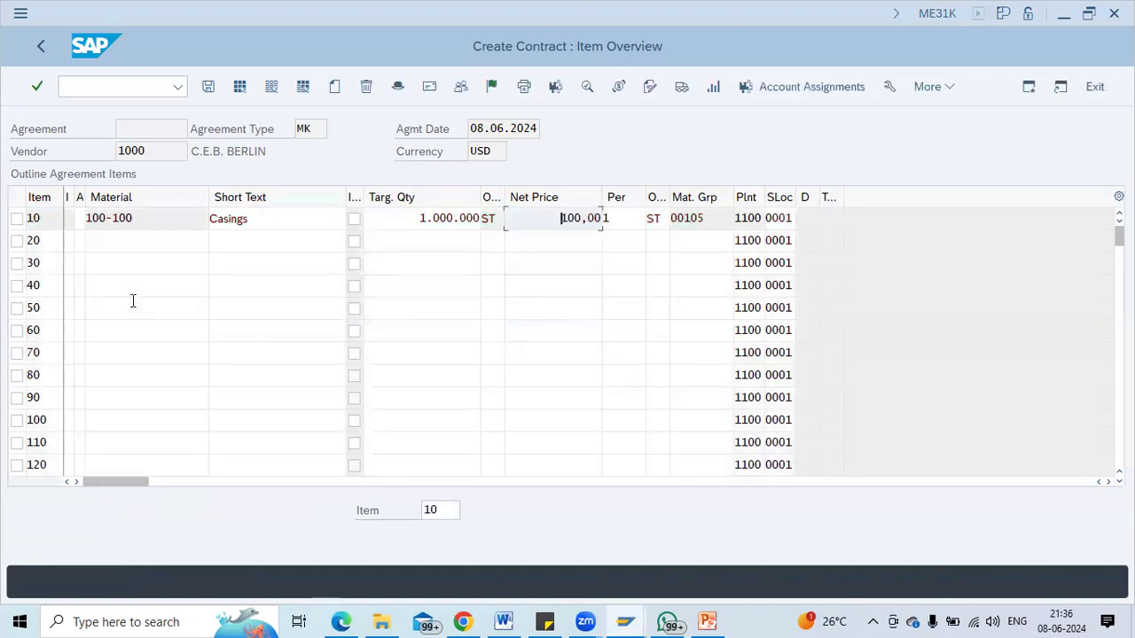
Give item 10 tax code 1I (input tax 10%) and select the item.
click(250, 221)
double_click(250, 222)
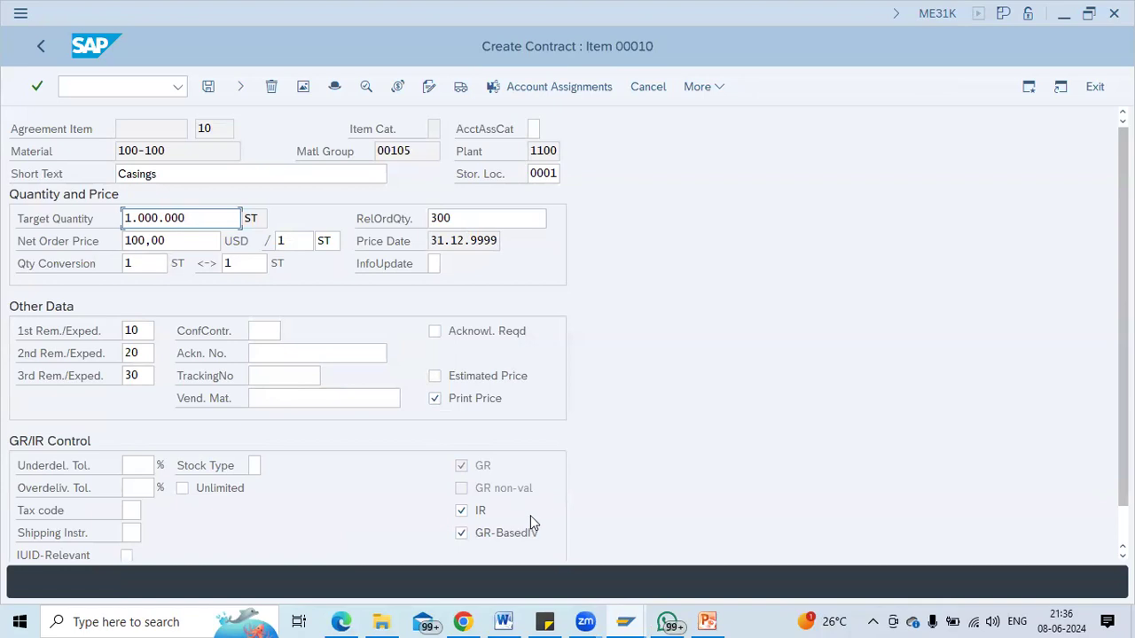
click(134, 512)
click(151, 512)
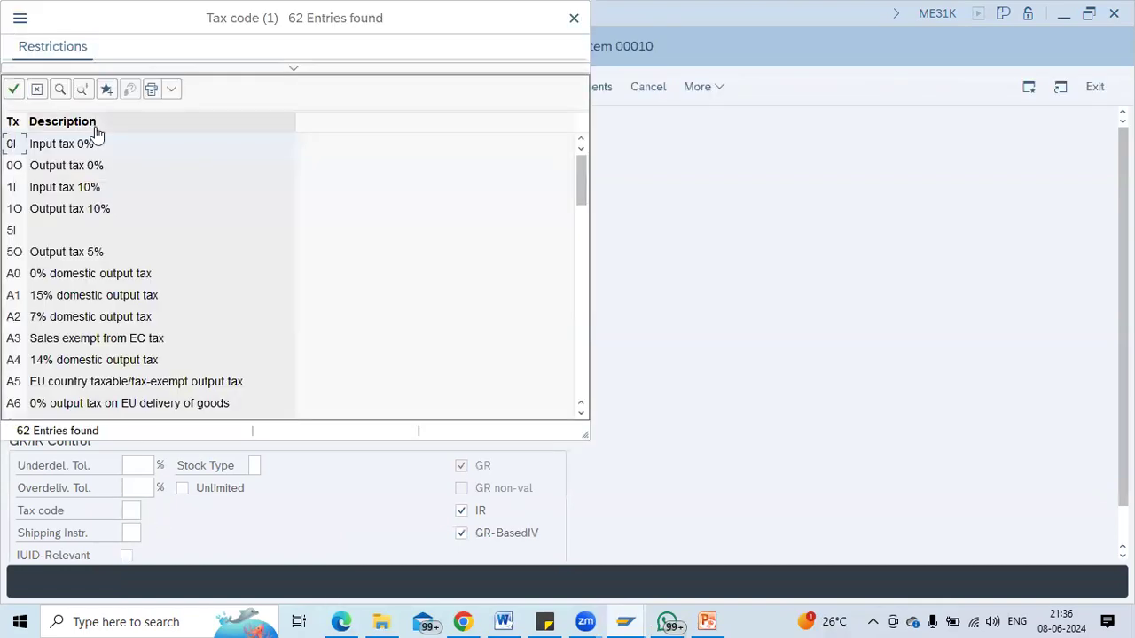
double_click(71, 188)
key(Return)
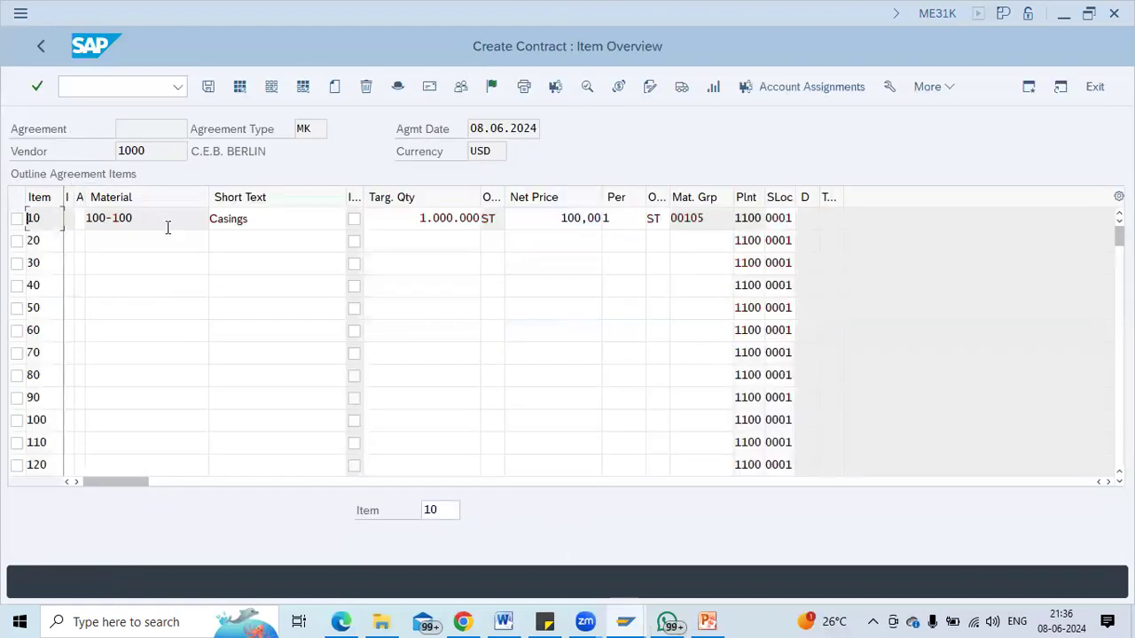
click(211, 221)
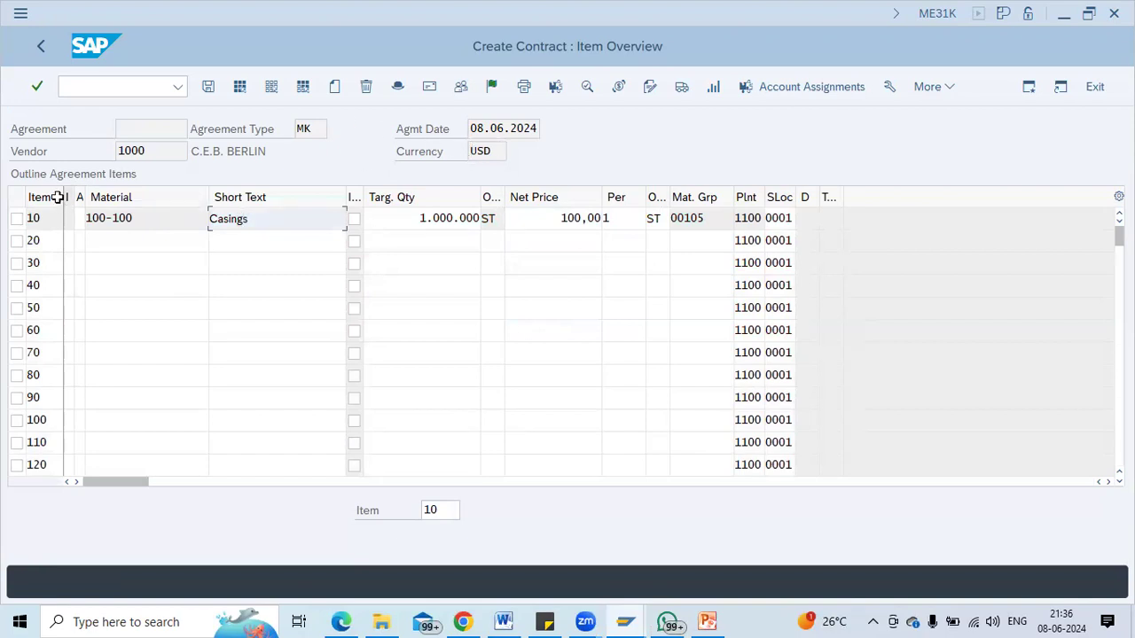
click(19, 220)
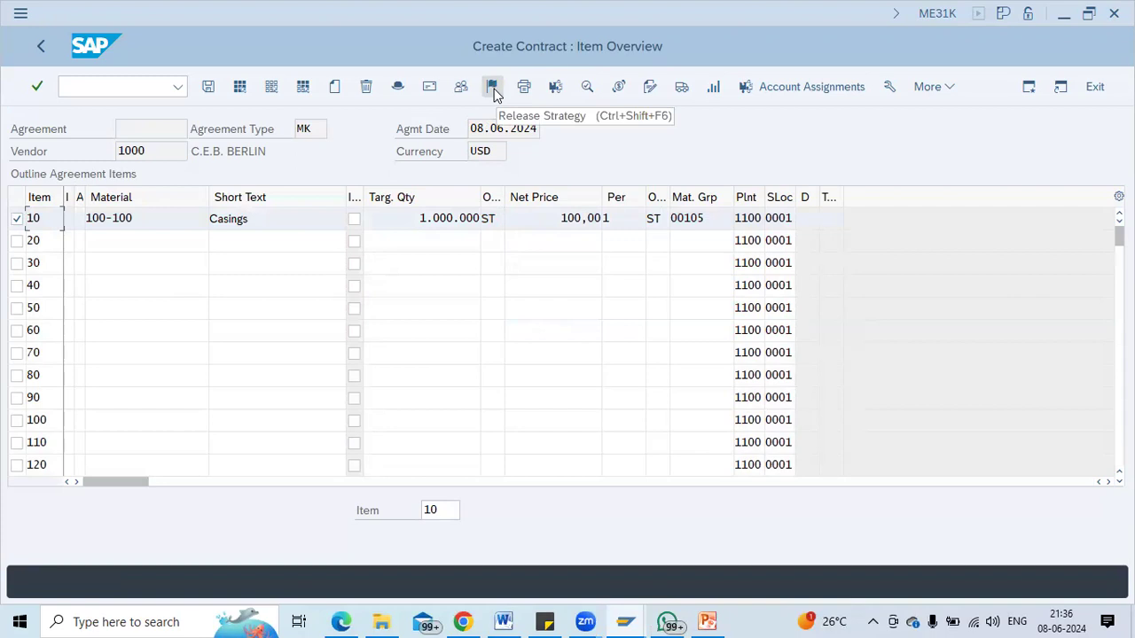
Add a FRA1 Freight % condition of 10 to item 10's pricing conditions.
click(618, 91)
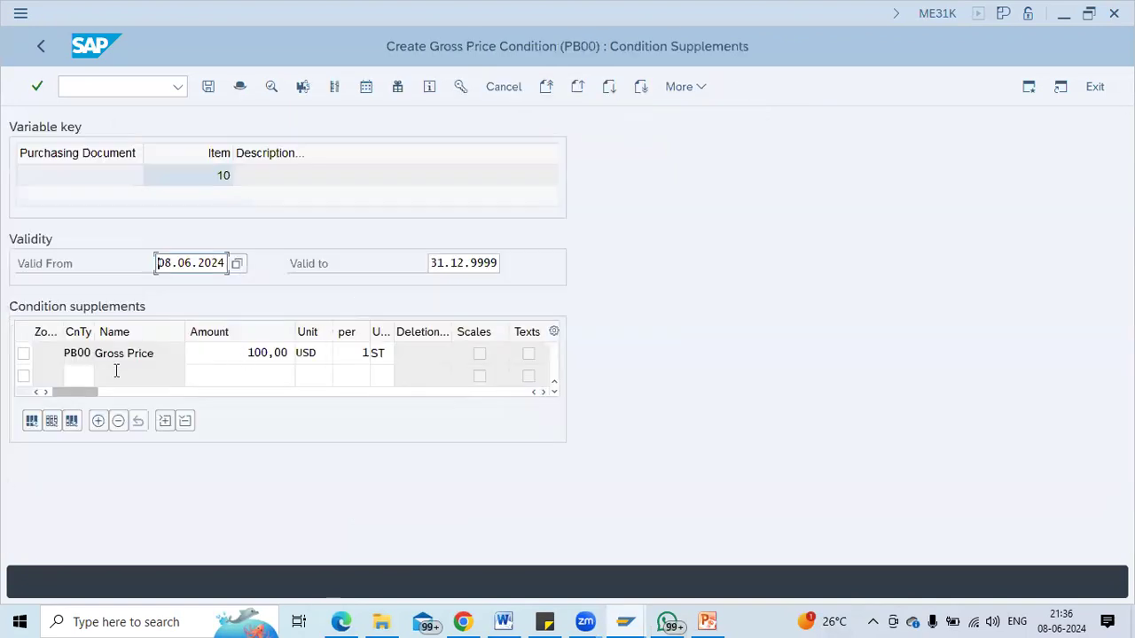
click(89, 375)
click(102, 376)
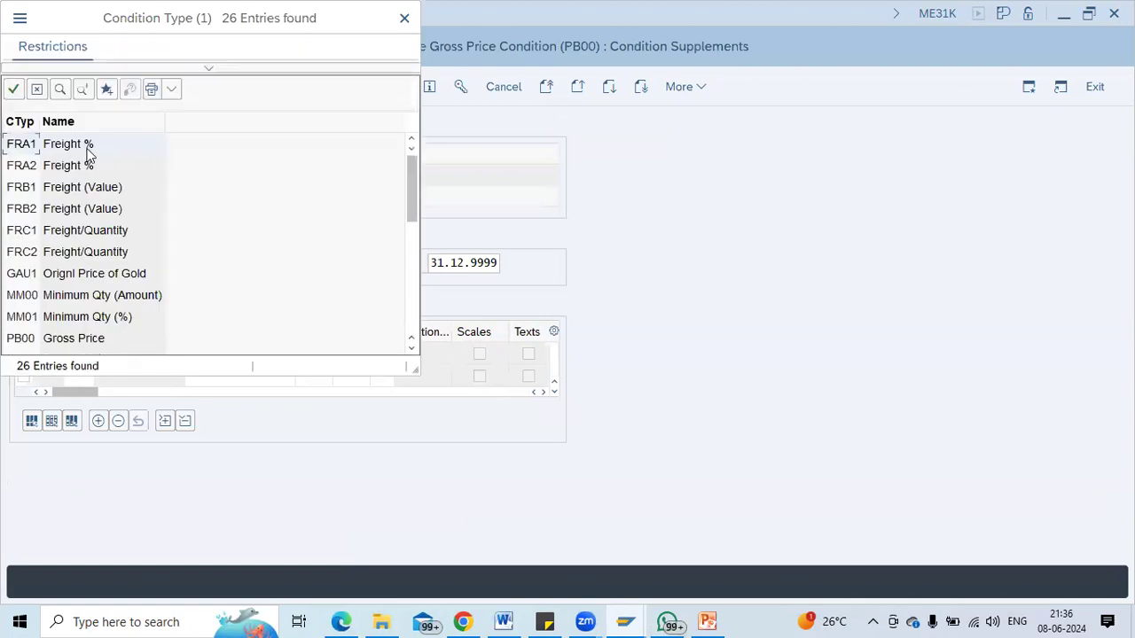
double_click(88, 146)
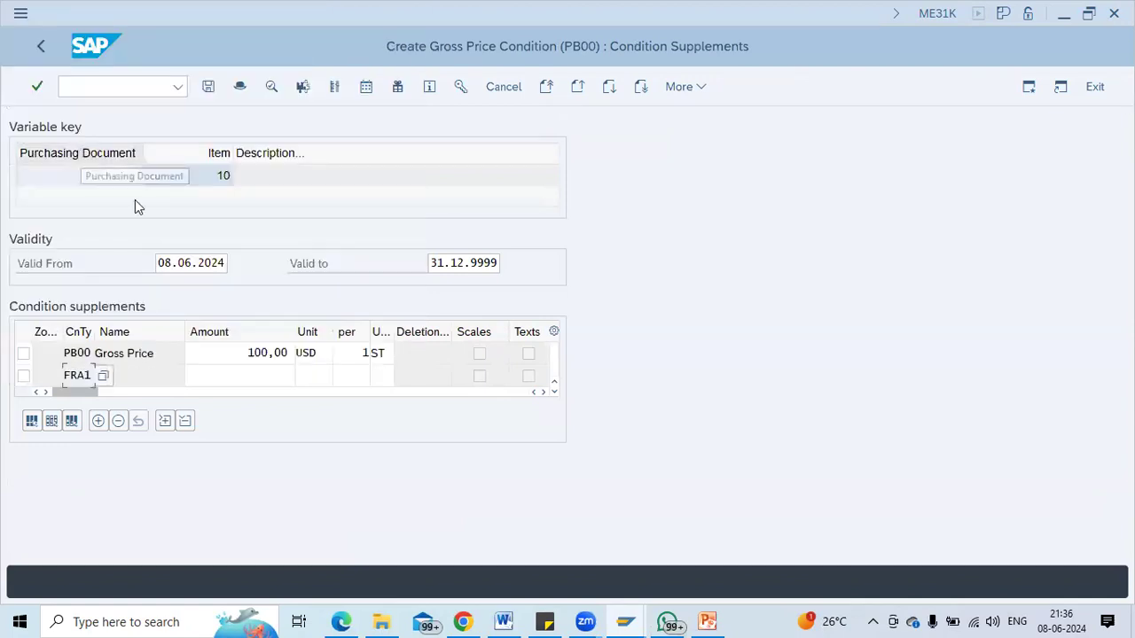
click(248, 376)
text(10)
key(Return)
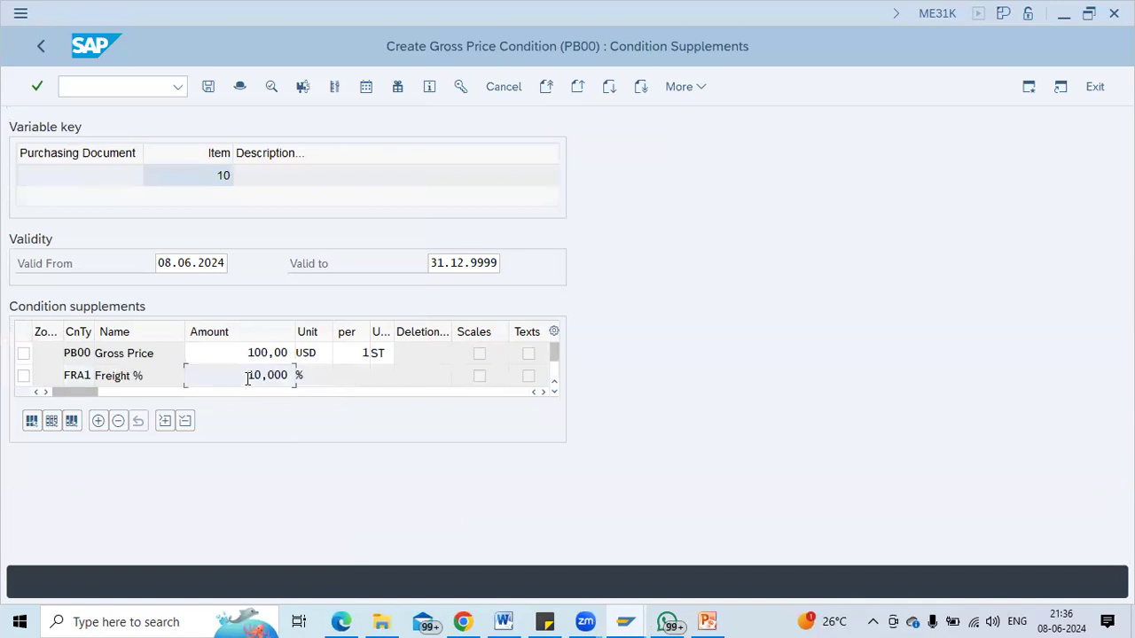
click(45, 42)
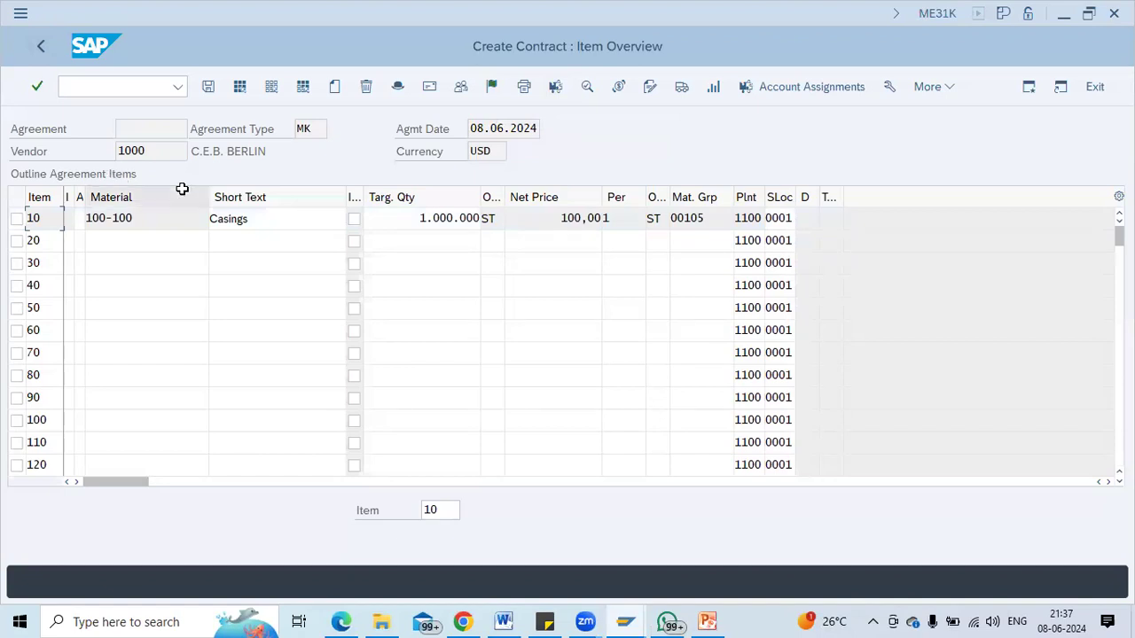
click(241, 218)
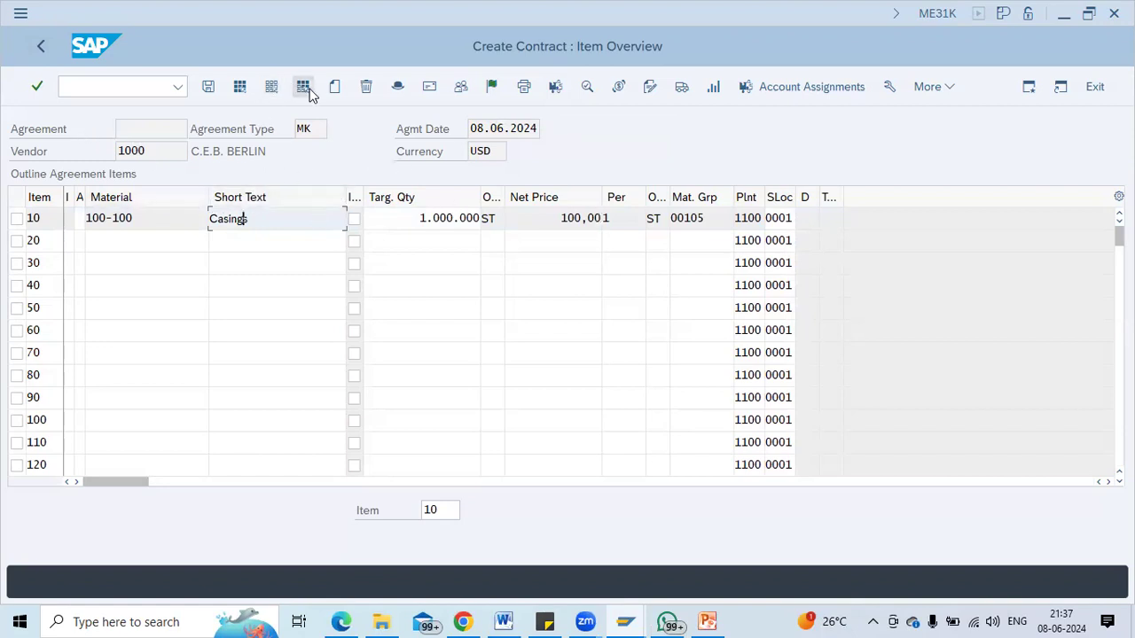
click(398, 86)
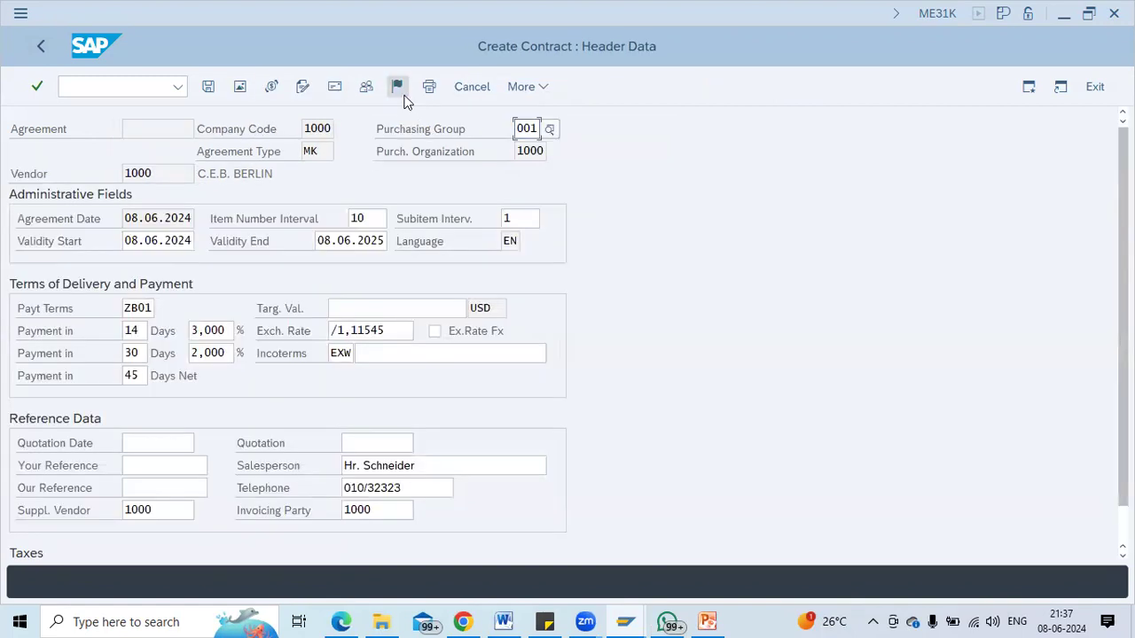
click(153, 242)
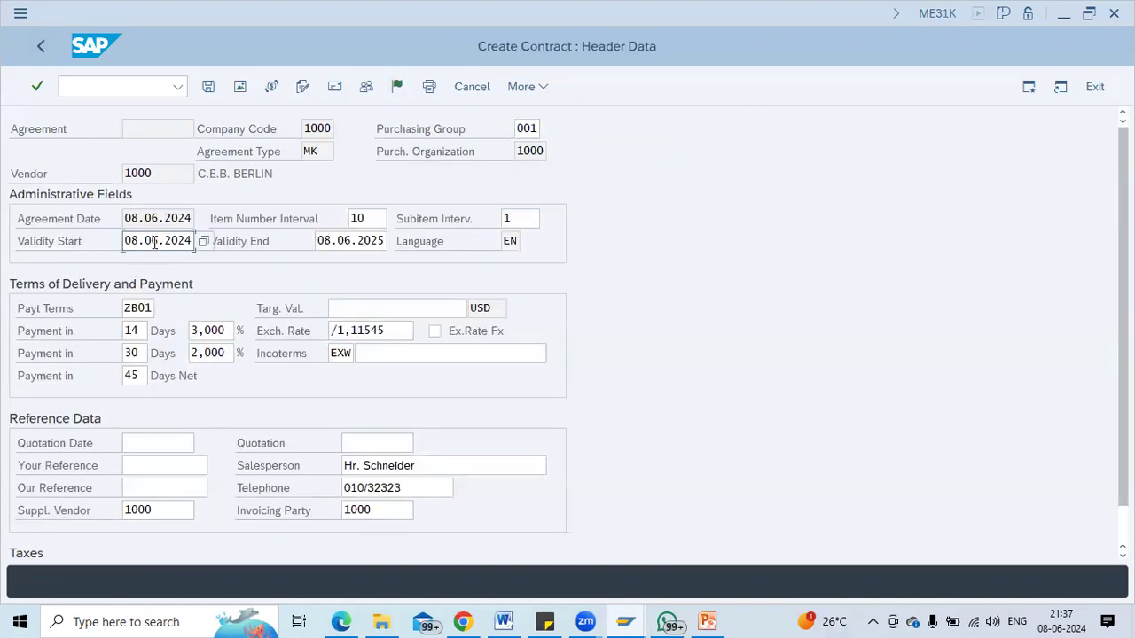
click(377, 251)
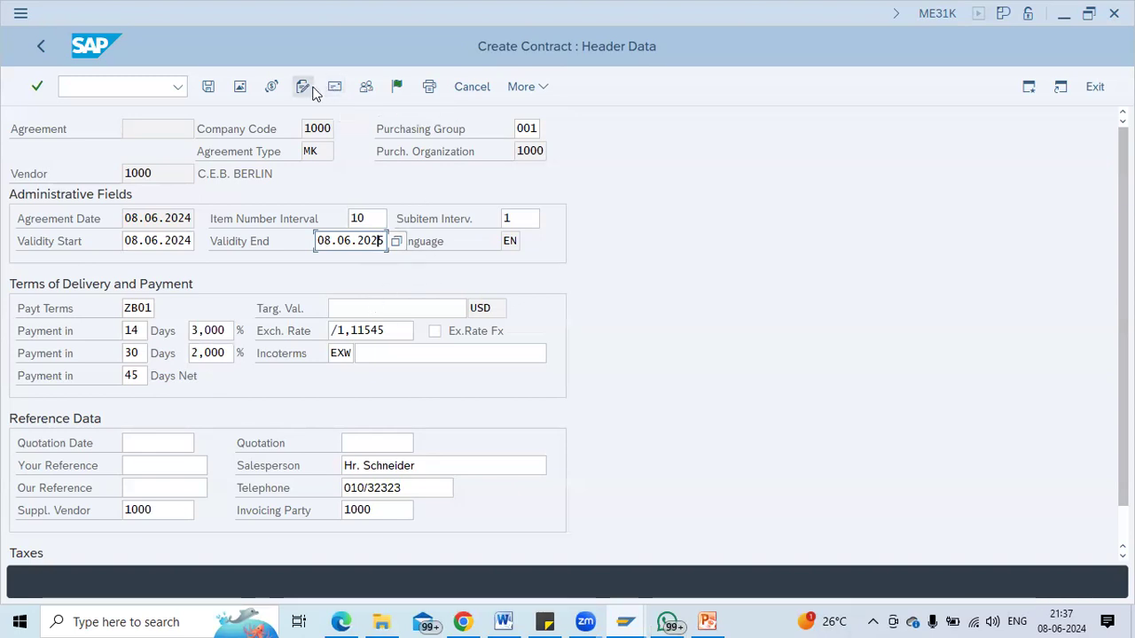
click(209, 88)
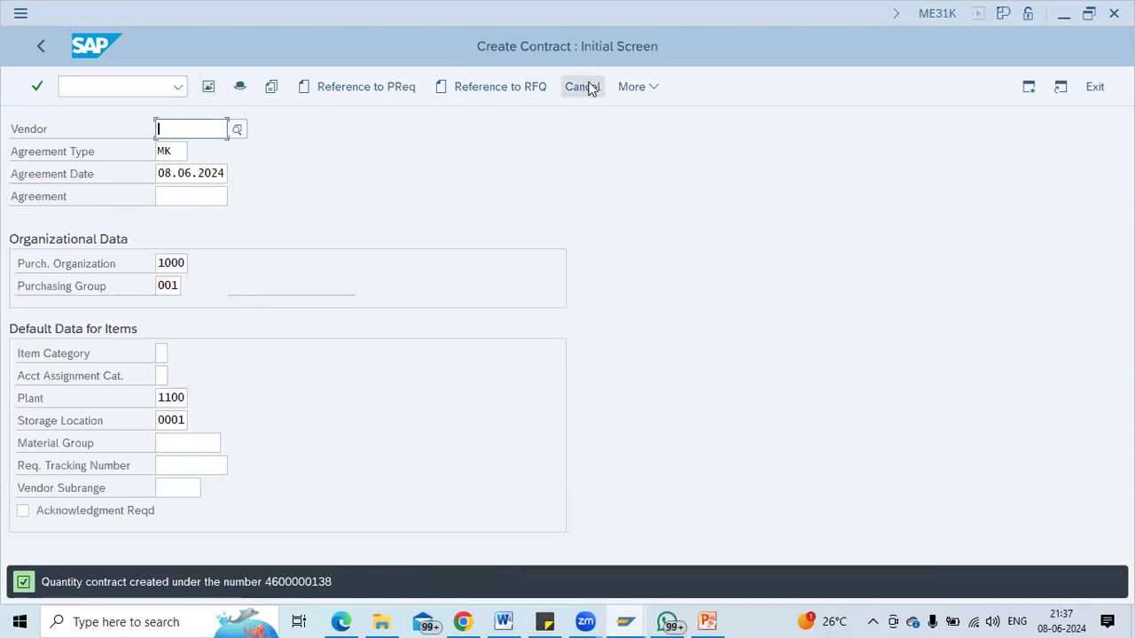
click(629, 87)
mouse_move(667, 116)
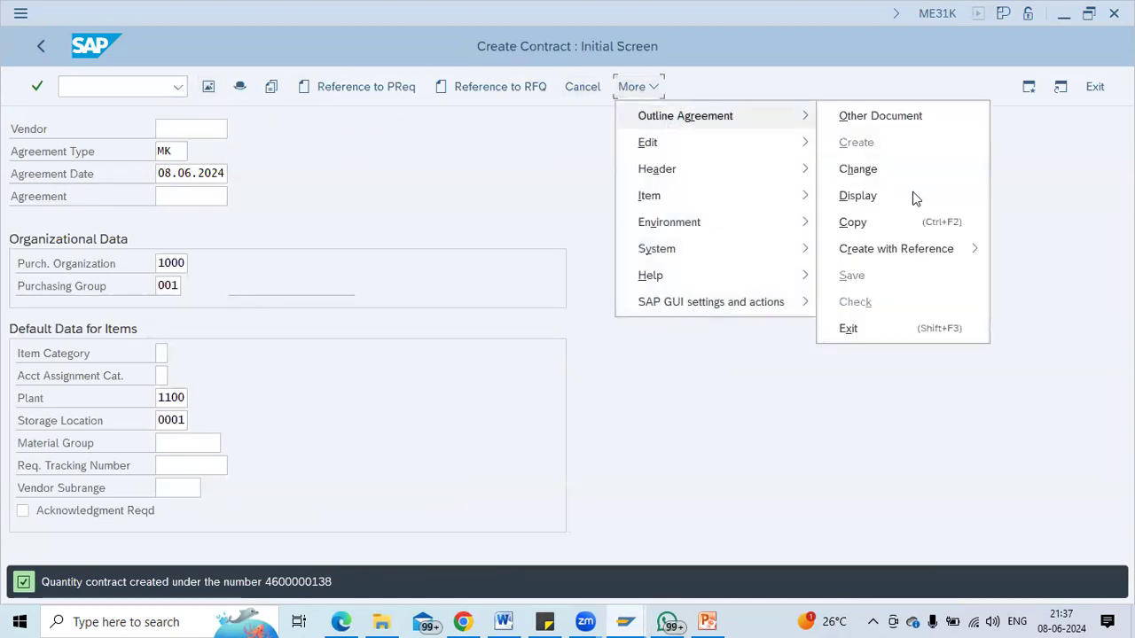
click(911, 203)
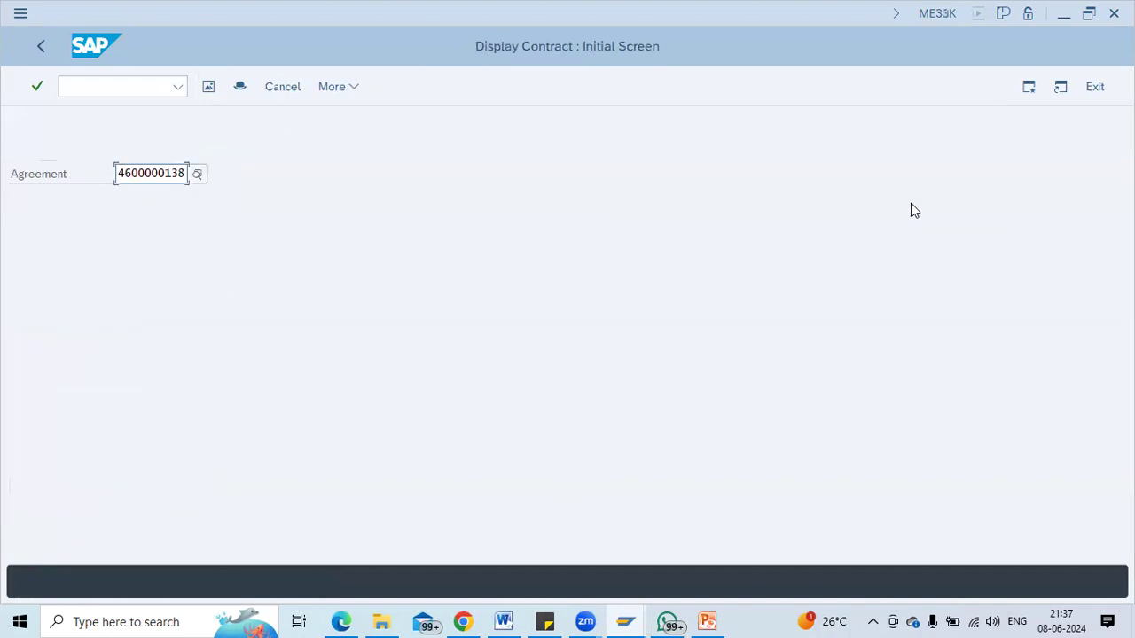
key(Return)
click(415, 216)
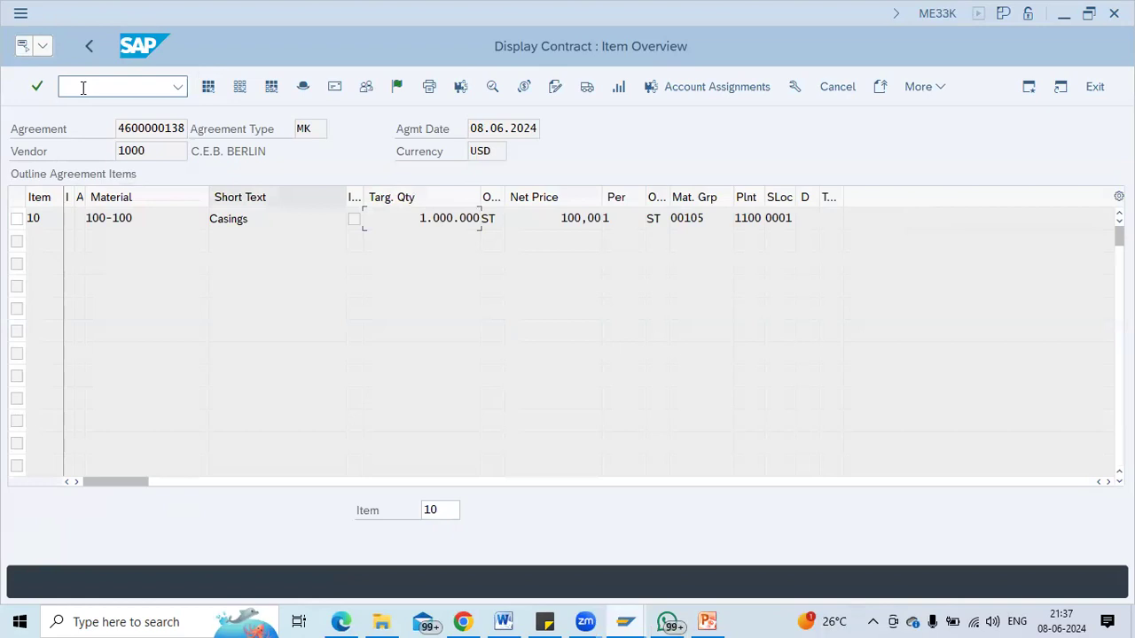
text(/nme31k)
key(Return)
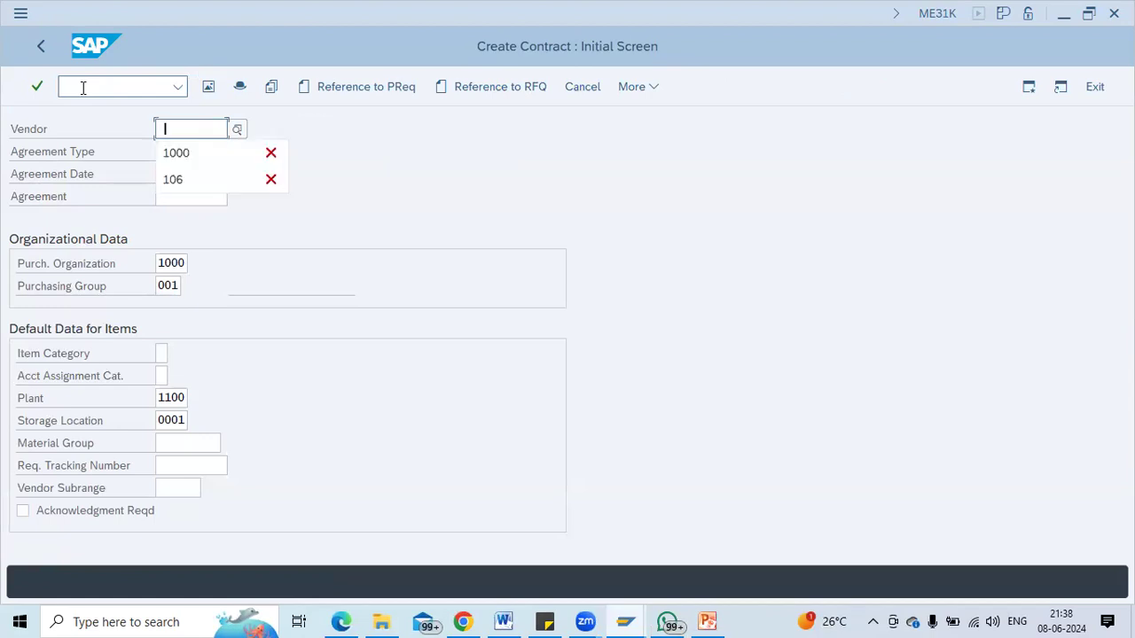
Enter vendor 1000 from history and agreement type WK, then continue.
key(Down)
key(Tab)
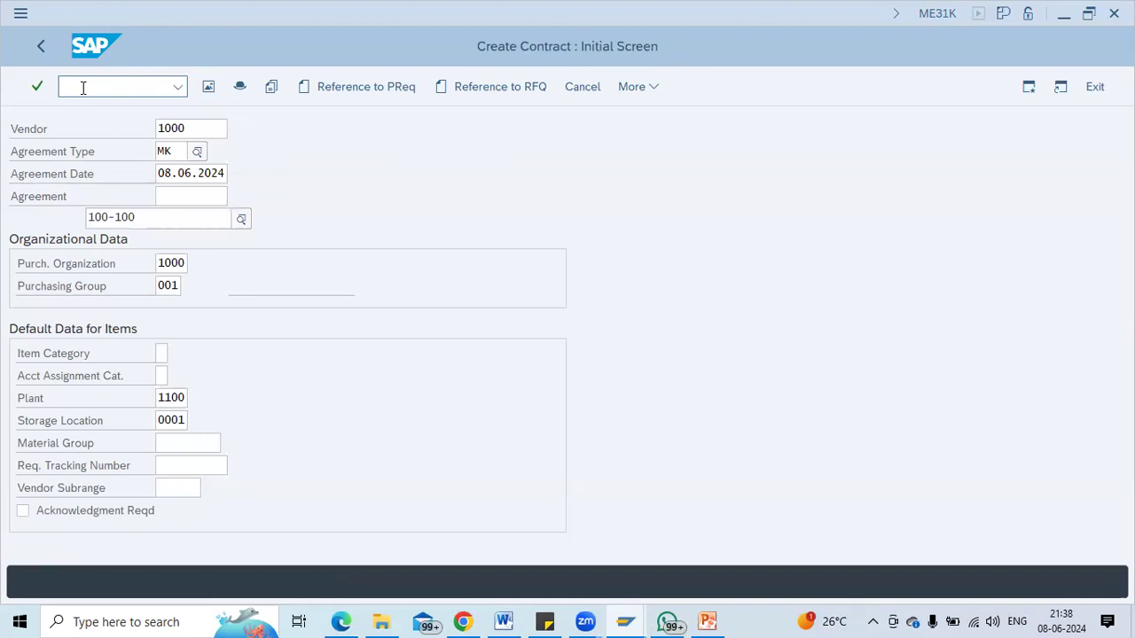
text(wk)
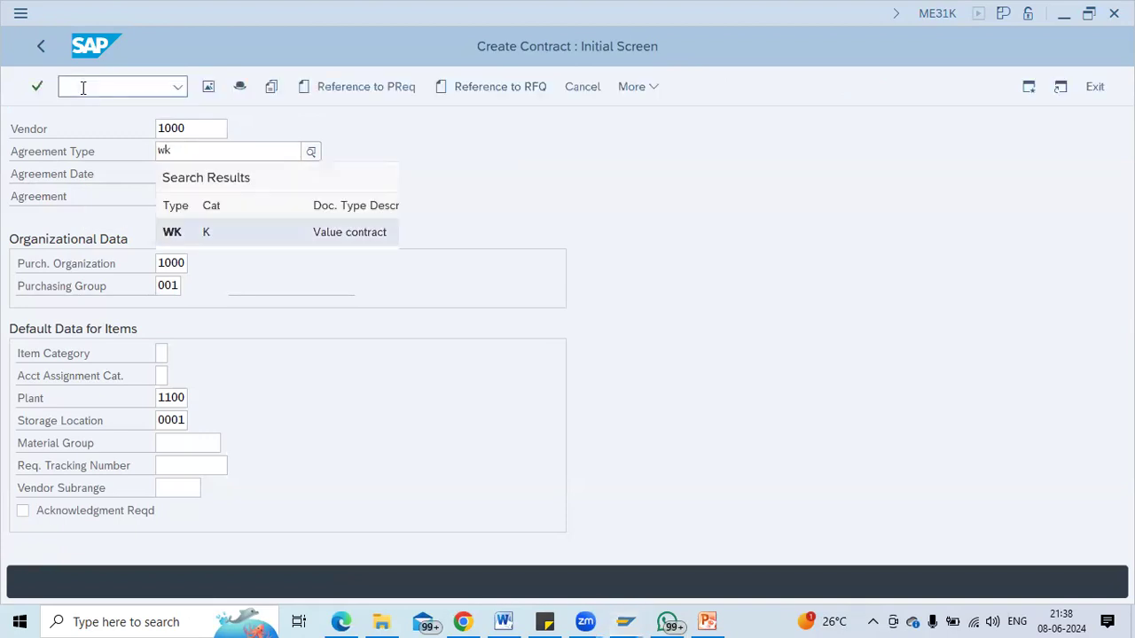
key(Return)
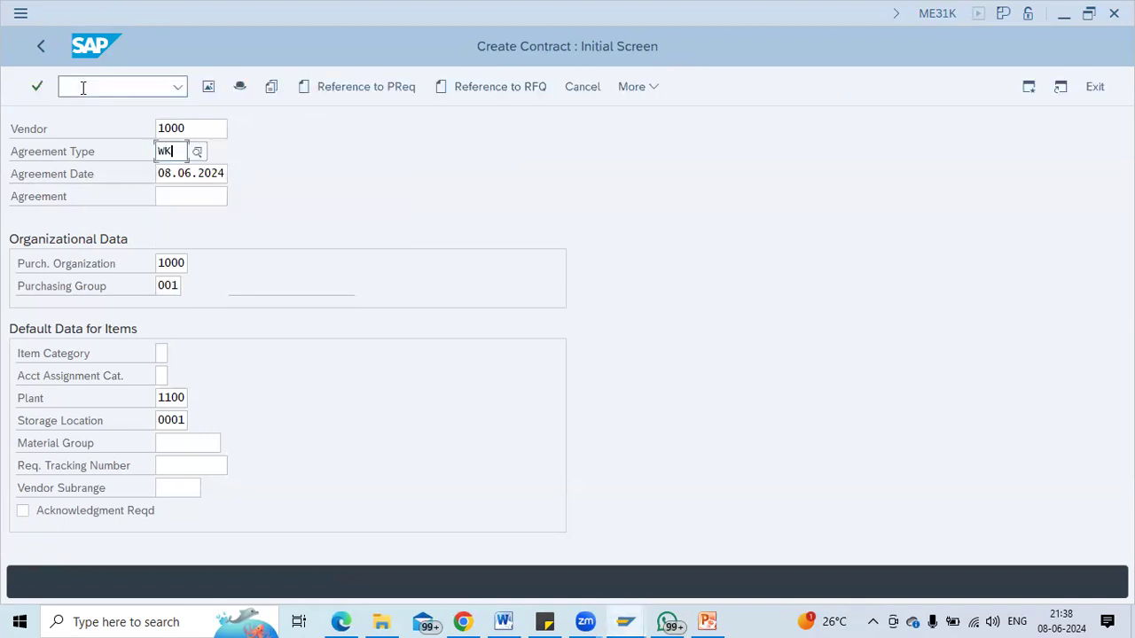
key(Return)
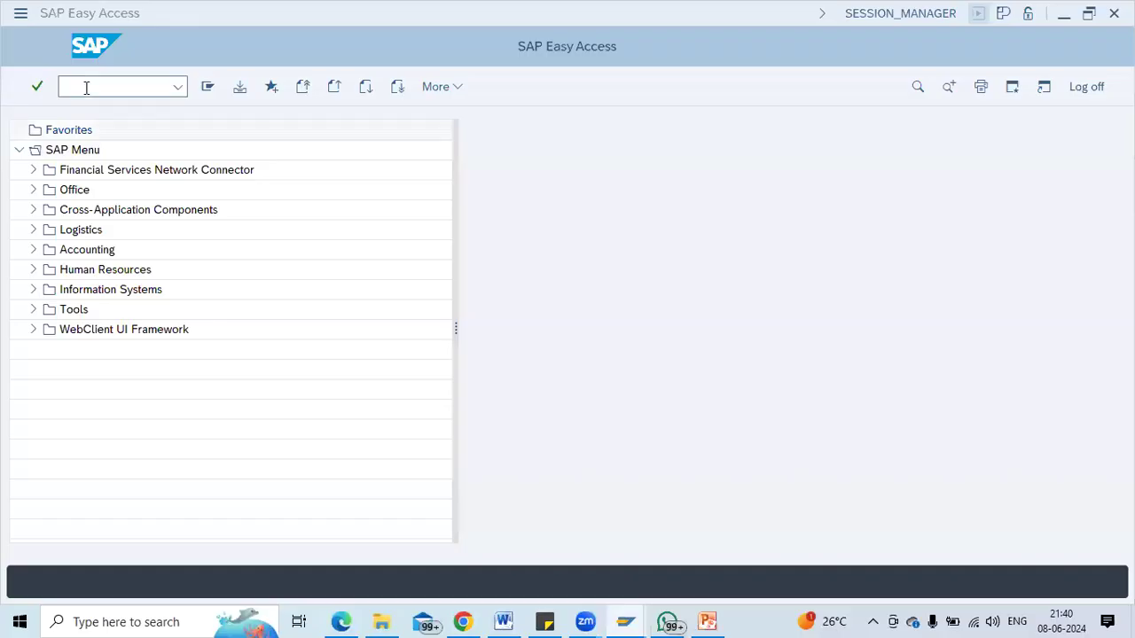
Restart ME31K with the previous vendor and agreement type WK.
text(me31k)
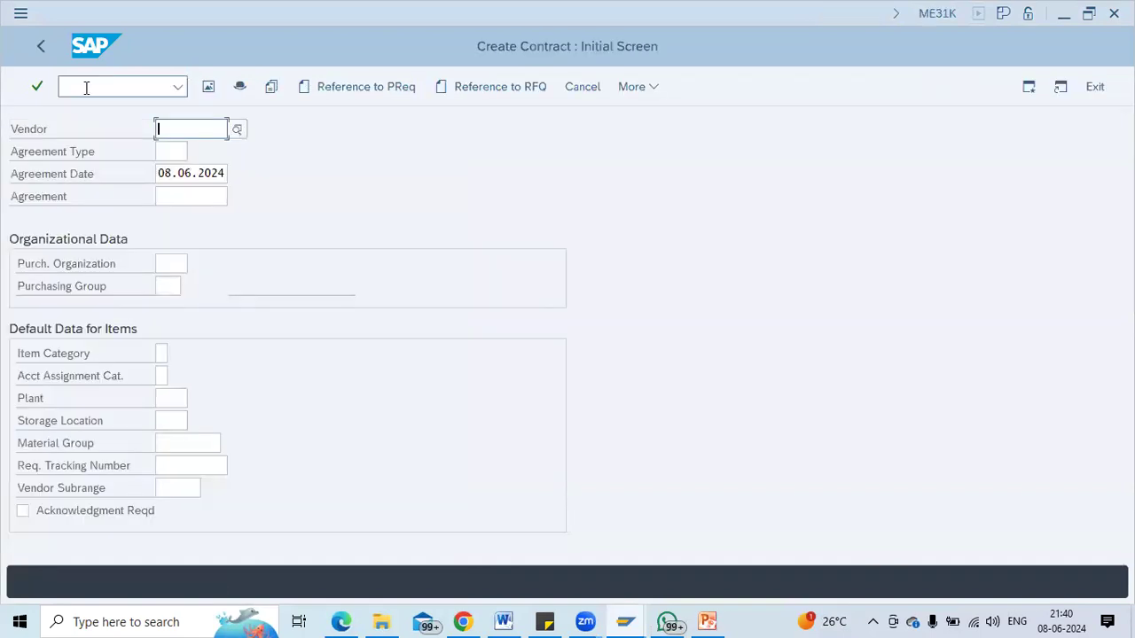
key(Return)
key(Down)
key(Return)
key(Tab)
text(WK)
key(Tab)
Fill purchasing org 1000, plant 1100, storage location 0001 and purchasing group 001.
key(Tab)
key(Tab)
text(1000)
key(Tab)
key(Tab)
key(Tab)
key(Tab)
text(1100)
key(Tab)
key(Down)
key(Return)
key(shift+Tab)
key(shift+Tab)
key(shift+Tab)
key(shift+Tab)
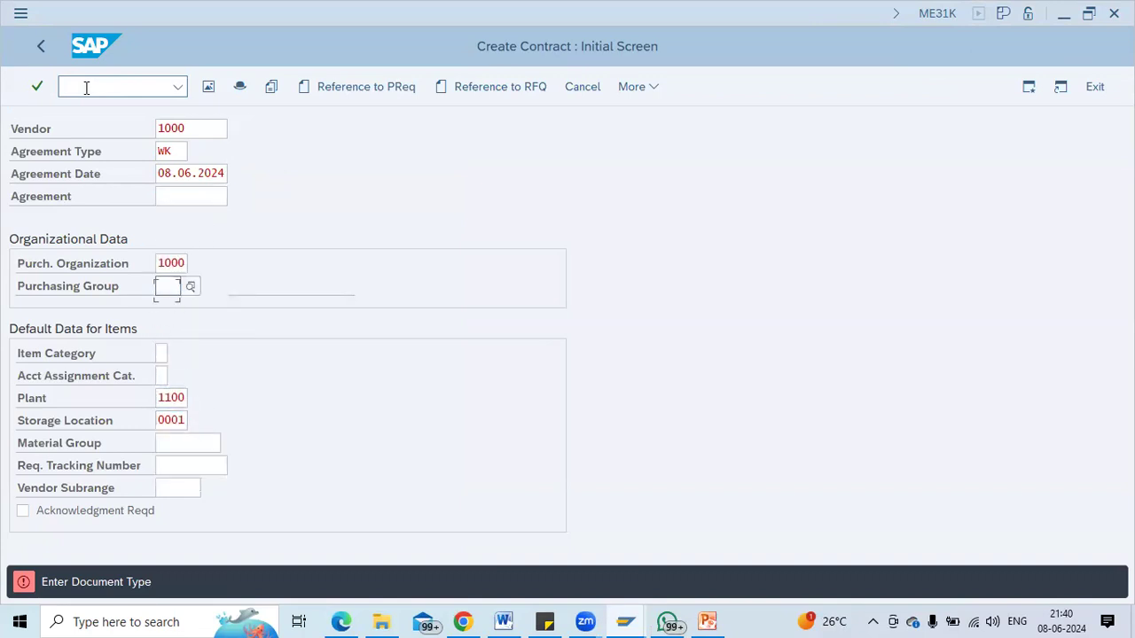
key(Down)
key(Return)
Set validity end 08.06.2025 and target value 1000000 USD in the header.
key(Return)
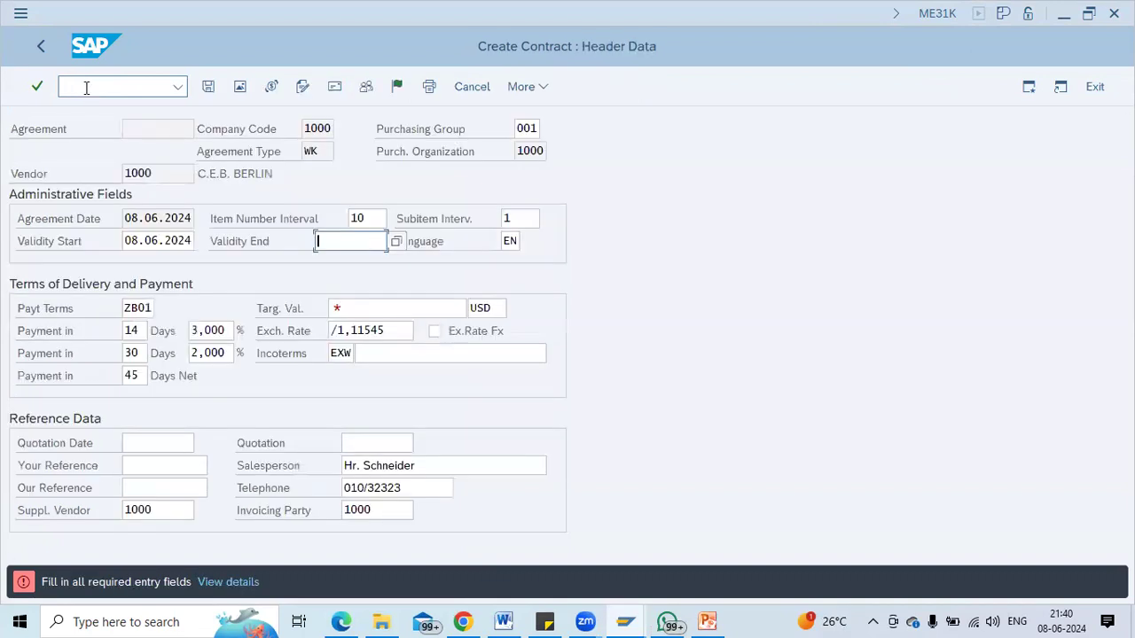
key(Down)
key(Return)
click(360, 310)
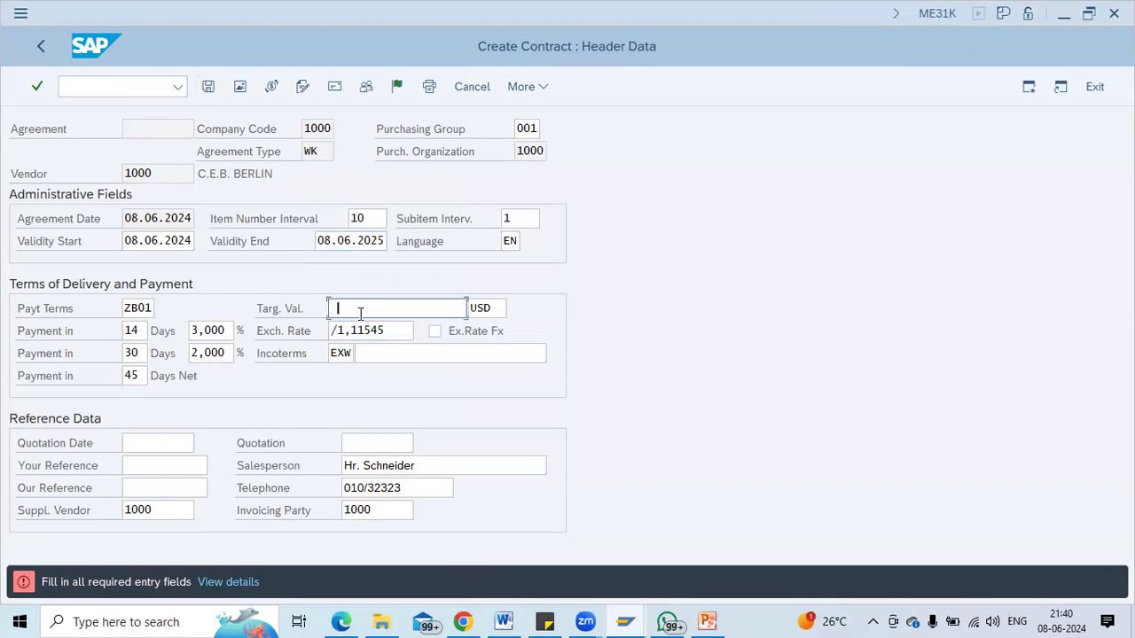
text(100000)
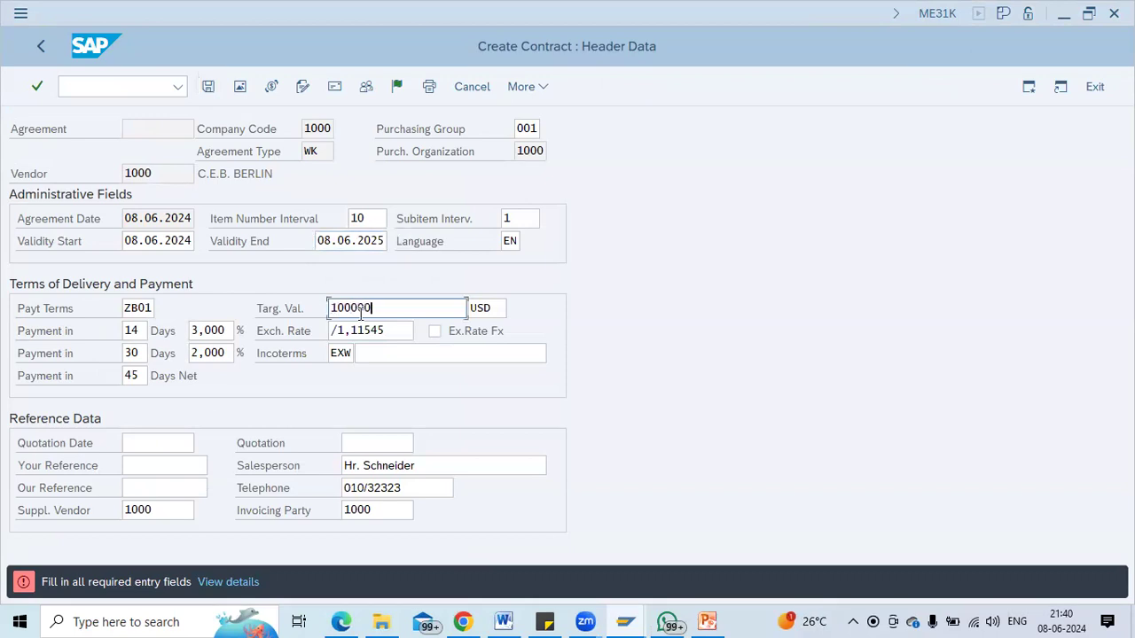
text(0)
key(Return)
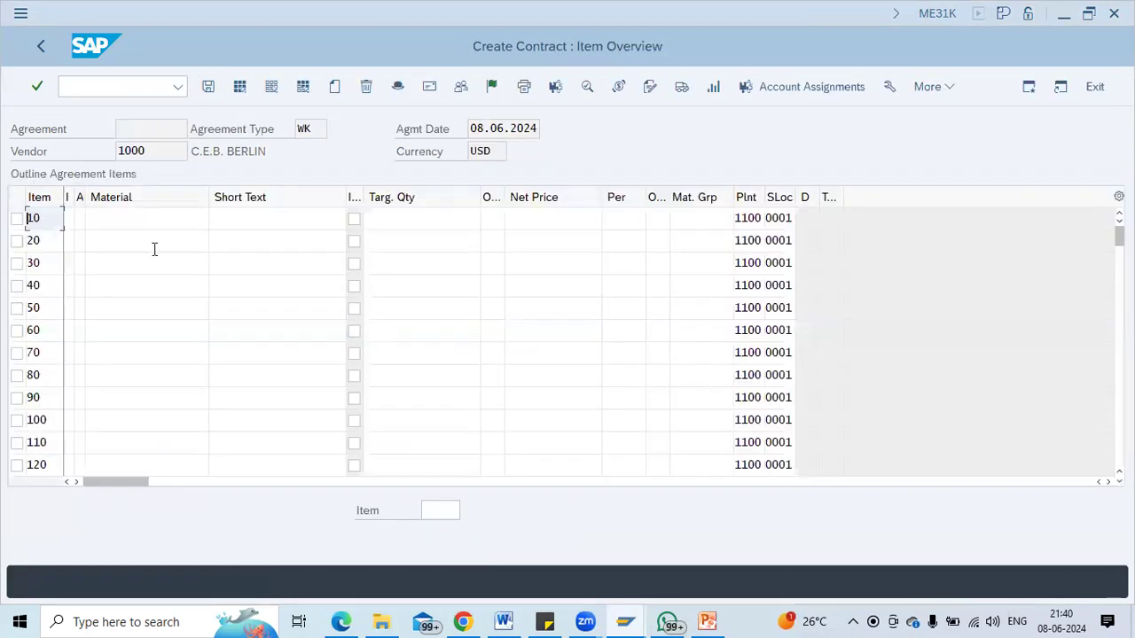
Enter item 10 as material 100-100 with target quantity 10.000 and net price 1.000.
click(127, 219)
text(100-100)
key(Tab)
key(Tab)
key(Tab)
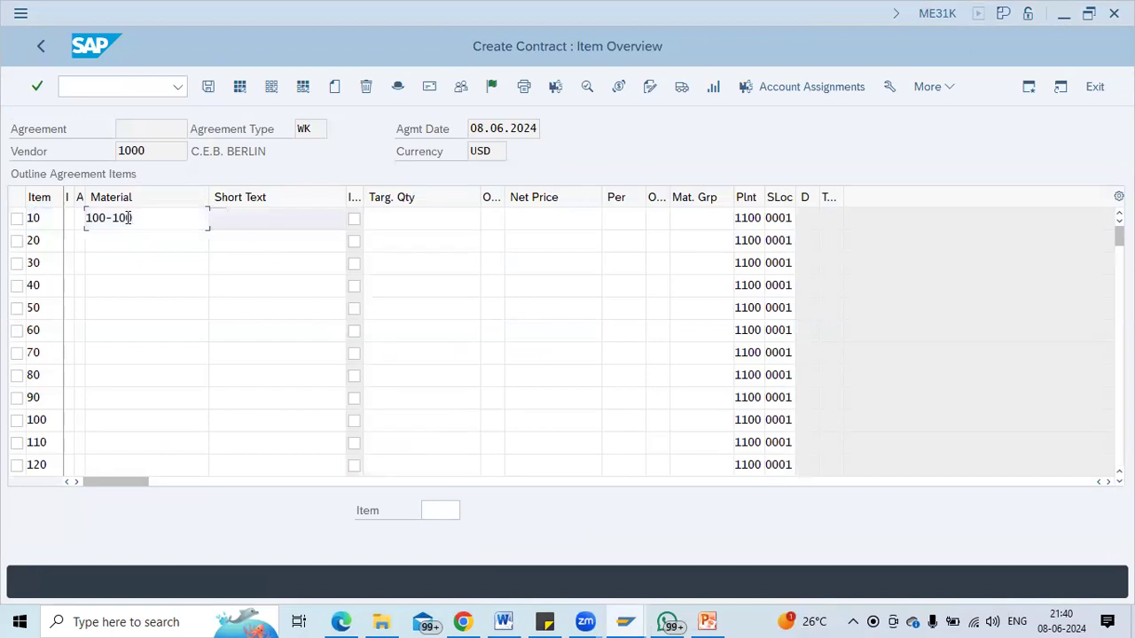
text(1)
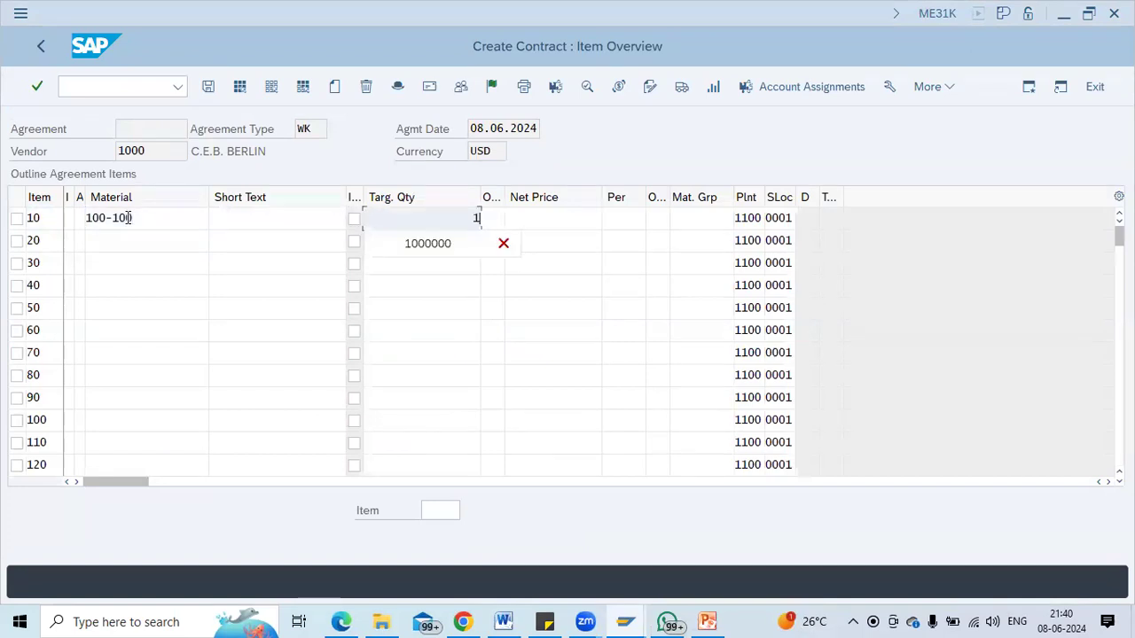
text(0000)
key(Tab)
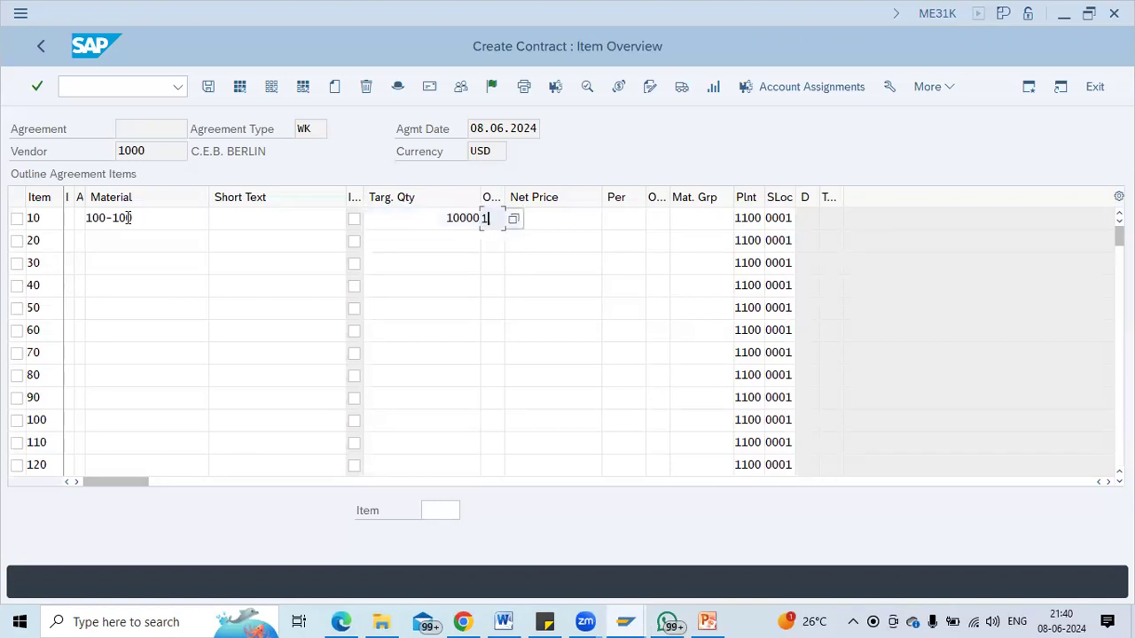
key(Tab)
text(1000)
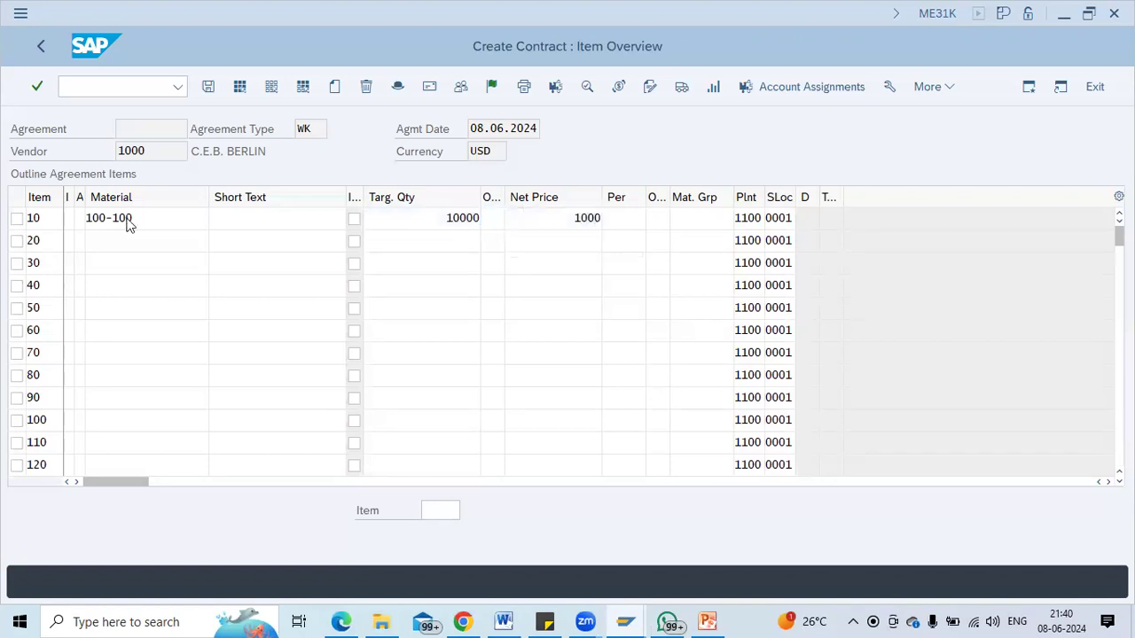
key(Return)
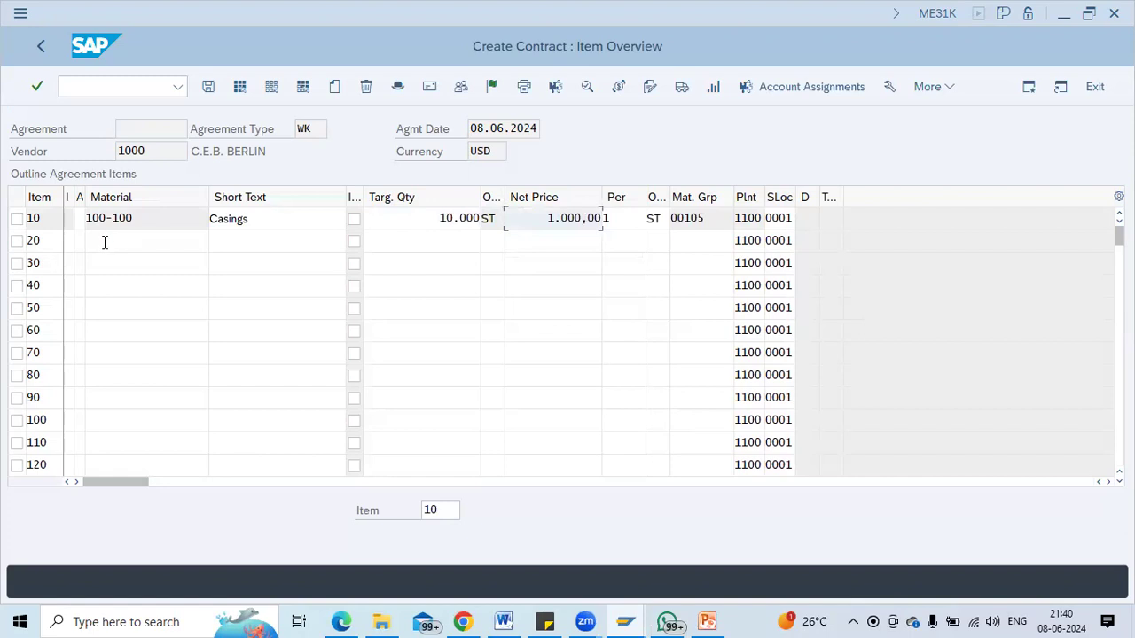
Enter item 20 with net price 1.000 and quantity 1.000, first as material 100-110.
click(104, 243)
text(100-110)
key(Tab)
key(Tab)
key(Tab)
text(100)
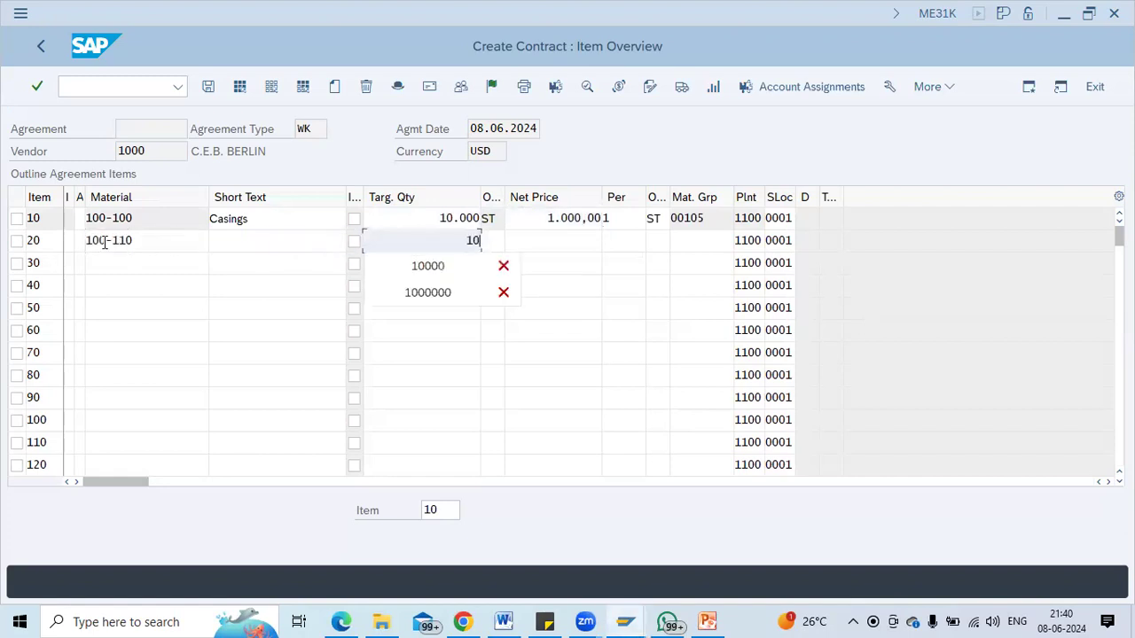
text(0)
key(Tab)
key(Tab)
text(1.000)
key(Return)
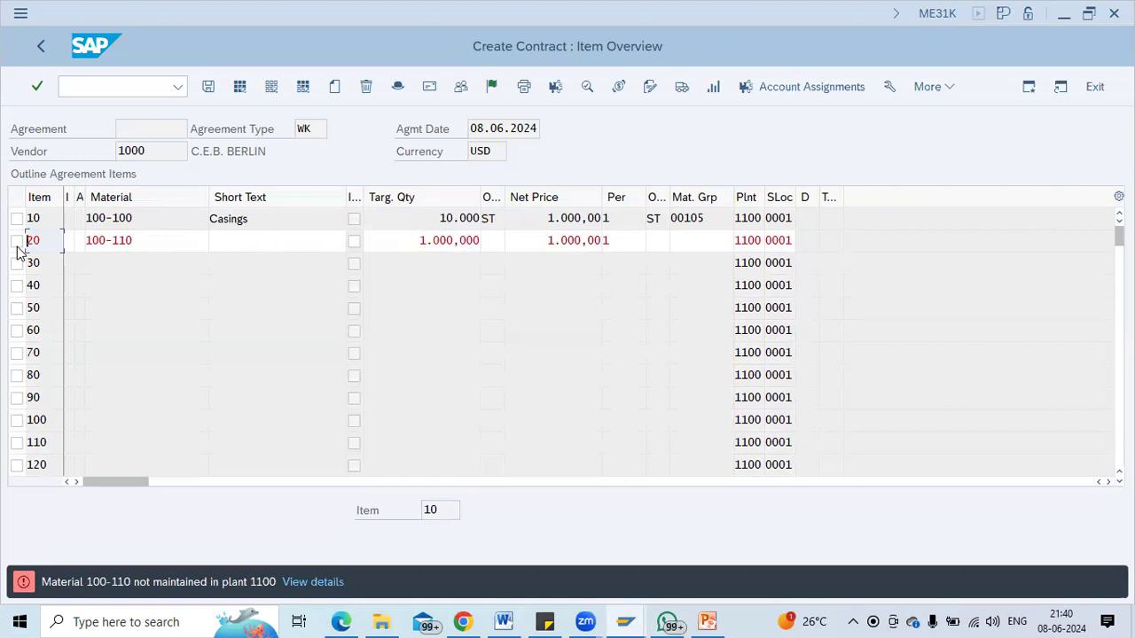
Correct item 20's material to 100-200 and accept its filled-in details.
click(170, 241)
text(100-120)
key(Return)
click(169, 240)
key(BackSpace)
key(BackSpace)
key(BackSpace)
text(200)
key(Return)
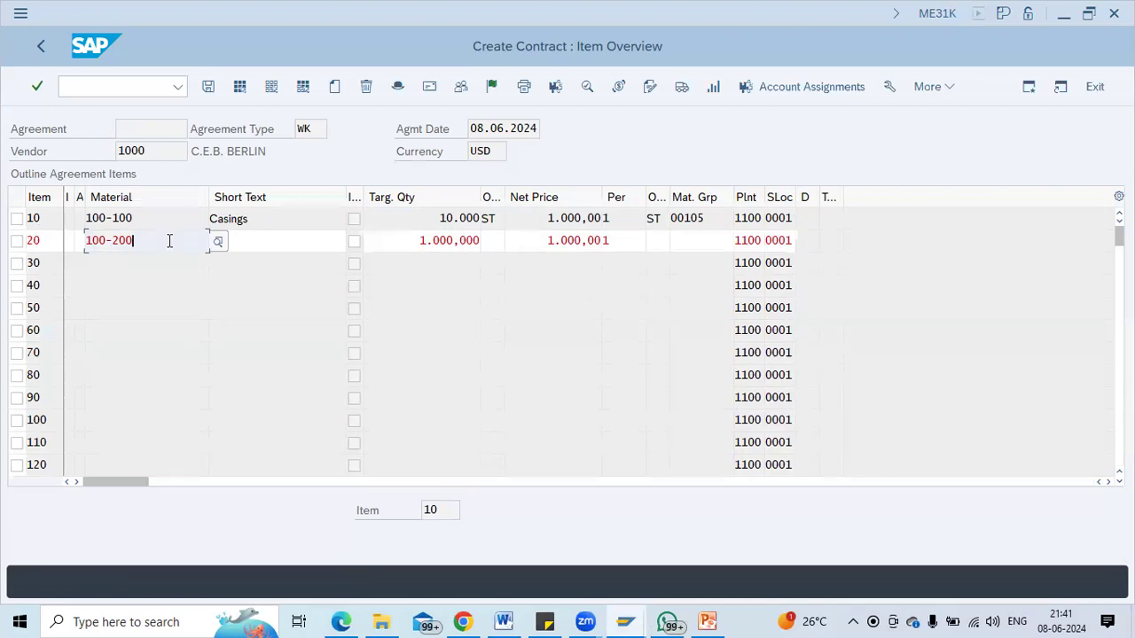
key(Return)
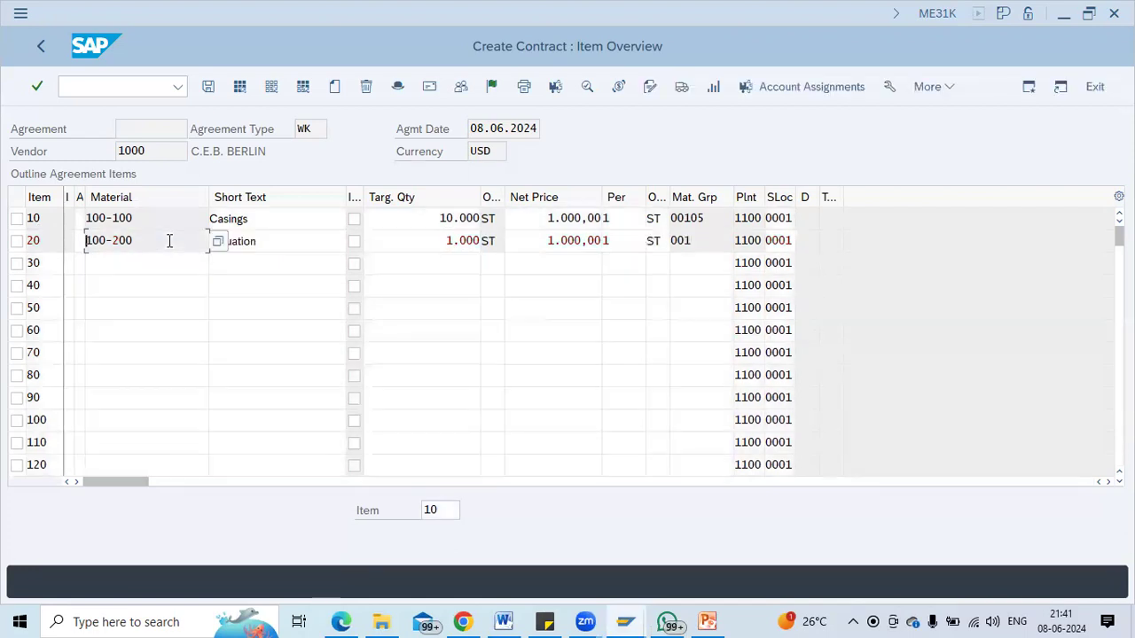
Review the two items' entries, then call the material search for item 30.
click(439, 219)
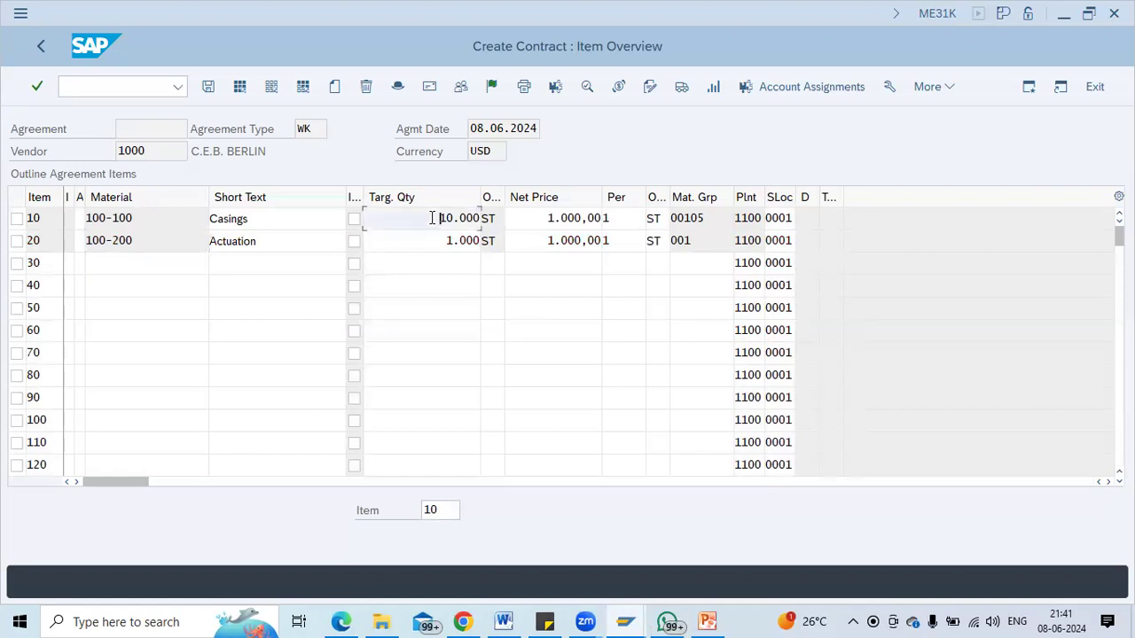
click(441, 239)
click(142, 262)
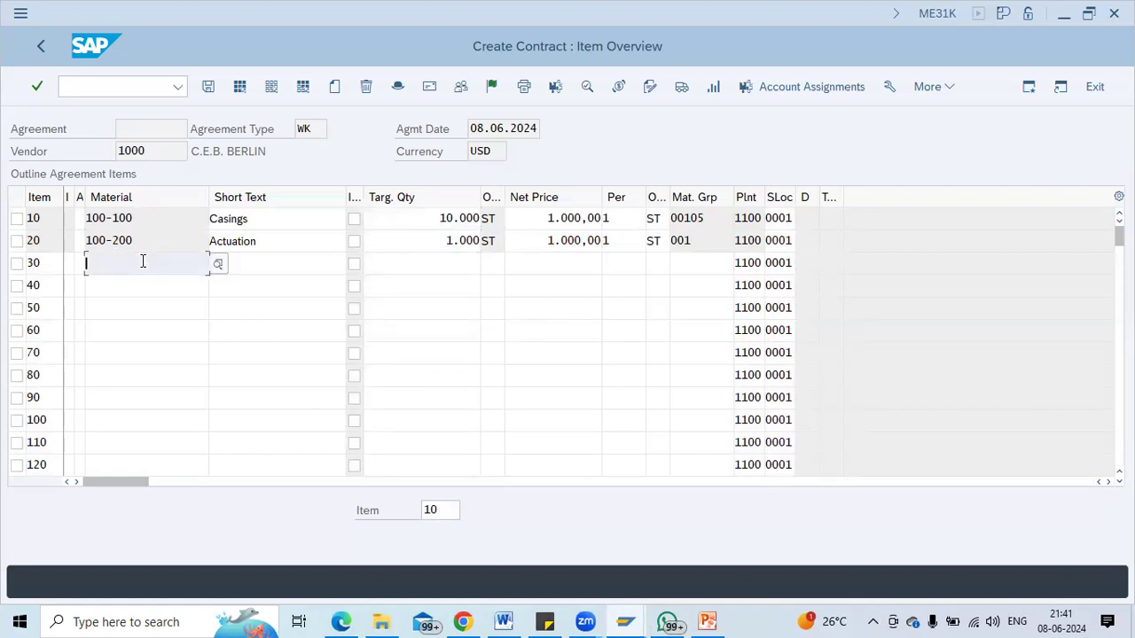
click(222, 270)
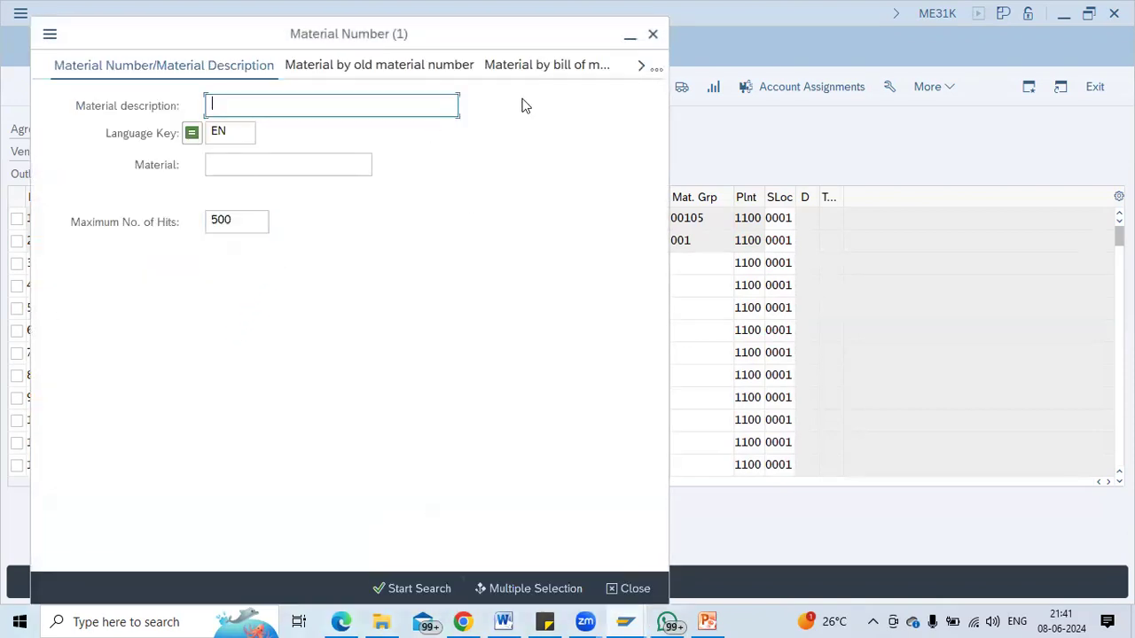
Pick material 200-210 for item 30 from the Plant Material by Description search, sorted by material.
drag(350, 25, 302, 187)
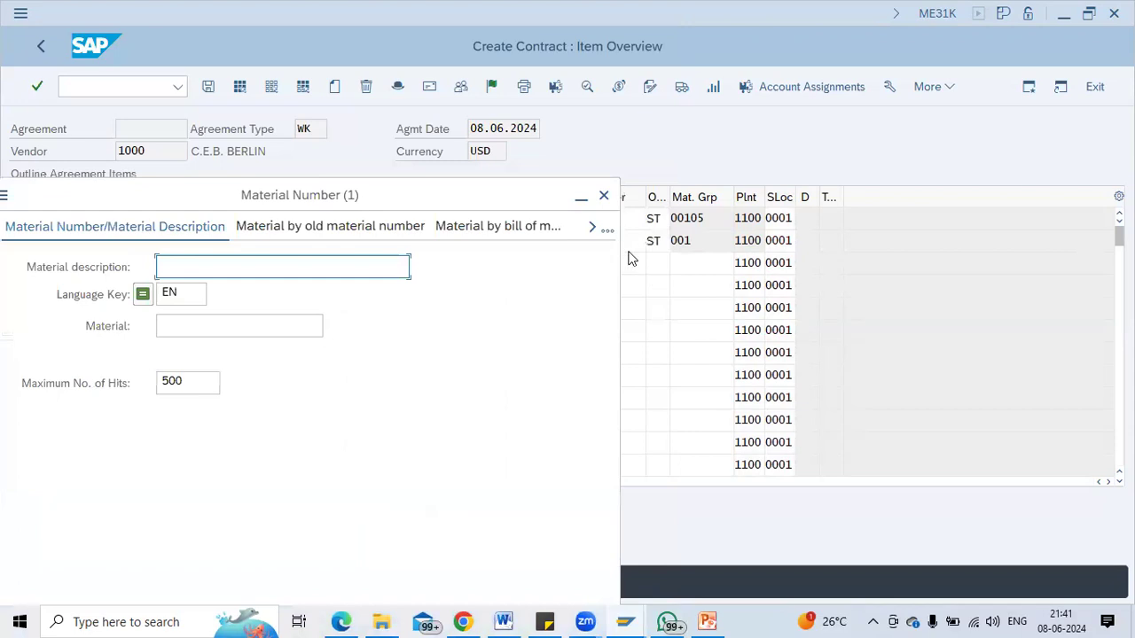
click(594, 228)
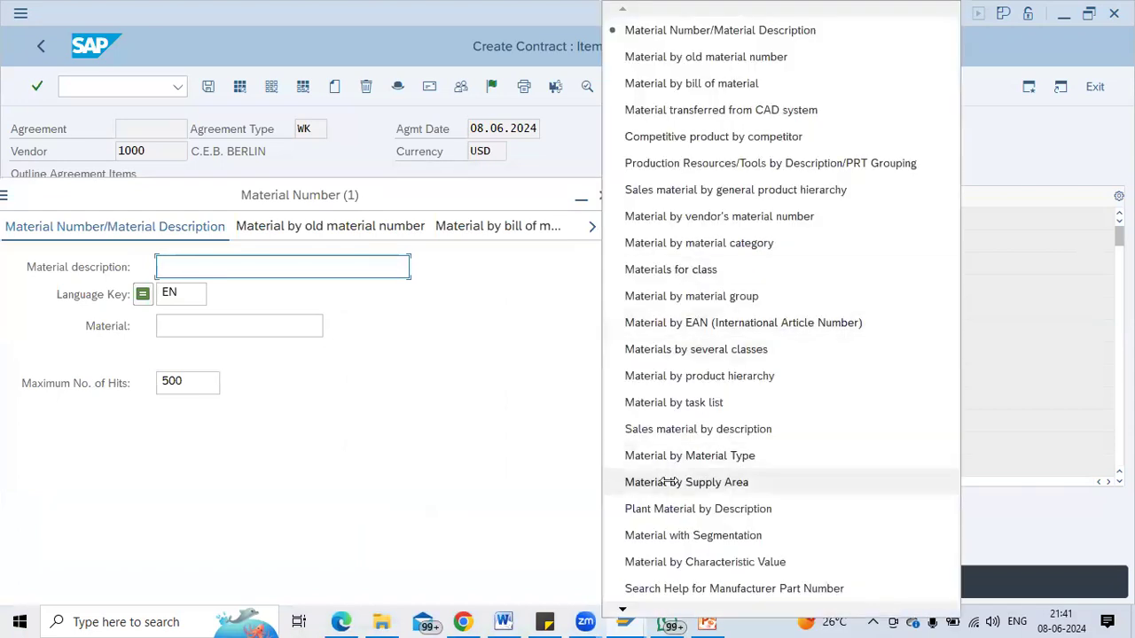
click(684, 509)
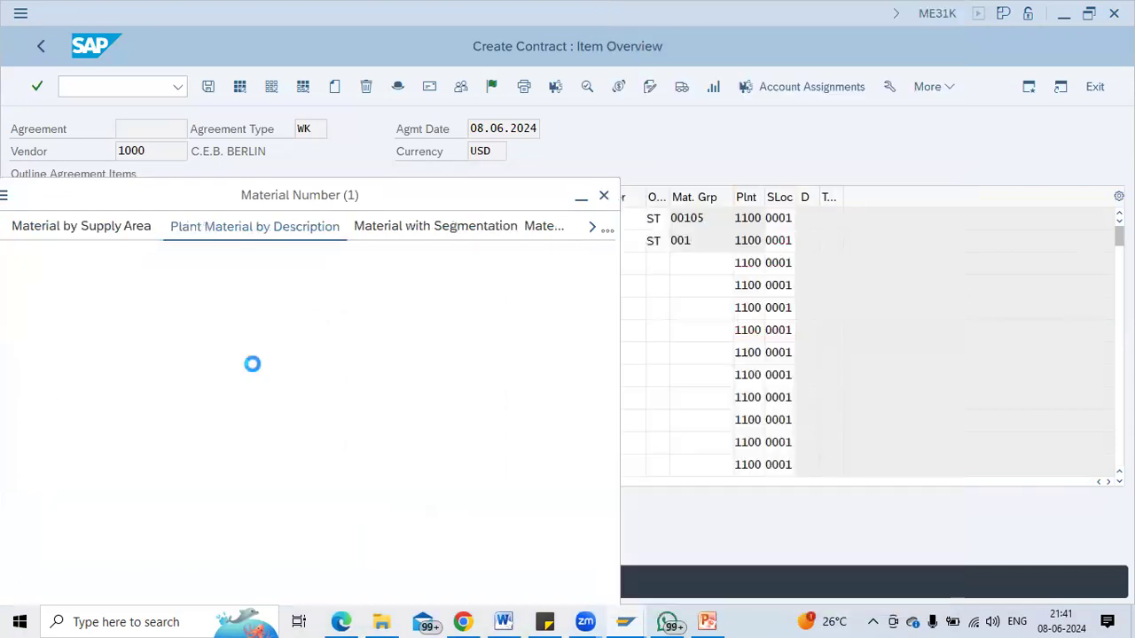
click(214, 350)
key(Return)
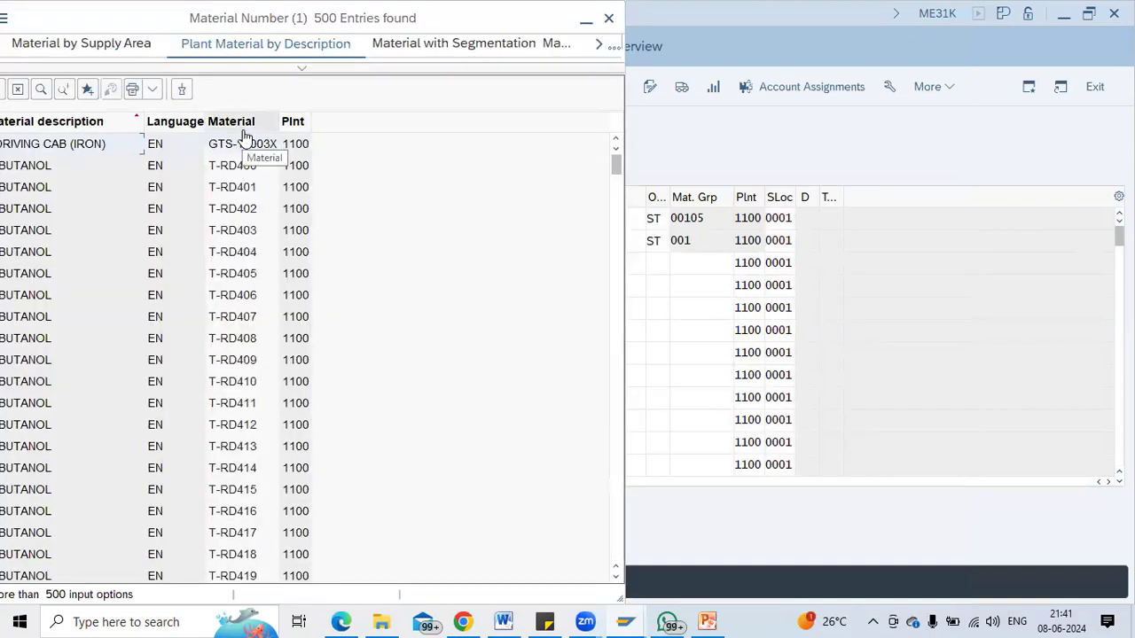
click(237, 122)
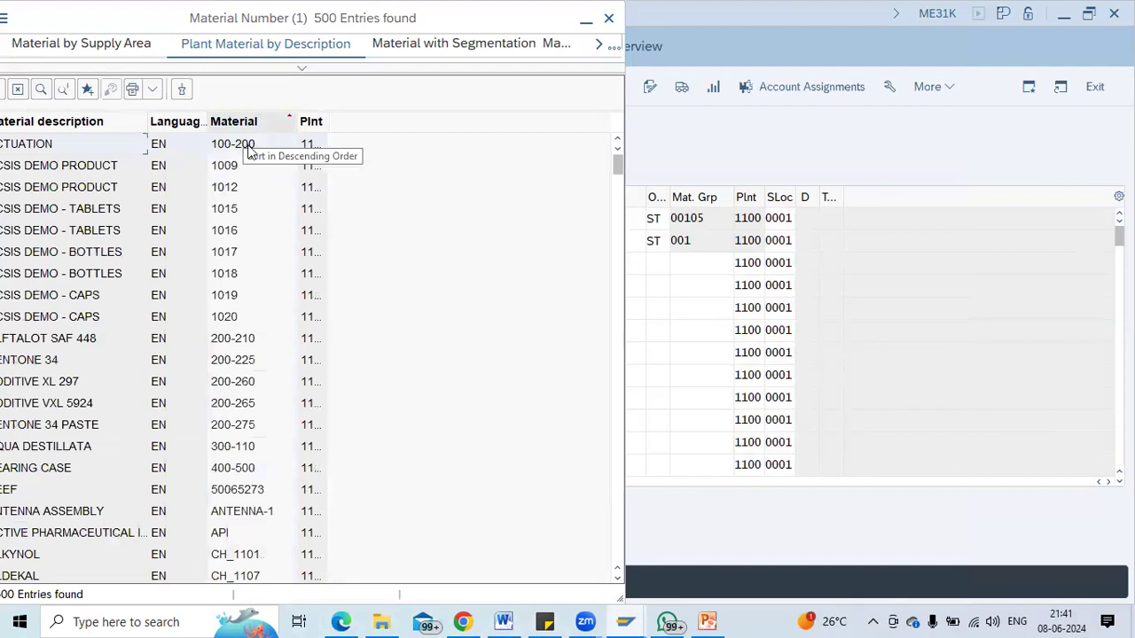
double_click(253, 341)
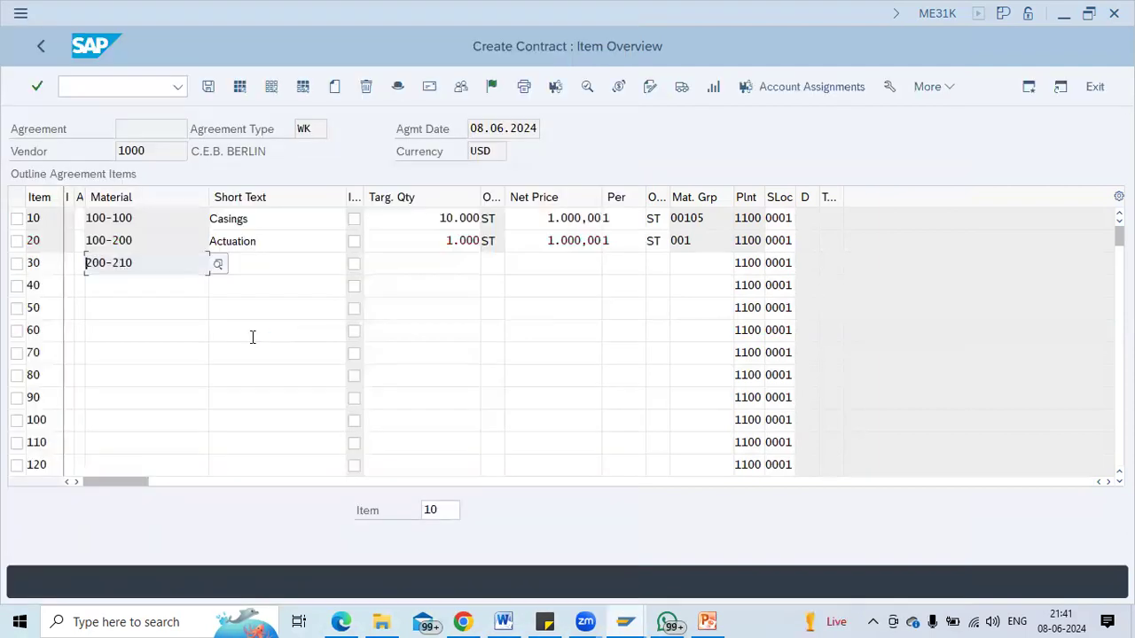
Give item 30 a target quantity of 10.000 and net price 1.000.
key(Tab)
key(Tab)
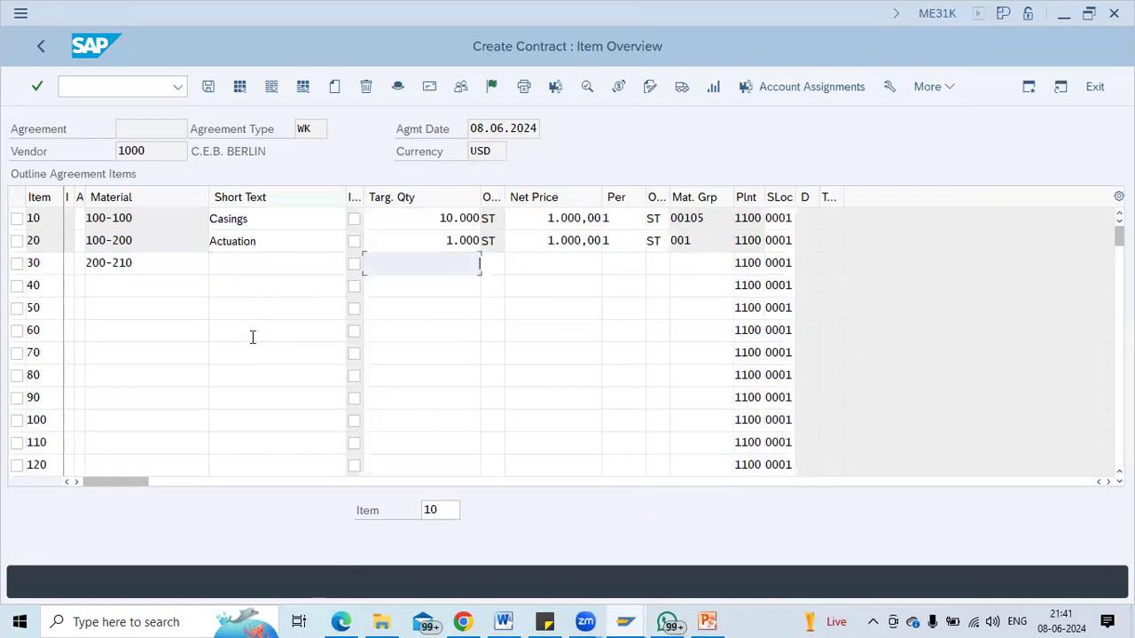
text(10000)
key(Return)
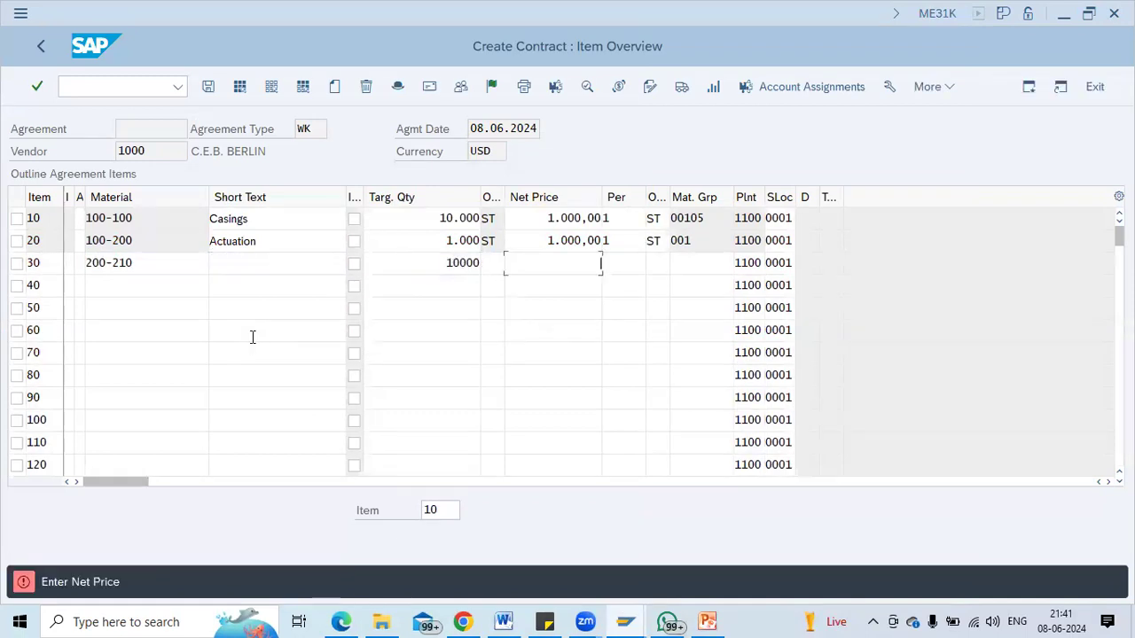
text(1.00)
text(000)
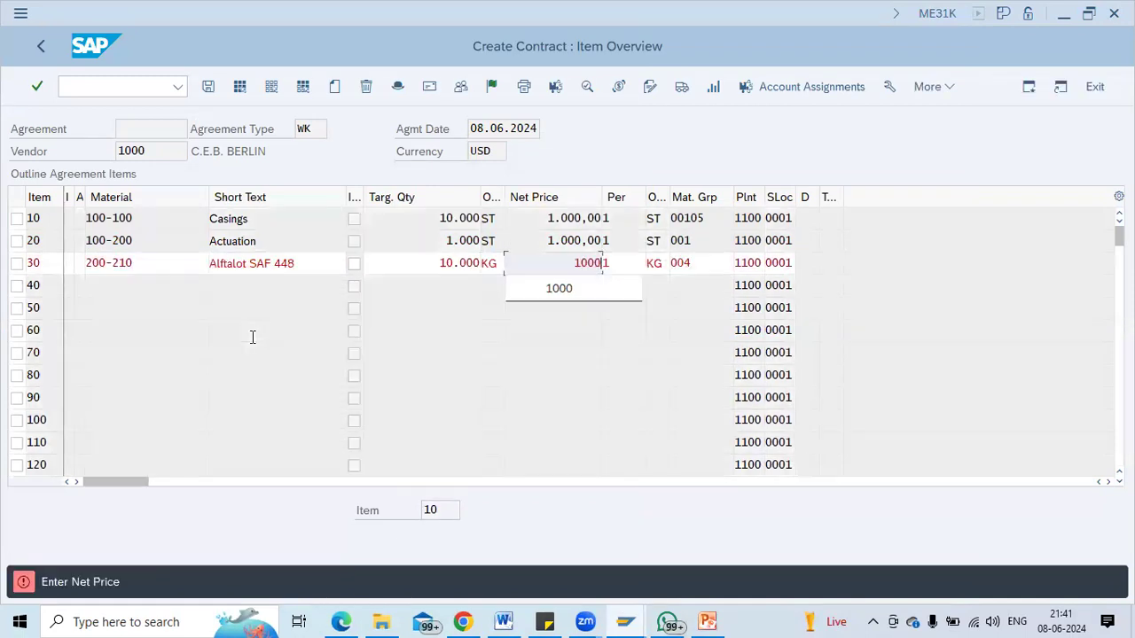
key(Return)
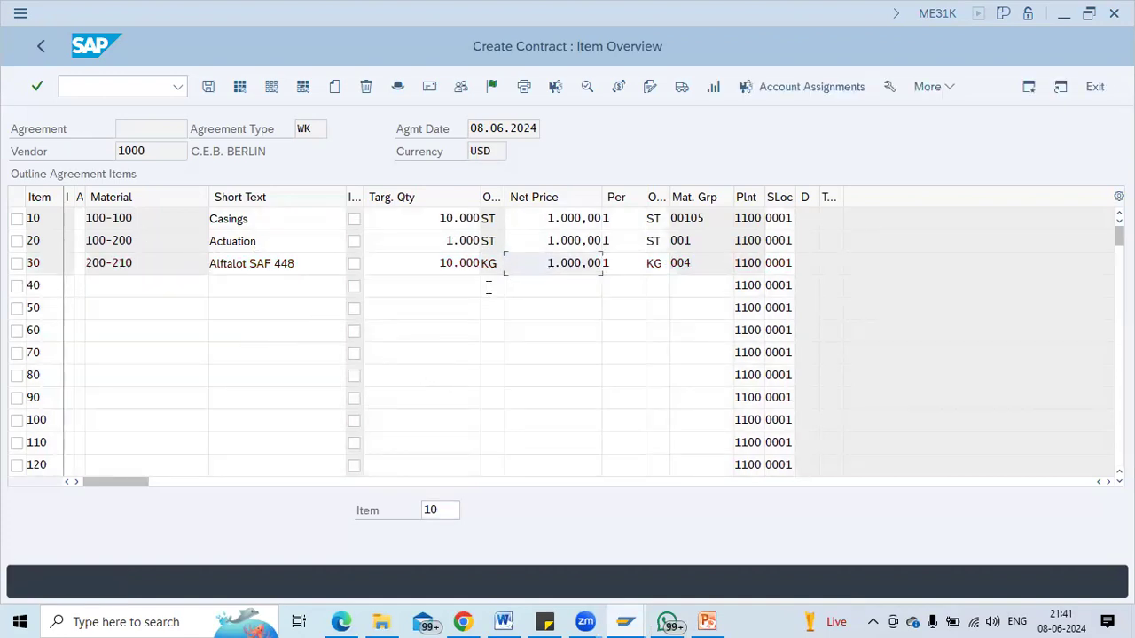
Review the header's Validity Start and End dates, then save the contract with Ctrl+S.
click(396, 89)
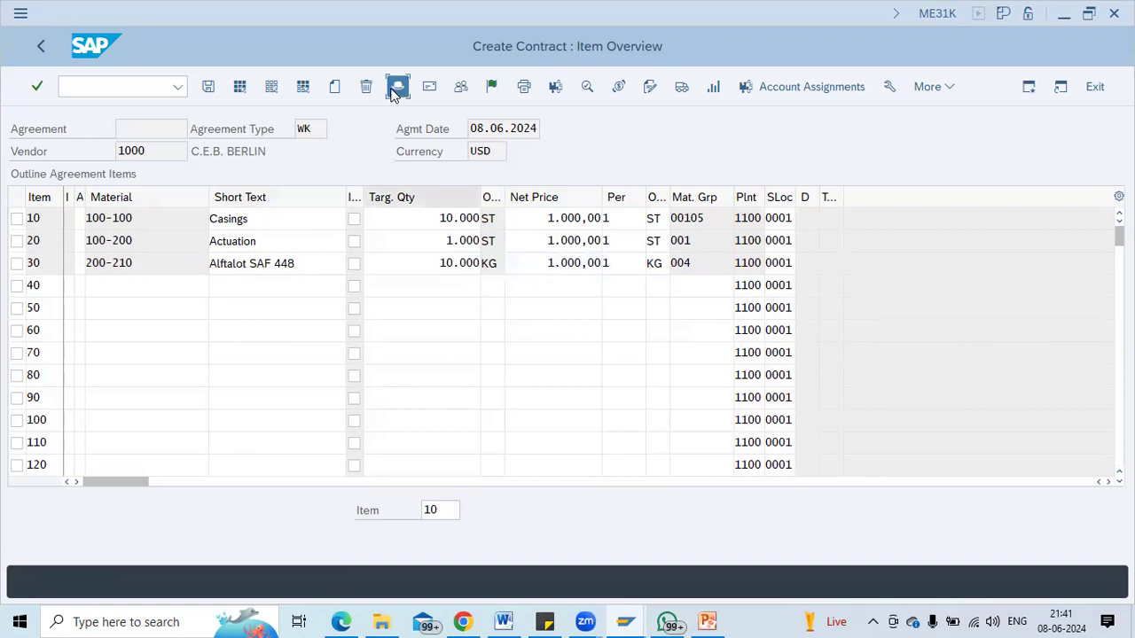
click(134, 242)
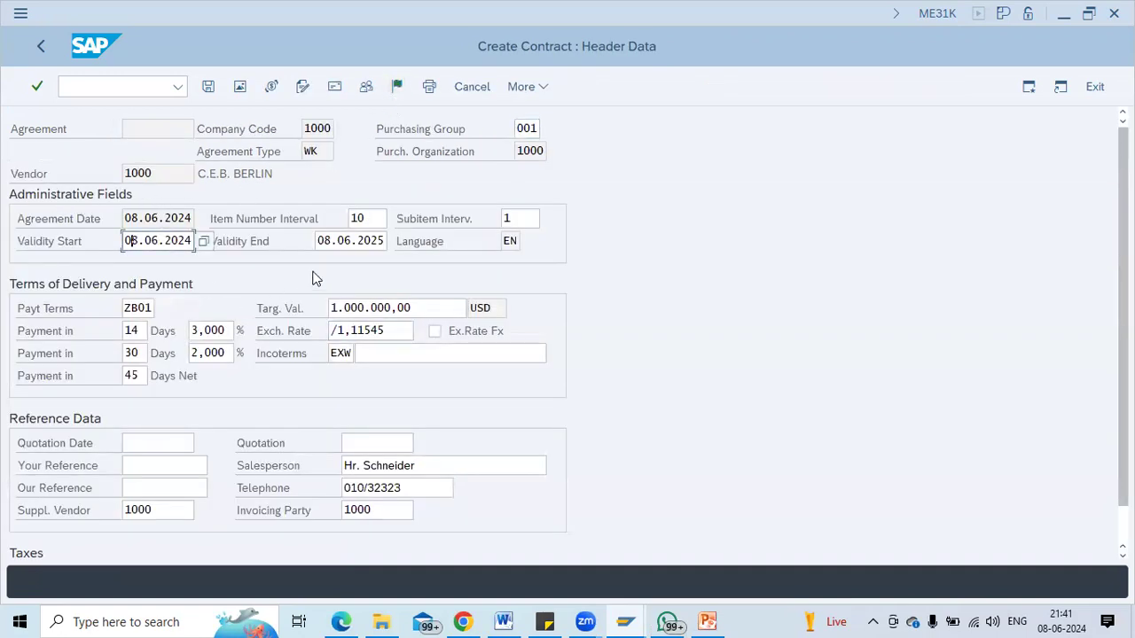
click(350, 243)
click(136, 245)
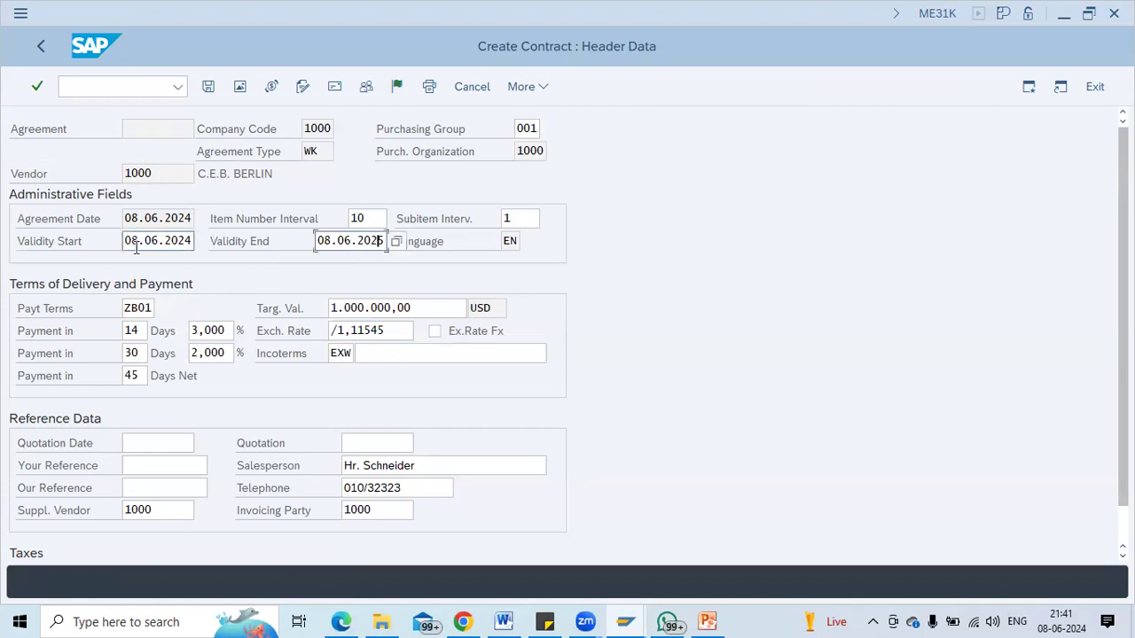
click(545, 320)
key(ctrl+s)
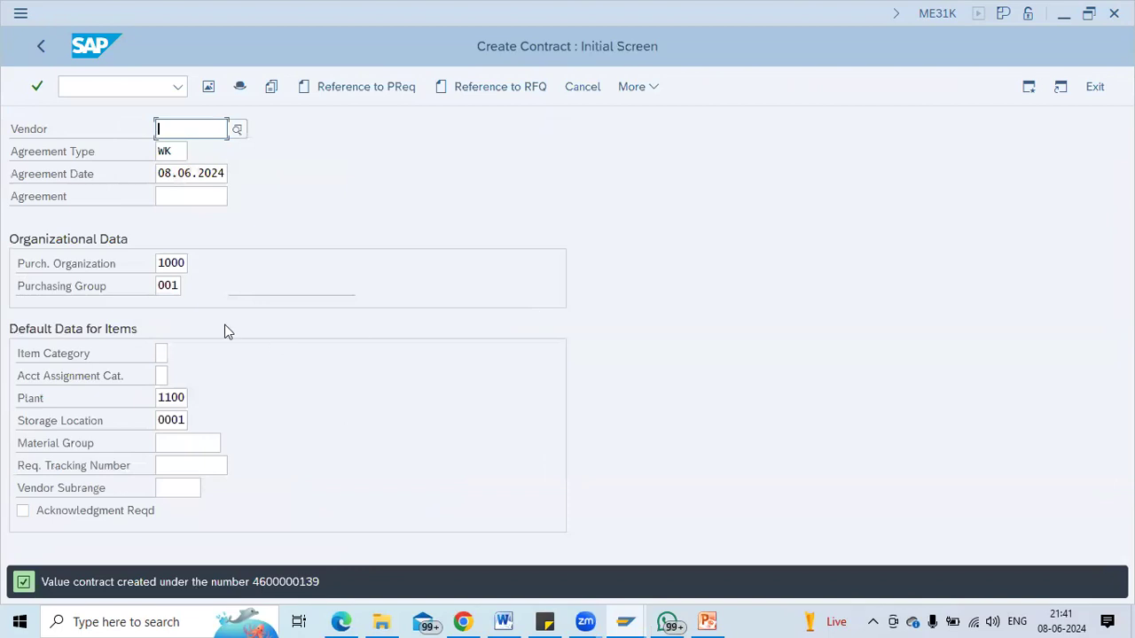
click(654, 86)
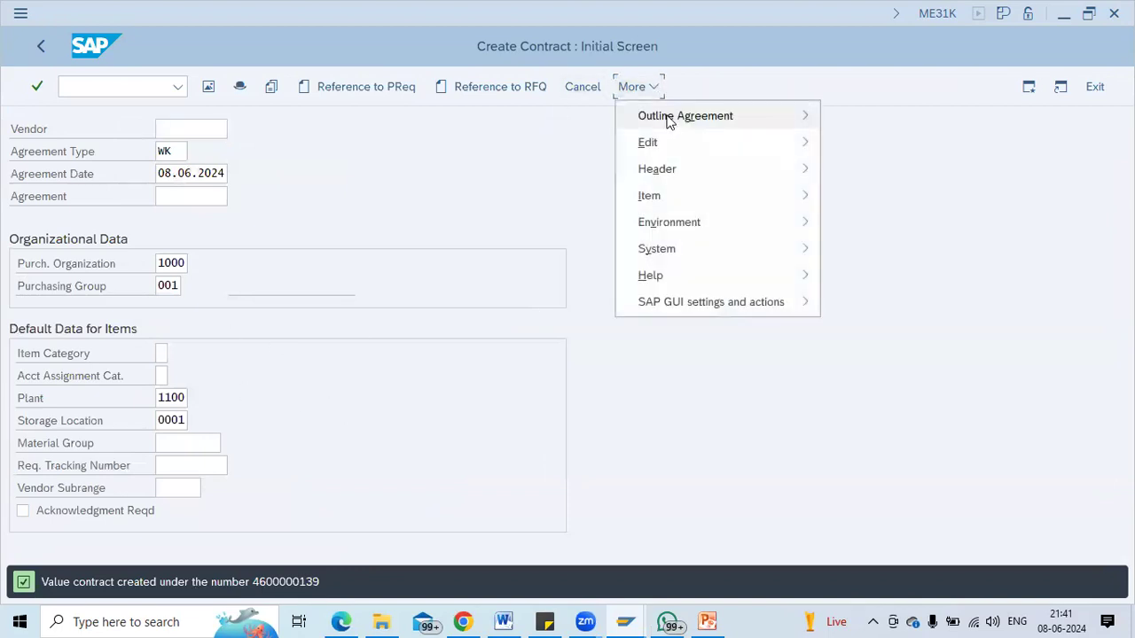
mouse_move(730, 123)
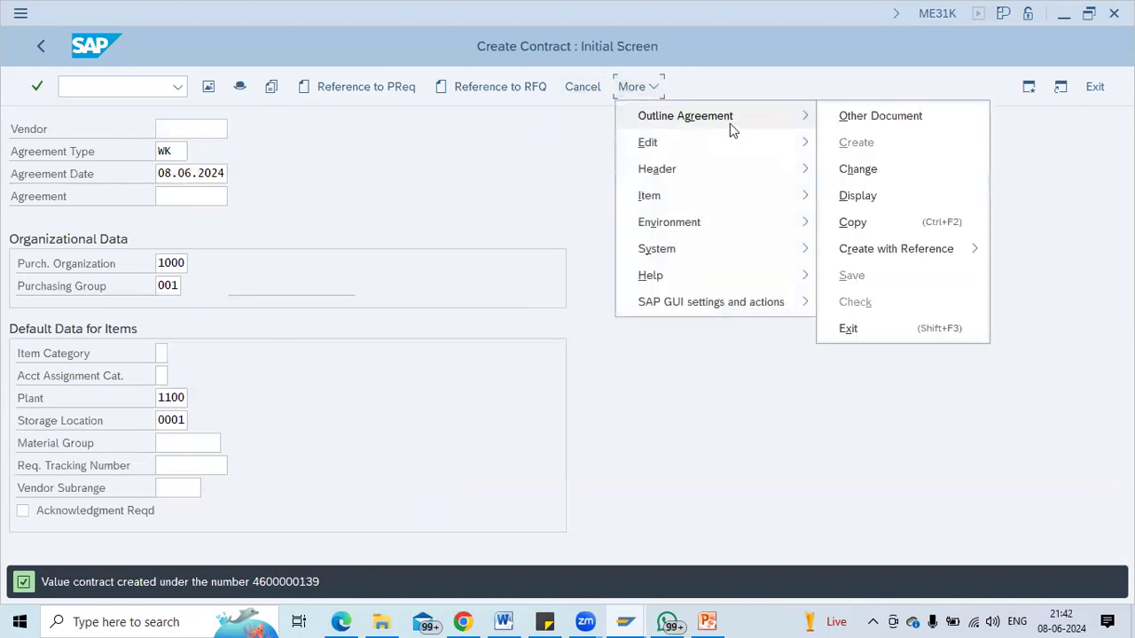
click(890, 194)
key(Return)
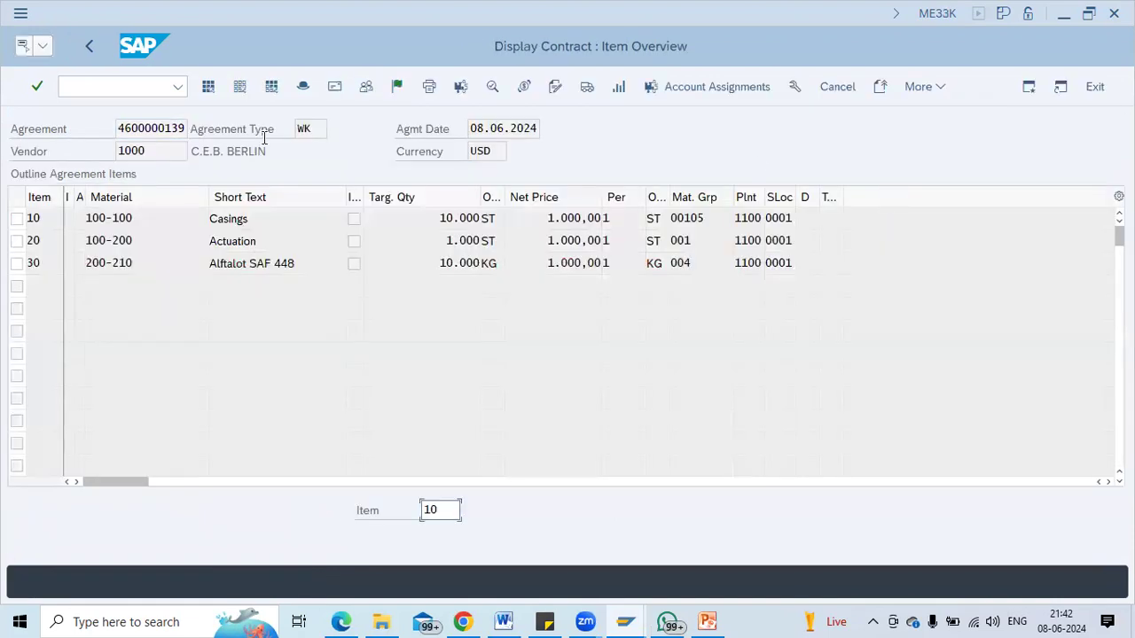
click(89, 42)
click(180, 169)
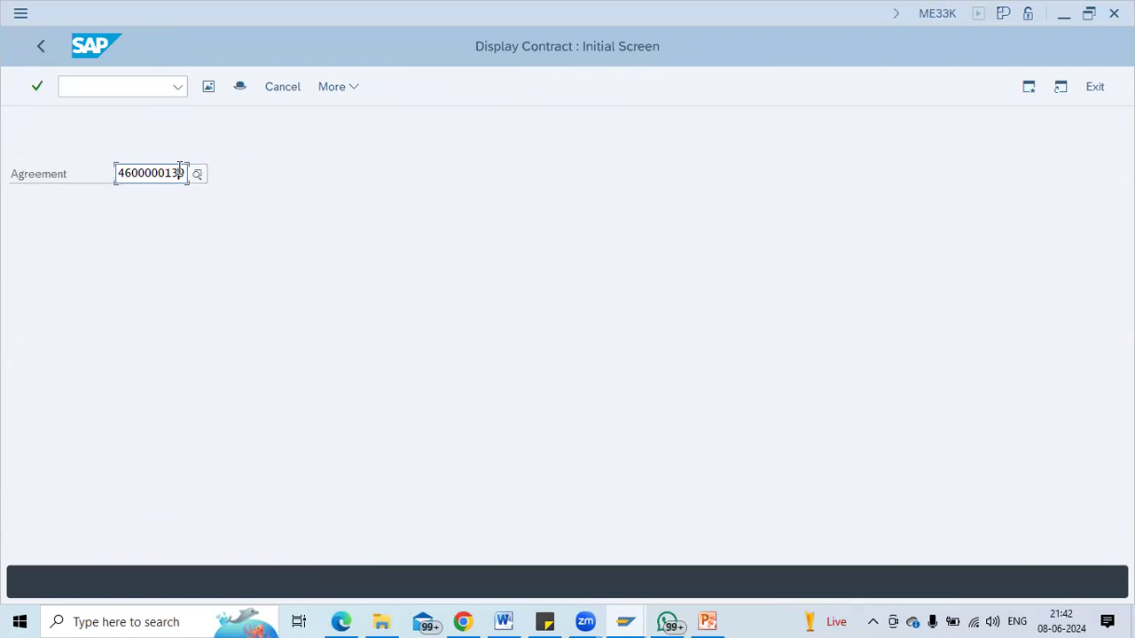
key(BackSpace)
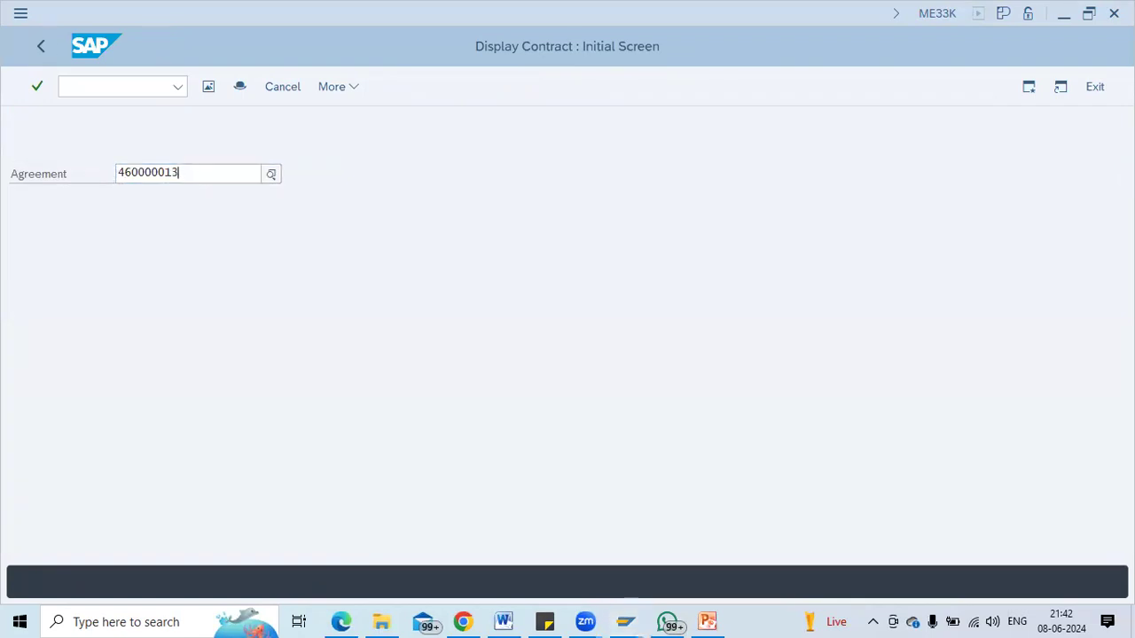
key(Return)
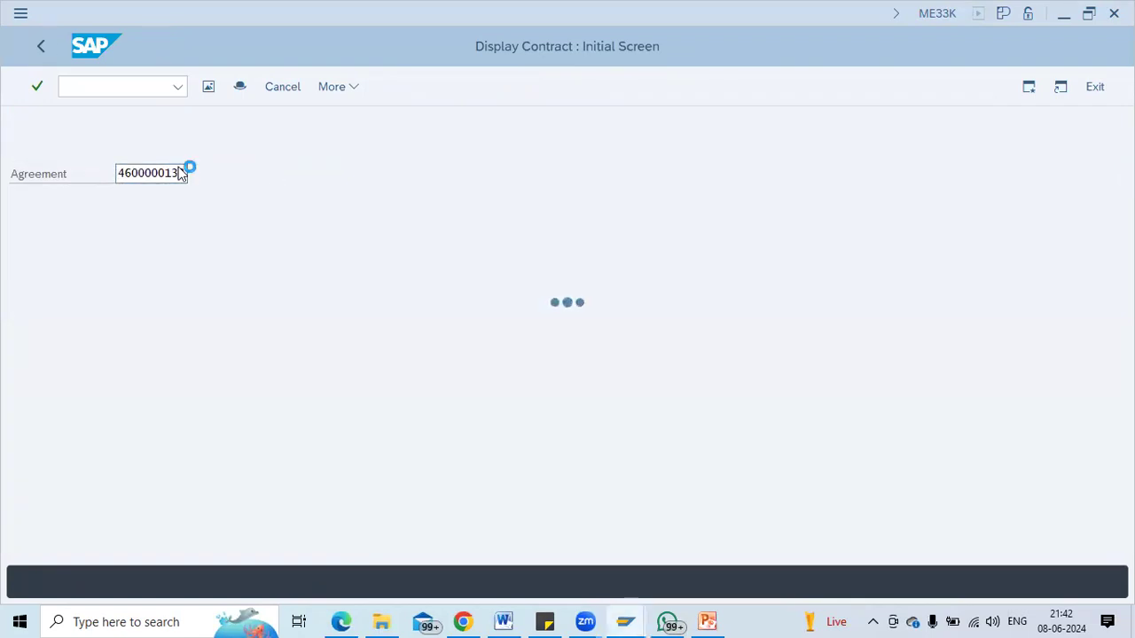
text(8)
key(Return)
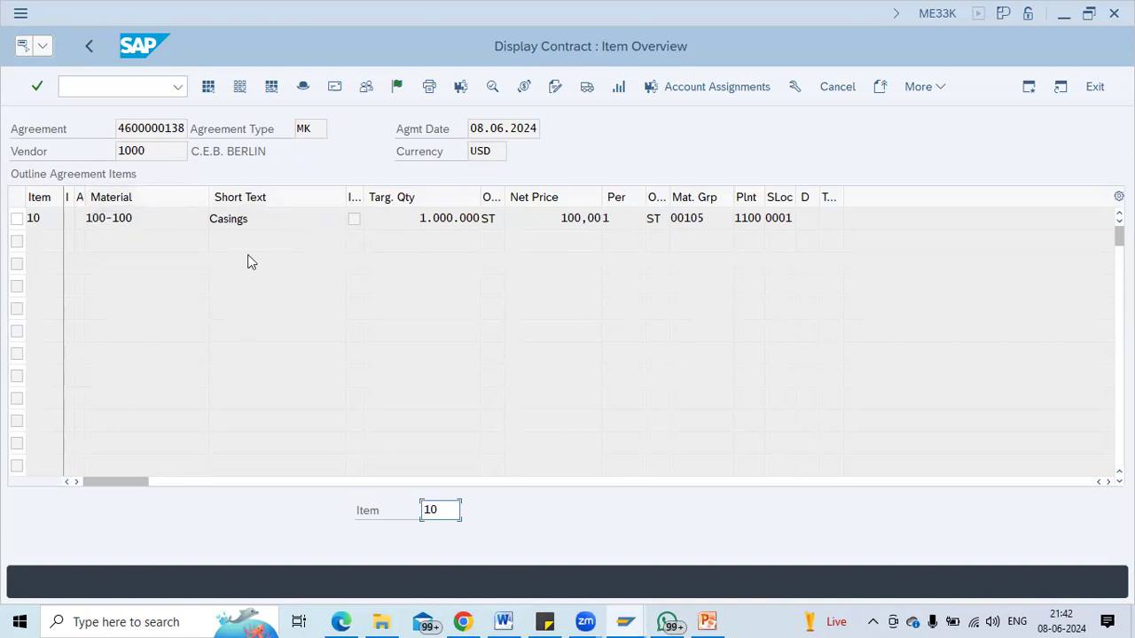
click(90, 45)
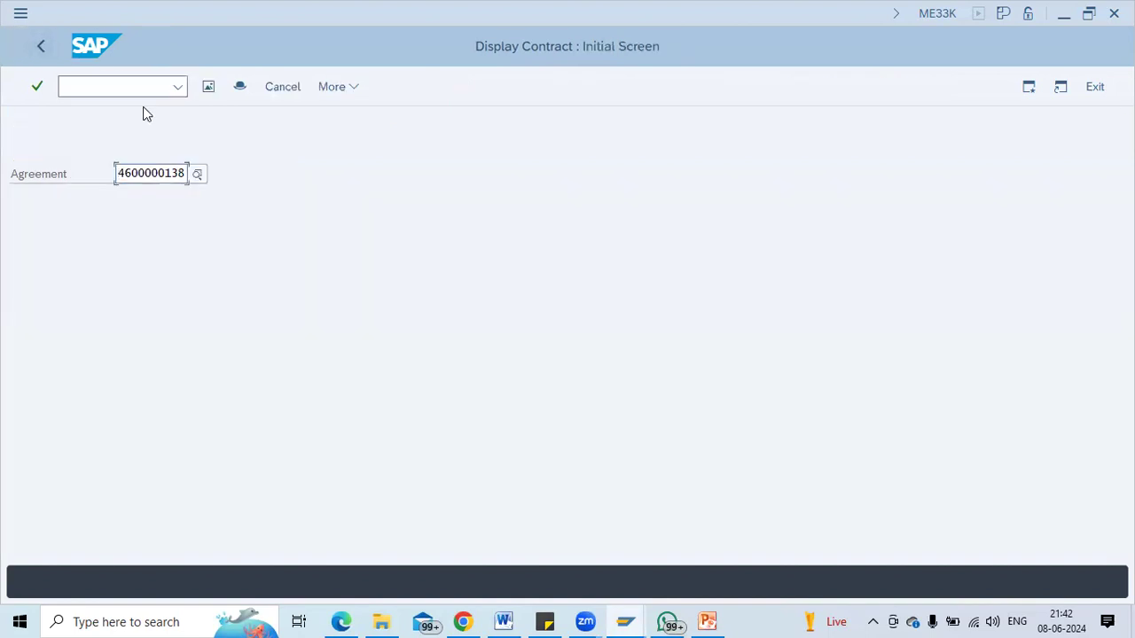
click(185, 171)
key(BackSpace)
text(9)
key(Return)
text(4)
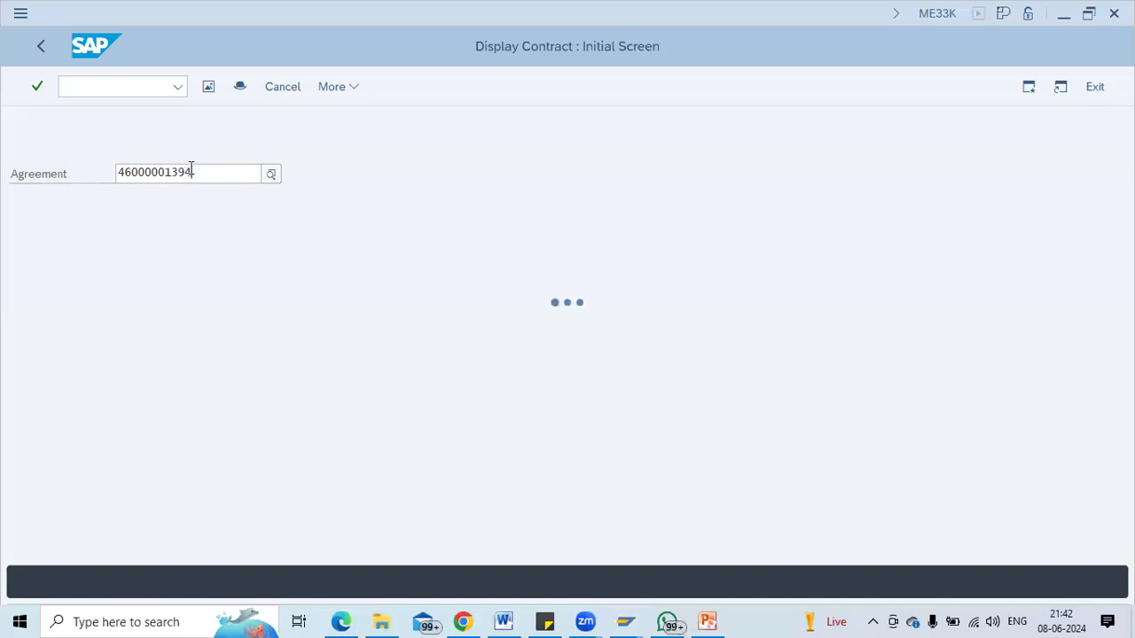
key(BackSpace)
key(Return)
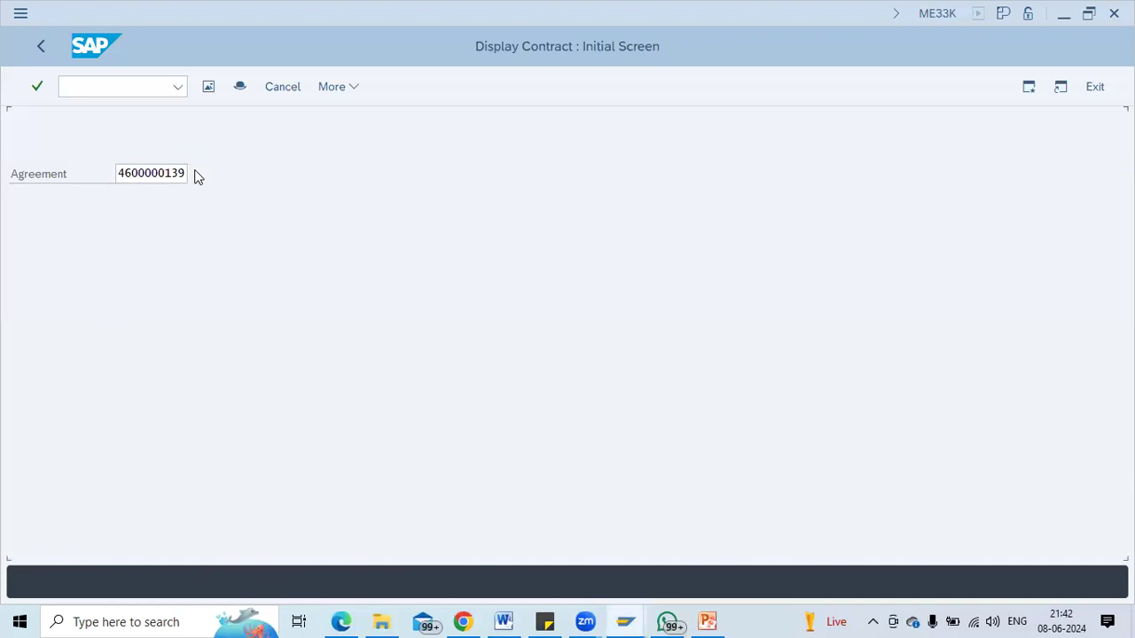
click(184, 219)
click(397, 218)
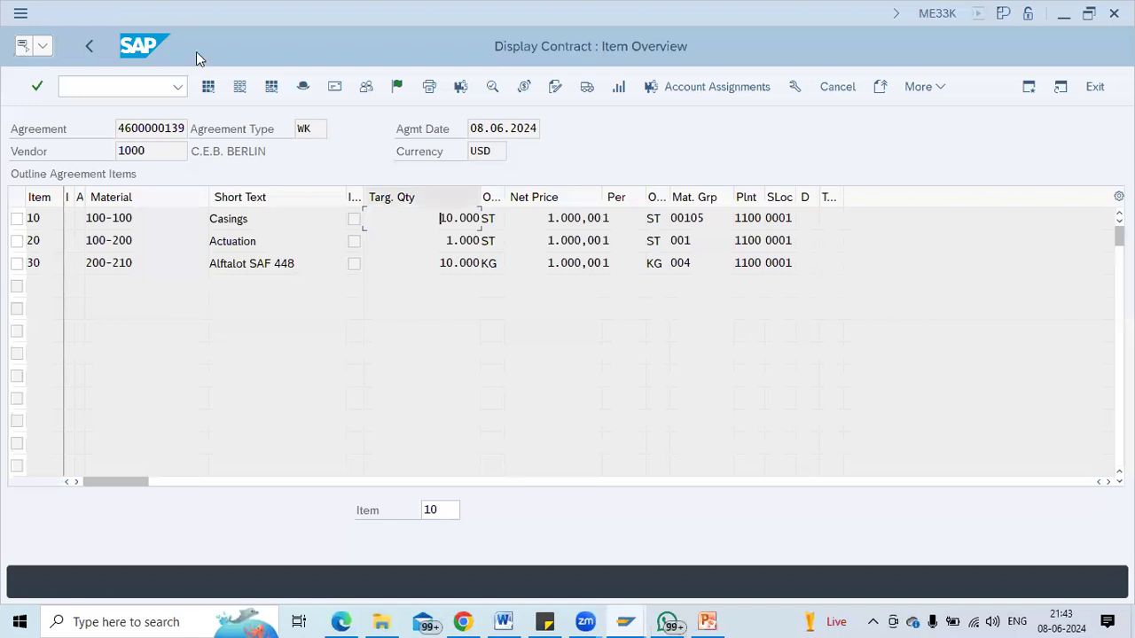
text(/ome21)
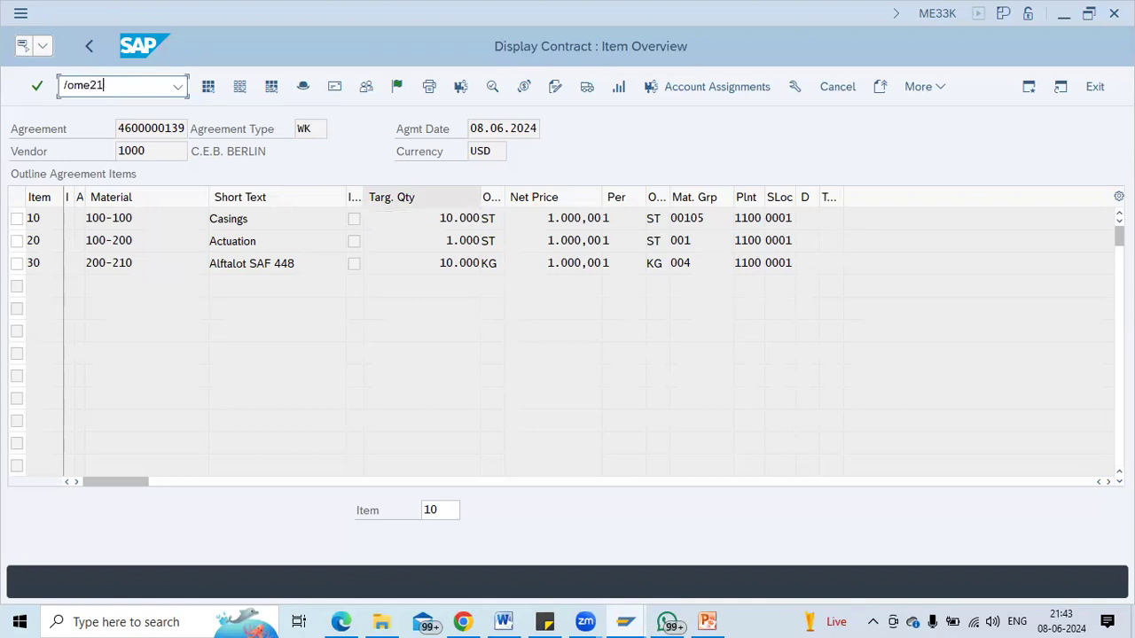
key(Return)
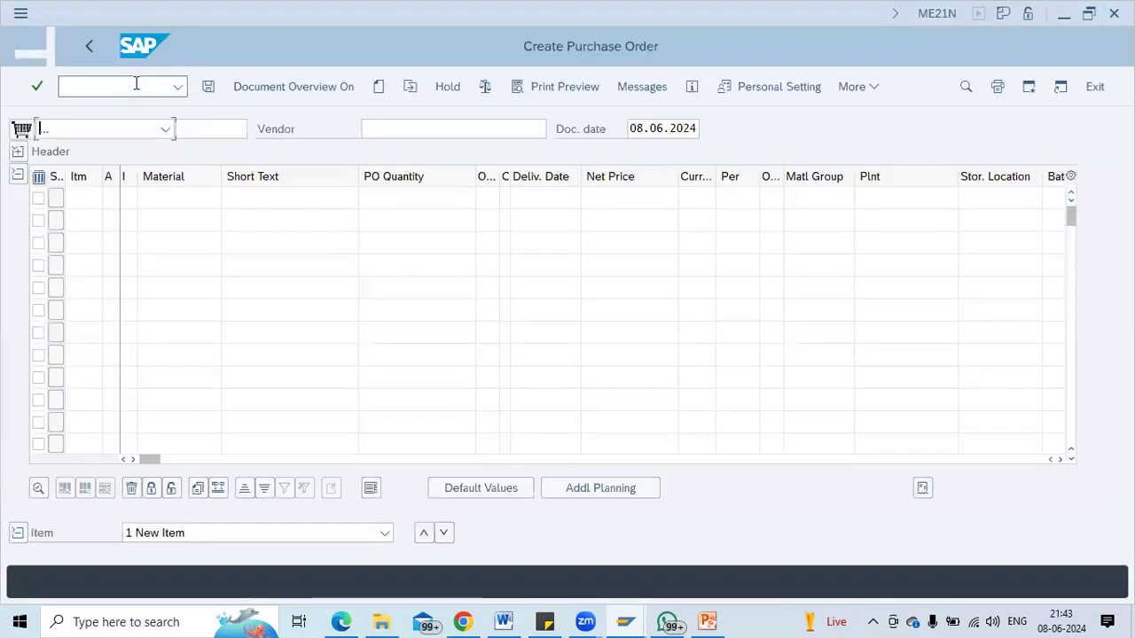
key(alt+Tab)
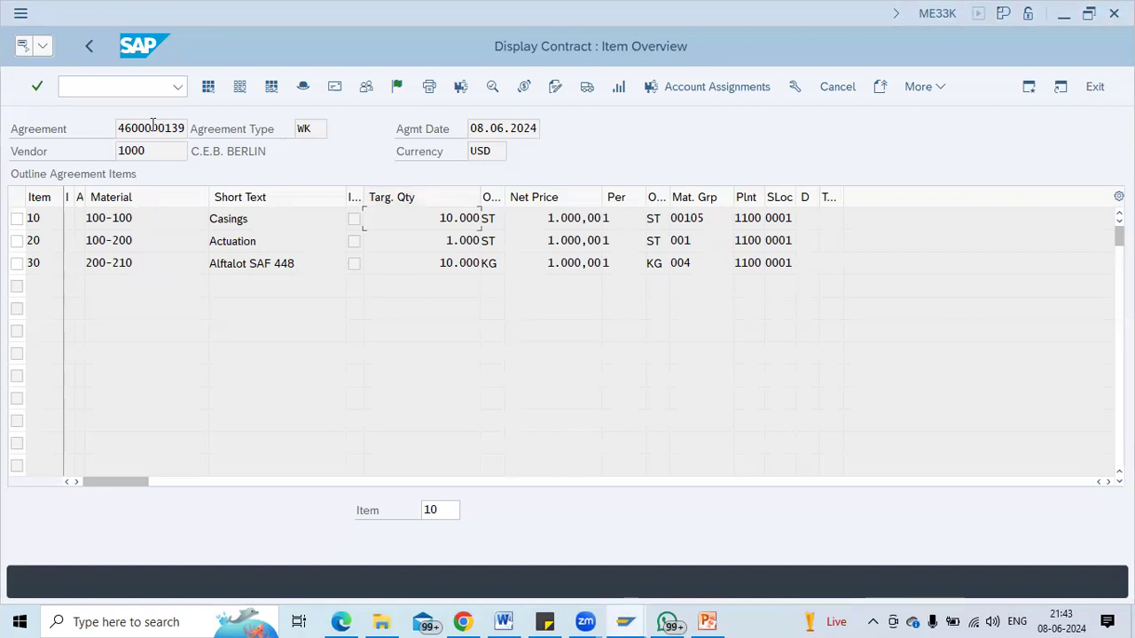
click(123, 125)
key(shift+Right)
key(shift+Right)
key(shift+Right)
key(shift+Right)
key(shift+Right)
key(shift+Right)
key(shift+Right)
key(shift+Right)
key(shift+Right)
key(shift+Right)
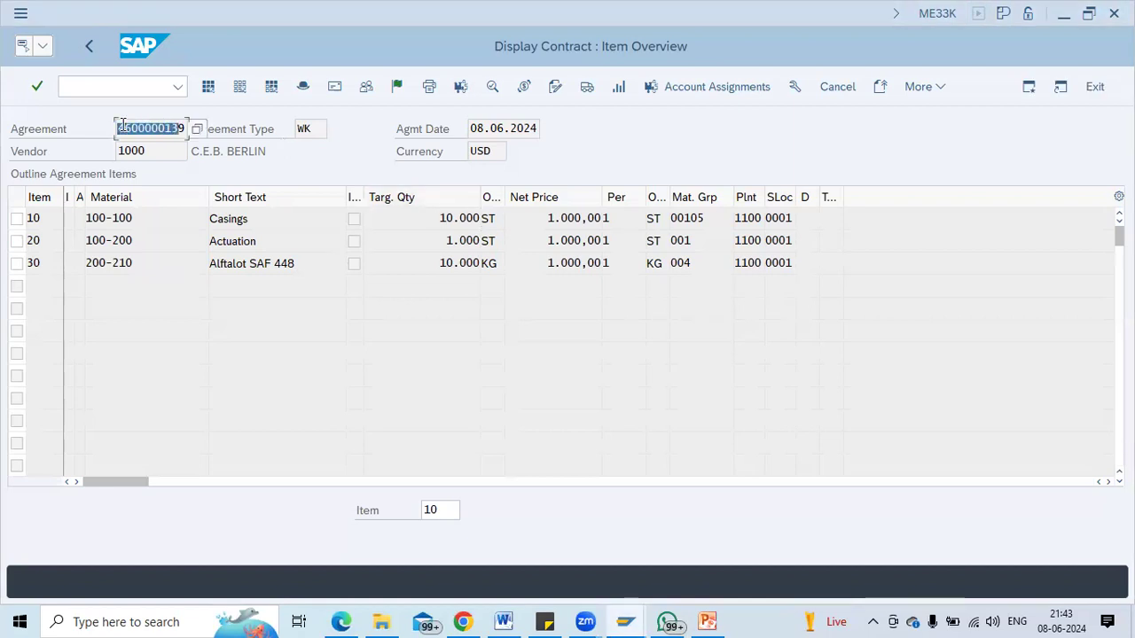
key(ctrl+c)
key(alt+Tab)
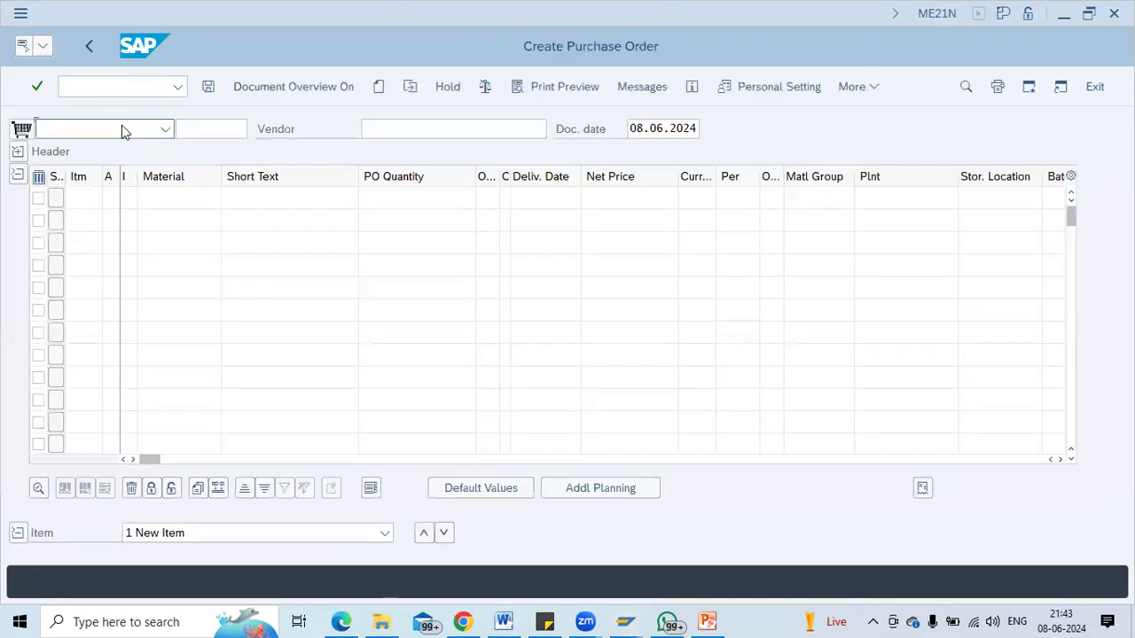
key(alt+Tab)
key(alt+Tab)
click(568, 460)
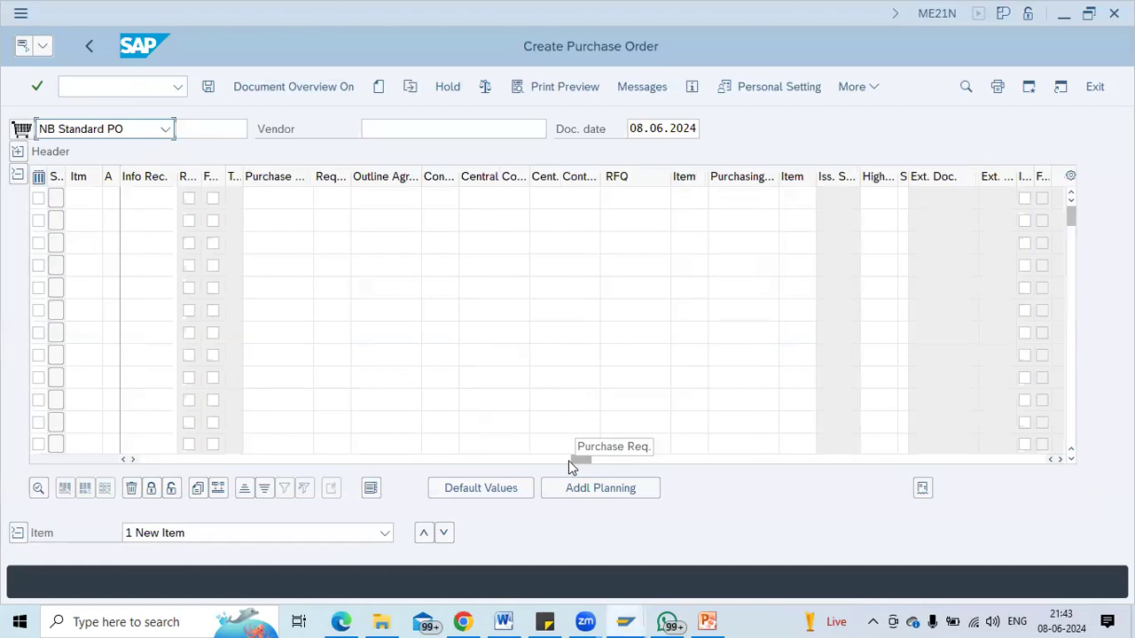
click(384, 197)
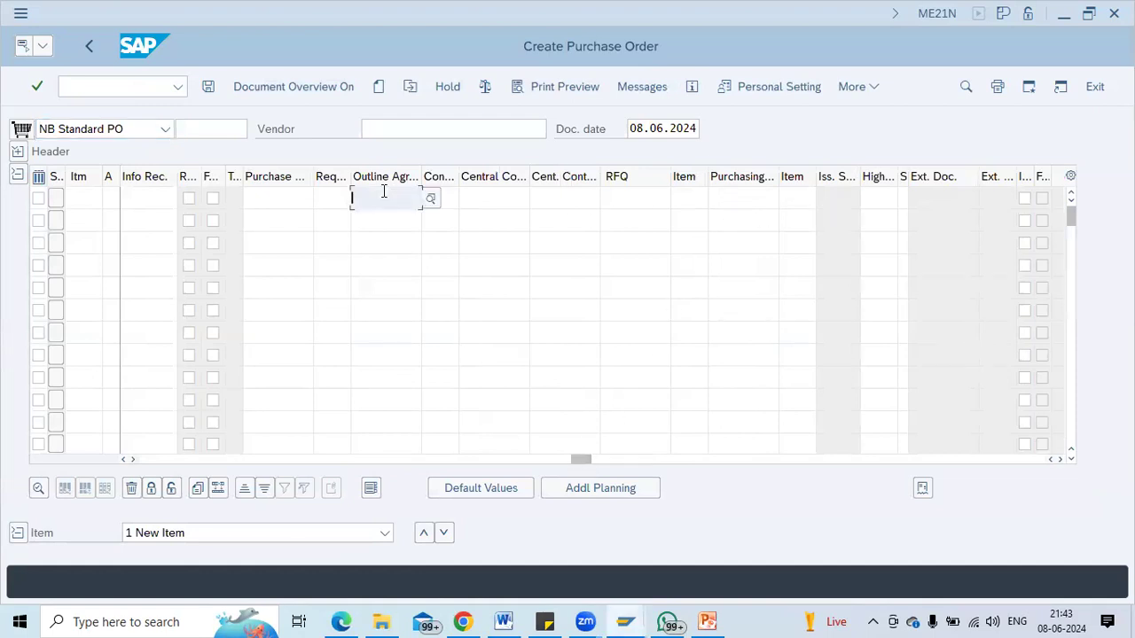
key(ctrl+v)
key(Down)
key(ctrl+v)
key(Down)
key(ctrl+v)
key(Down)
key(ctrl+v)
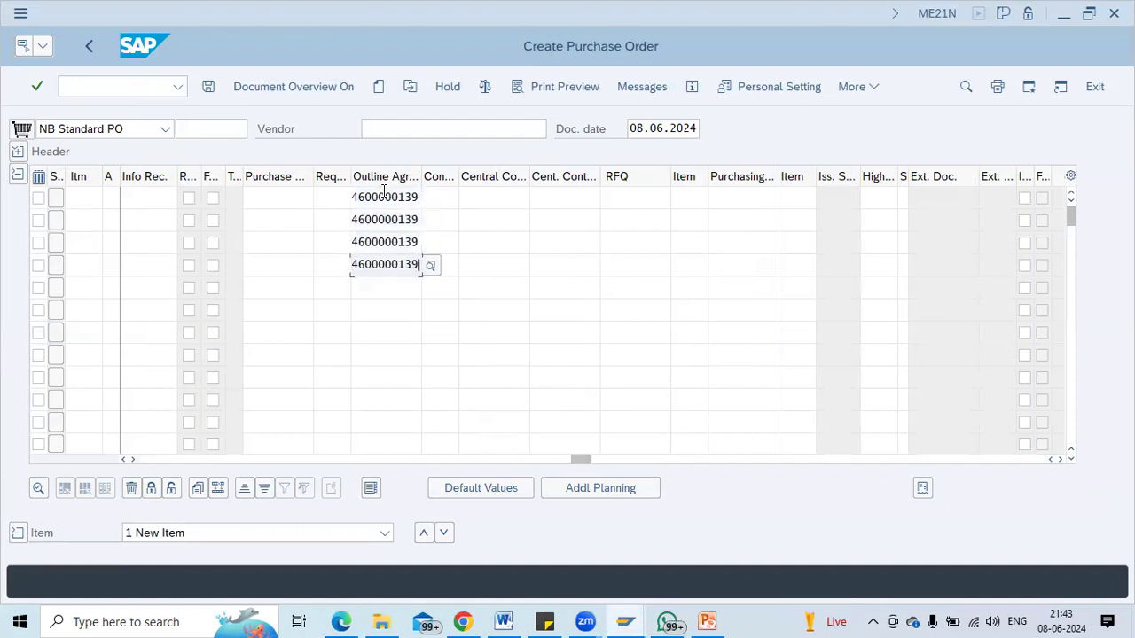
key(BackSpace)
text(8)
key(Tab)
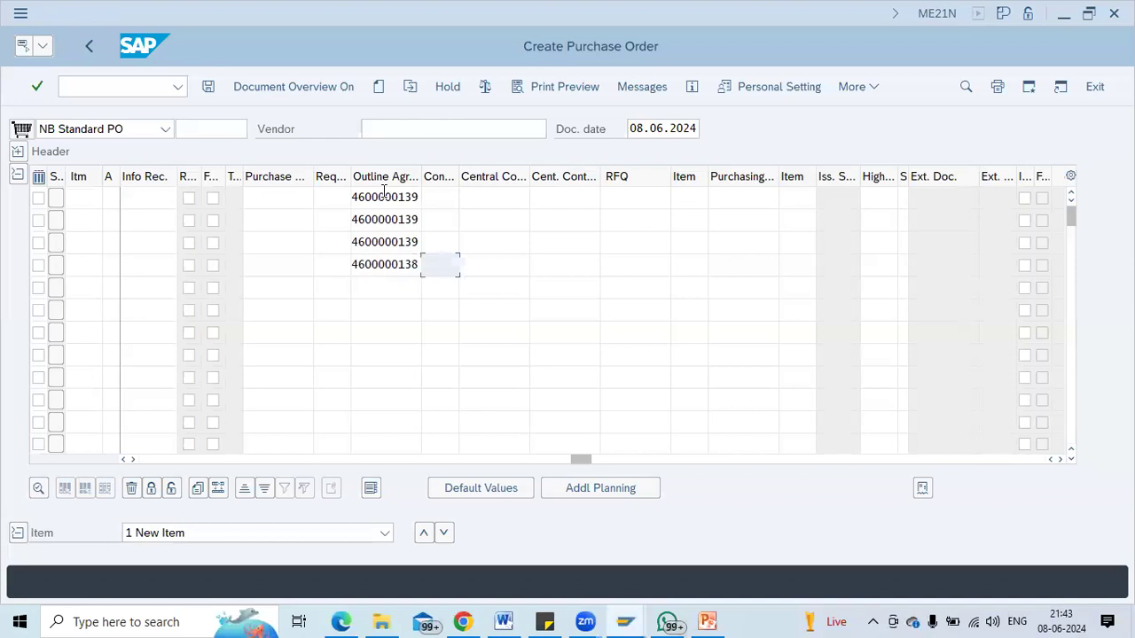
Enter contract item numbers 10, 20, 30 and 10 for the four rows and confirm.
key(alt+Tab)
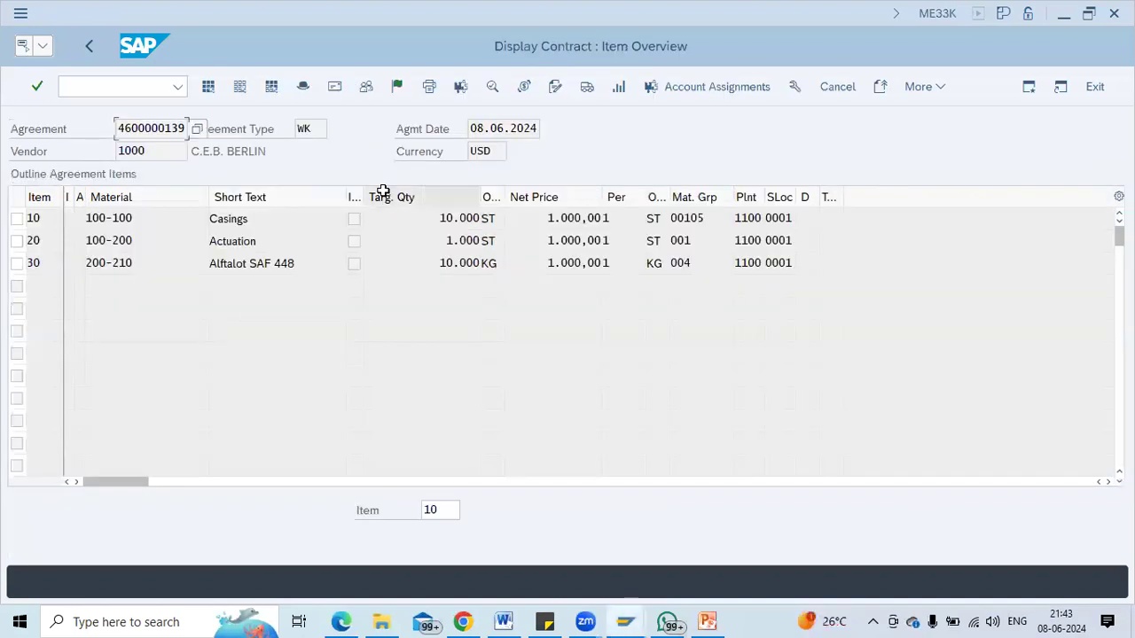
key(alt+Tab)
text(10)
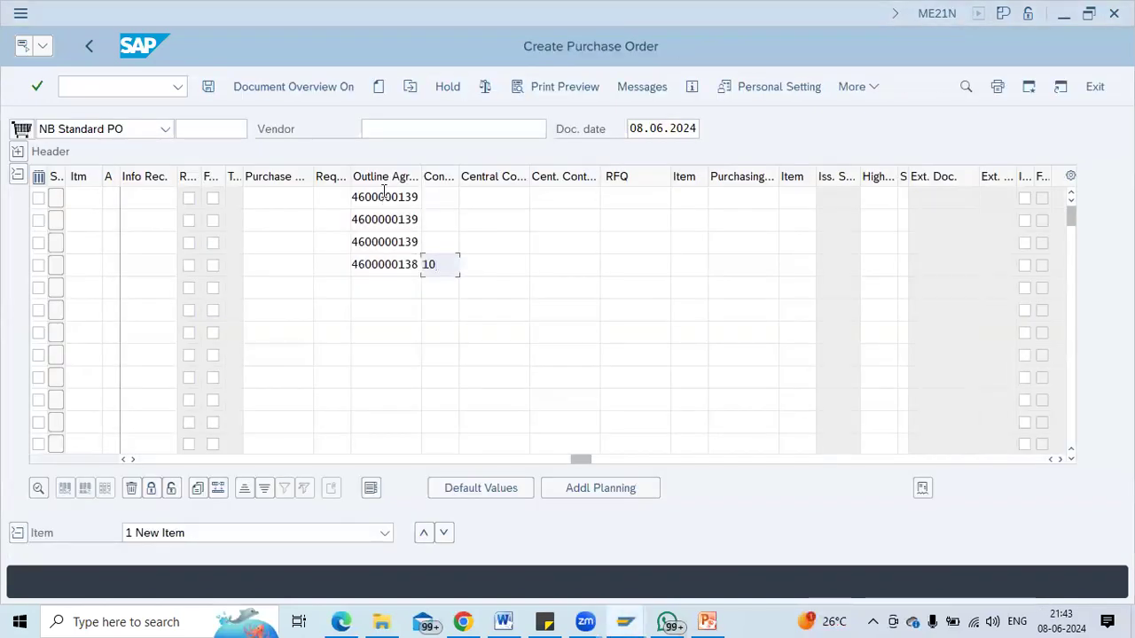
key(Up)
key(Up)
key(Up)
text(1)
key(Down)
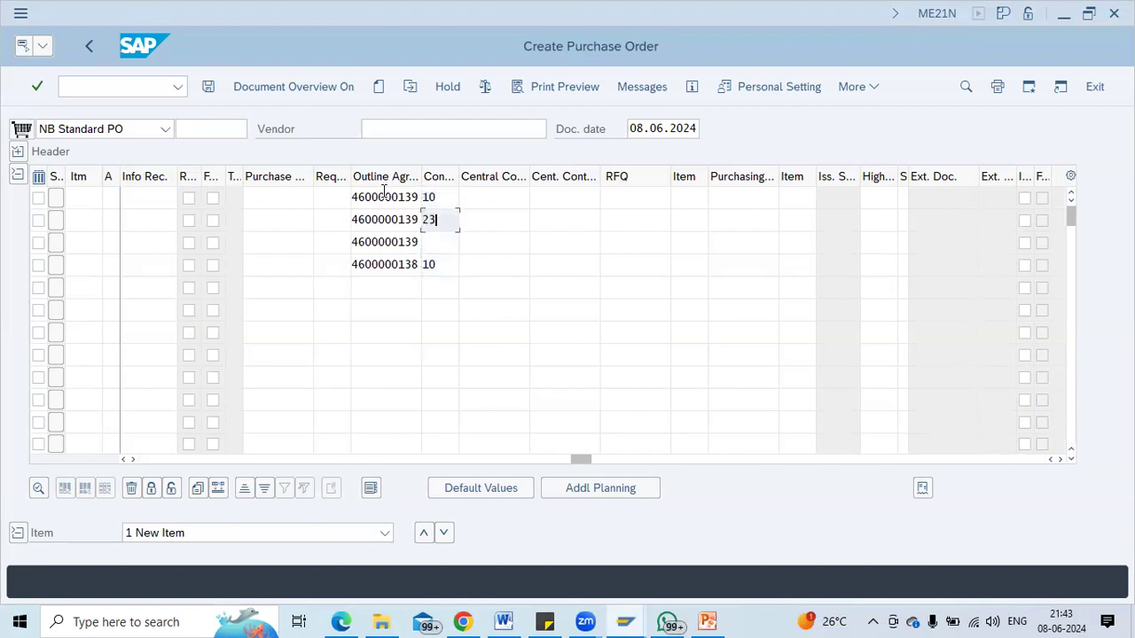
key(Down)
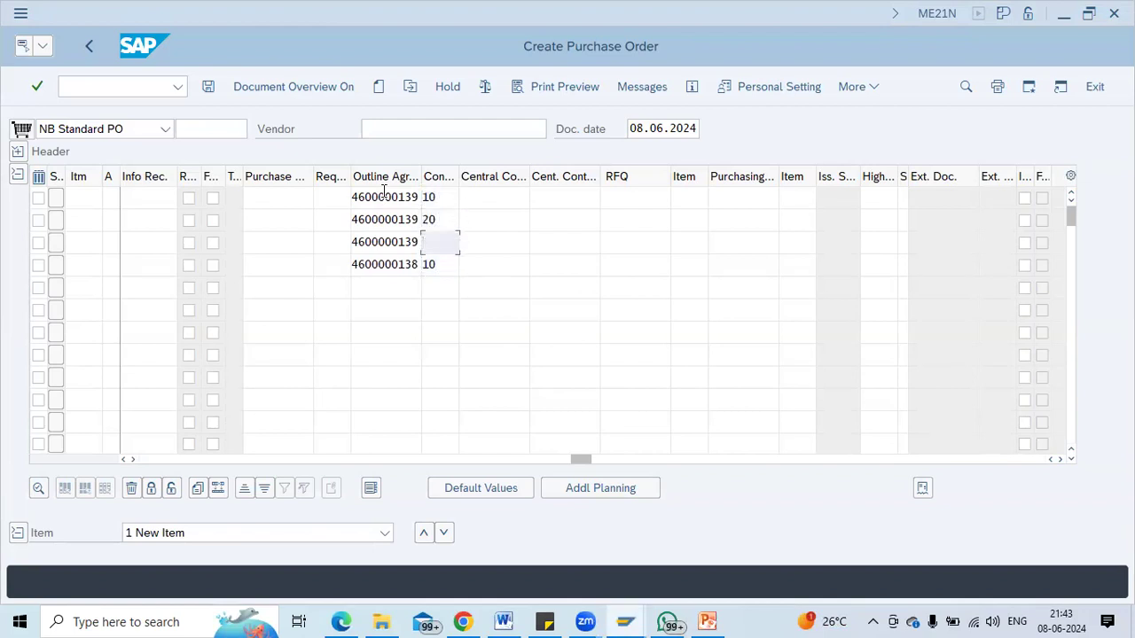
key(Return)
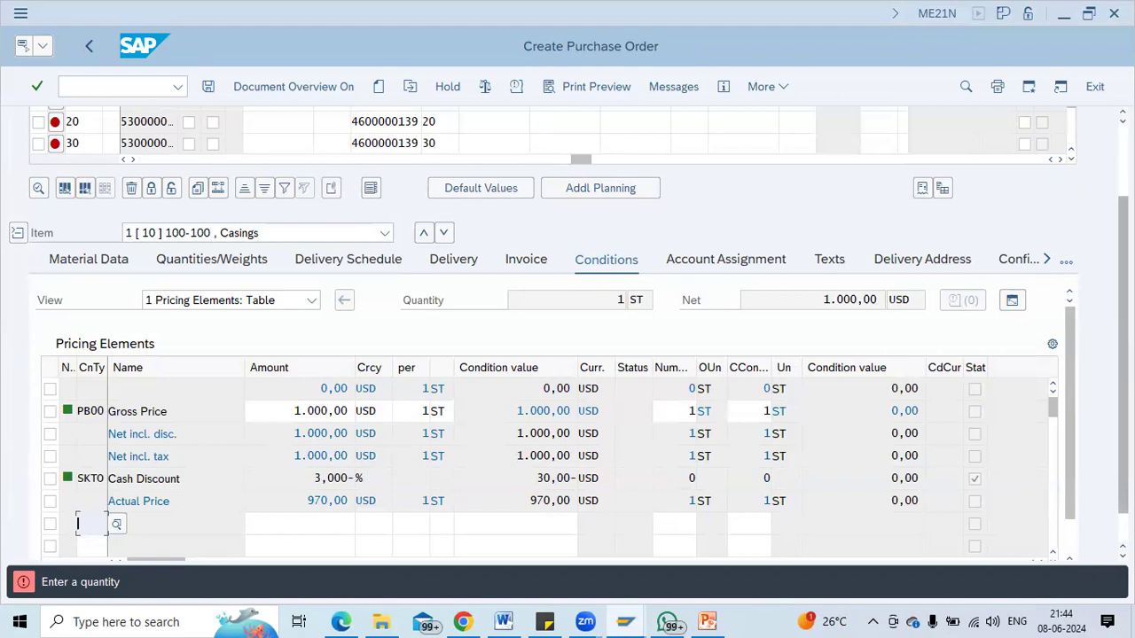
With Item Detail collapsed, enter PO quantities 1.000, 10, 200 and 500 for items 10–40.
drag(1123, 355, 1124, 282)
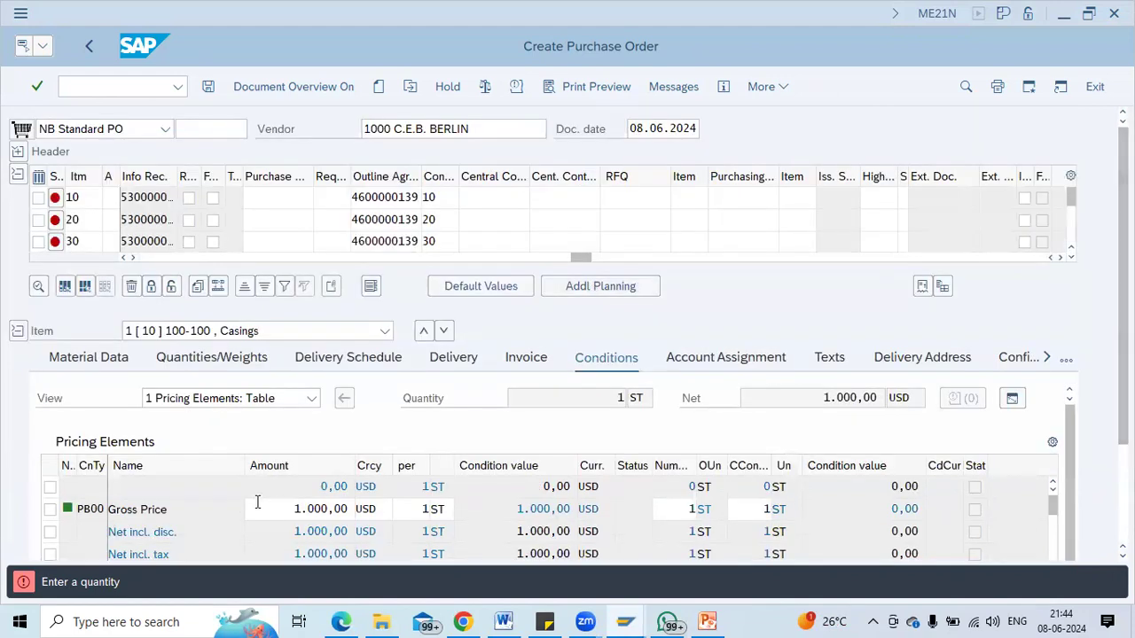
click(17, 330)
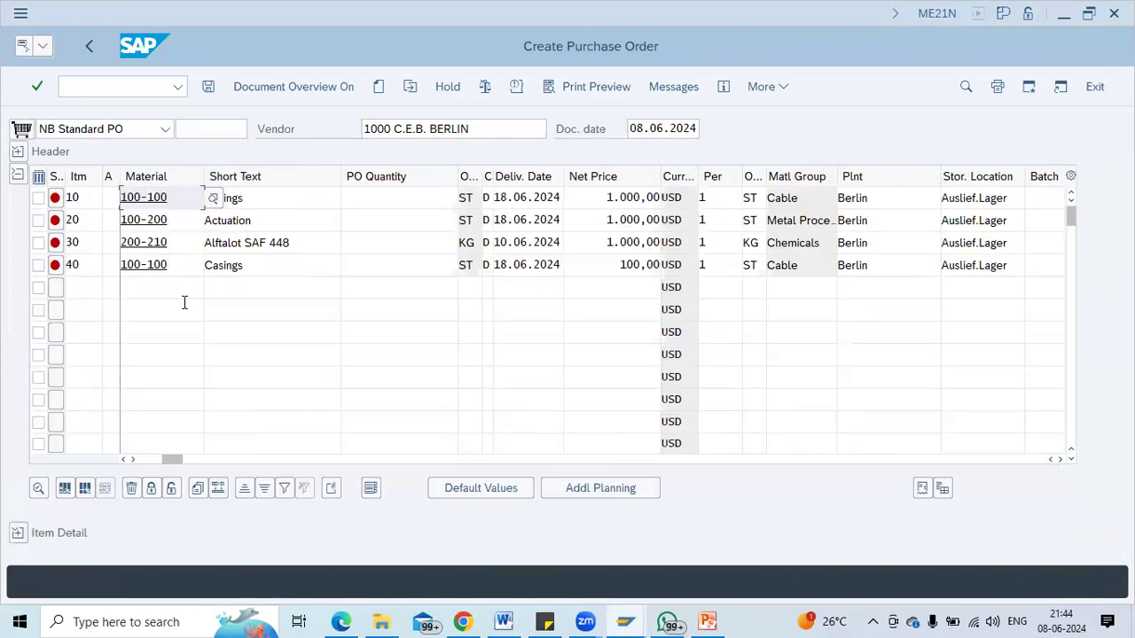
drag(160, 458, 146, 459)
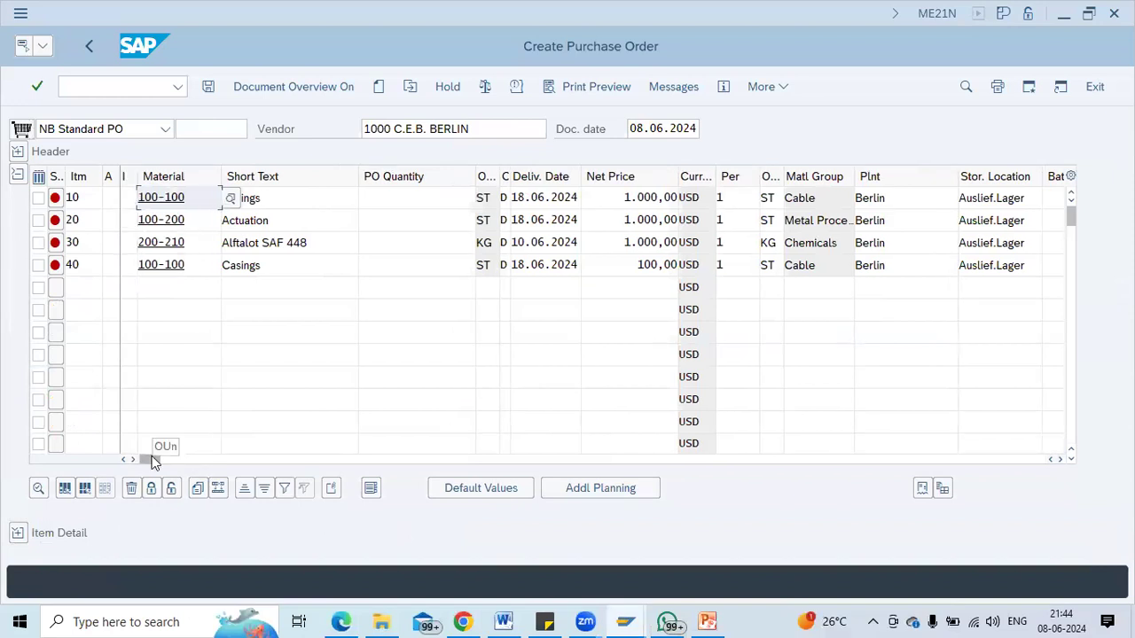
click(456, 192)
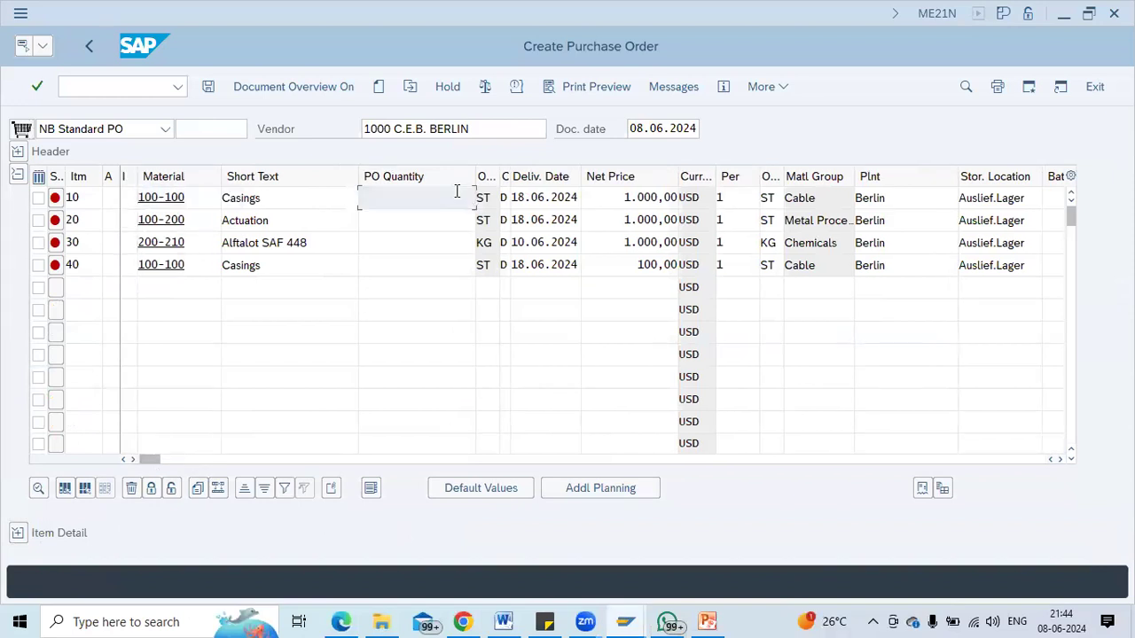
text(100)
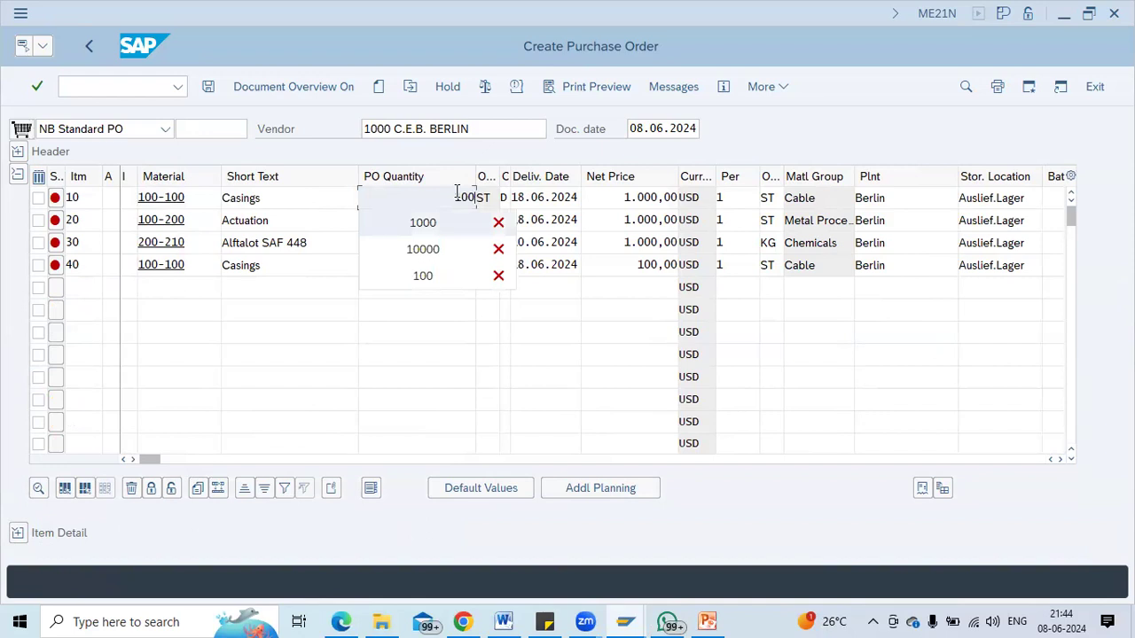
key(Return)
key(Down)
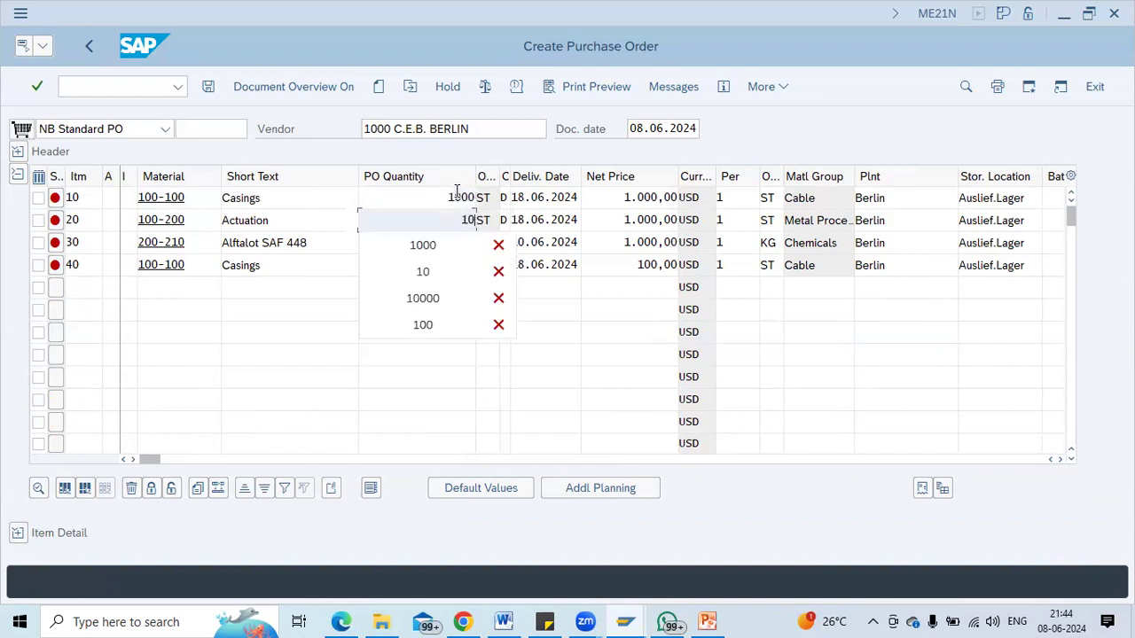
click(251, 350)
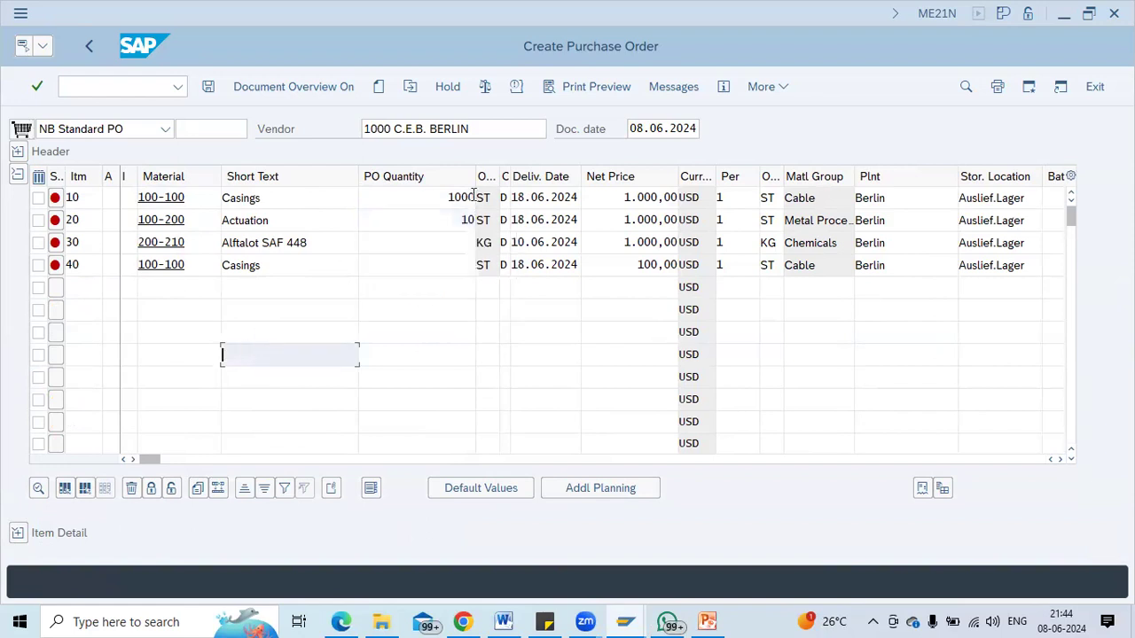
click(453, 237)
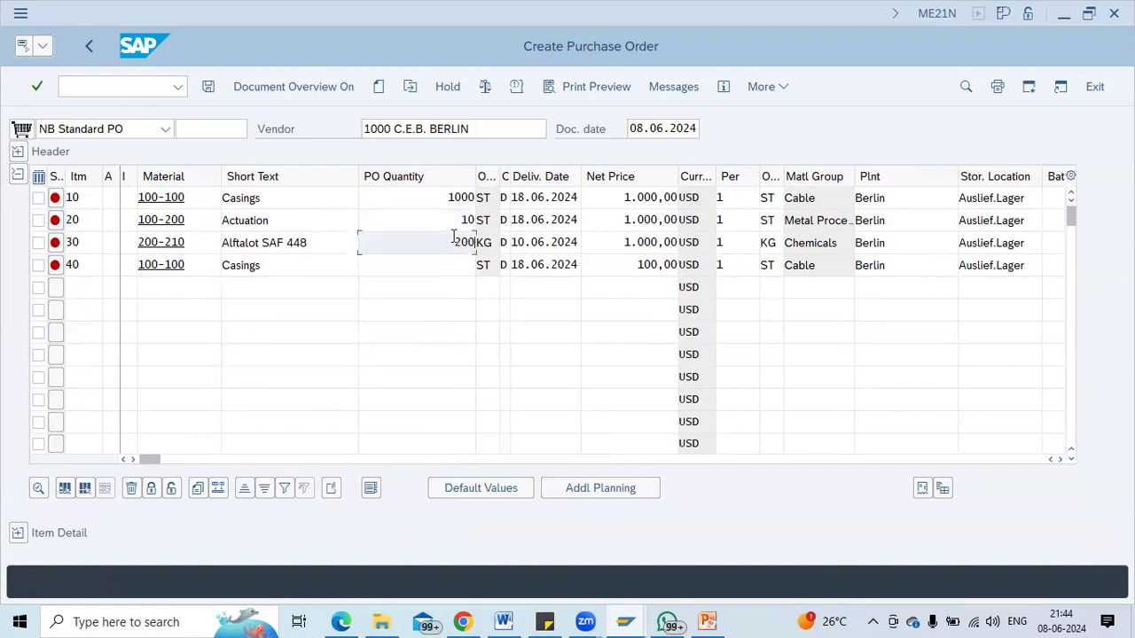
click(437, 266)
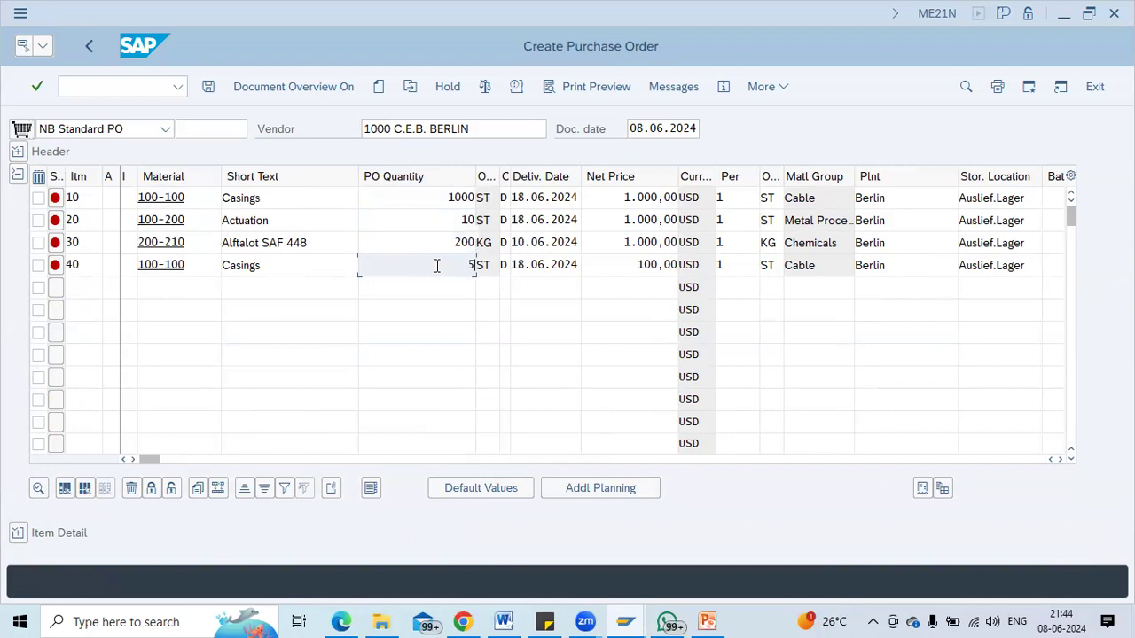
text(500)
key(Return)
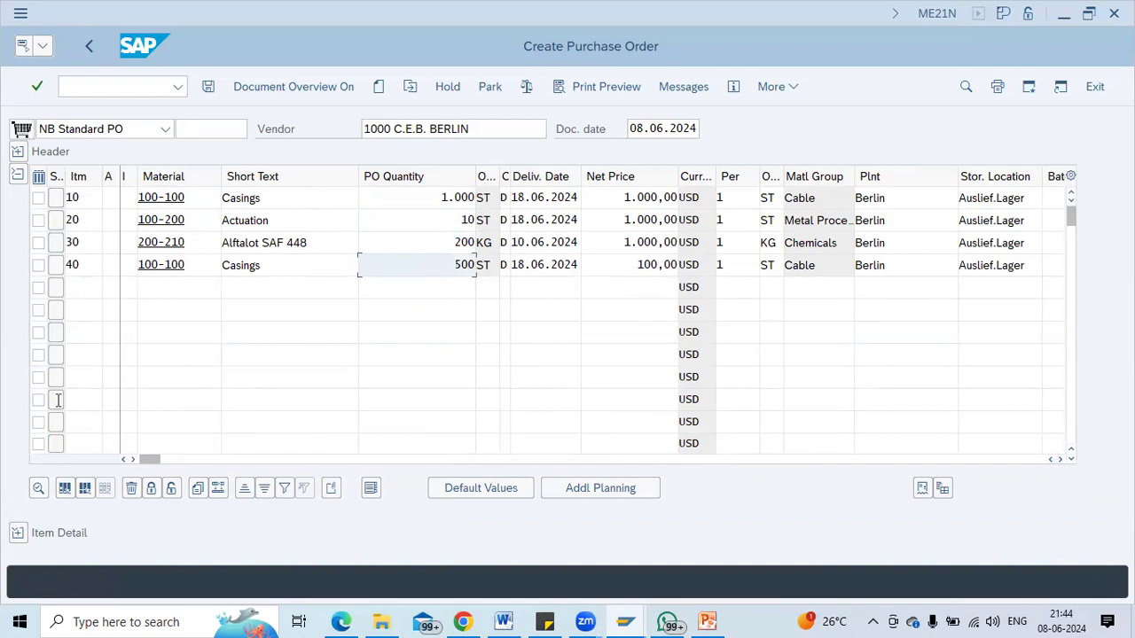
Scroll across the item table, then display the header's Delivery/Invoice terms: ZB01, USD, EXW.
click(190, 194)
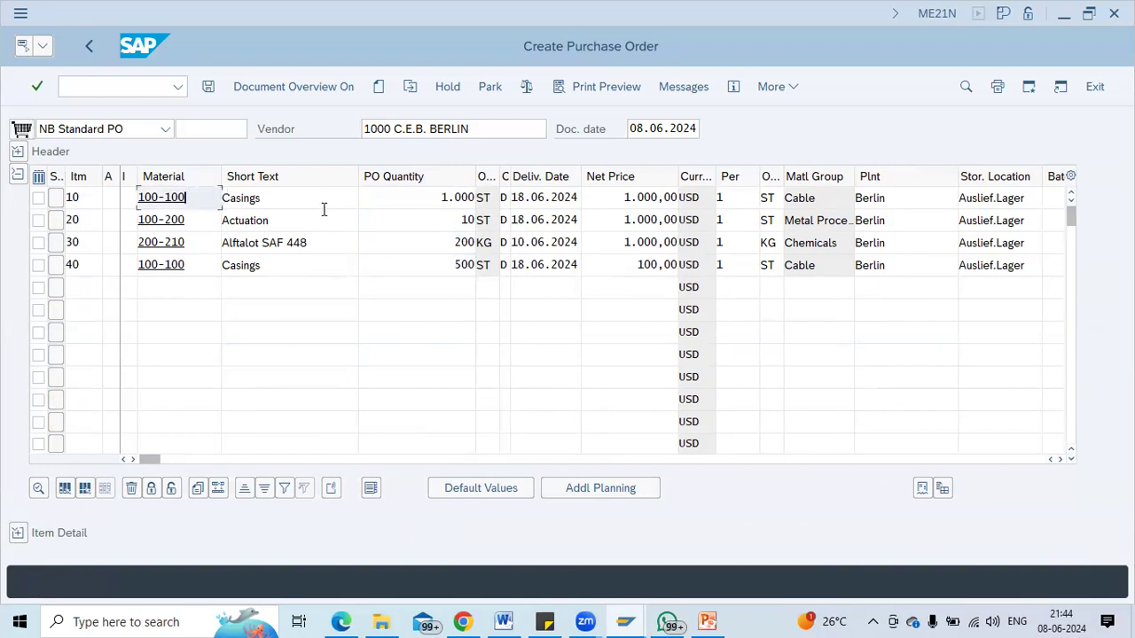
drag(171, 462, 216, 460)
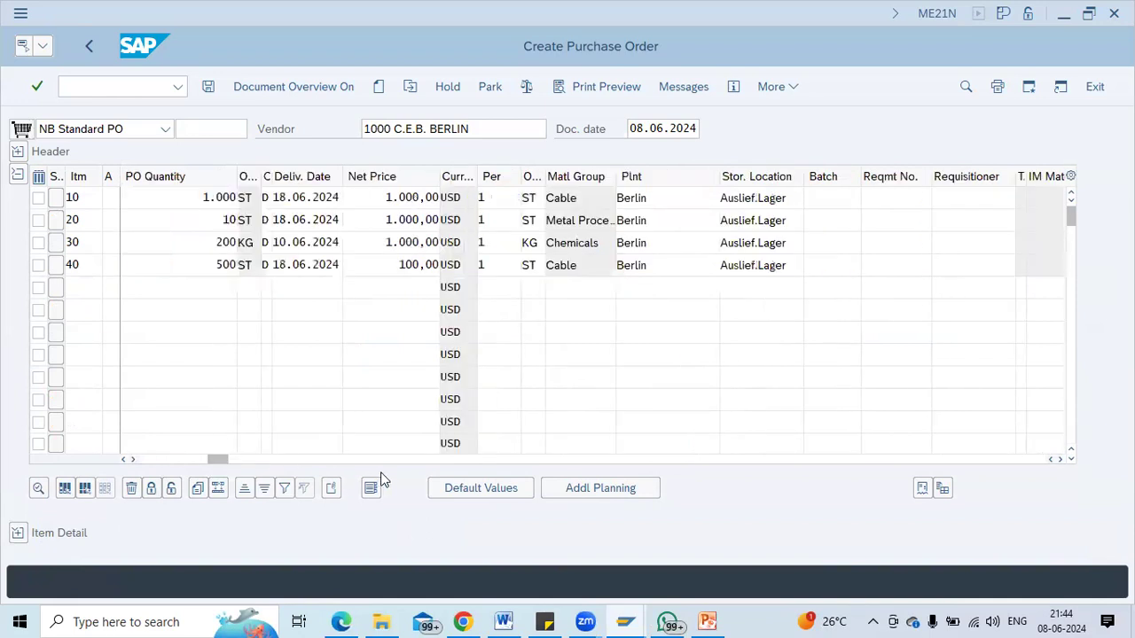
click(310, 459)
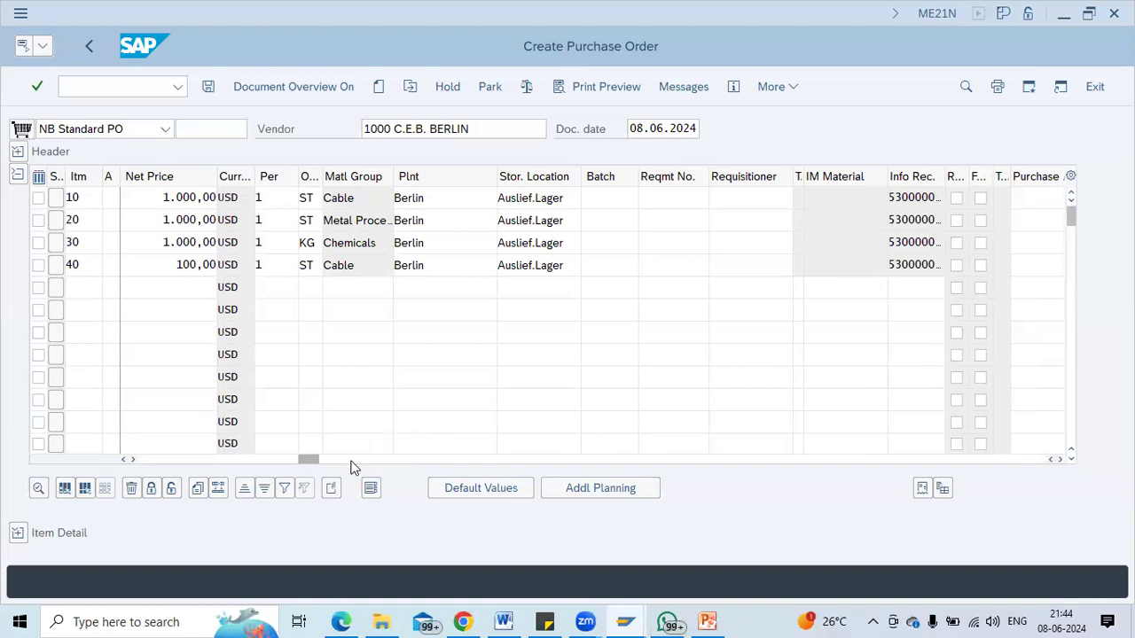
click(352, 460)
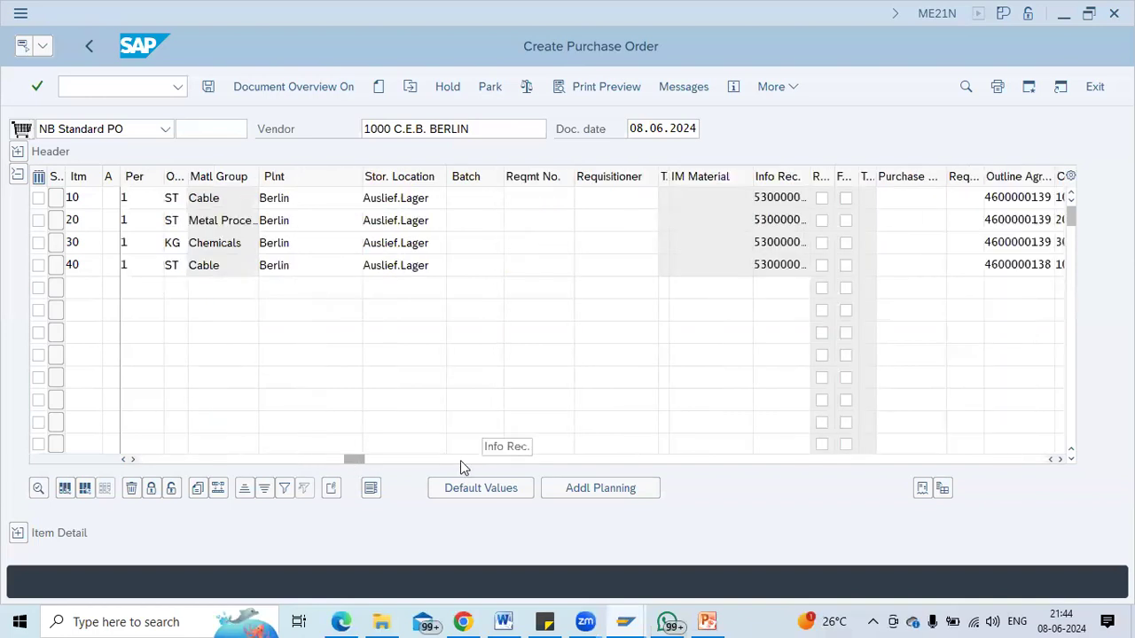
click(17, 152)
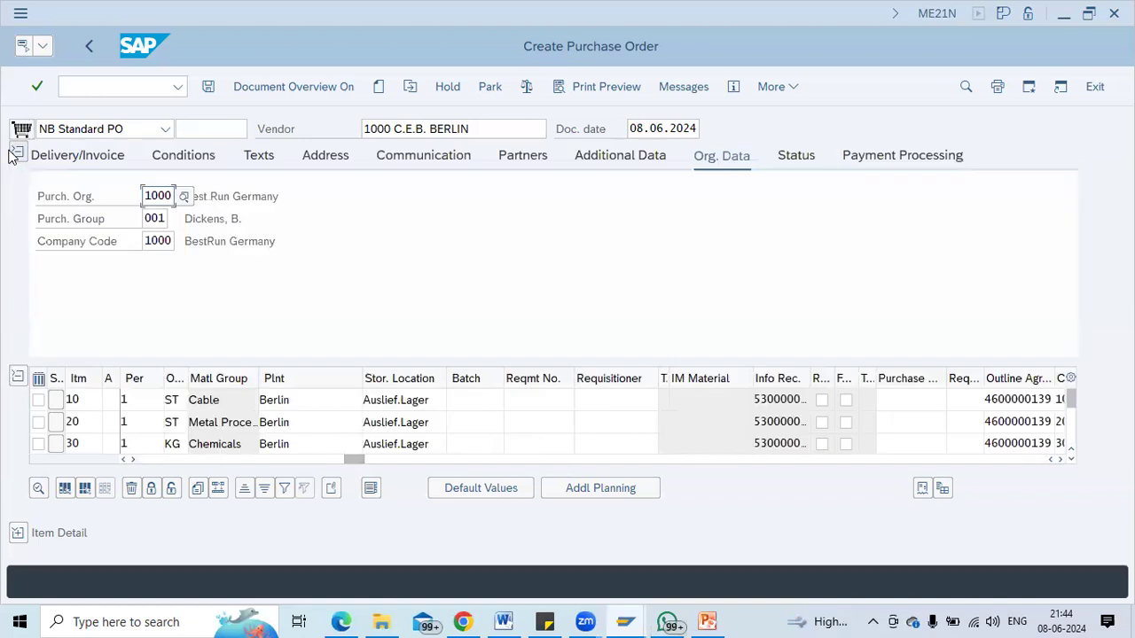
click(92, 165)
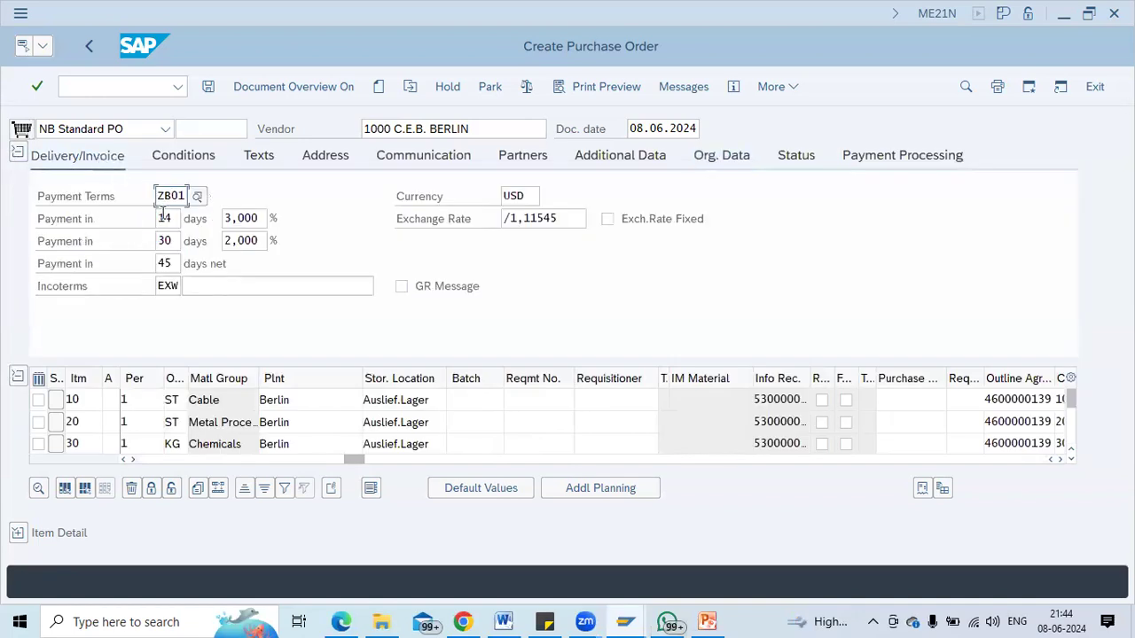
Show item 40 (100-100 Casings) conditions: gross price 100,00 USD, net 50.000,00 USD, 10% freight.
click(17, 533)
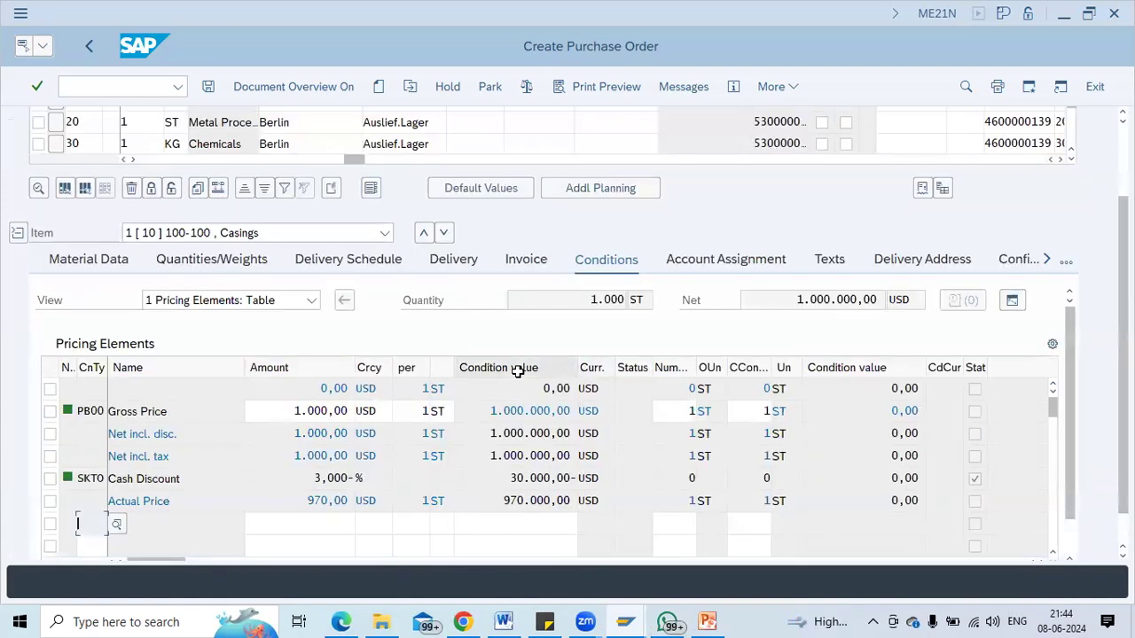
click(128, 232)
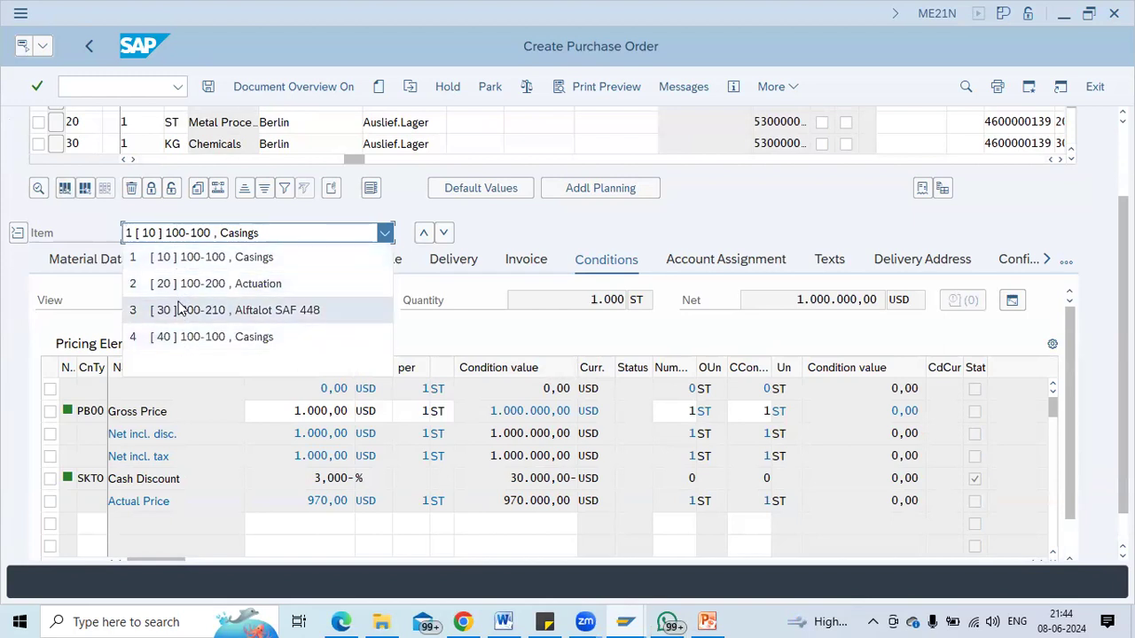
click(178, 336)
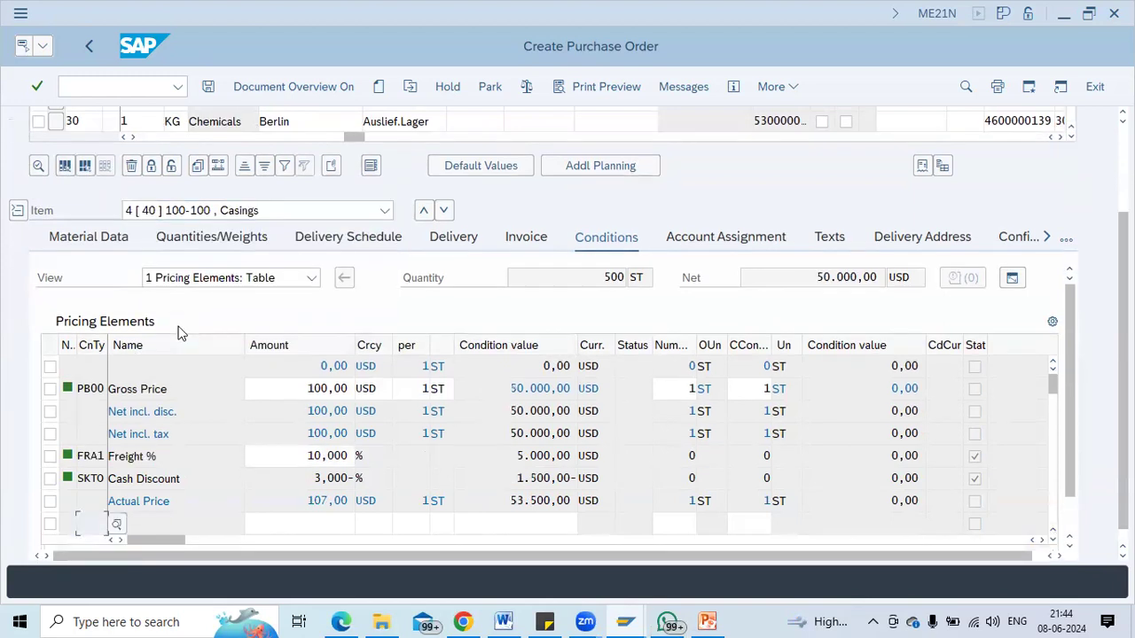
click(296, 458)
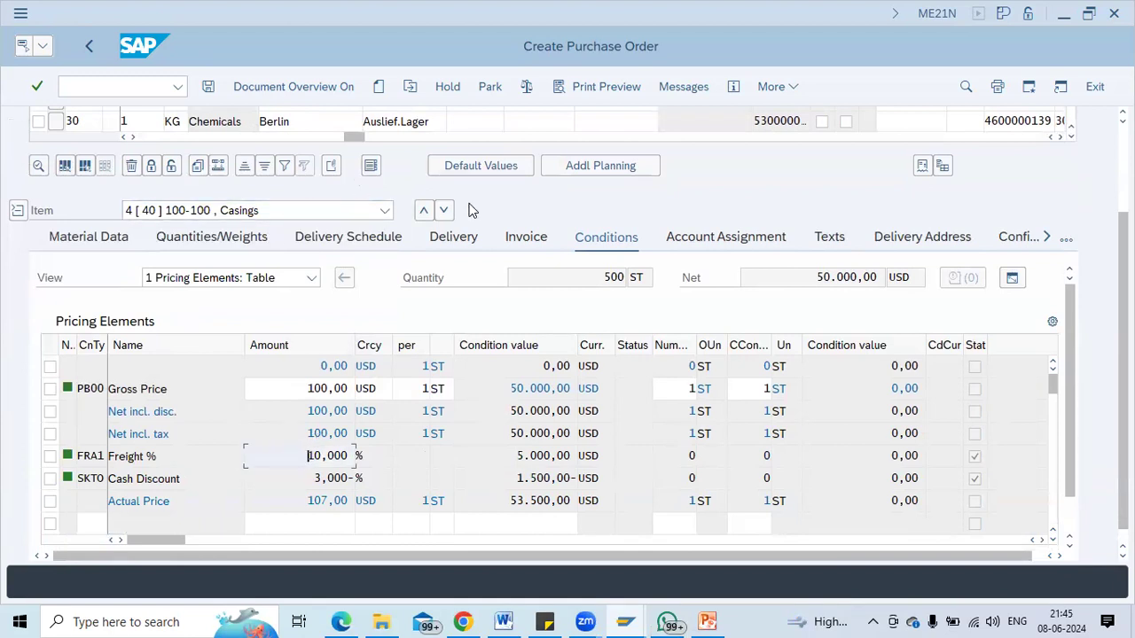
scroll(572, 270, up, 5)
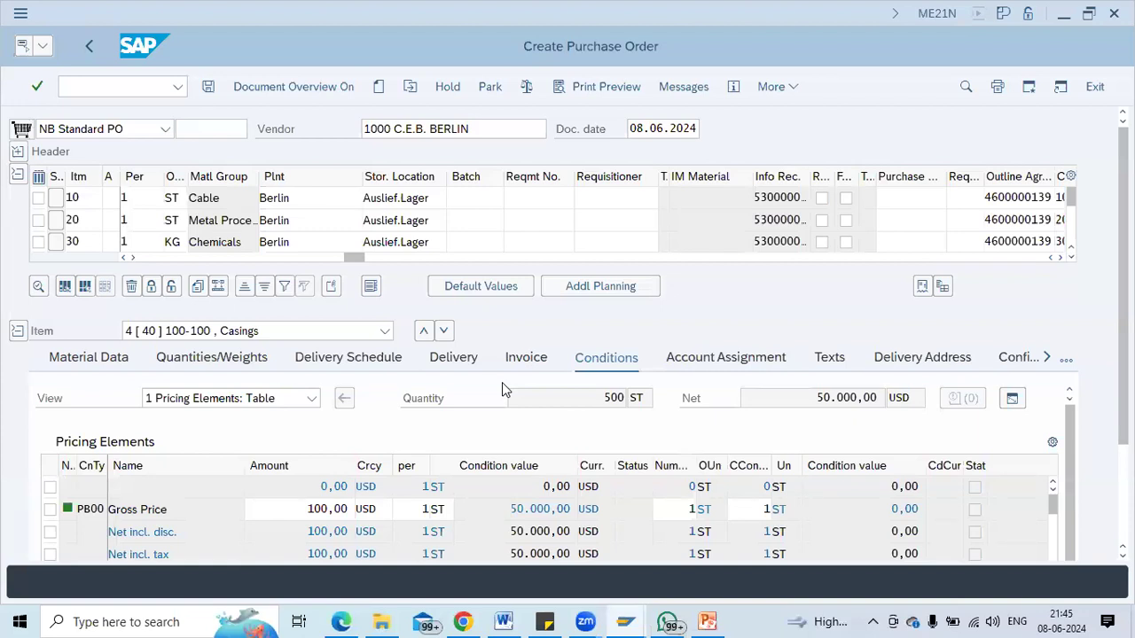
key(ctrl+s)
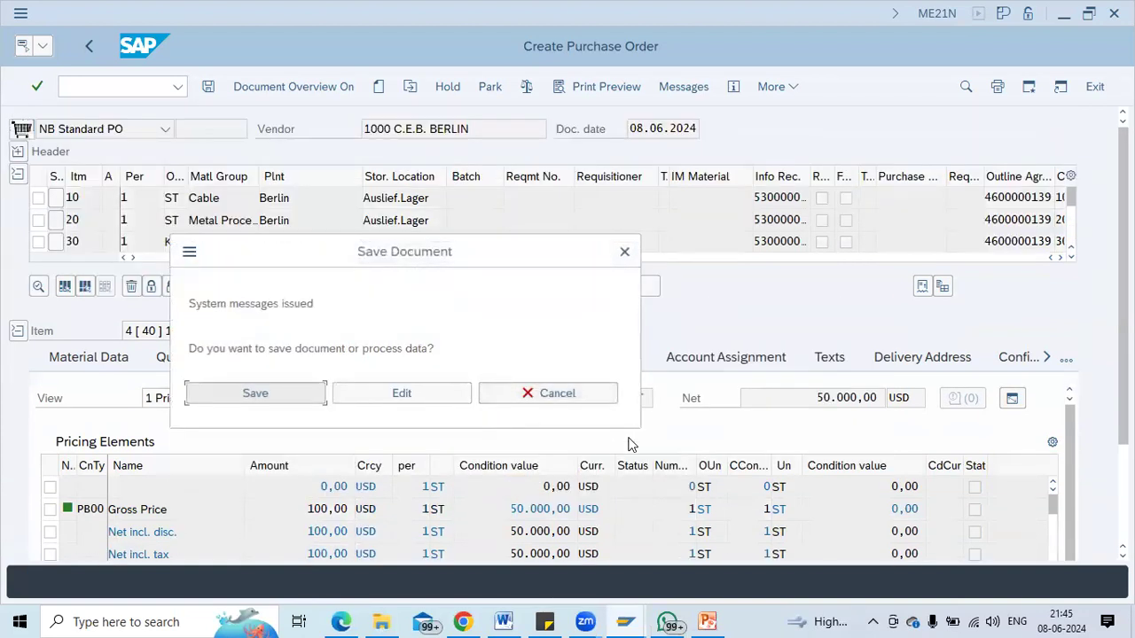
click(266, 393)
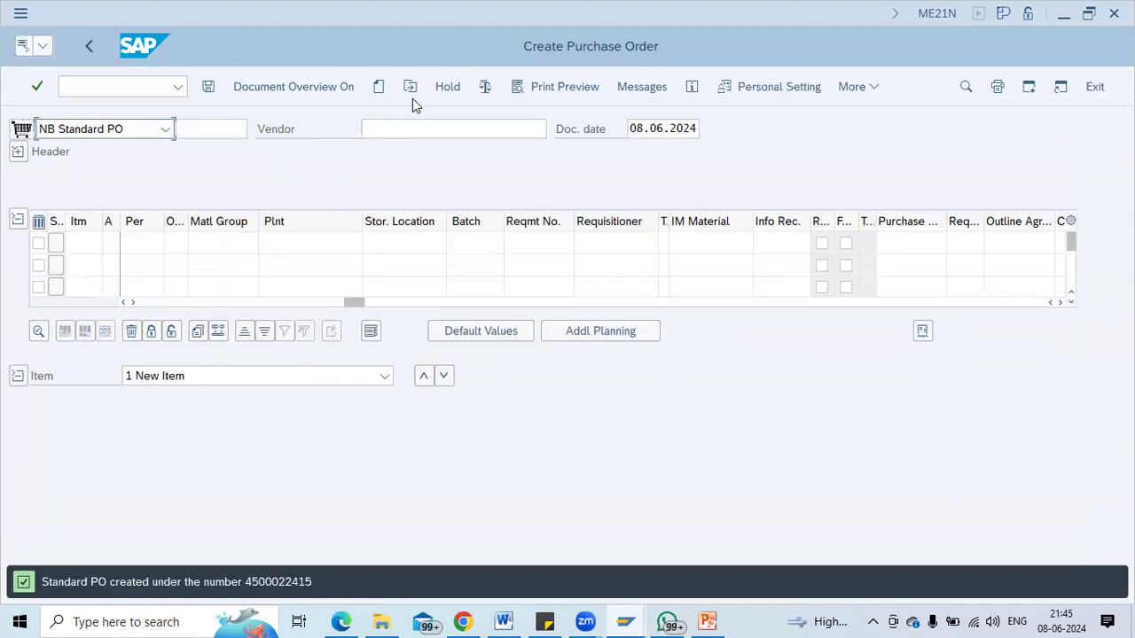
click(410, 86)
key(Return)
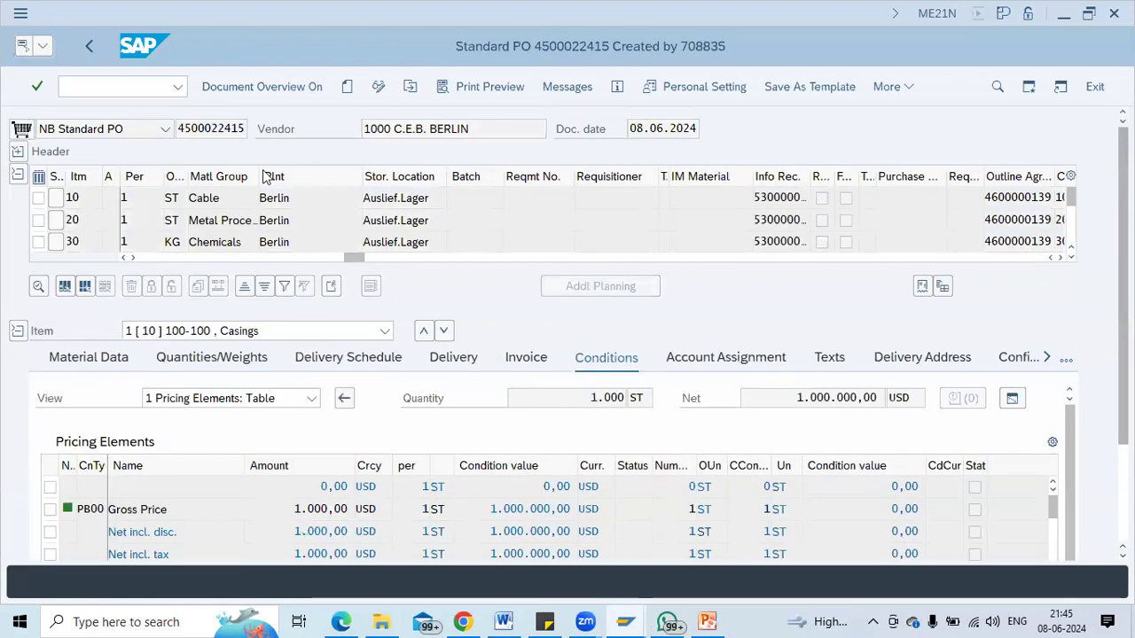
click(165, 129)
click(213, 133)
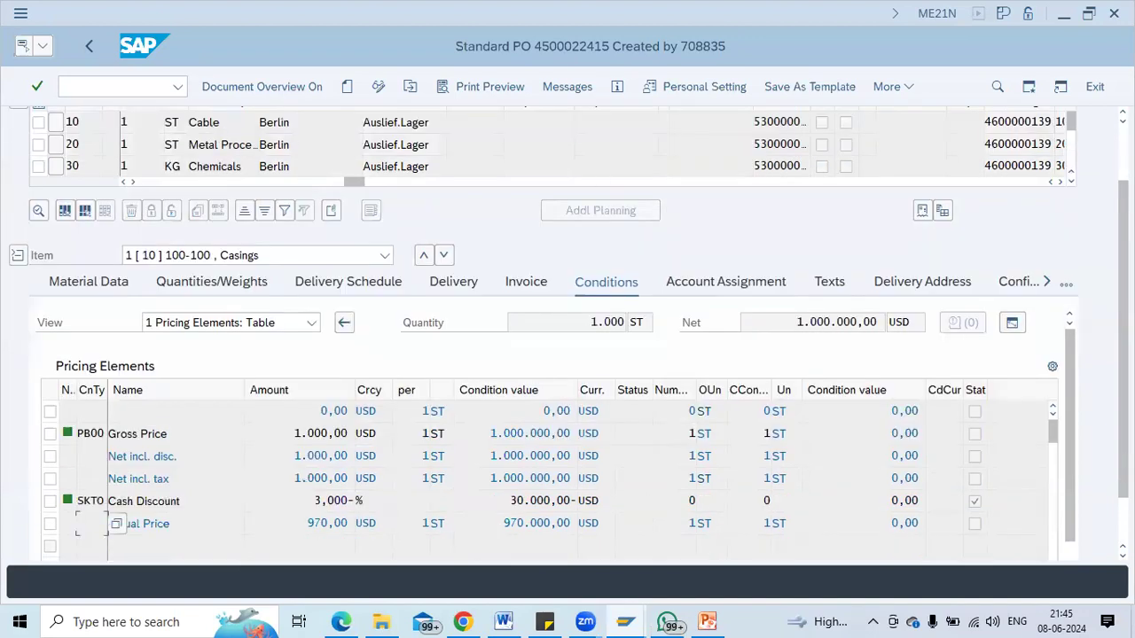
drag(1124, 328, 1124, 271)
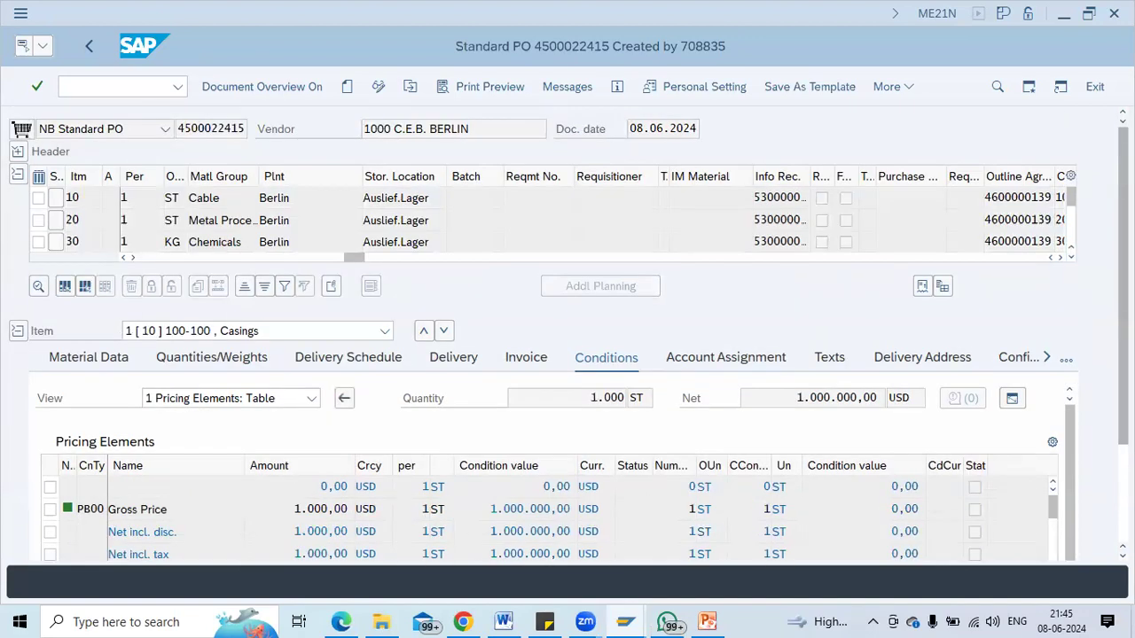
drag(244, 130, 171, 130)
key(ctrl+c)
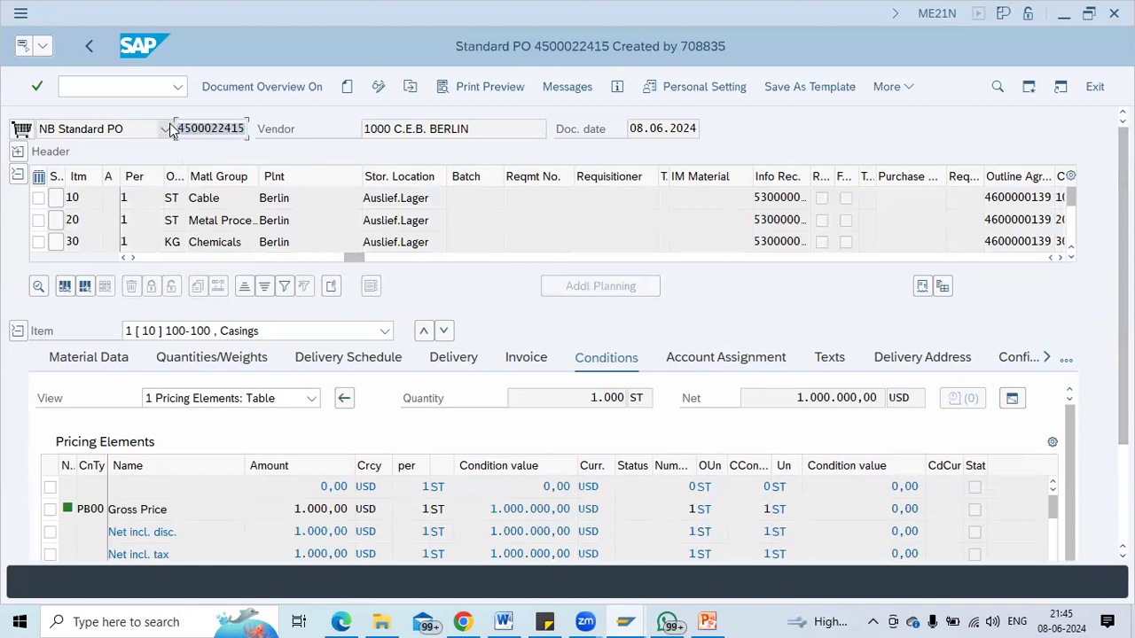
click(171, 130)
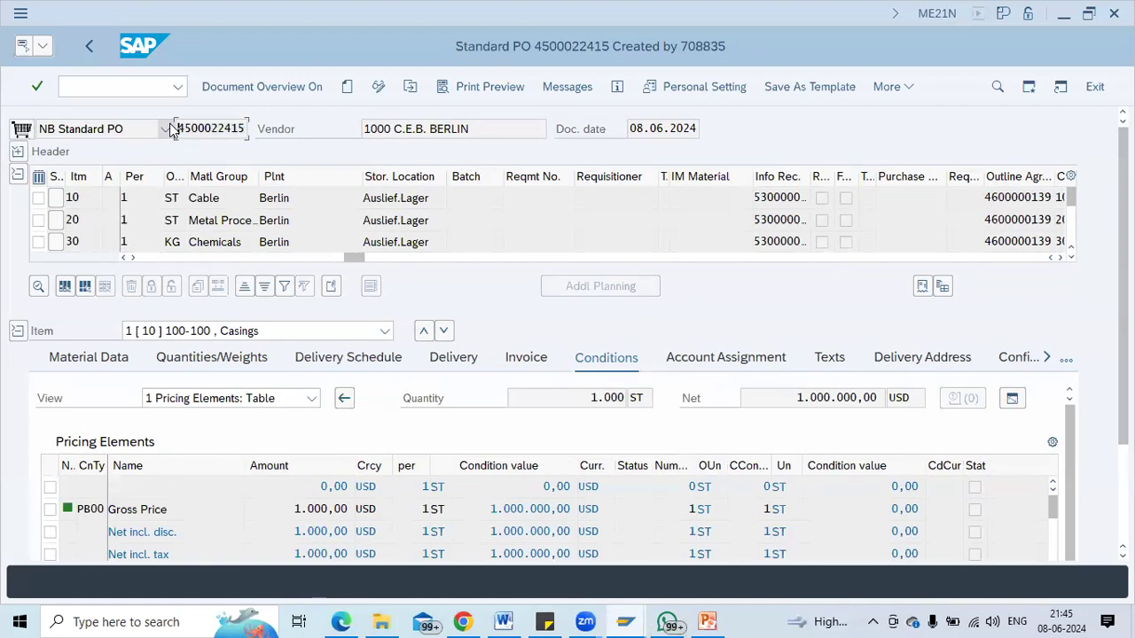
click(110, 84)
text(/nmigo)
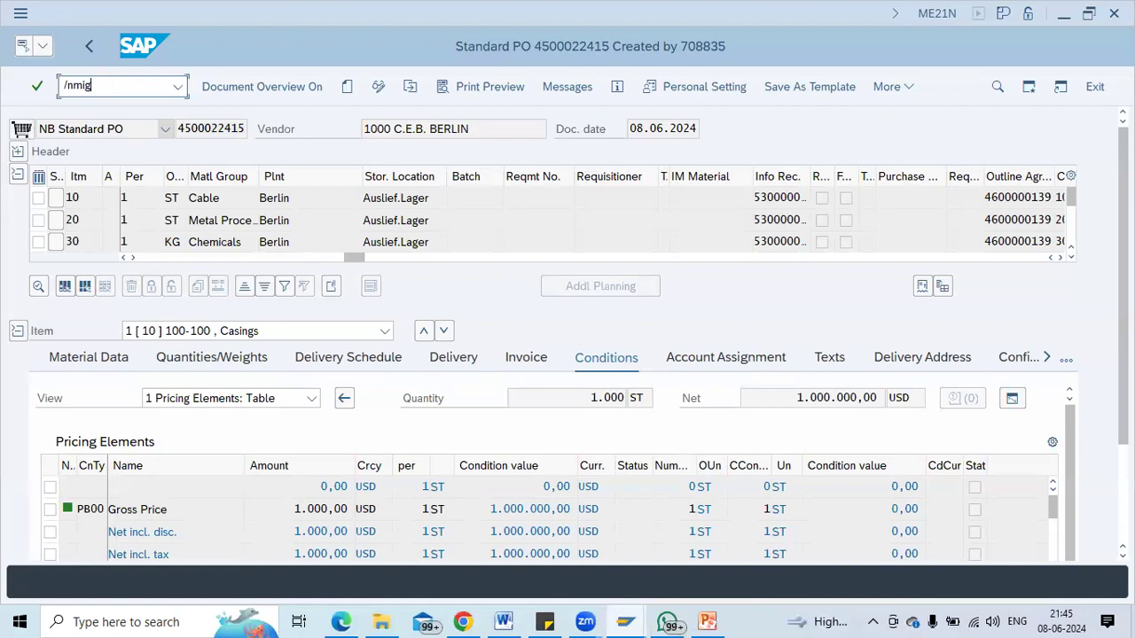
key(Return)
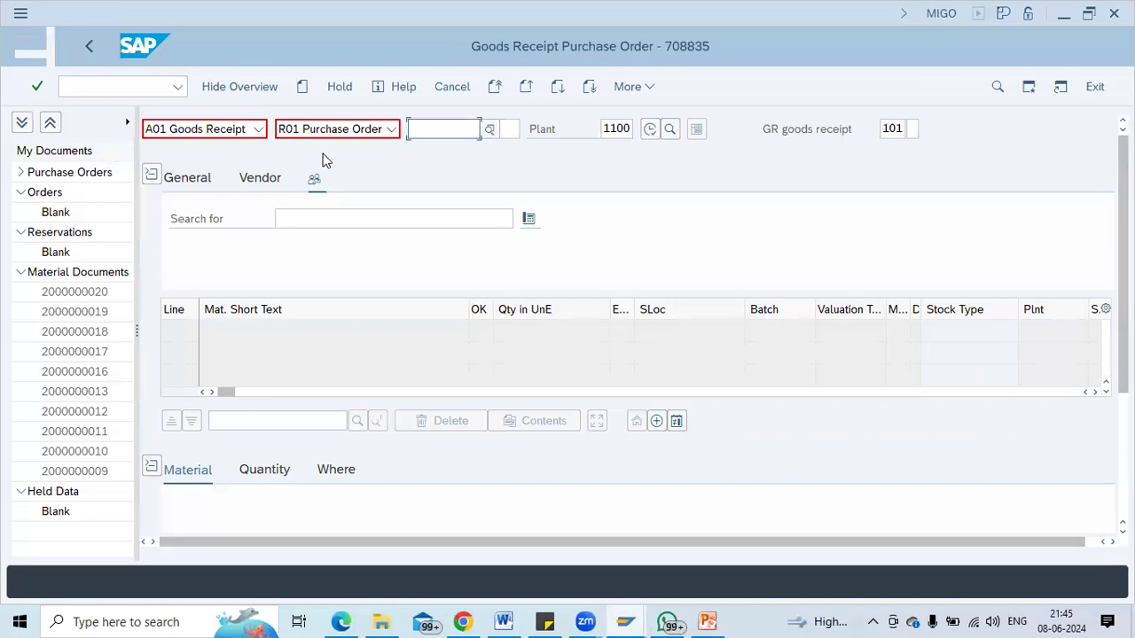
click(452, 129)
key(ctrl+v)
key(Return)
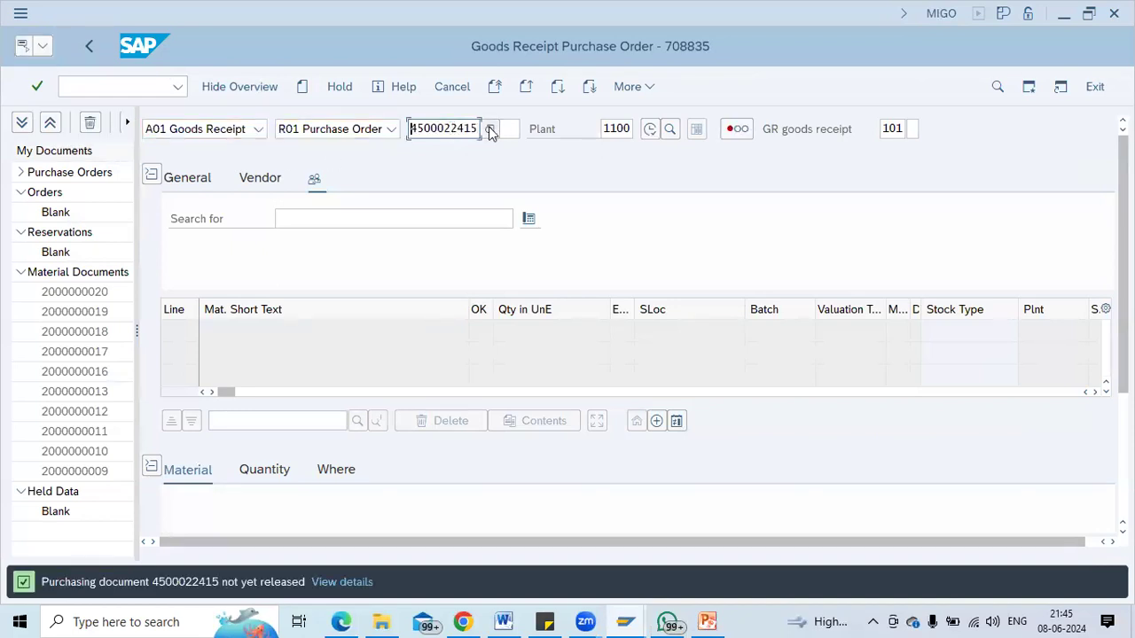
click(87, 84)
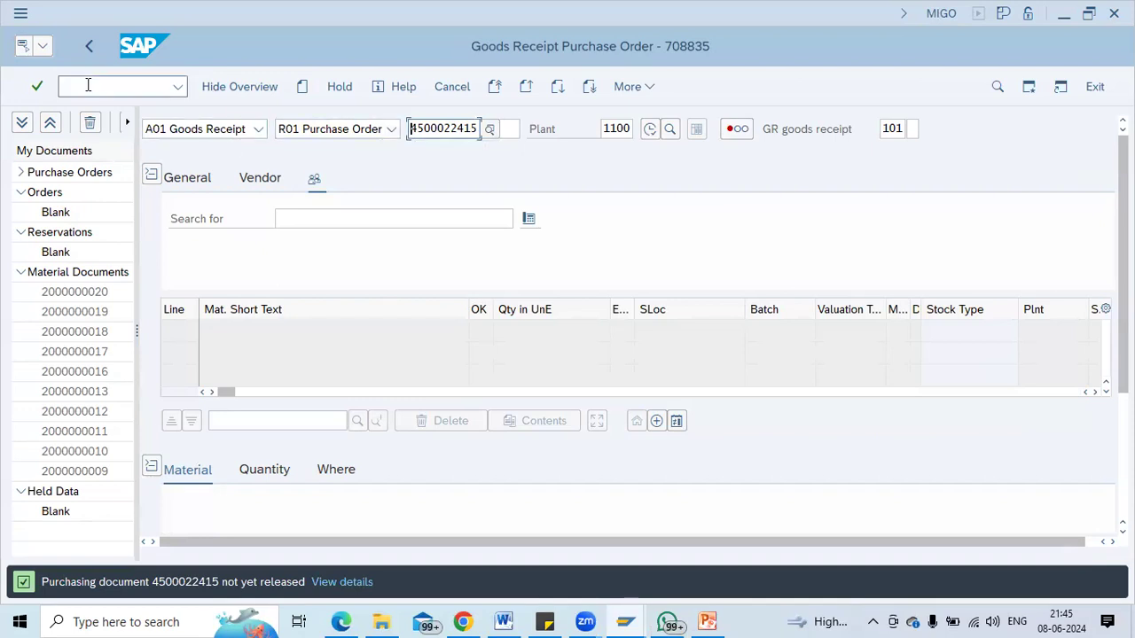
text(/nme23n)
key(Return)
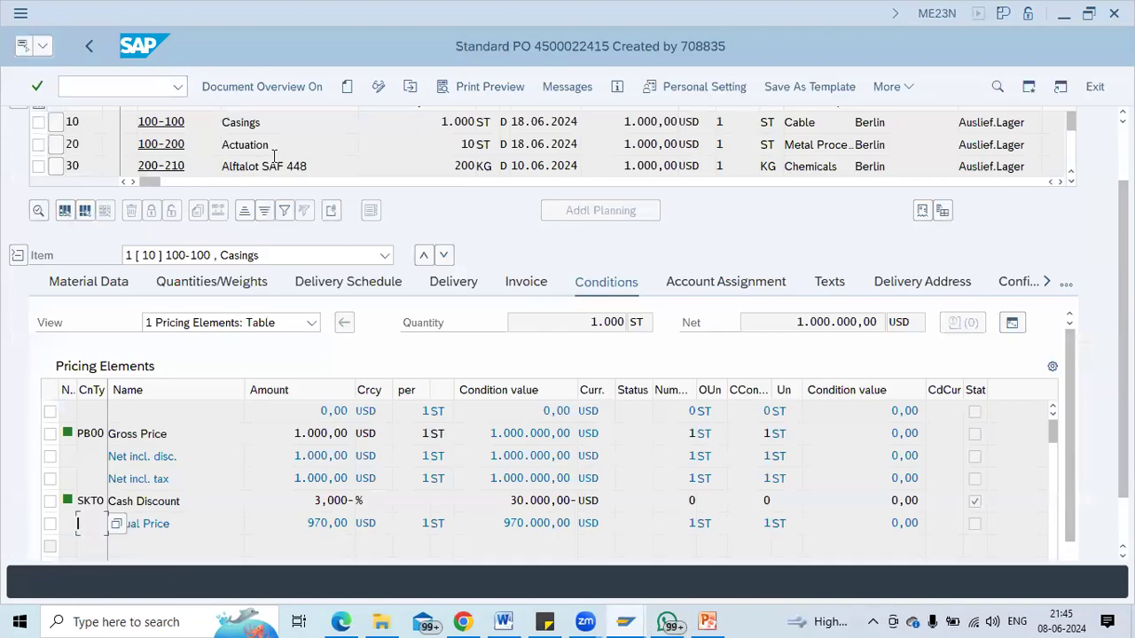
click(411, 86)
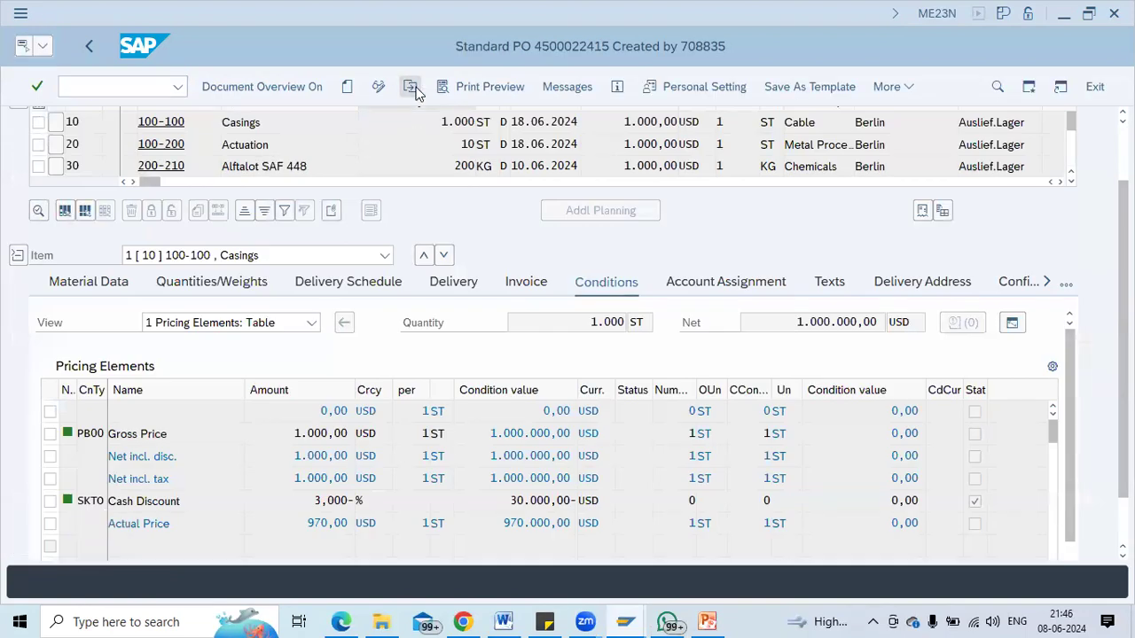
key(Return)
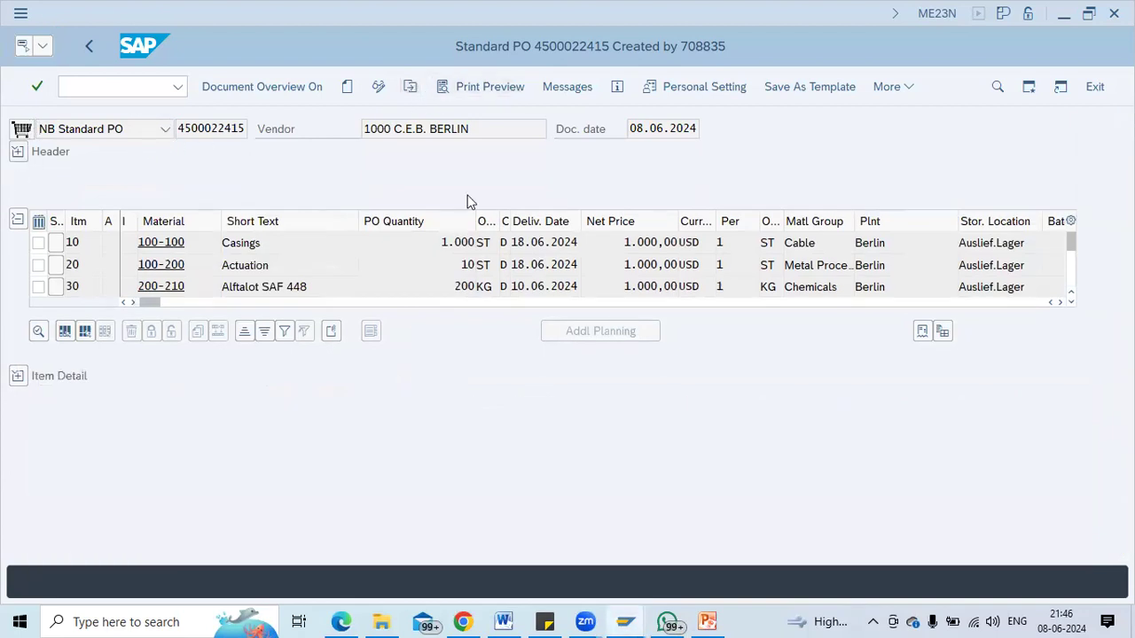
click(19, 152)
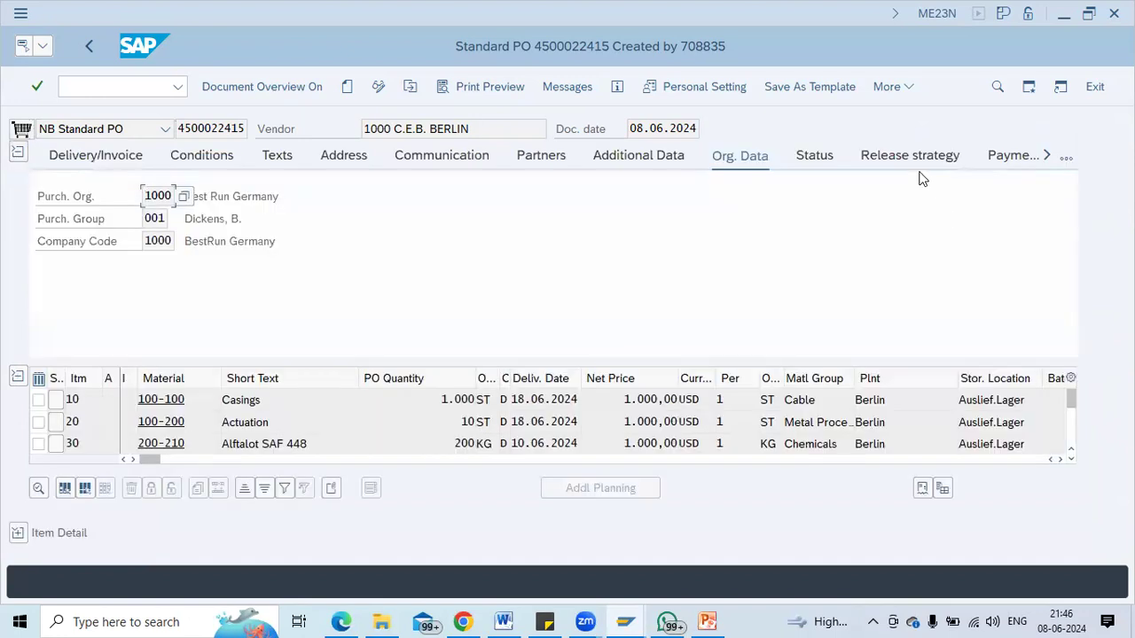
click(910, 157)
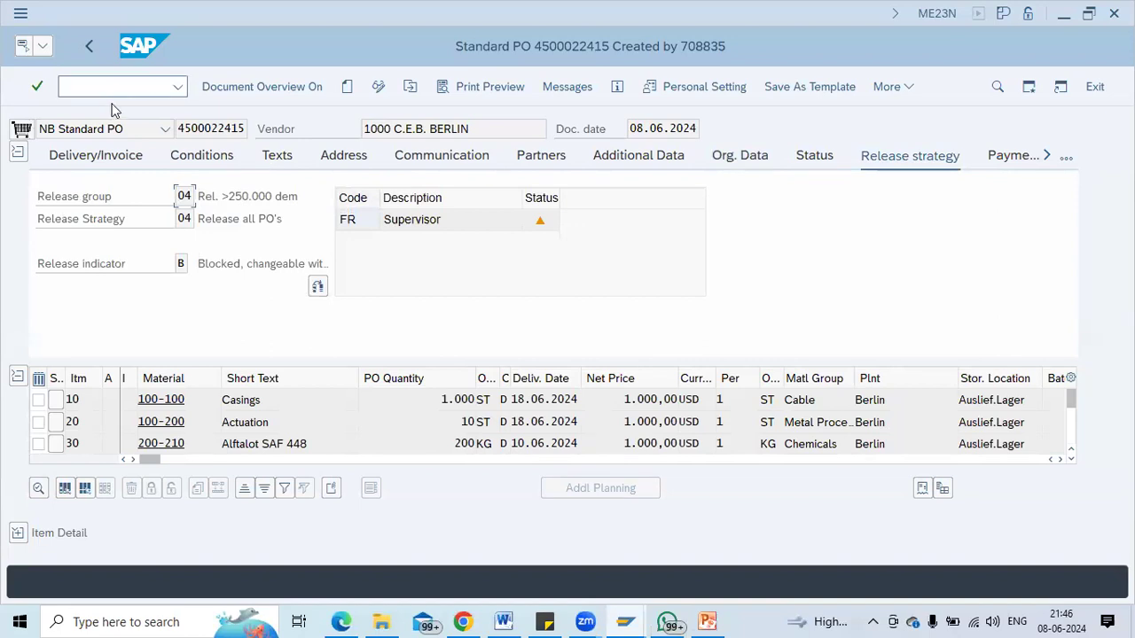
click(88, 85)
text(/nme28)
key(Return)
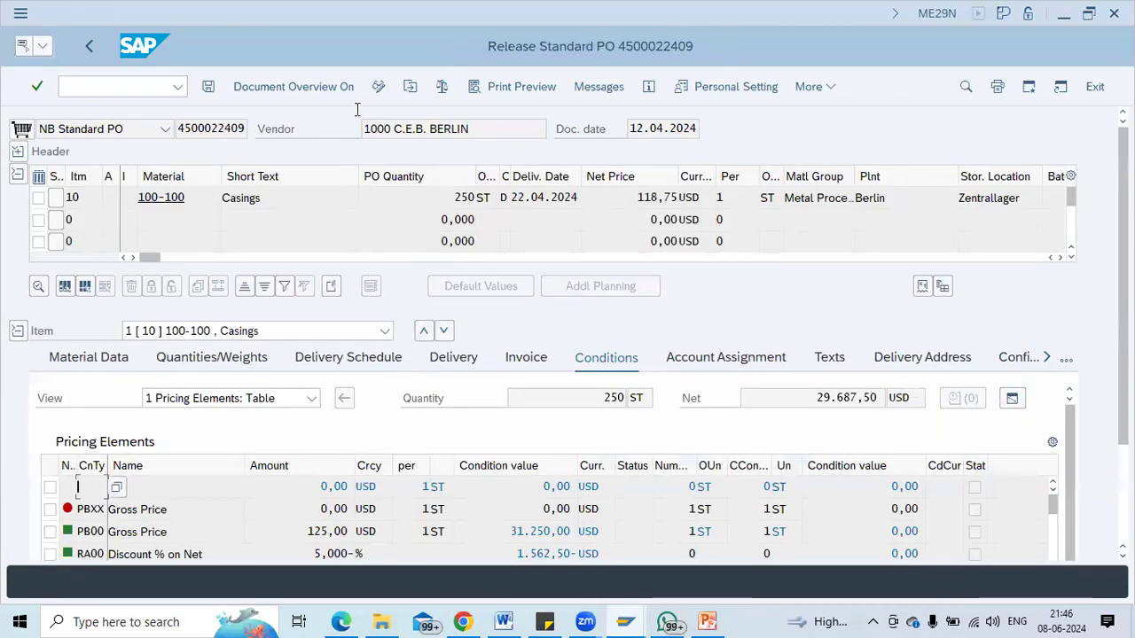
click(414, 89)
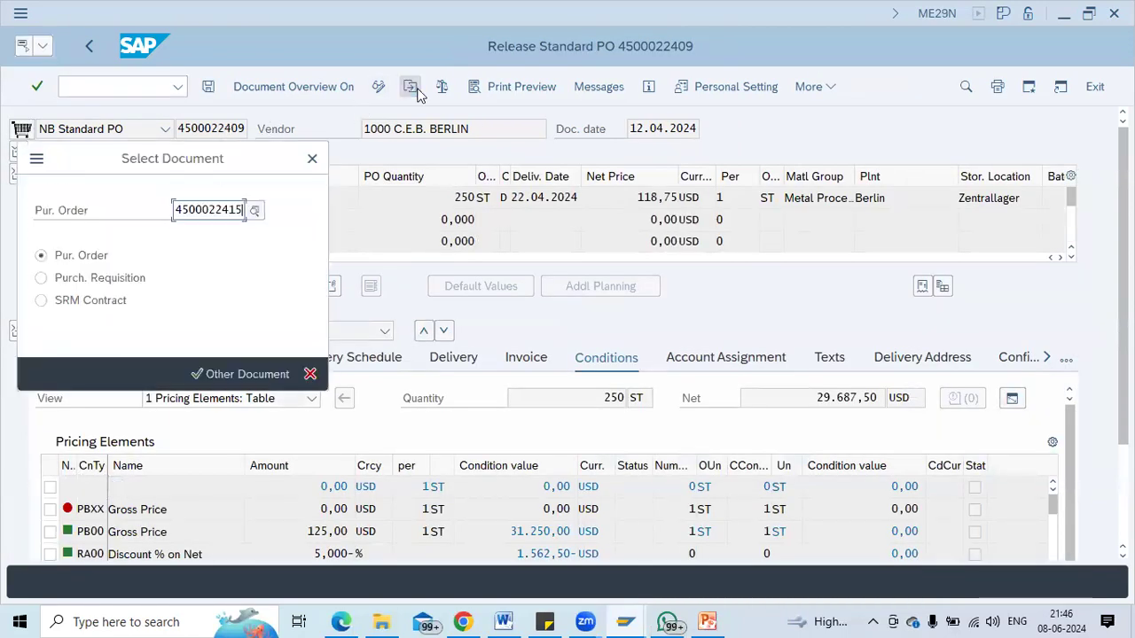
key(Return)
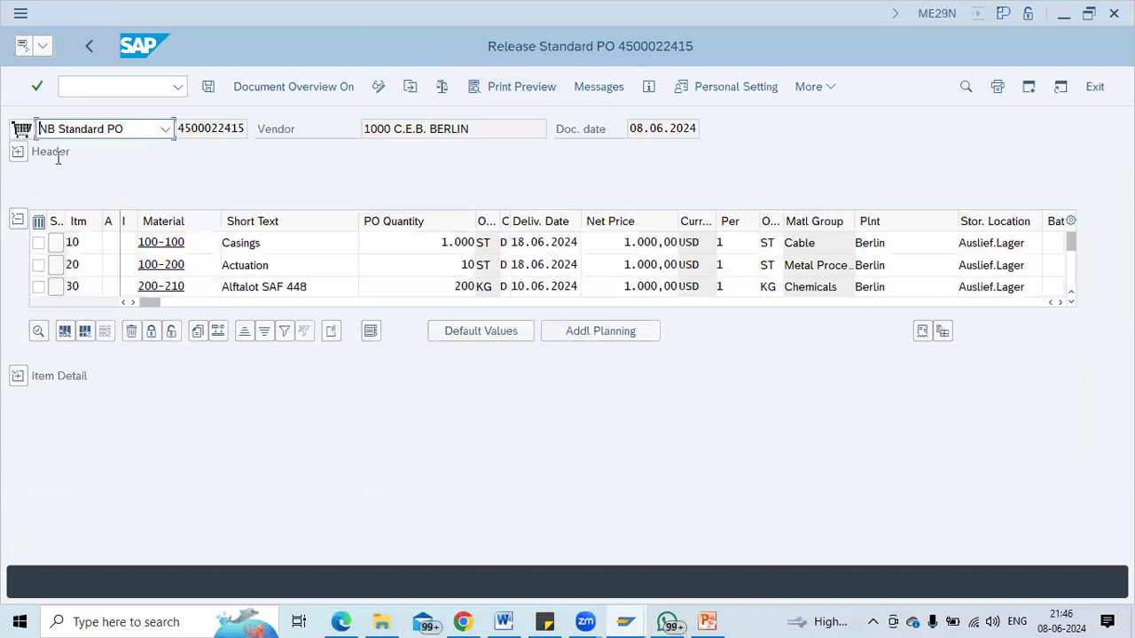
click(18, 152)
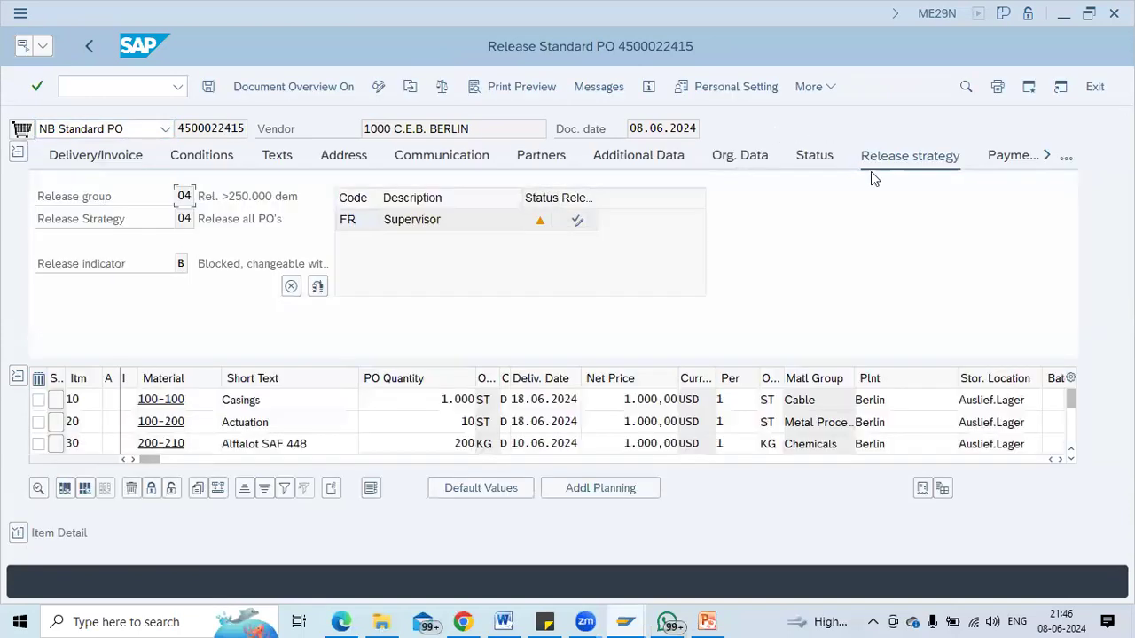
click(578, 221)
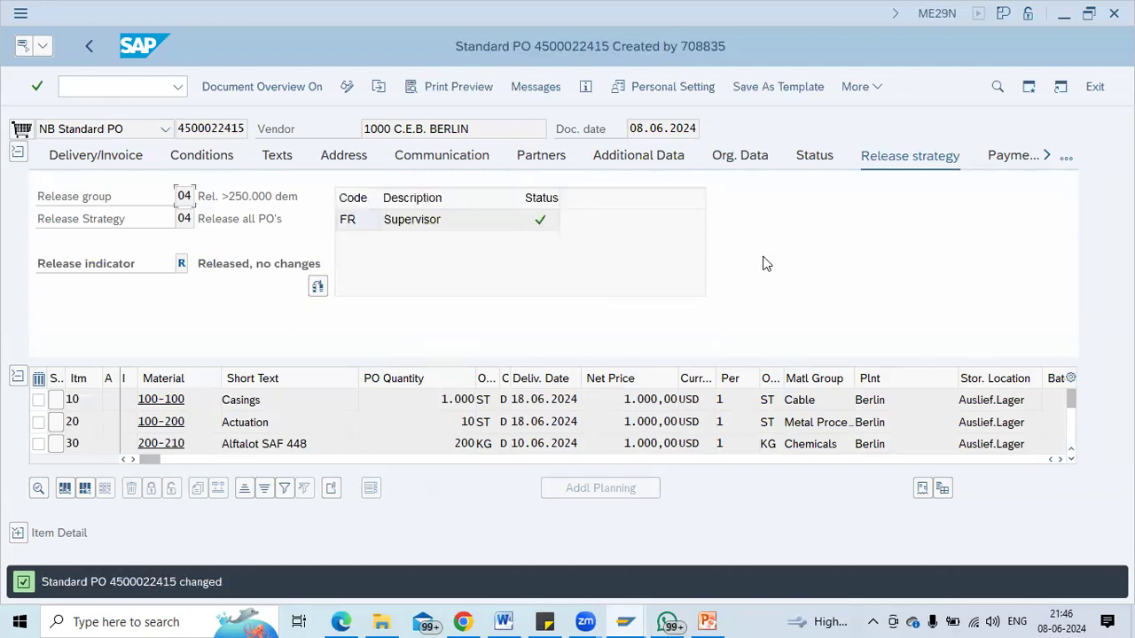
click(88, 82)
text(/nmigo)
key(Return)
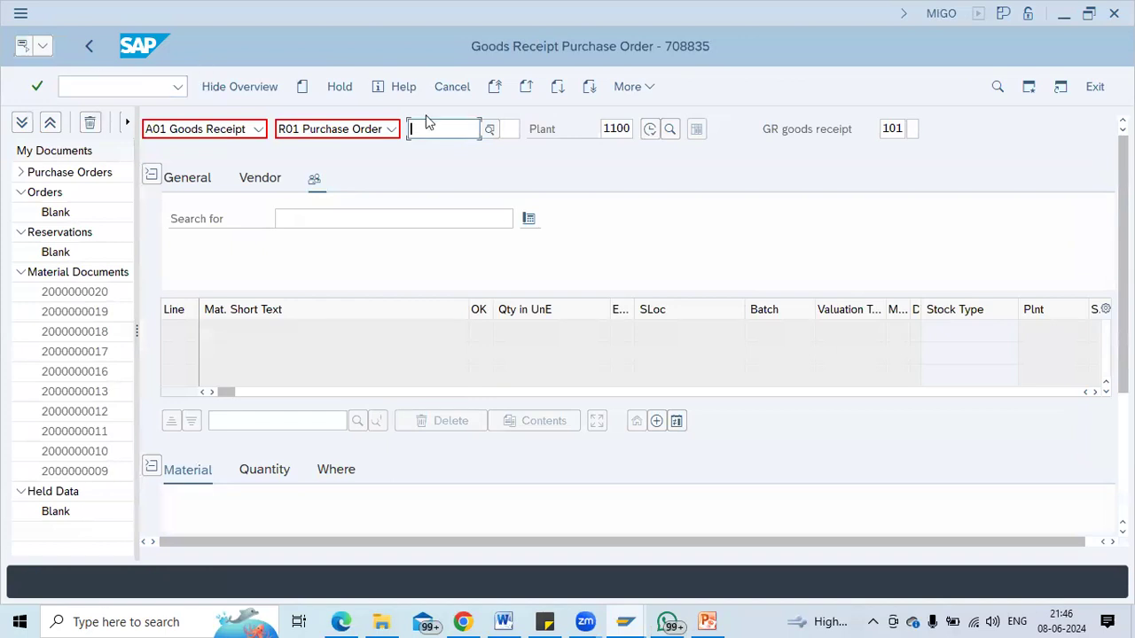
key(ctrl+v)
key(Return)
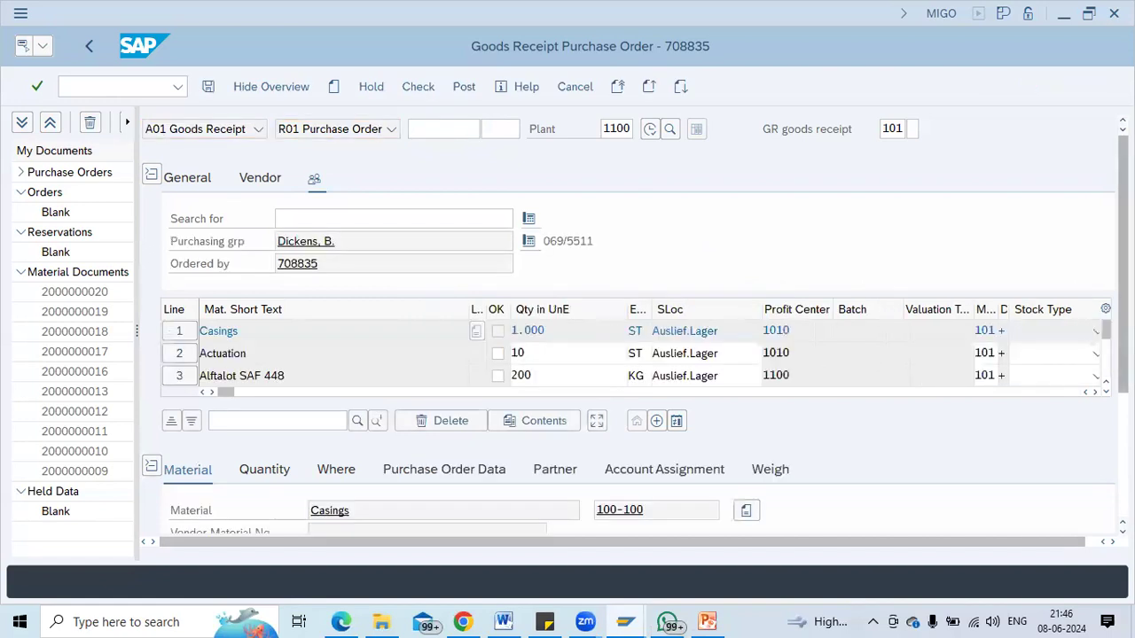
click(497, 174)
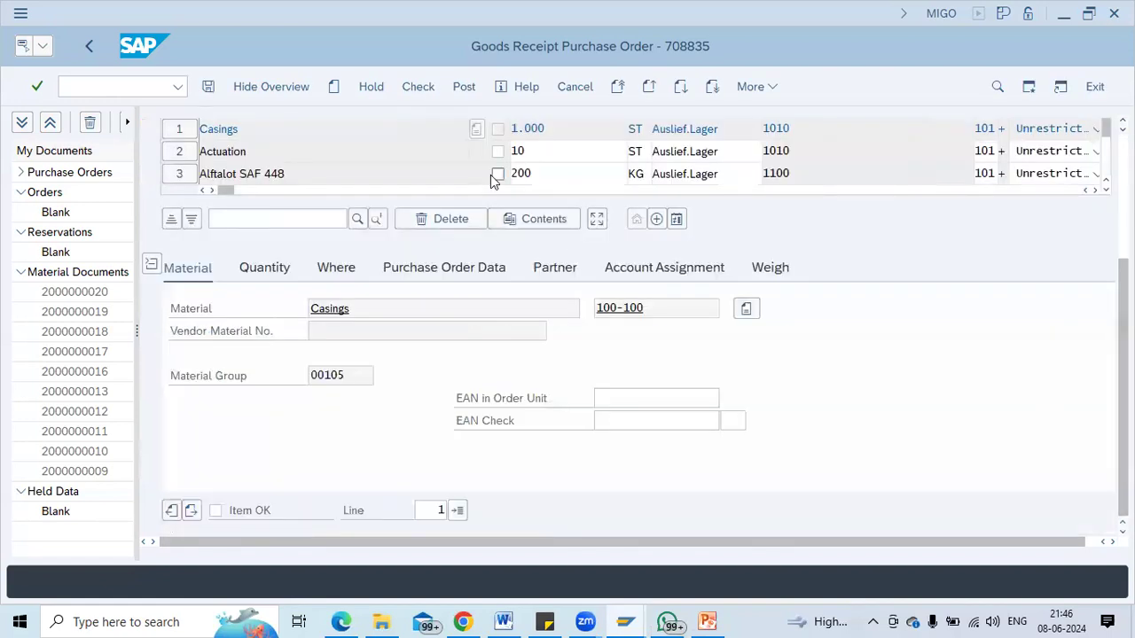
click(498, 152)
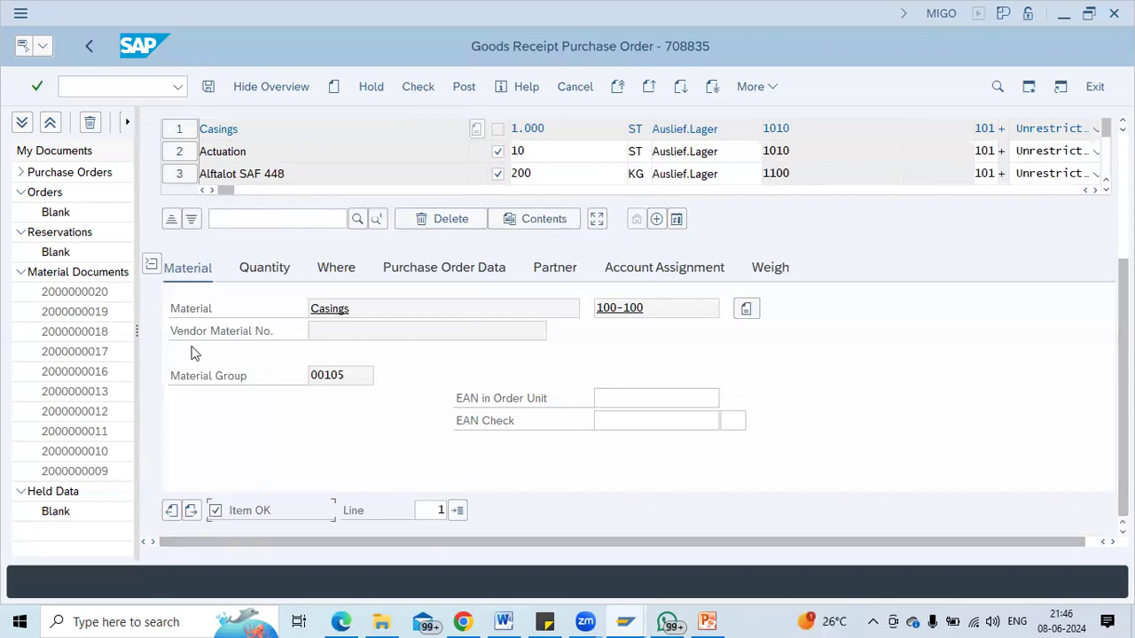
click(156, 264)
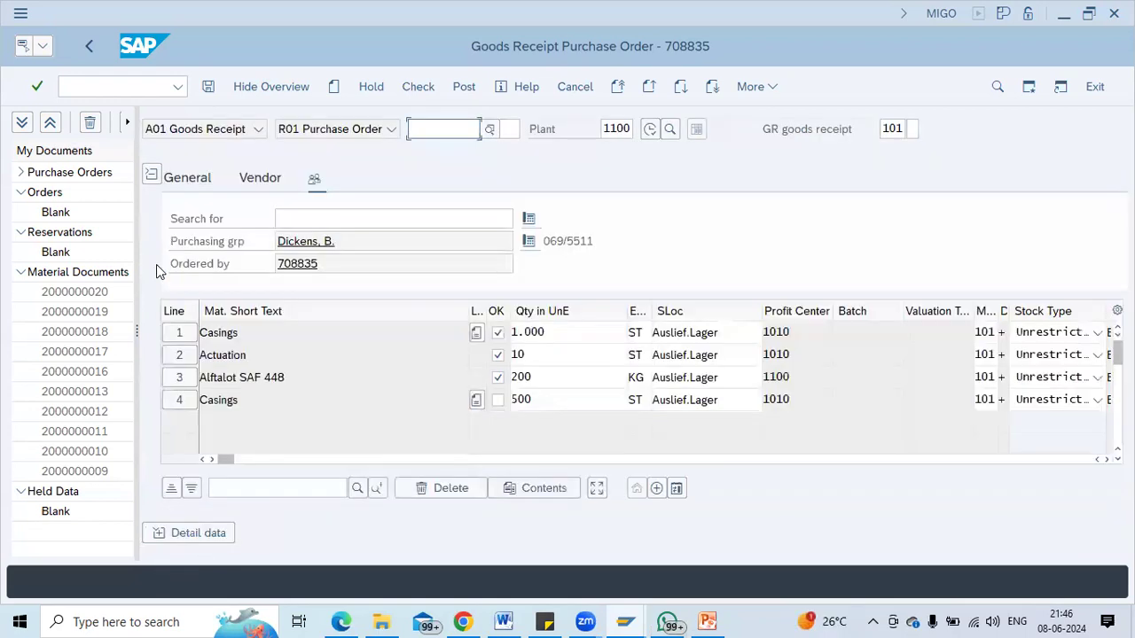
click(496, 403)
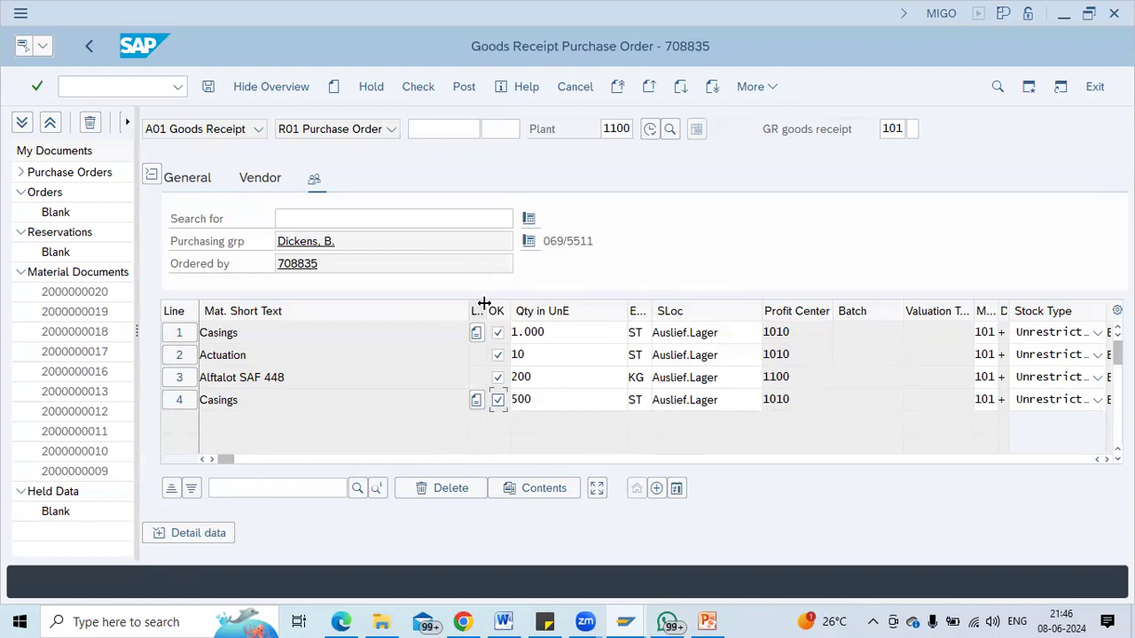
drag(487, 309, 551, 312)
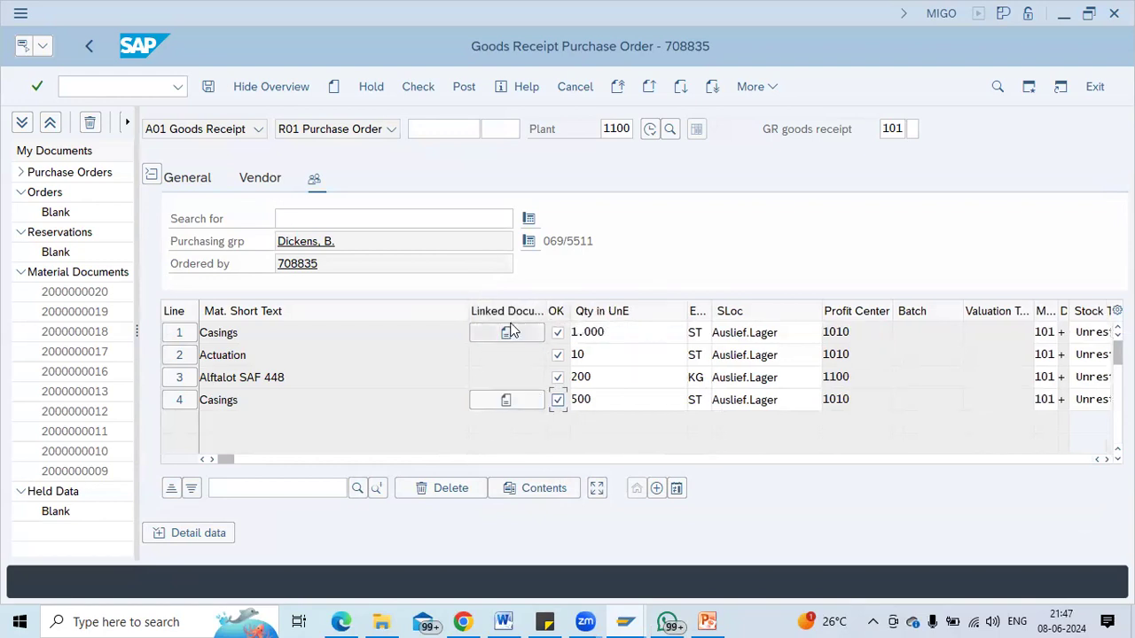
click(505, 403)
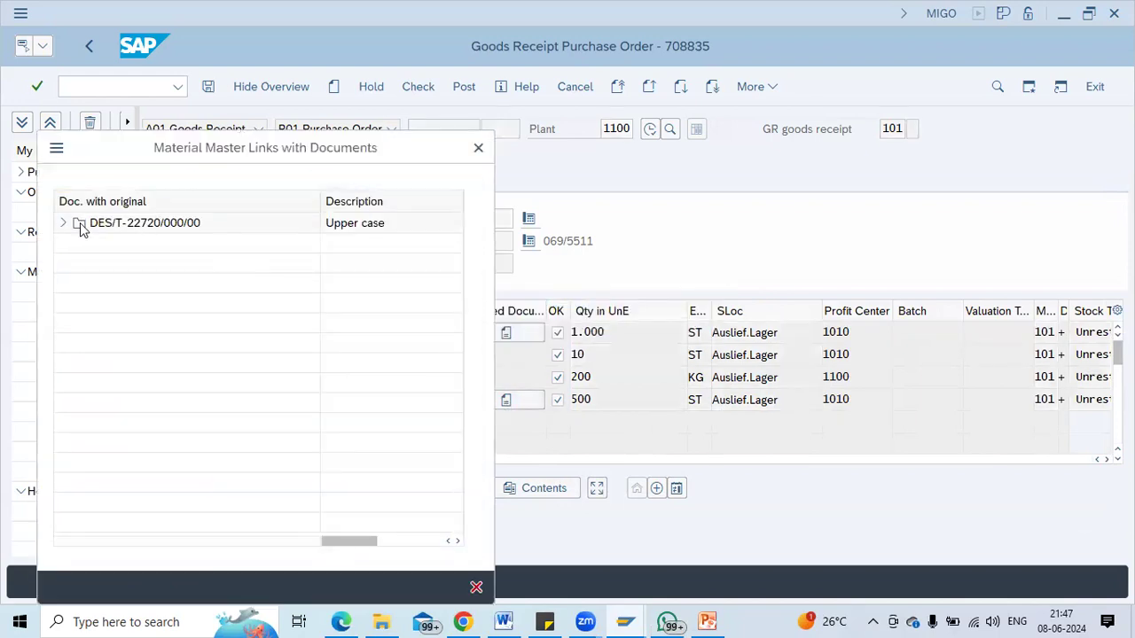
Open JT Direct Model under DES/T-22720/000/00, dismiss the viewer error, then check and post the receipt.
click(63, 223)
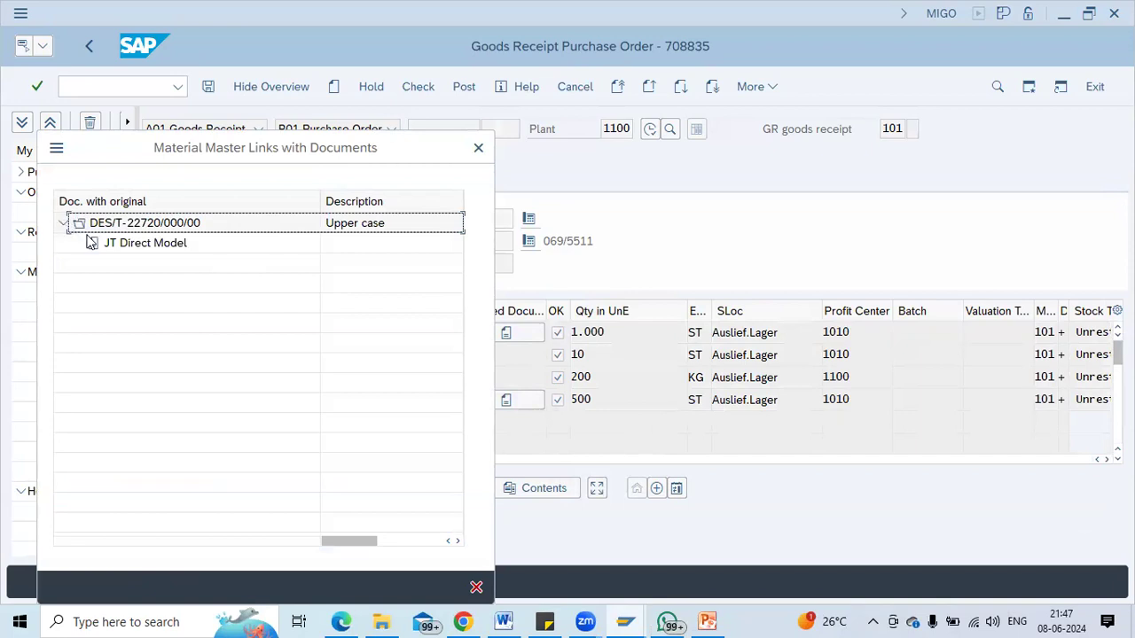
double_click(113, 243)
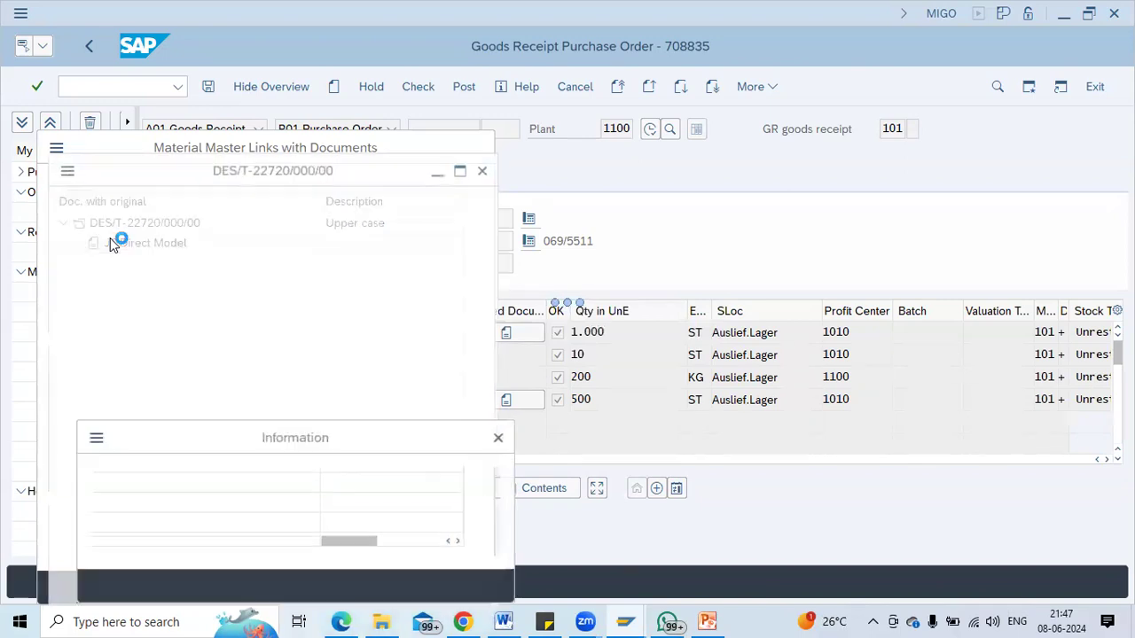
key(Return)
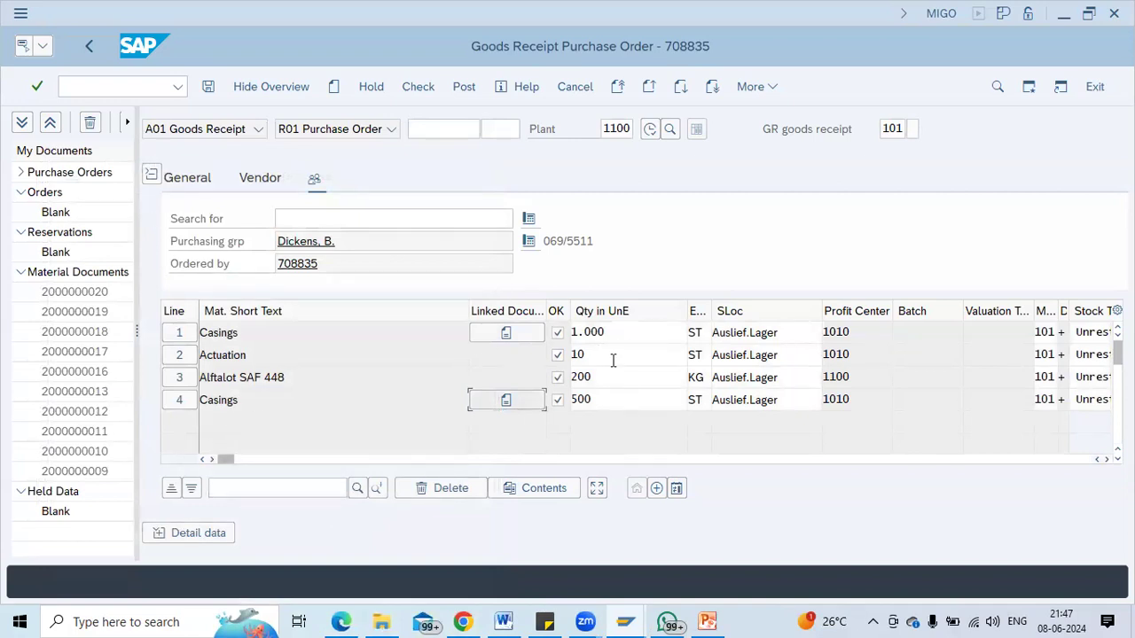
click(434, 96)
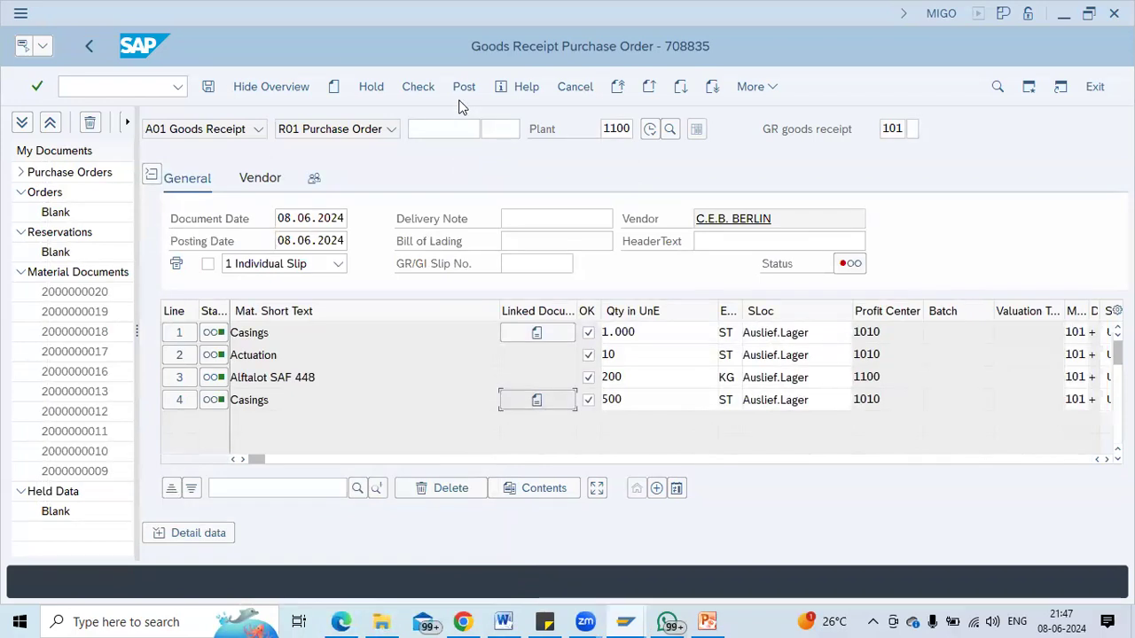
click(462, 89)
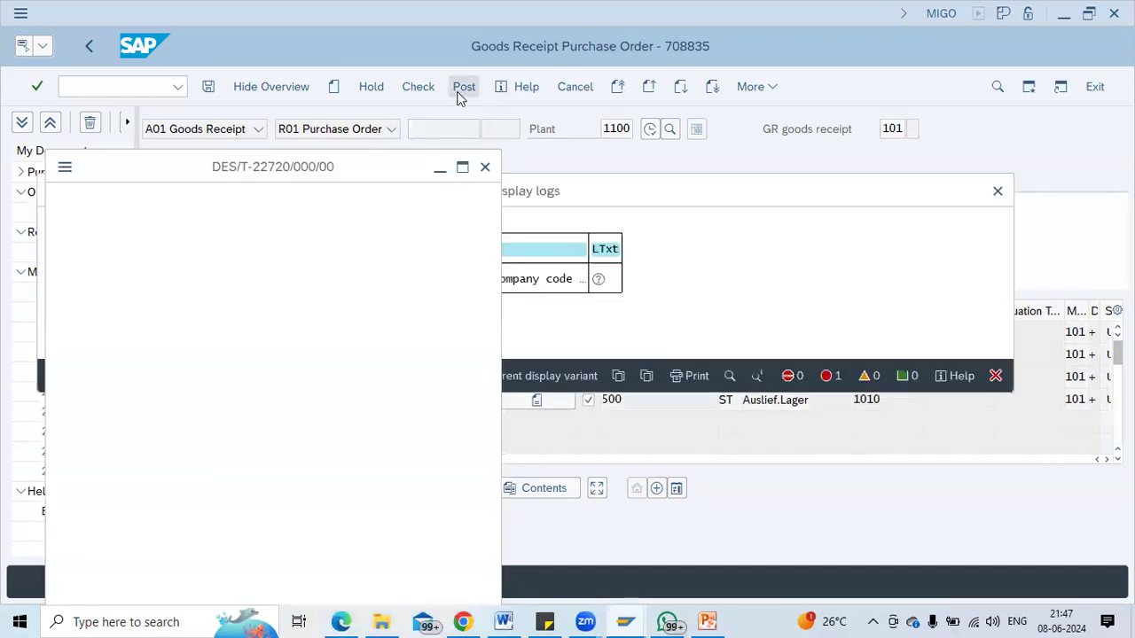
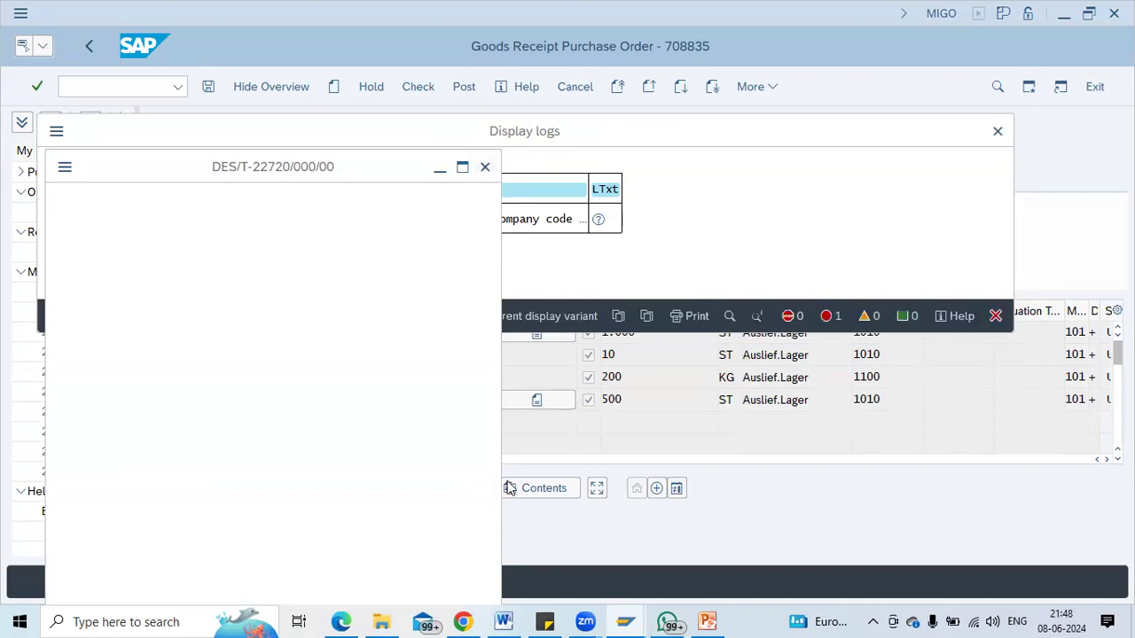
key(Escape)
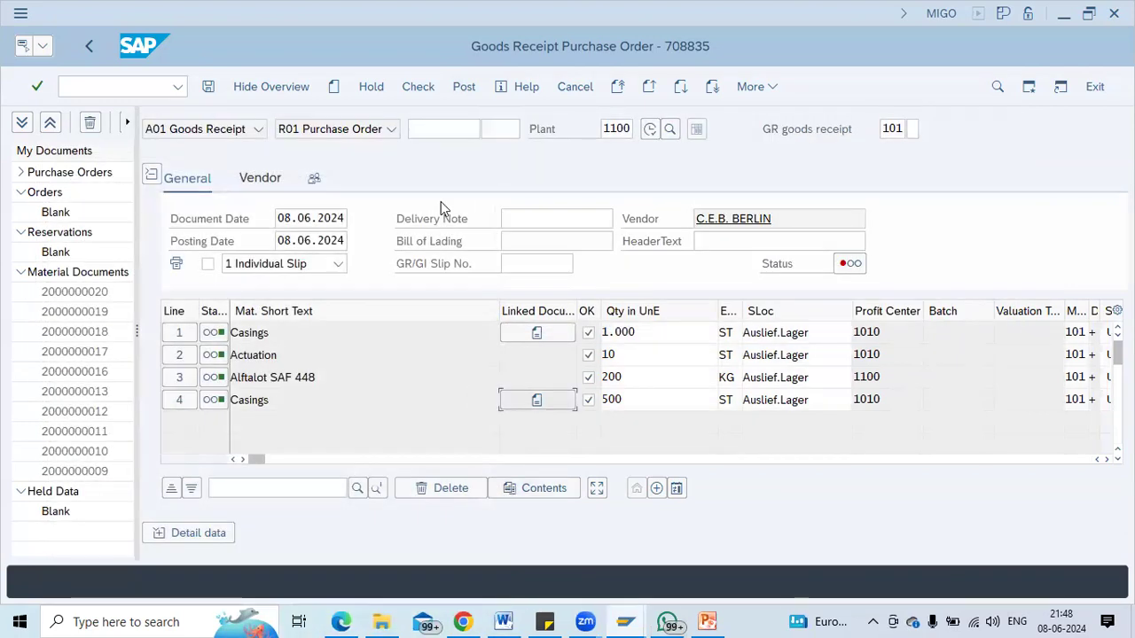
click(476, 86)
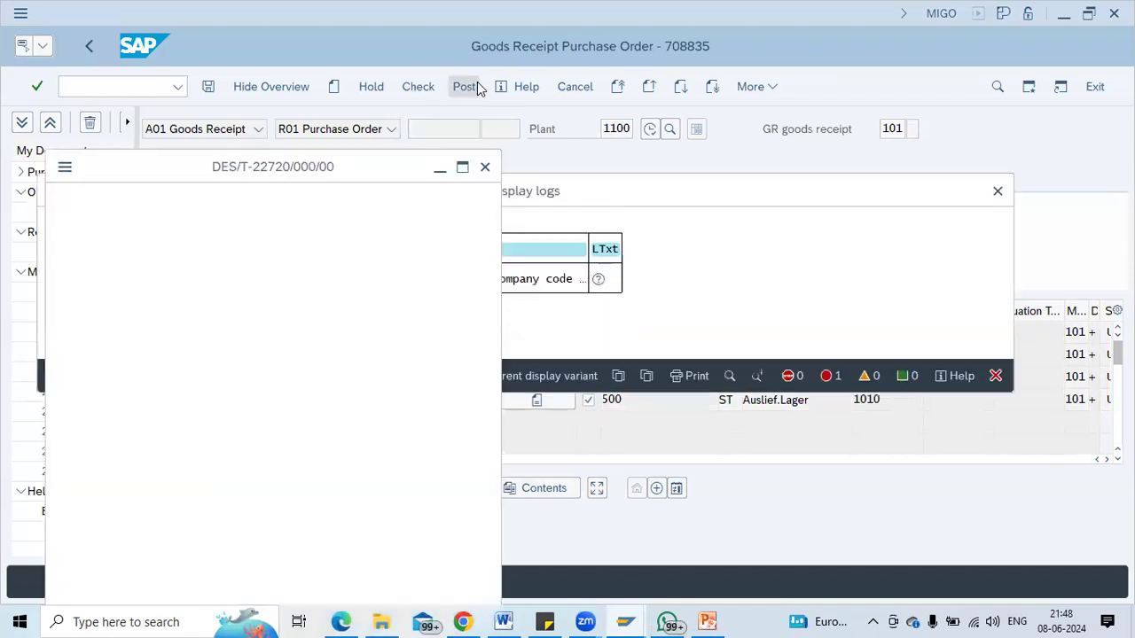
click(440, 169)
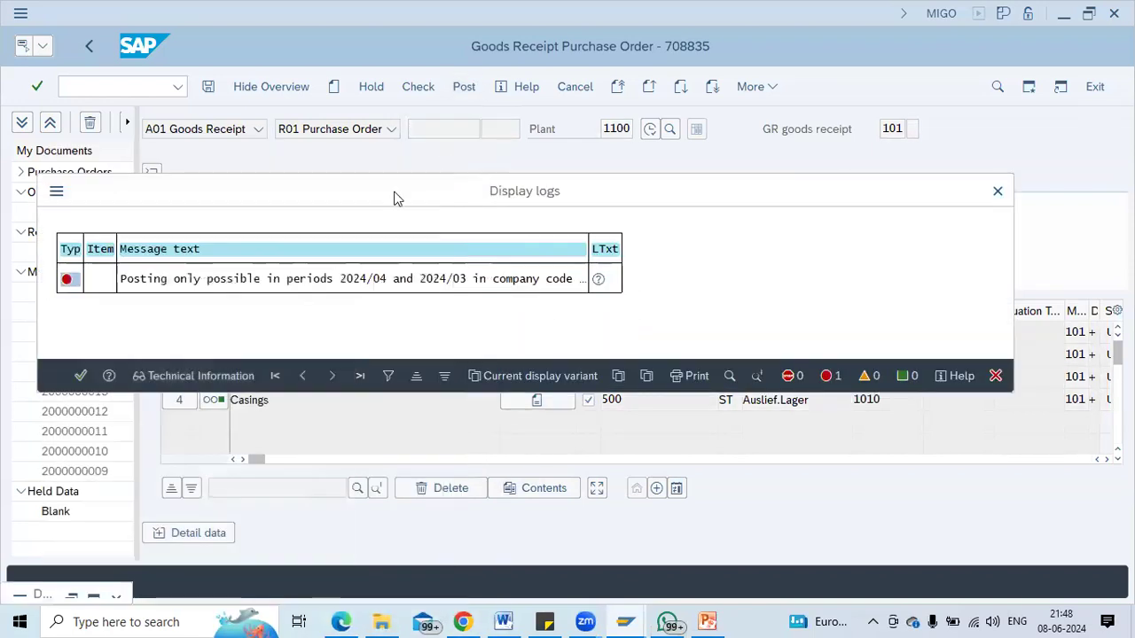
click(56, 192)
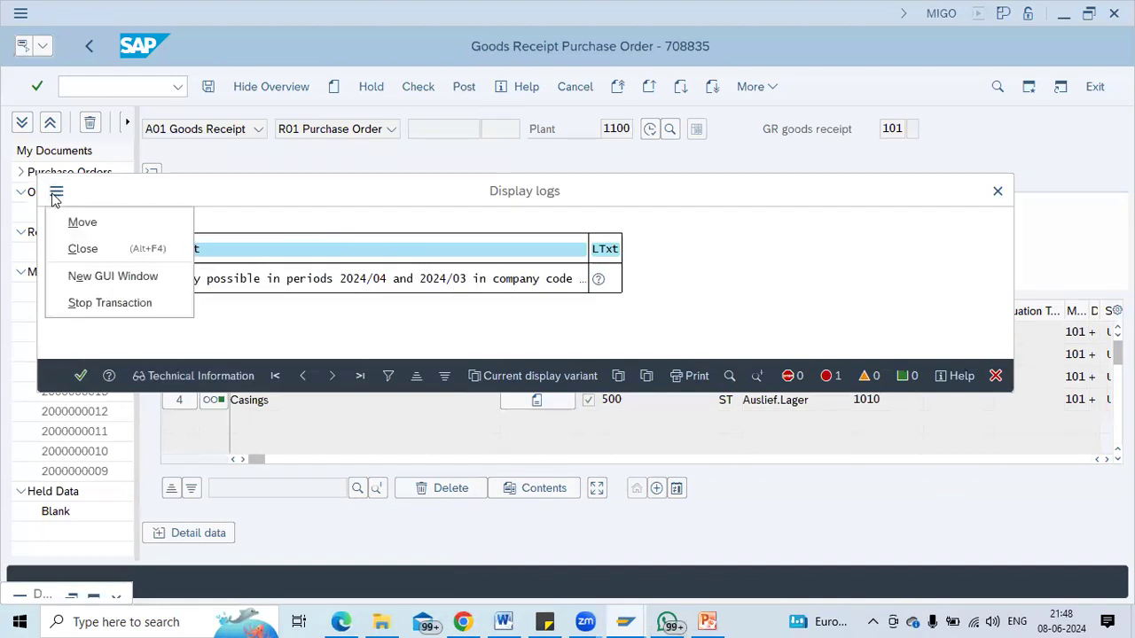
click(113, 277)
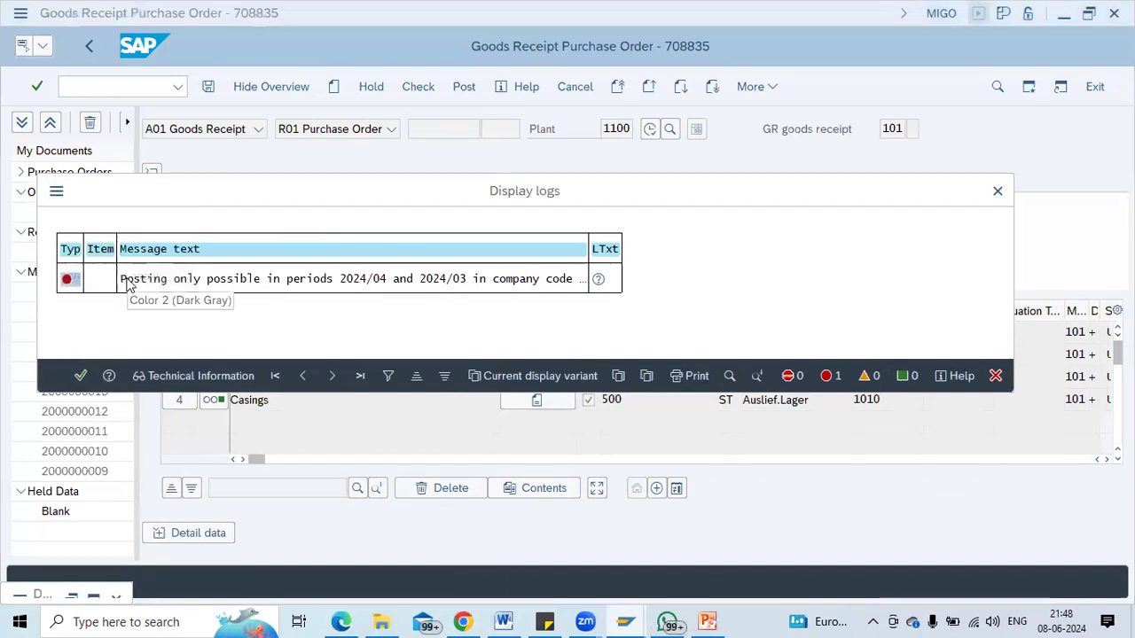
Display the MMRV posting period settings for company code 1000.
text(m)
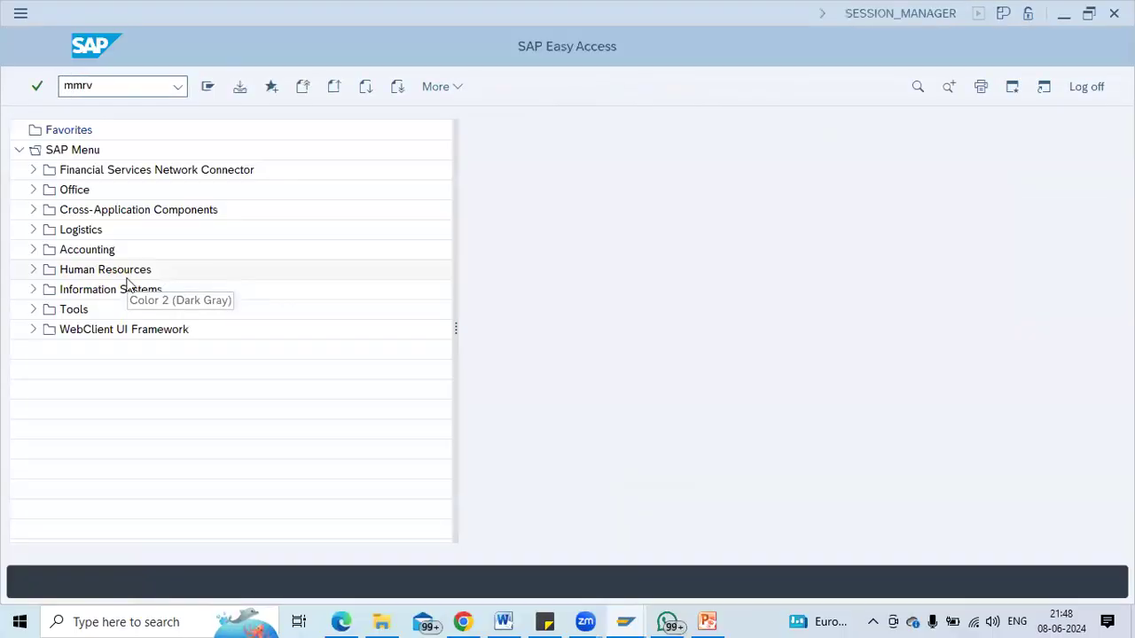
text(mrv)
key(Return)
text(1000)
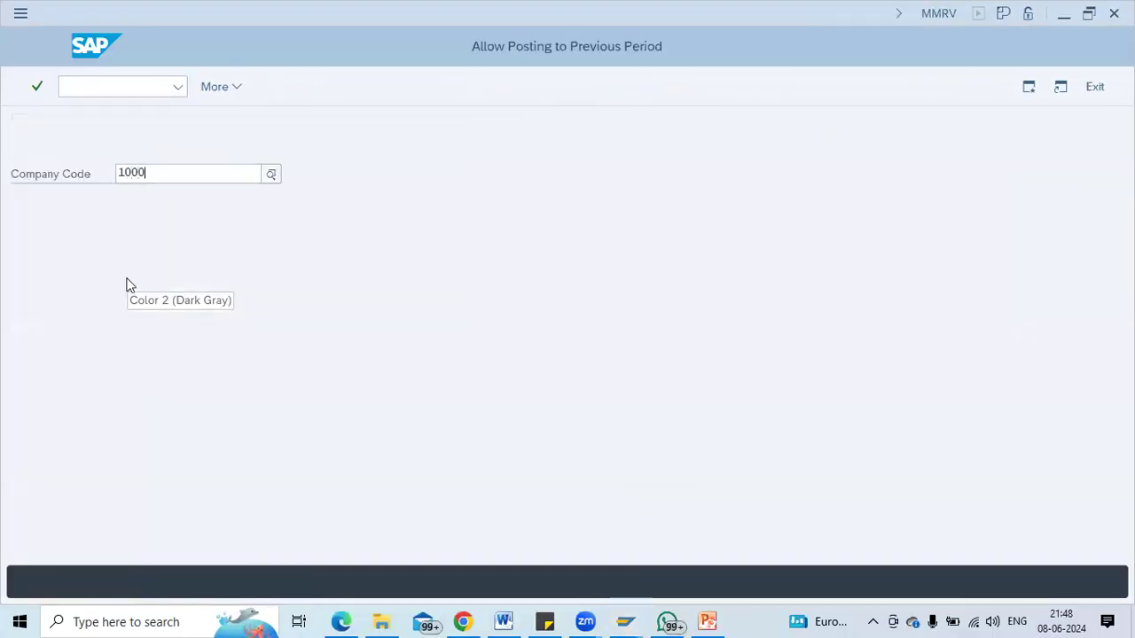
key(Return)
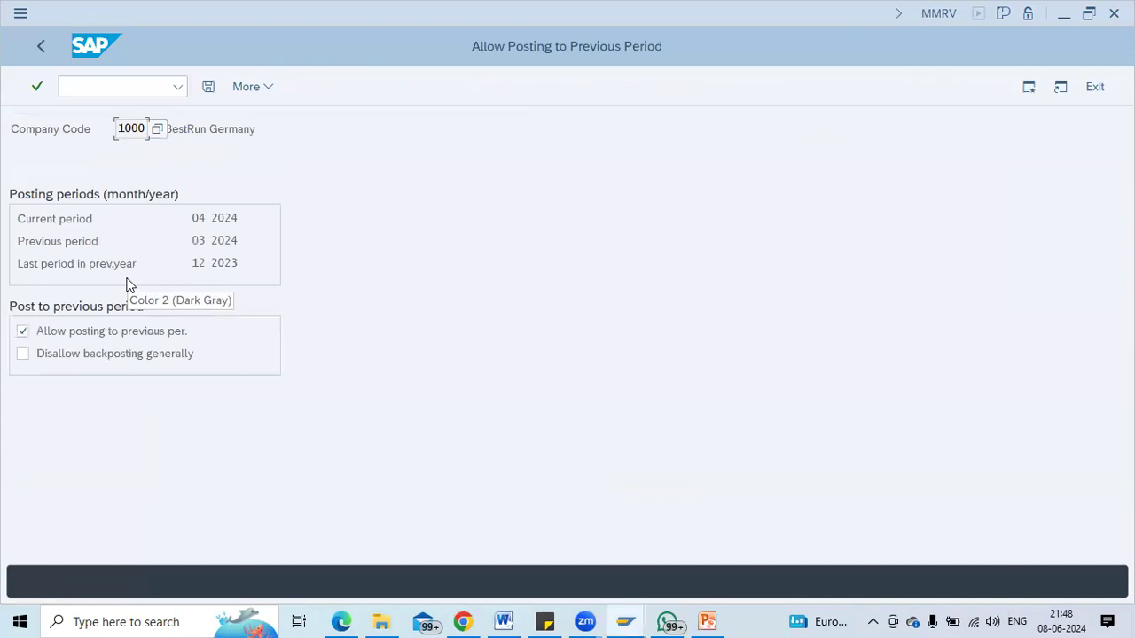
Close material master period 05/2024 for company code 1000 in MMPV.
click(104, 81)
text(/nmm)
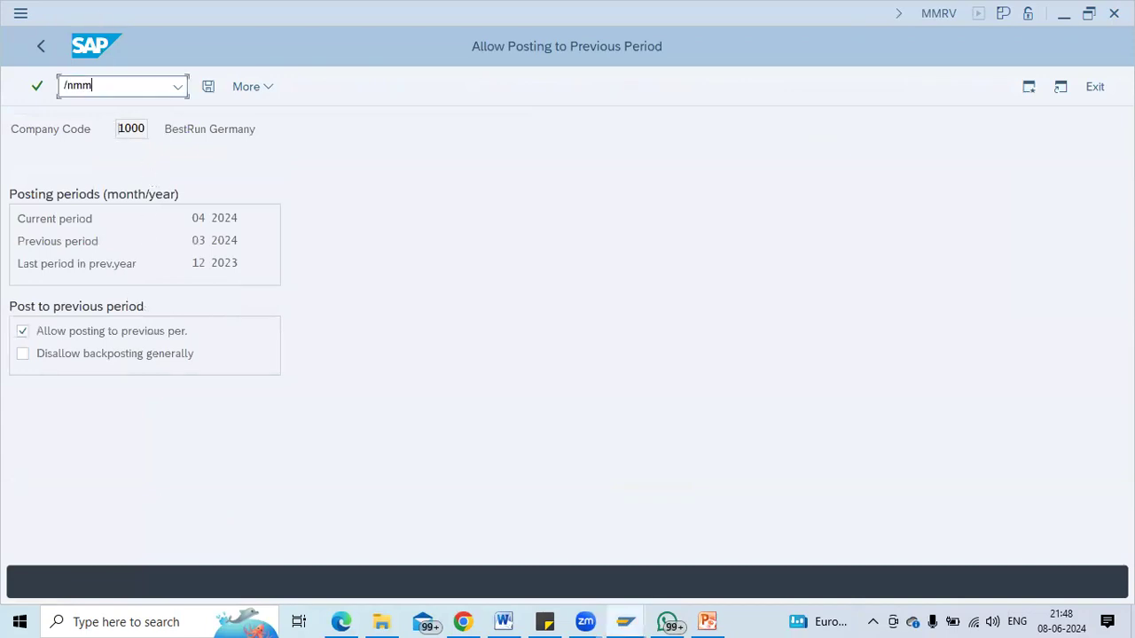
text(pv)
key(Return)
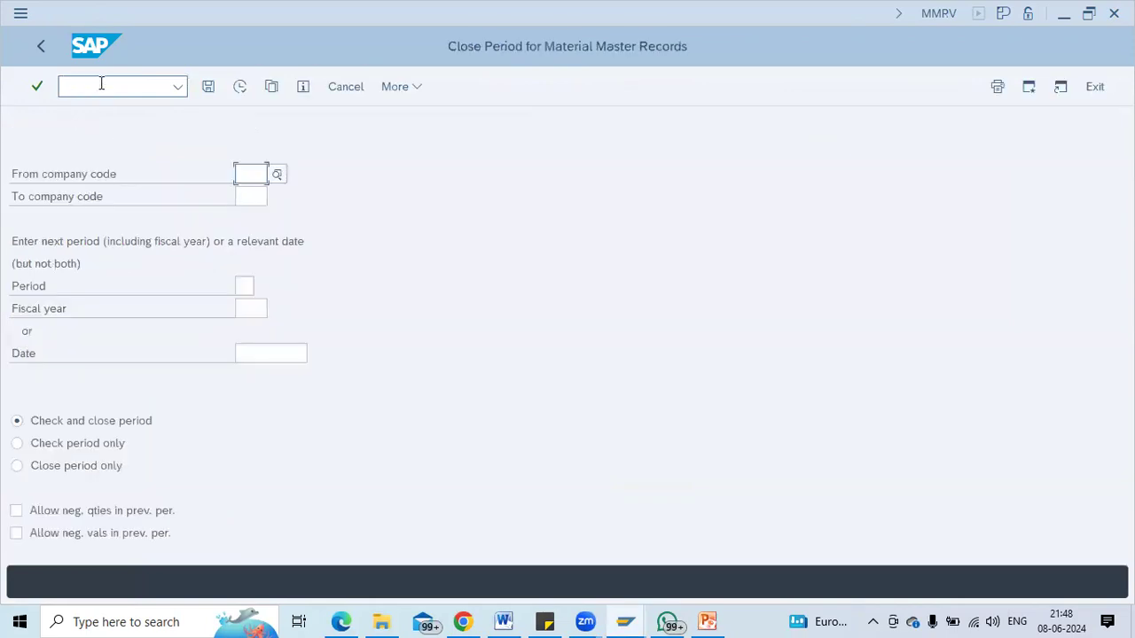
text(1000)
key(Tab)
key(Tab)
text(05)
key(Tab)
text(2)
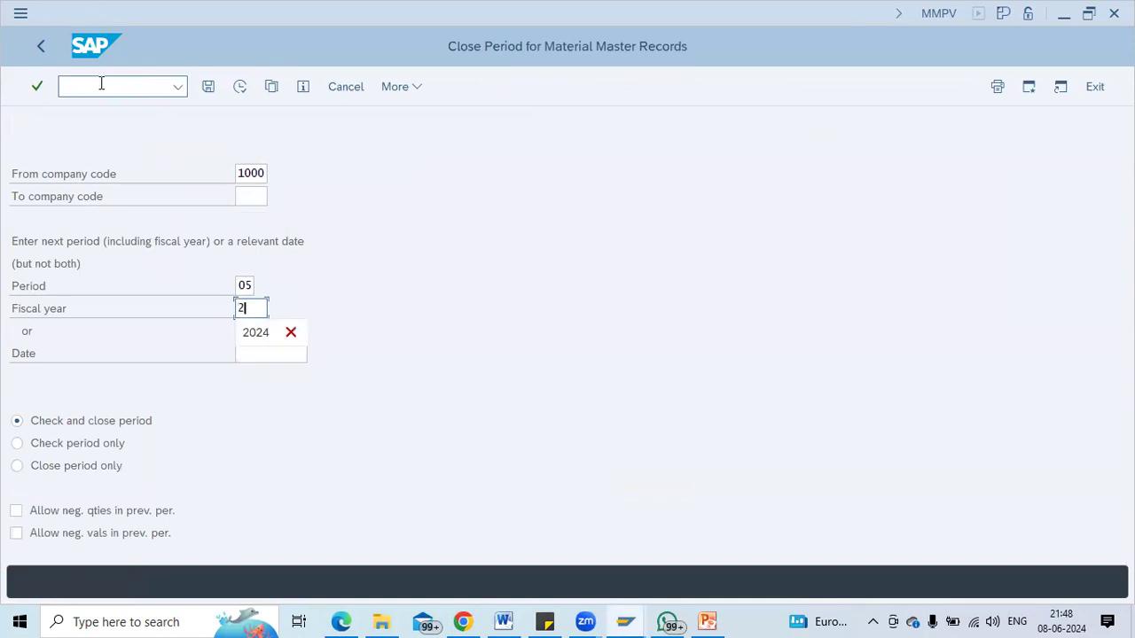
text(024)
key(Return)
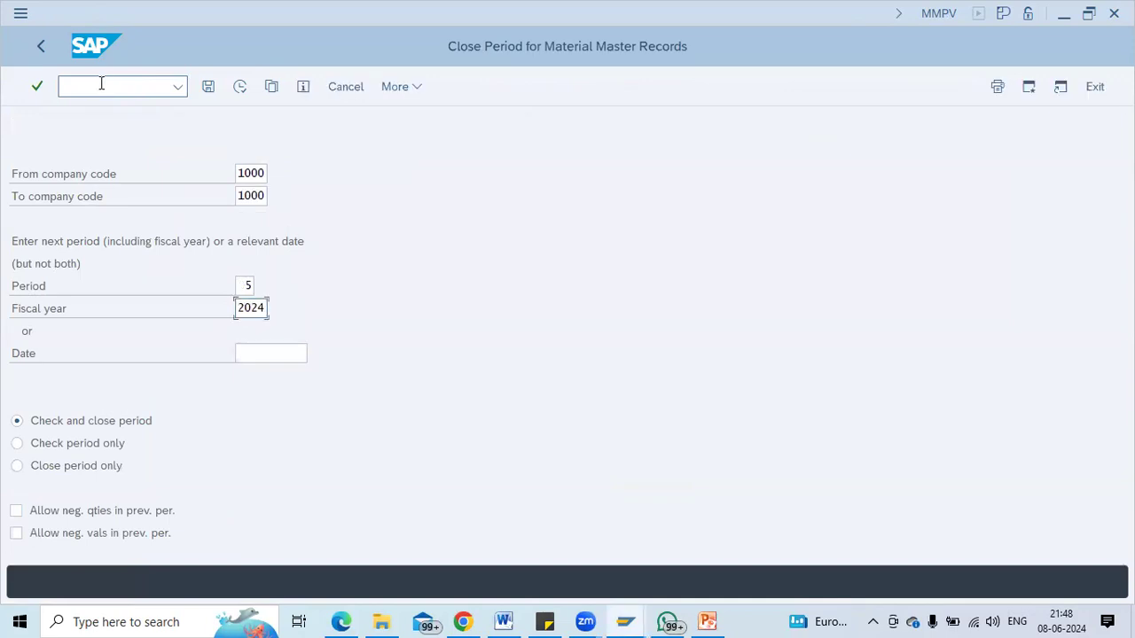
click(243, 90)
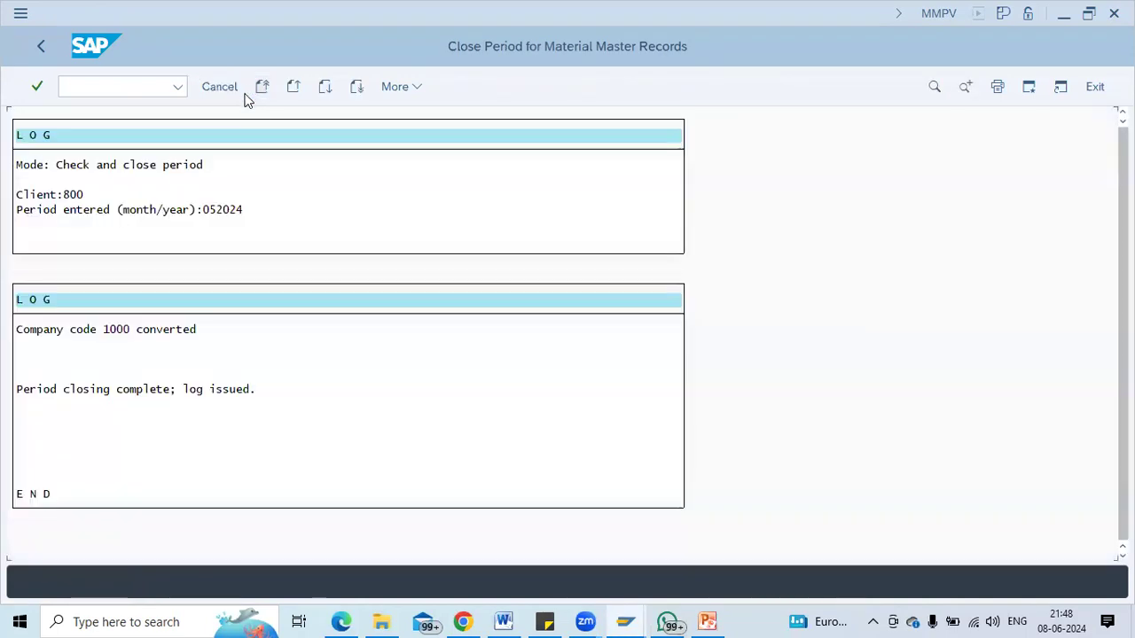
Close period 06/2024 as well, then switch back to the MIGO window.
click(246, 94)
key(Tab)
key(Tab)
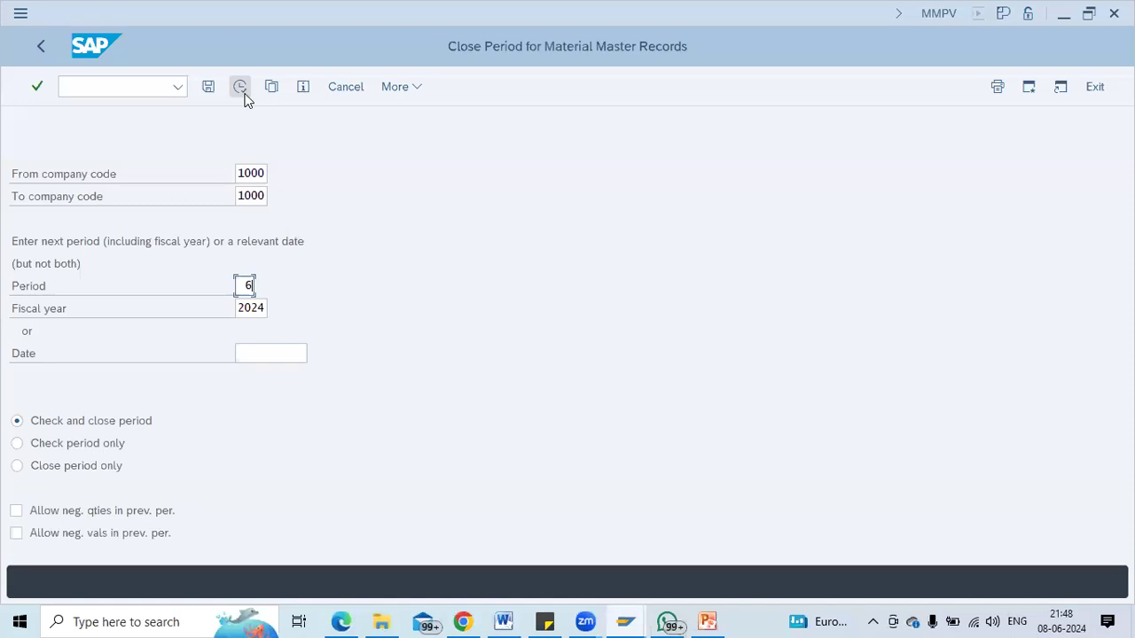
click(244, 93)
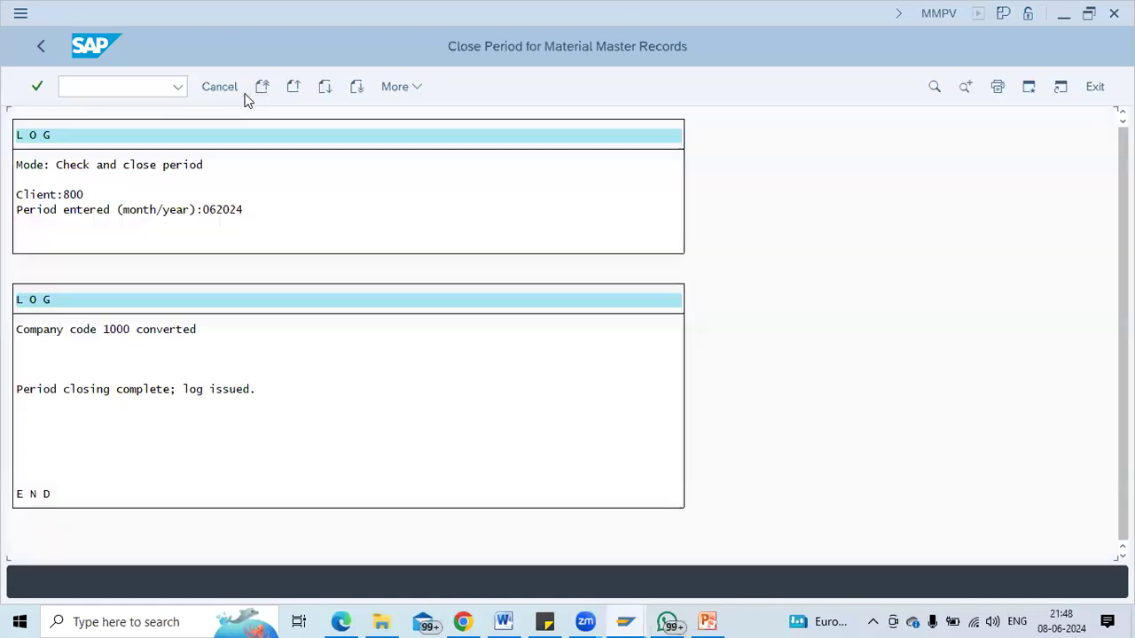
key(alt+Tab)
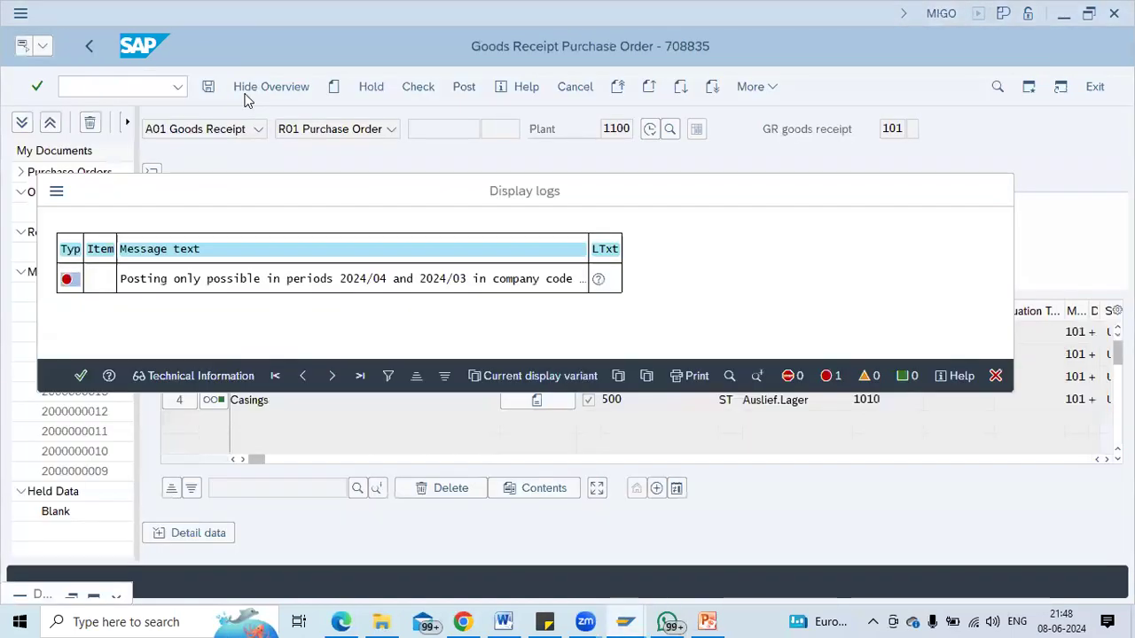
Check and try posting the goods receipt, dismissing the valuation type error.
click(427, 94)
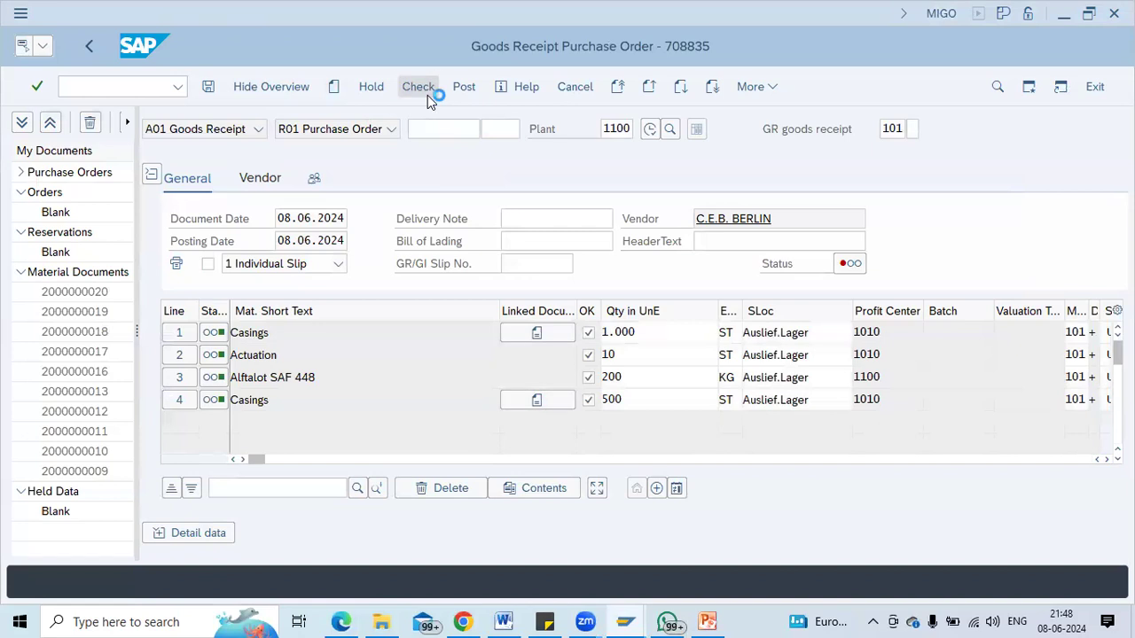
key(Return)
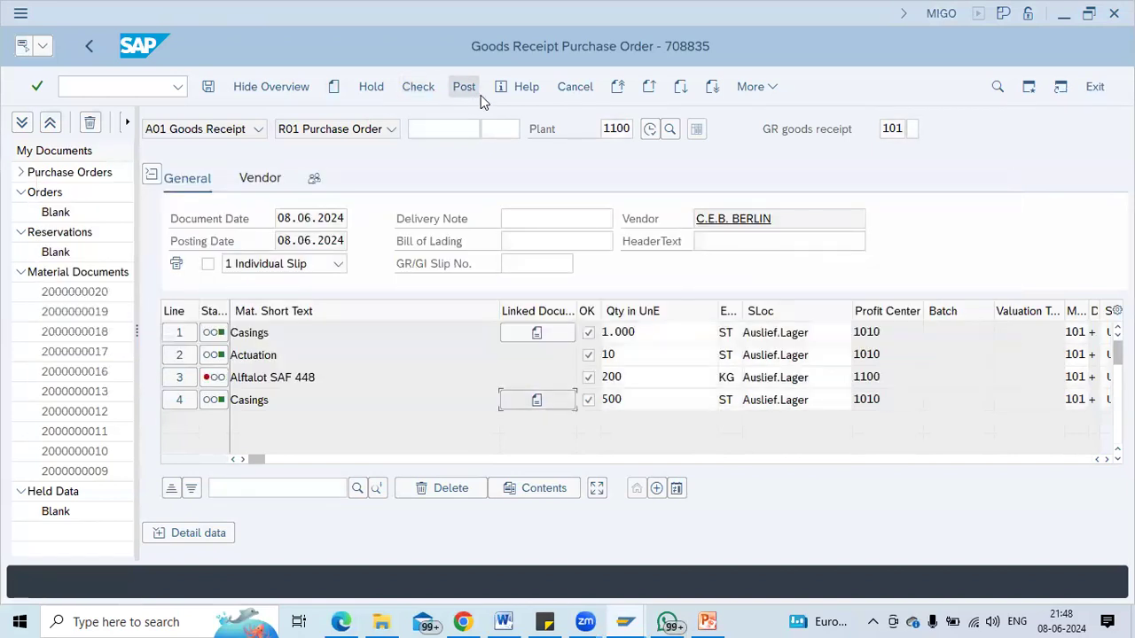
click(476, 90)
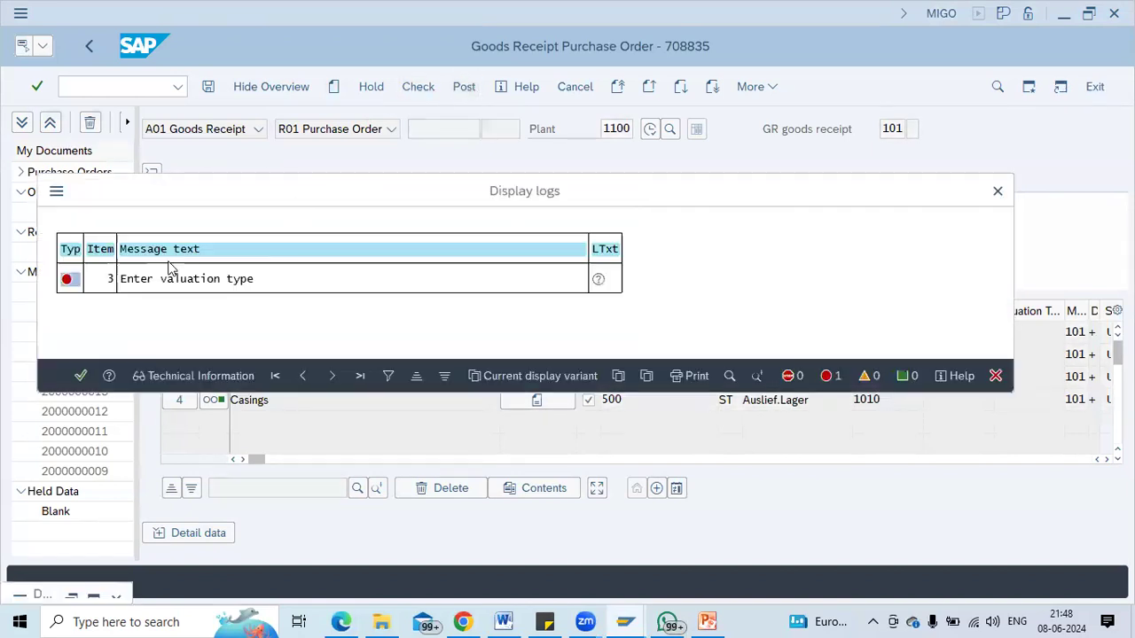
key(Return)
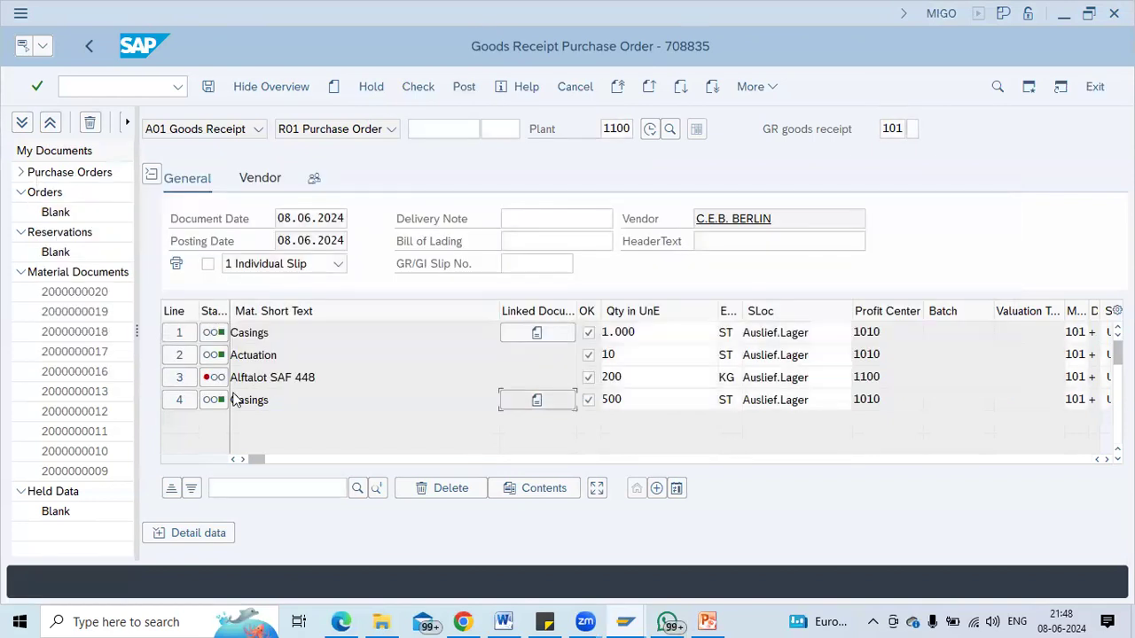
Review item 3's detail tabs, ending on its Purchase Order Data.
click(179, 379)
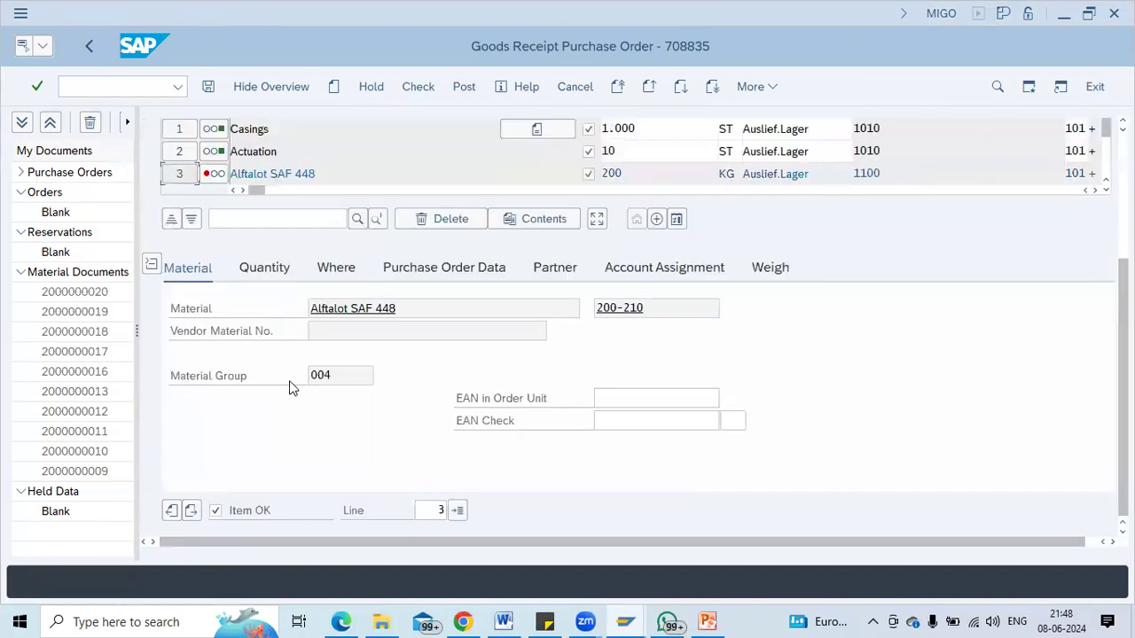
click(264, 268)
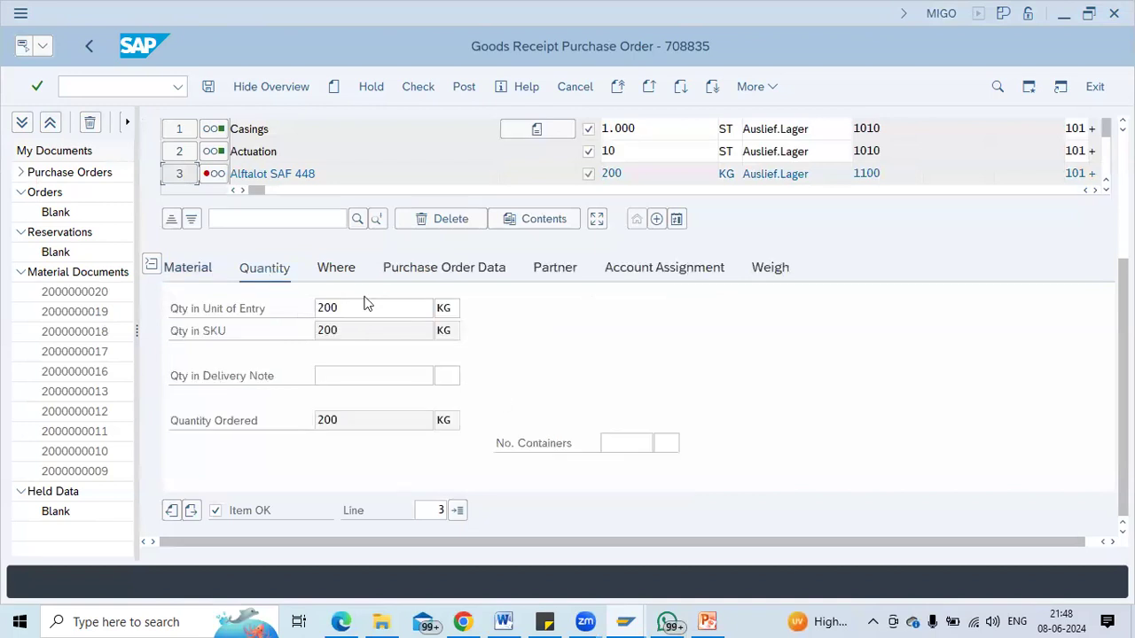
click(335, 272)
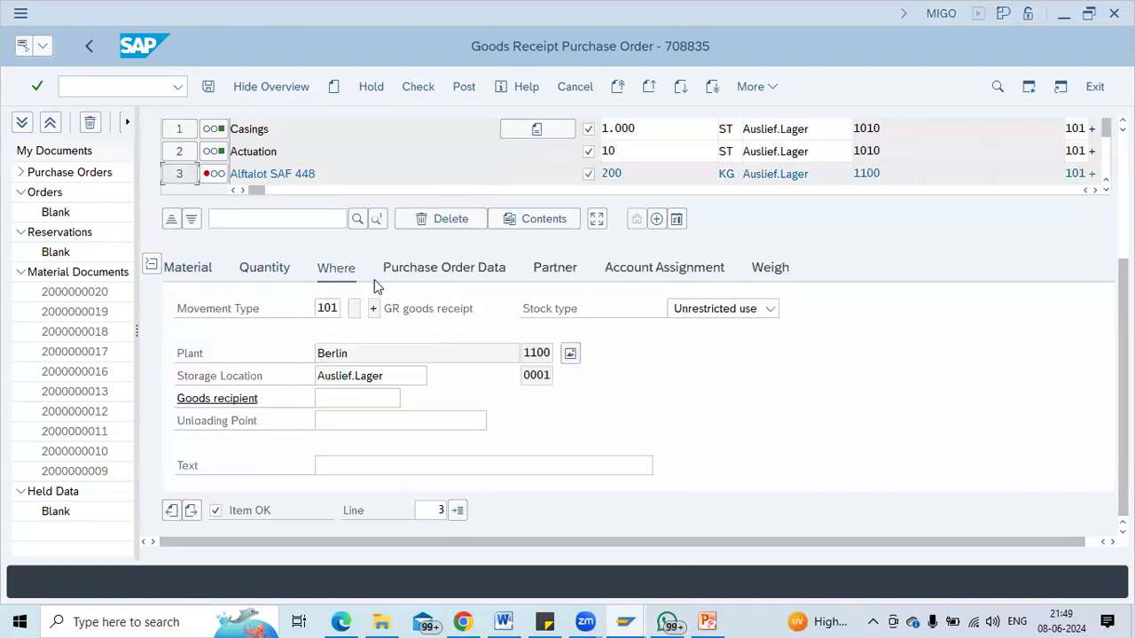
click(404, 272)
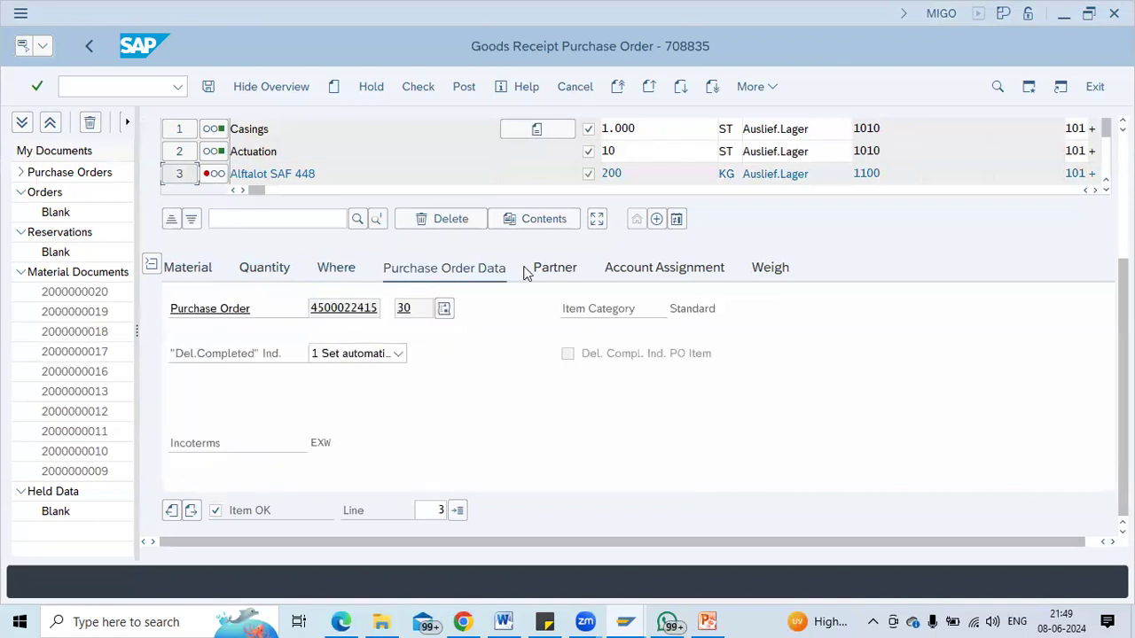
click(553, 268)
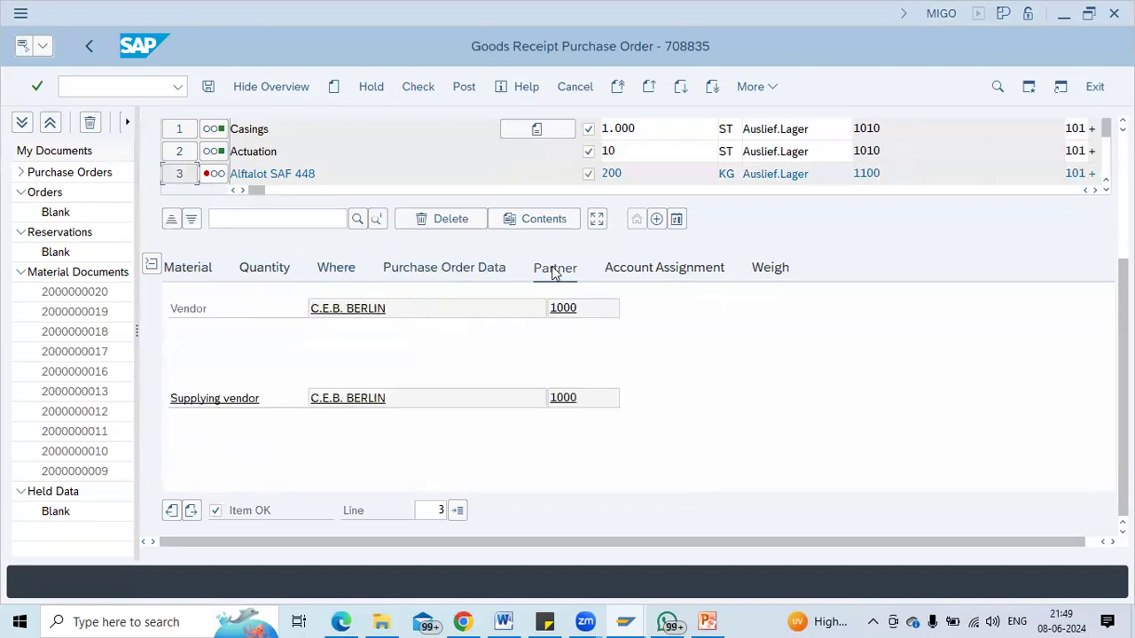
click(647, 277)
click(788, 265)
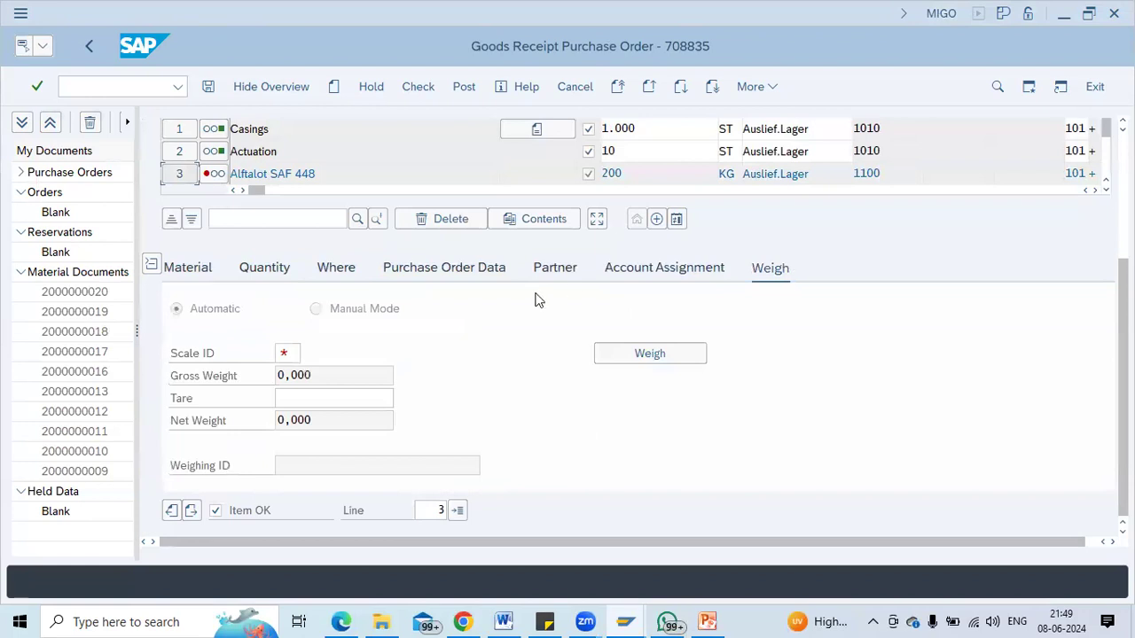
click(263, 267)
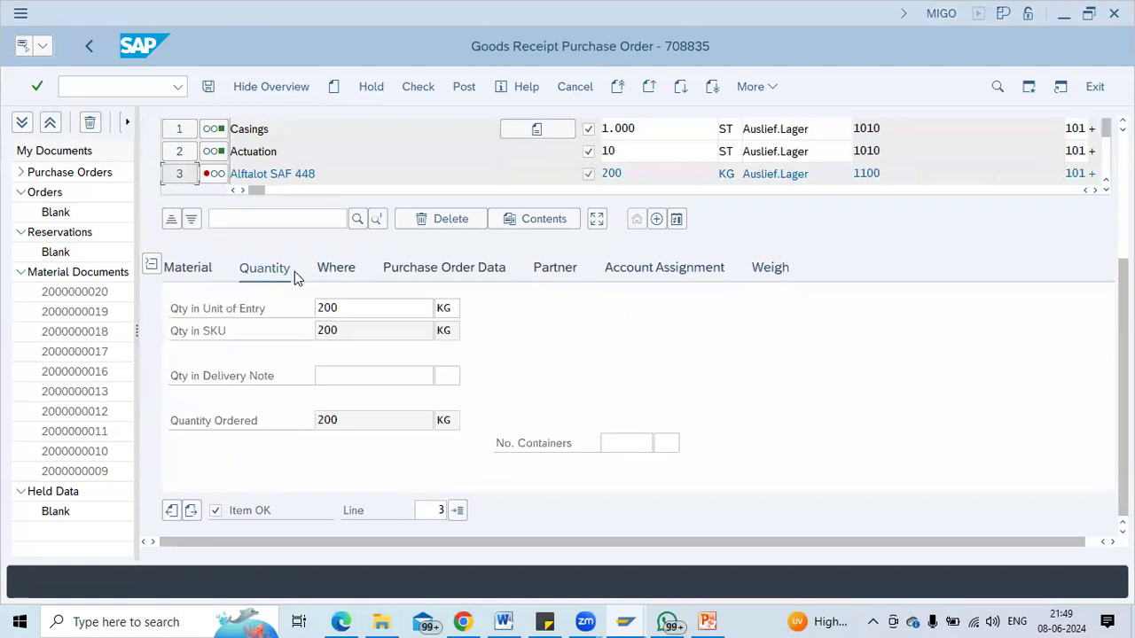
click(336, 268)
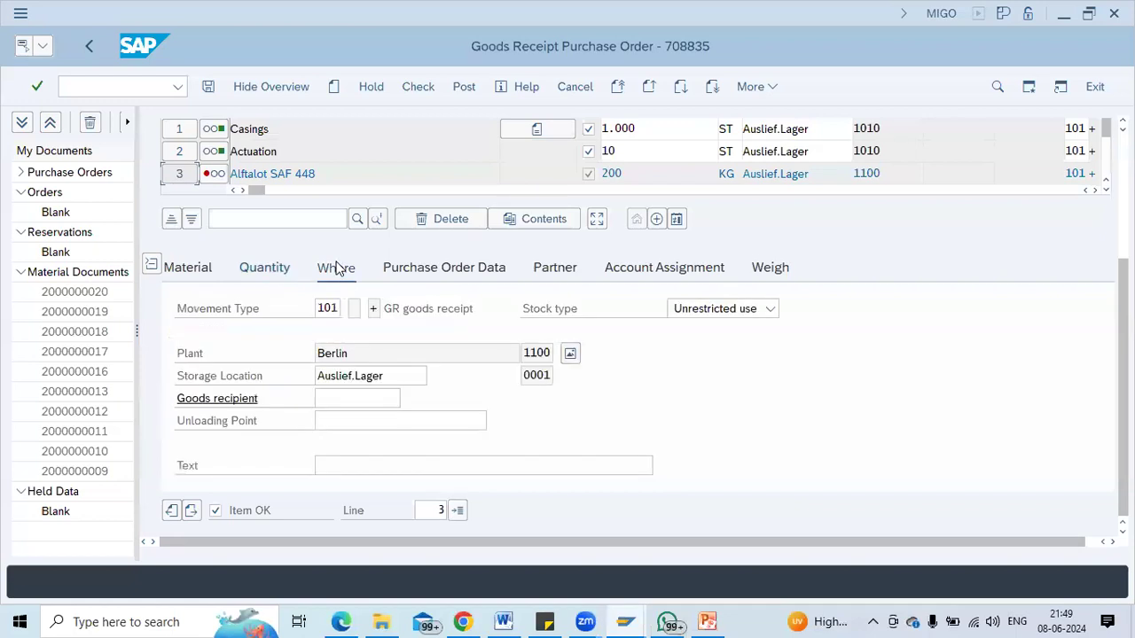
click(410, 270)
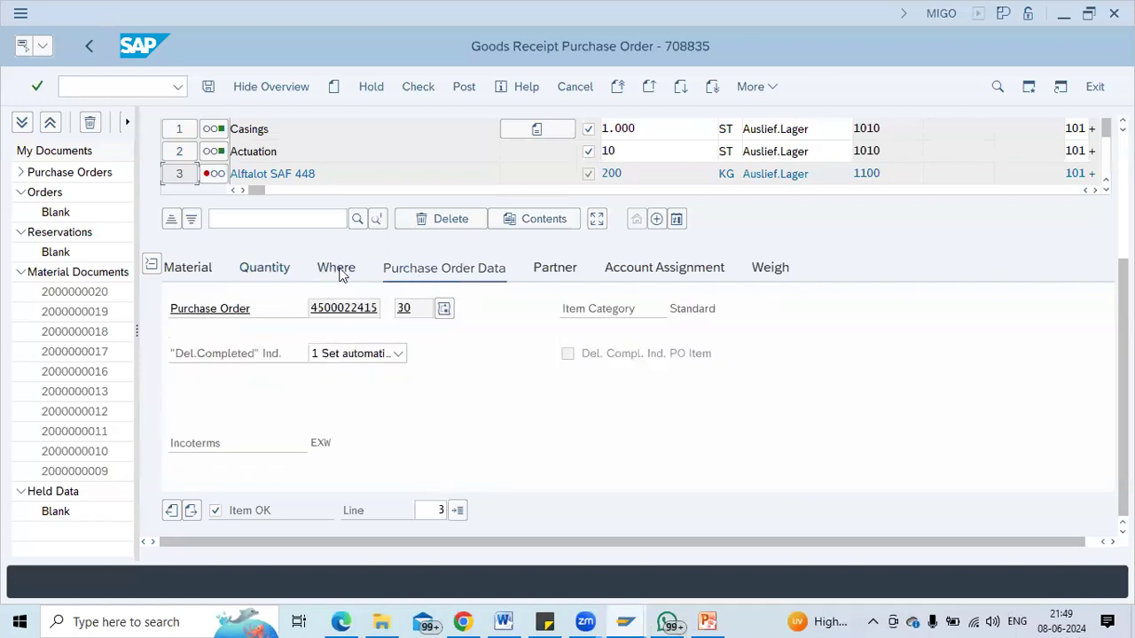
click(589, 175)
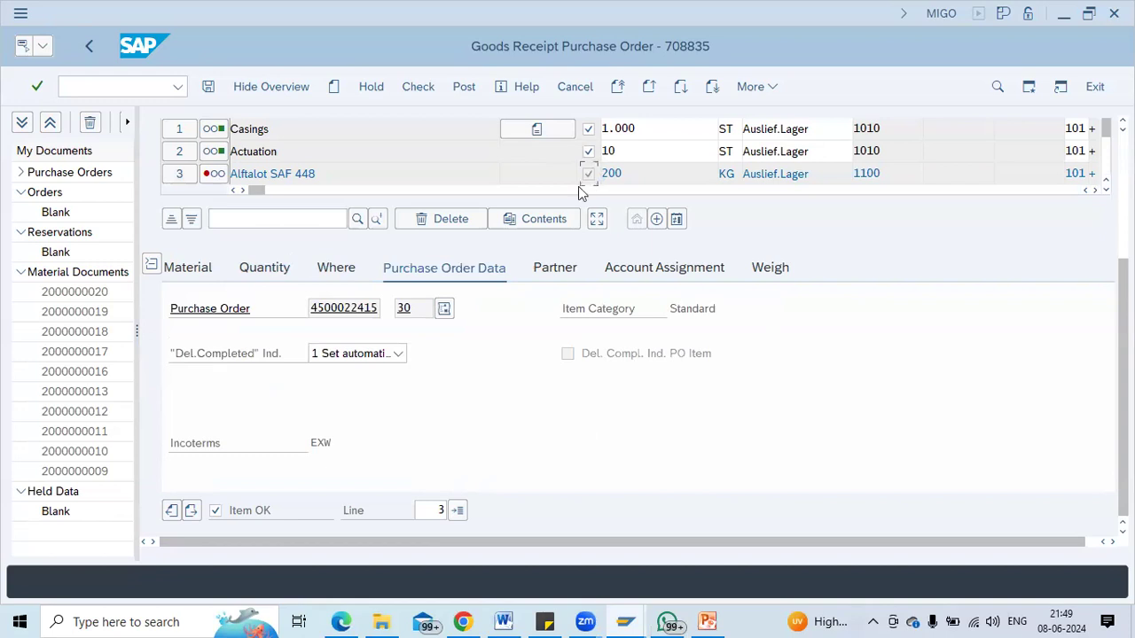
click(216, 513)
click(419, 86)
click(459, 89)
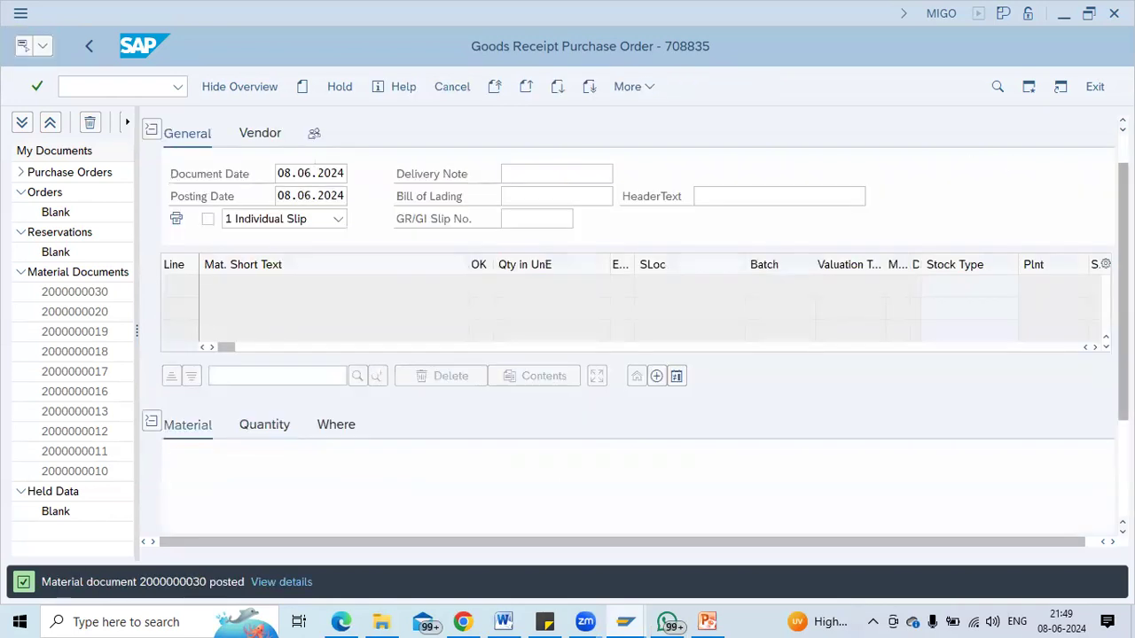
click(225, 130)
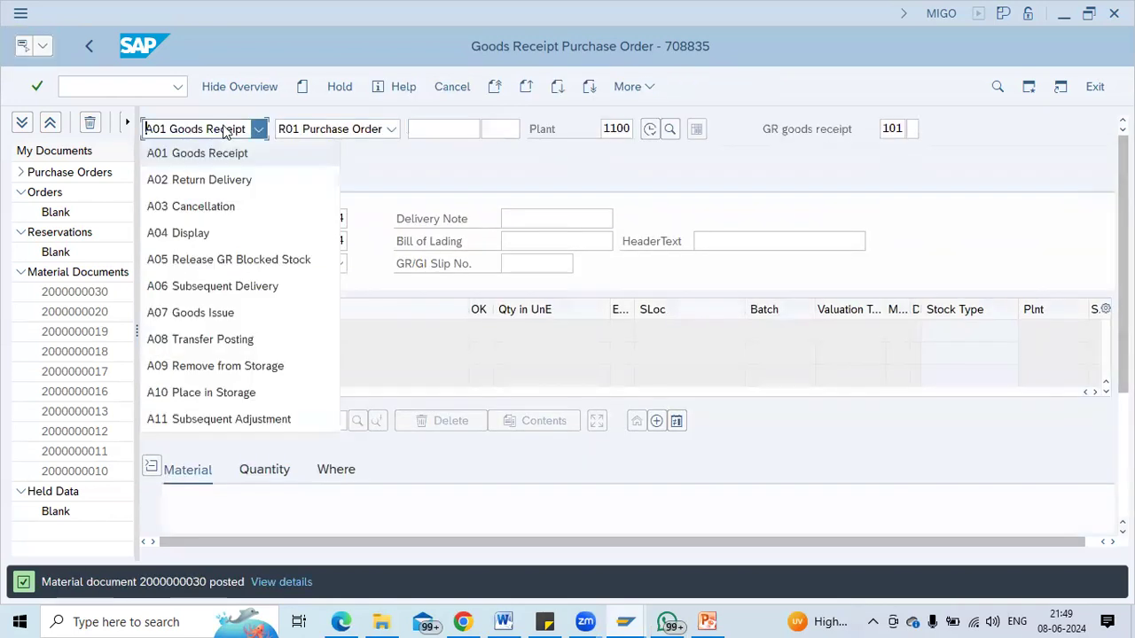
click(190, 233)
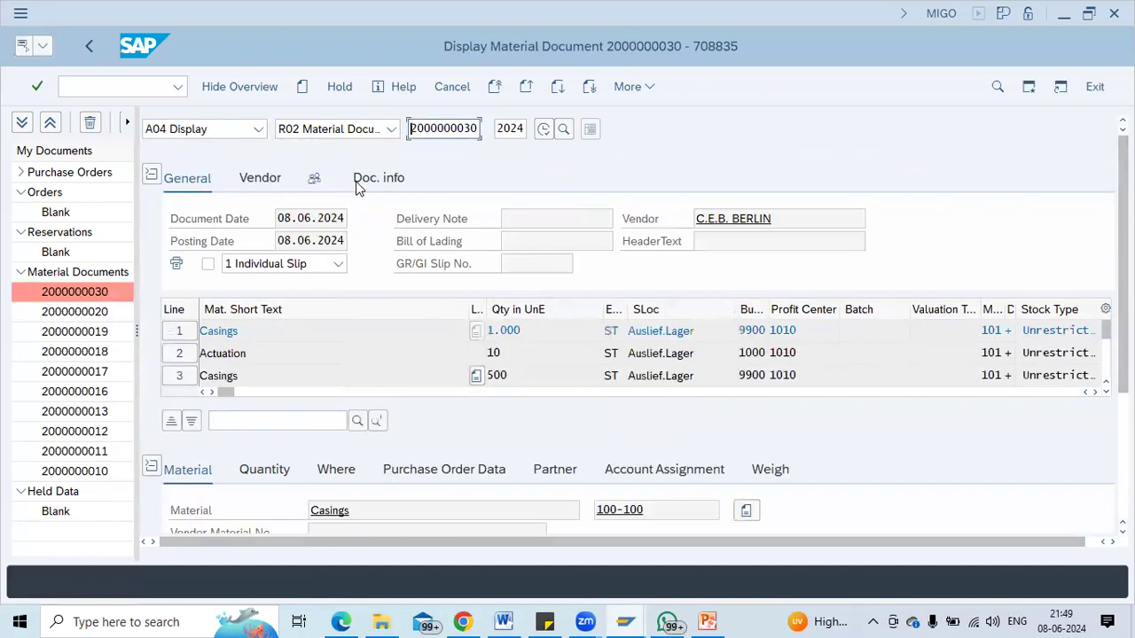
click(359, 182)
click(751, 221)
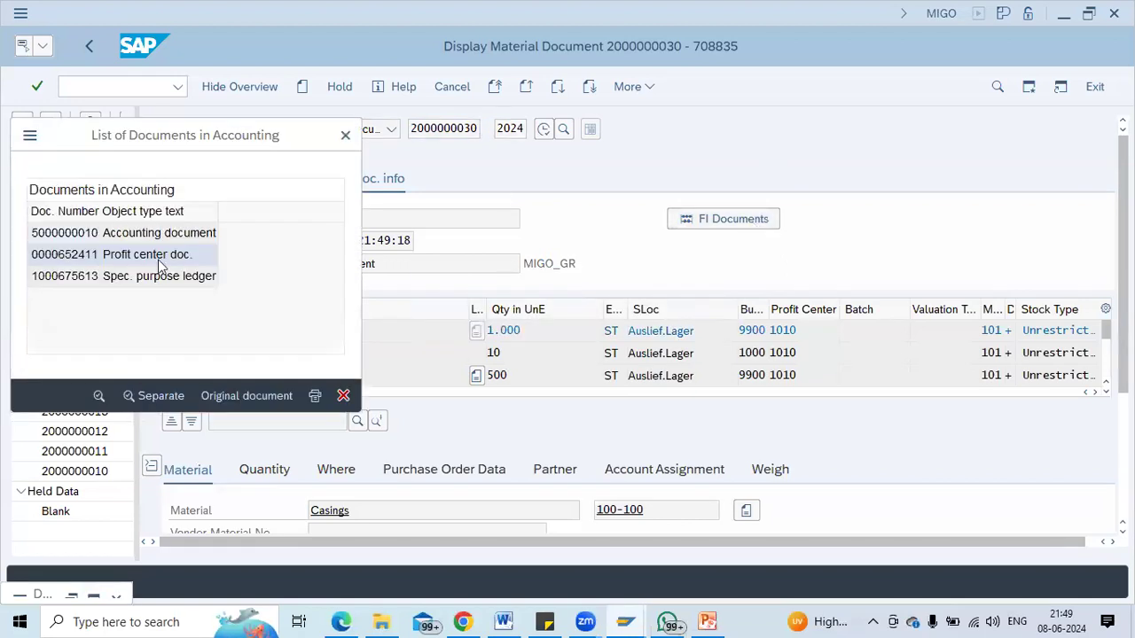
double_click(149, 234)
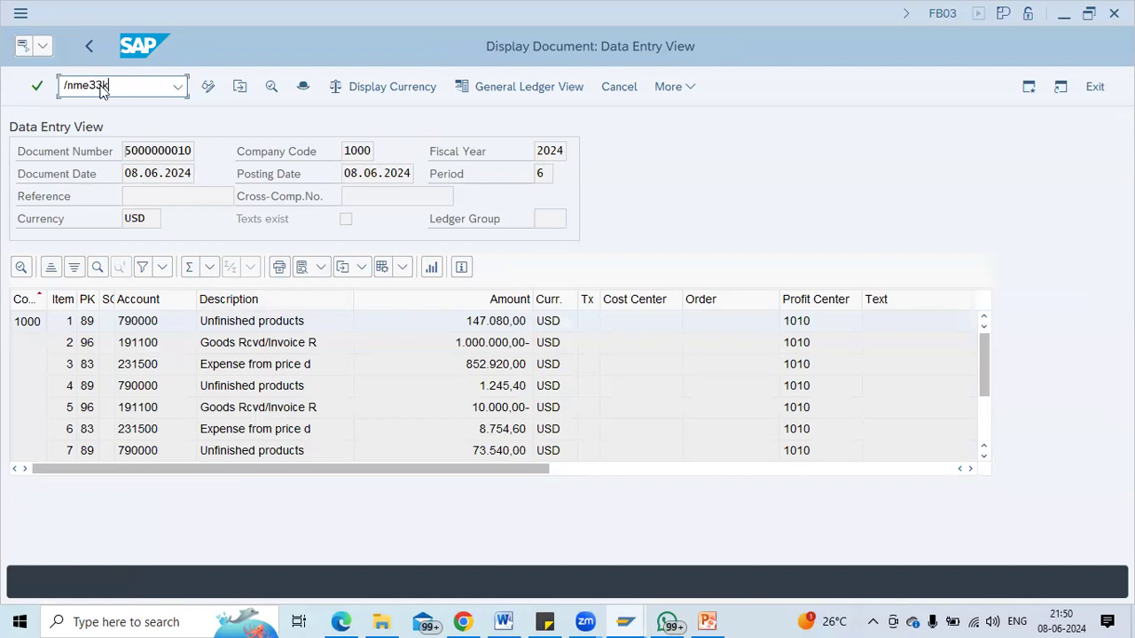
key(Return)
key(Return)
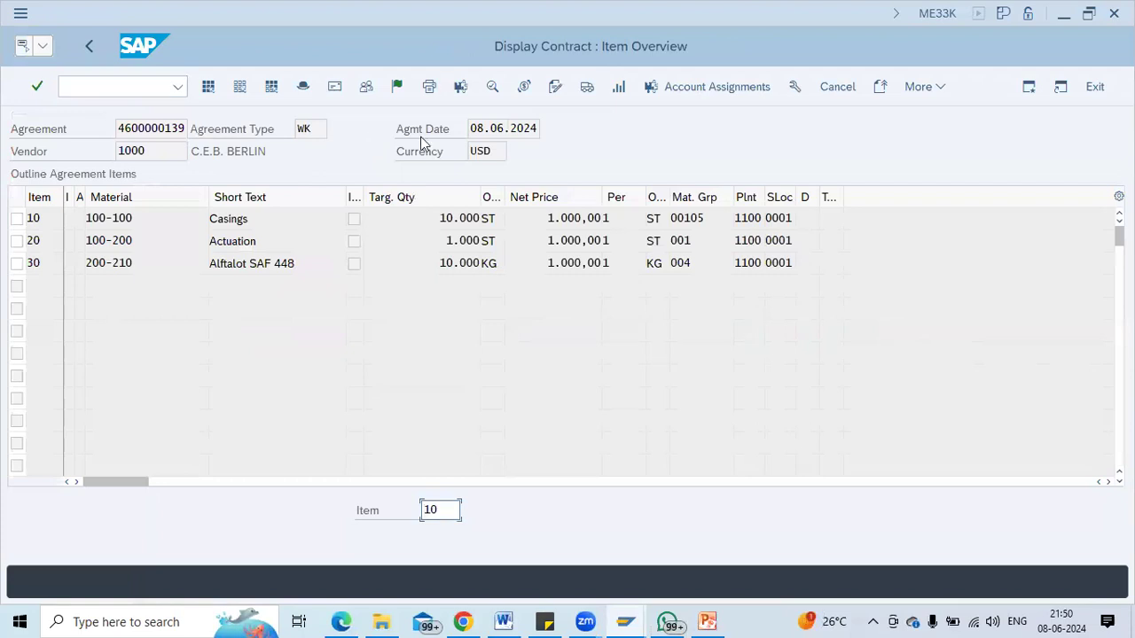
click(917, 86)
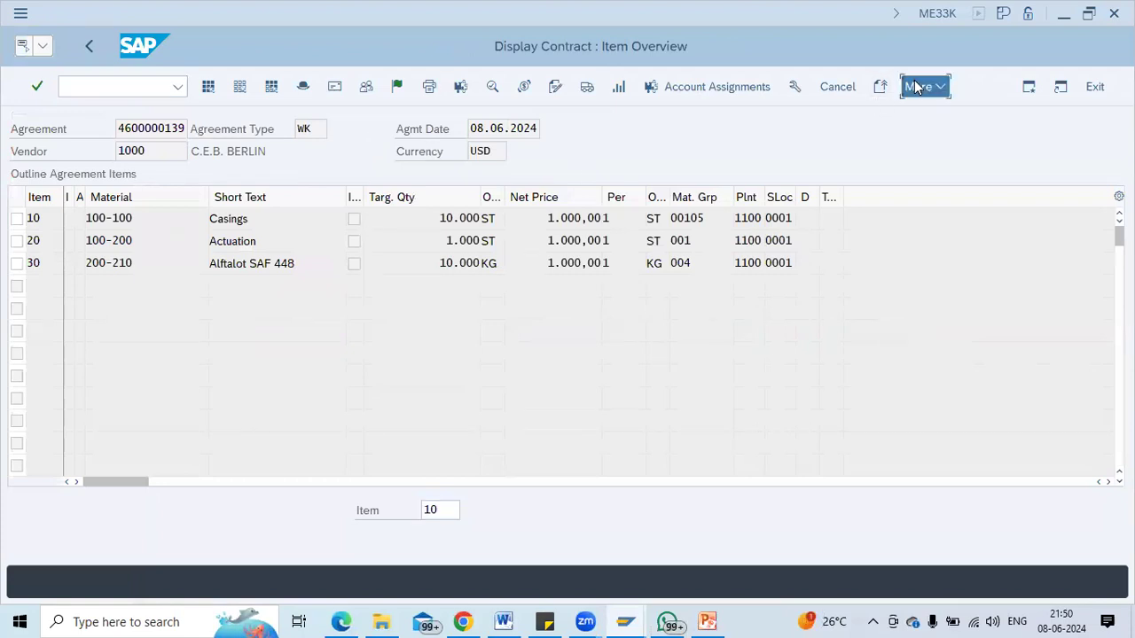
mouse_move(967, 195)
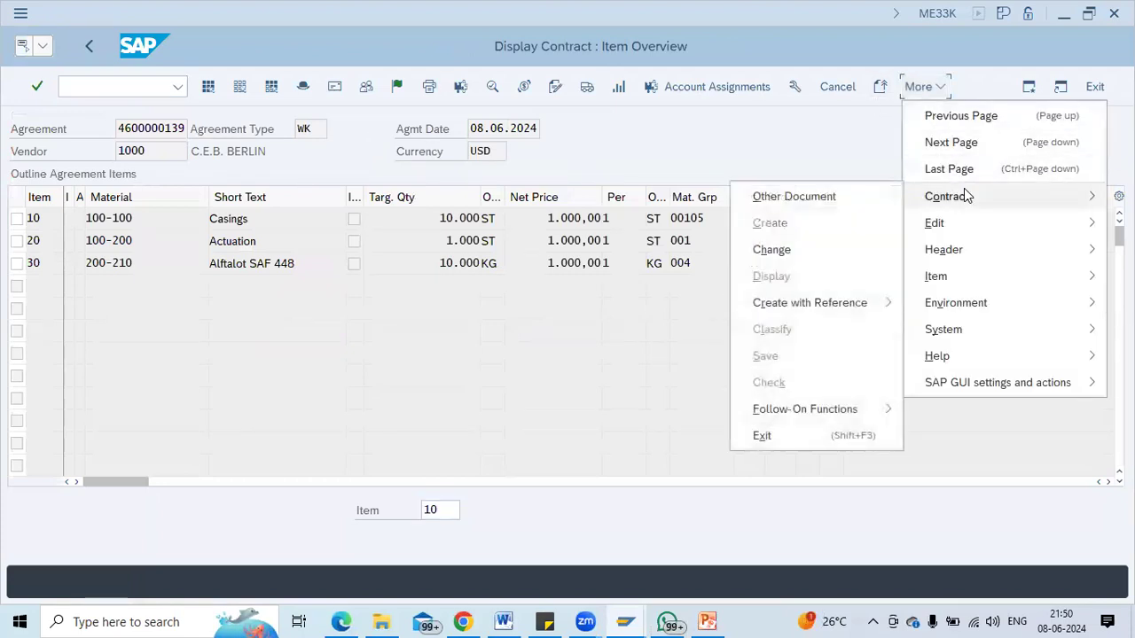
mouse_move(975, 253)
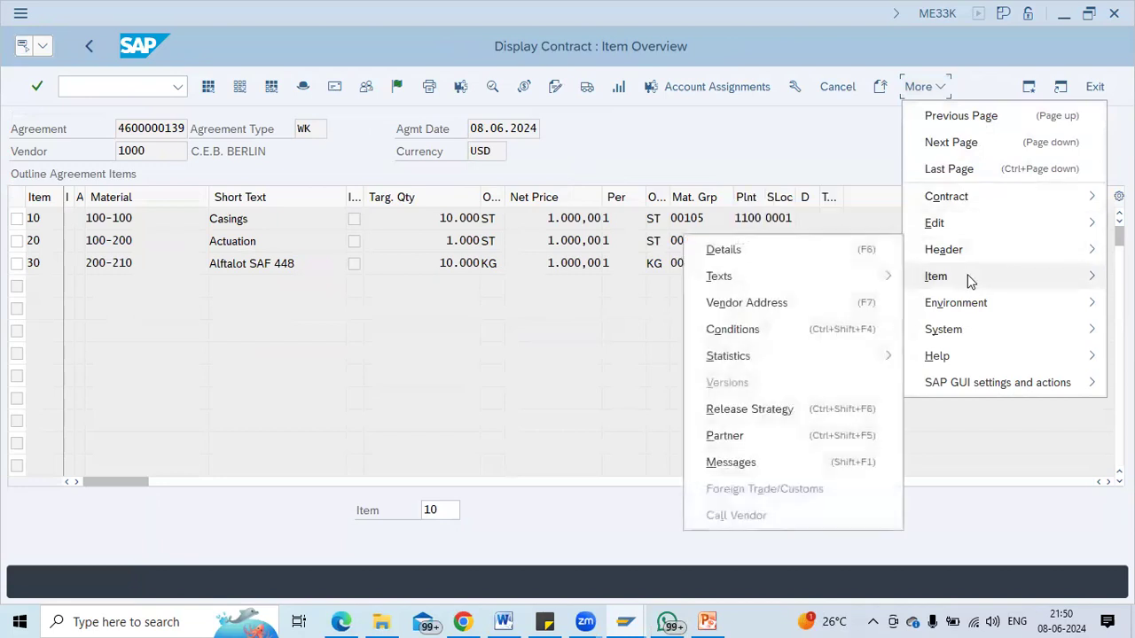
mouse_move(969, 280)
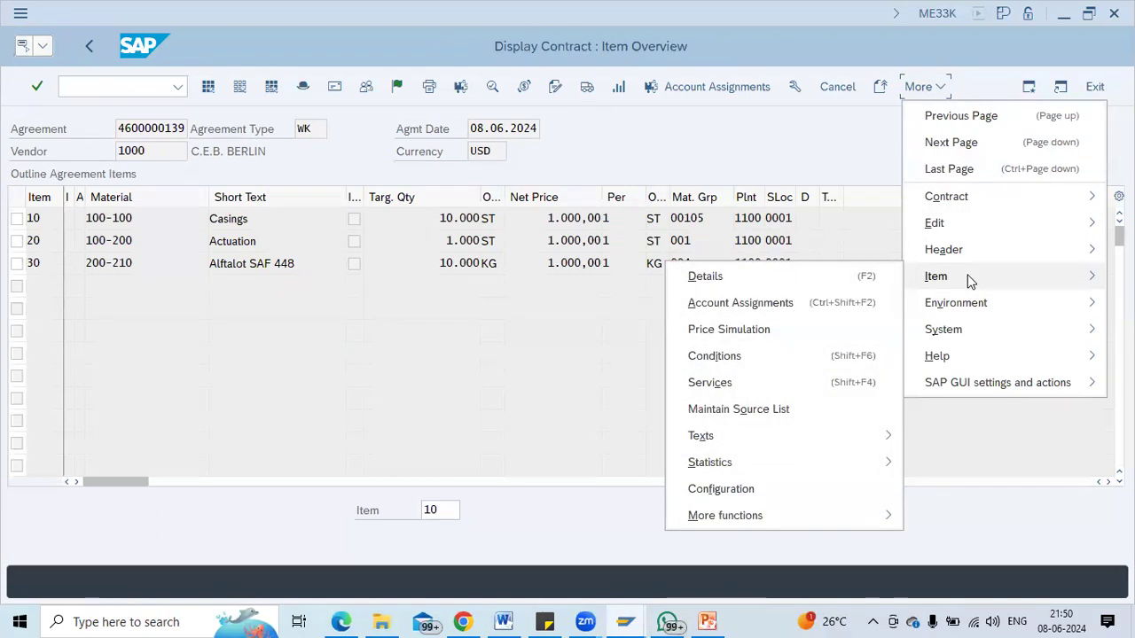
mouse_move(818, 516)
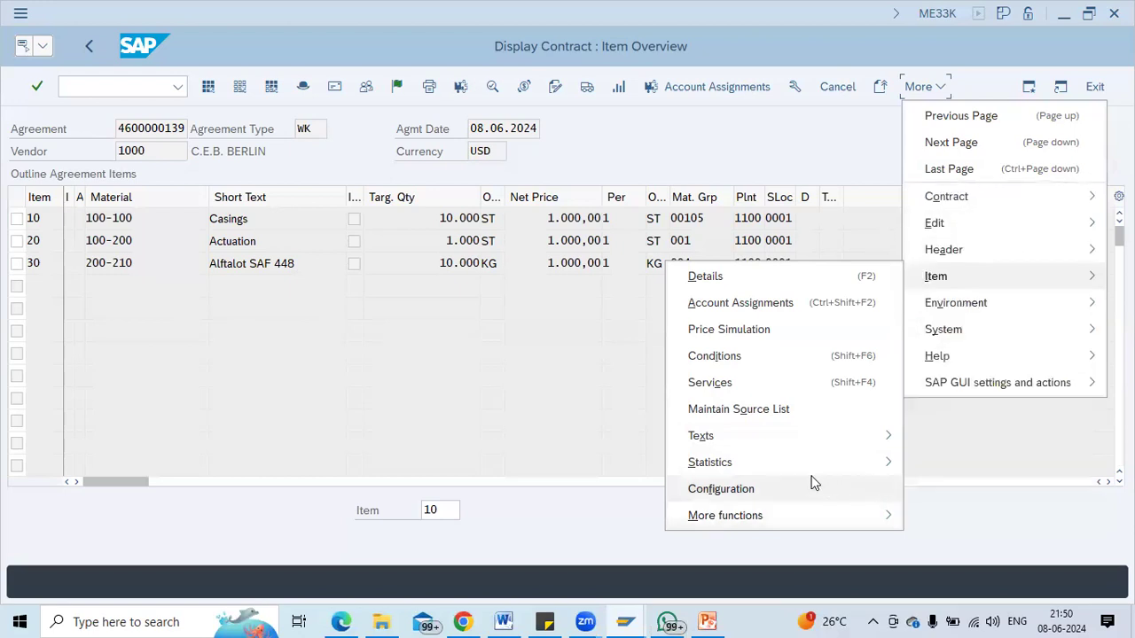
mouse_move(937, 310)
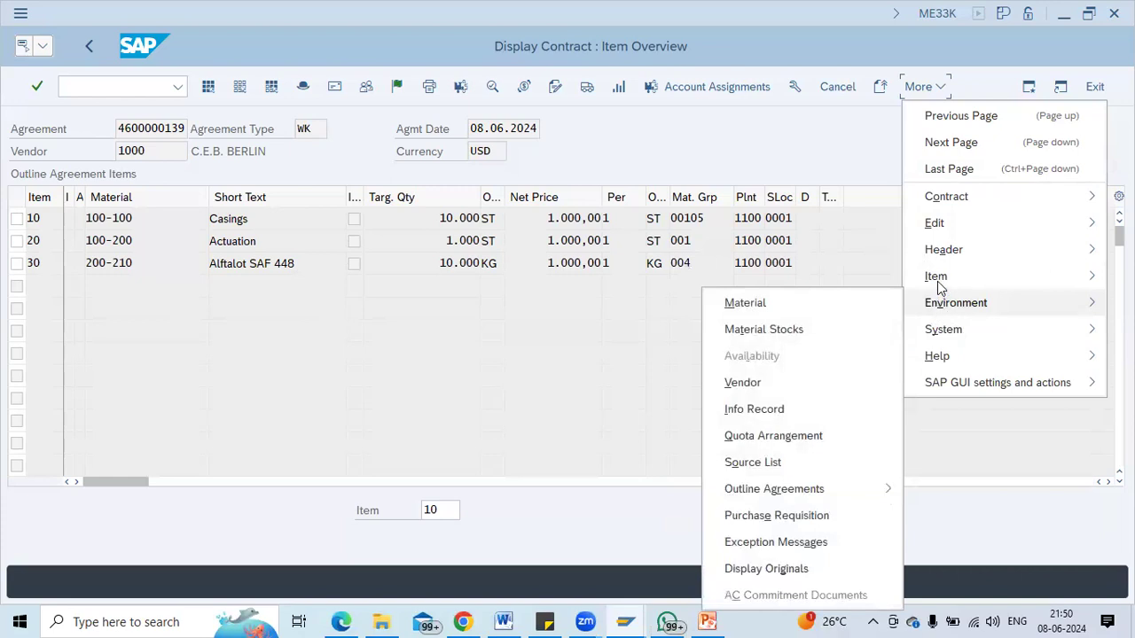
mouse_move(776, 524)
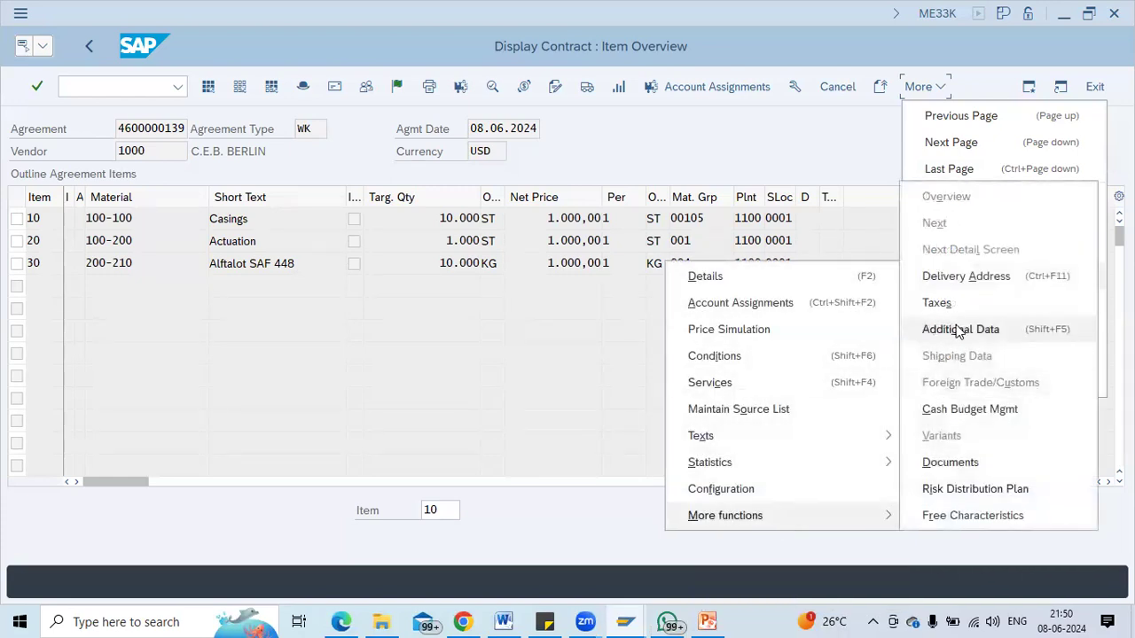
click(969, 464)
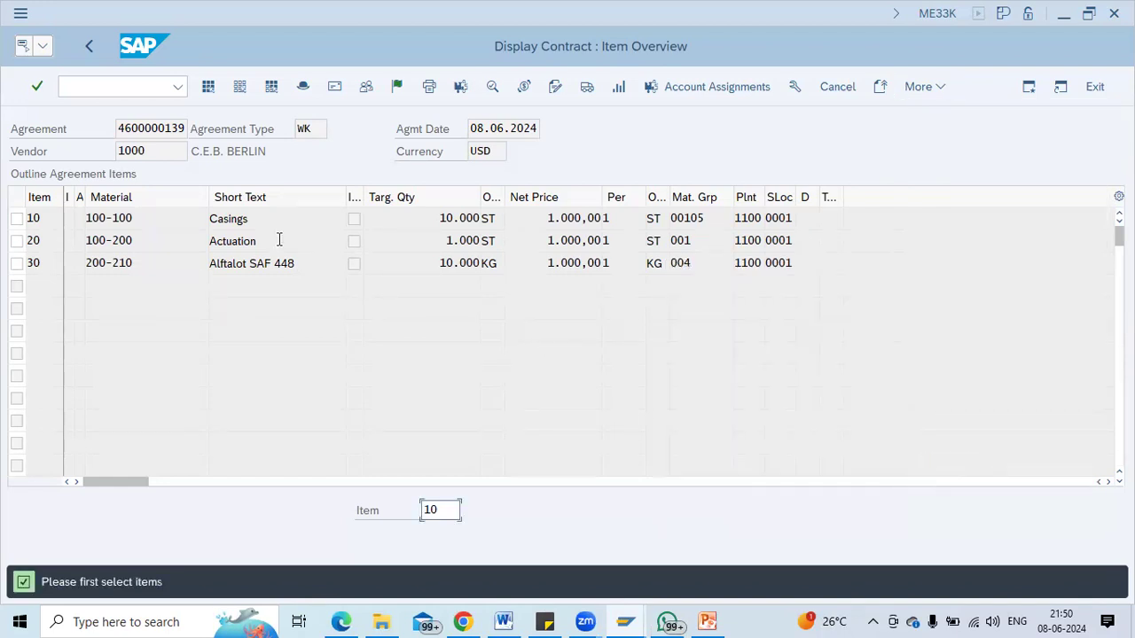
Request documents for item 10, dismiss the no-assignments message, and open item 10's details.
click(16, 220)
click(16, 220)
click(909, 92)
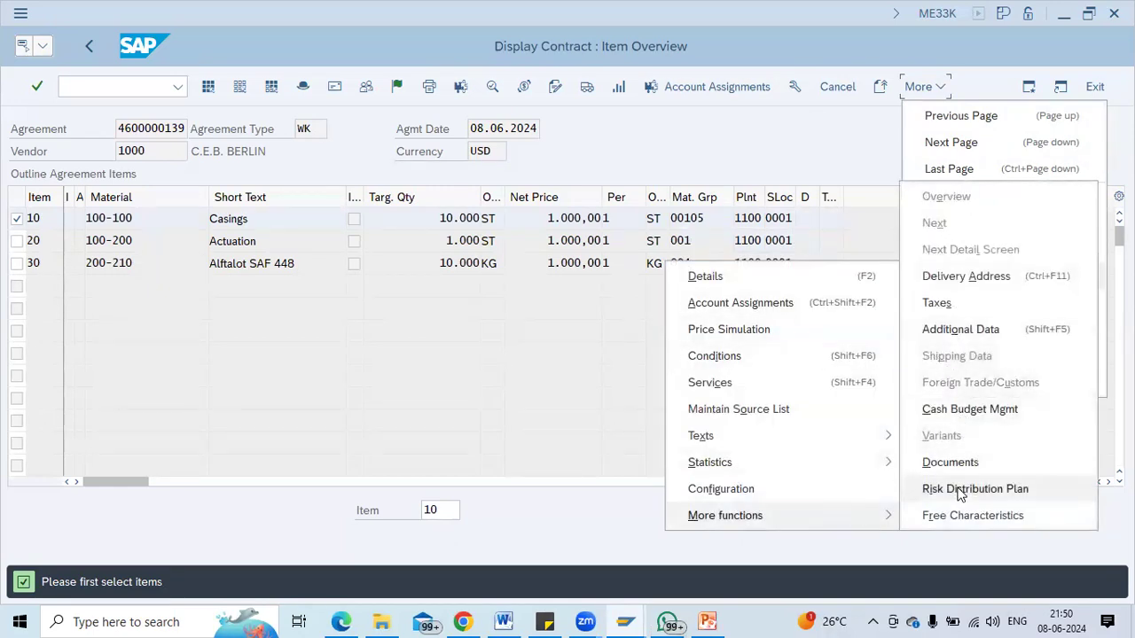
click(950, 462)
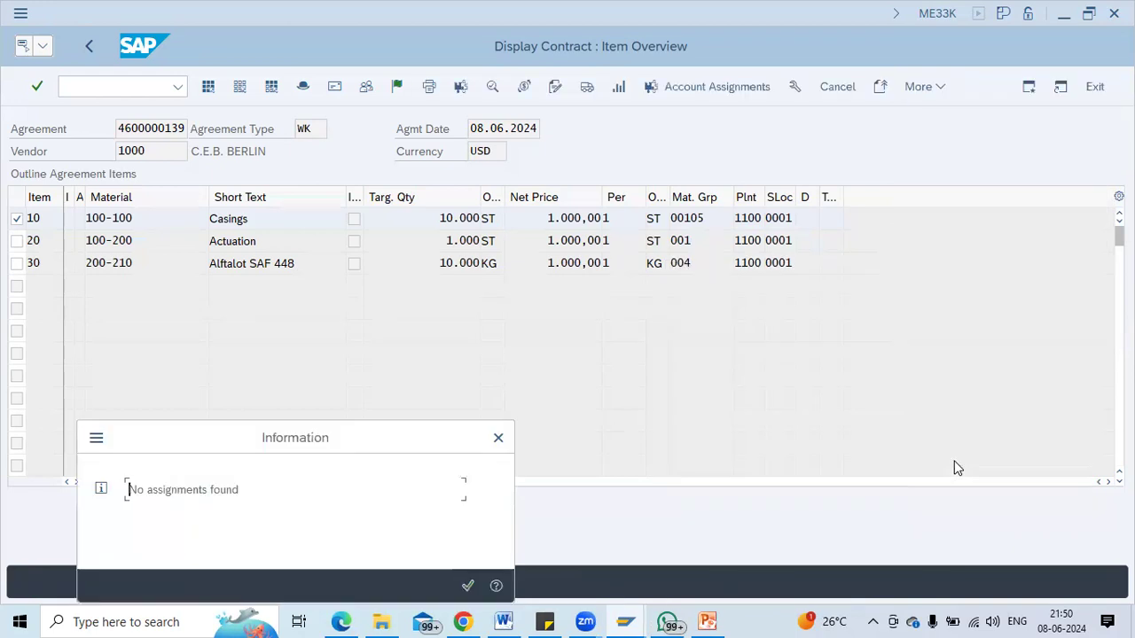
key(Return)
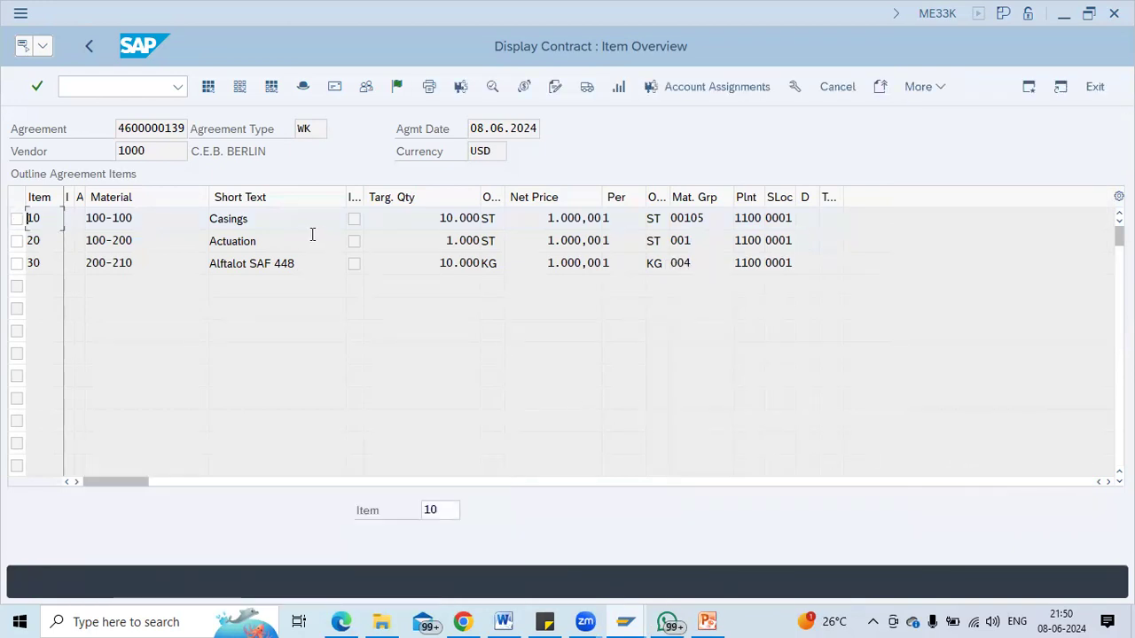
double_click(274, 218)
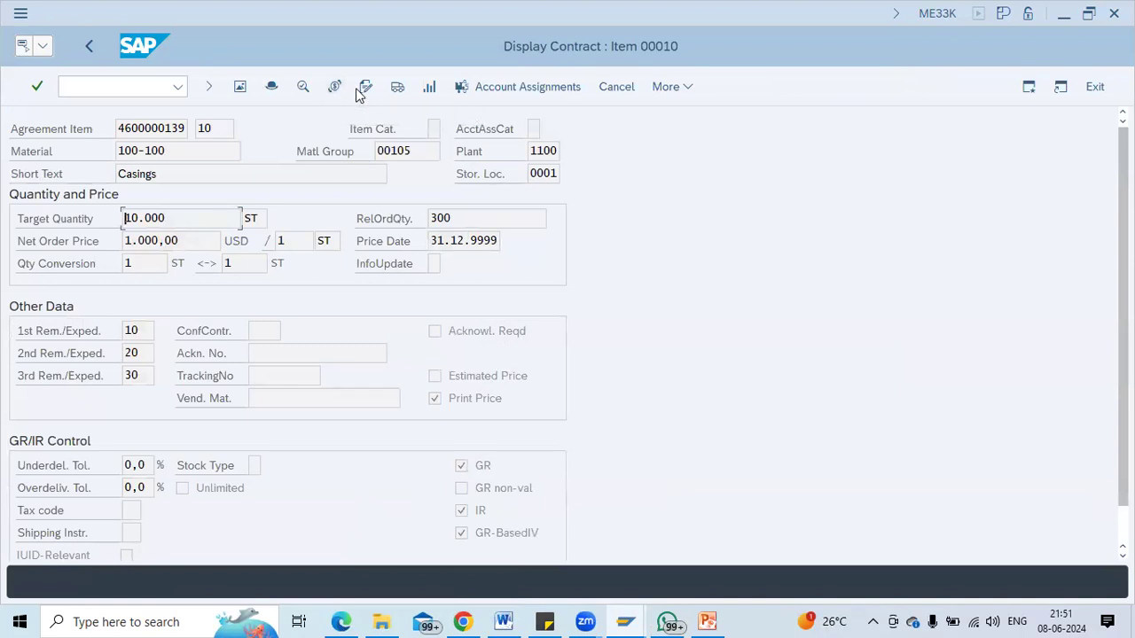
click(428, 89)
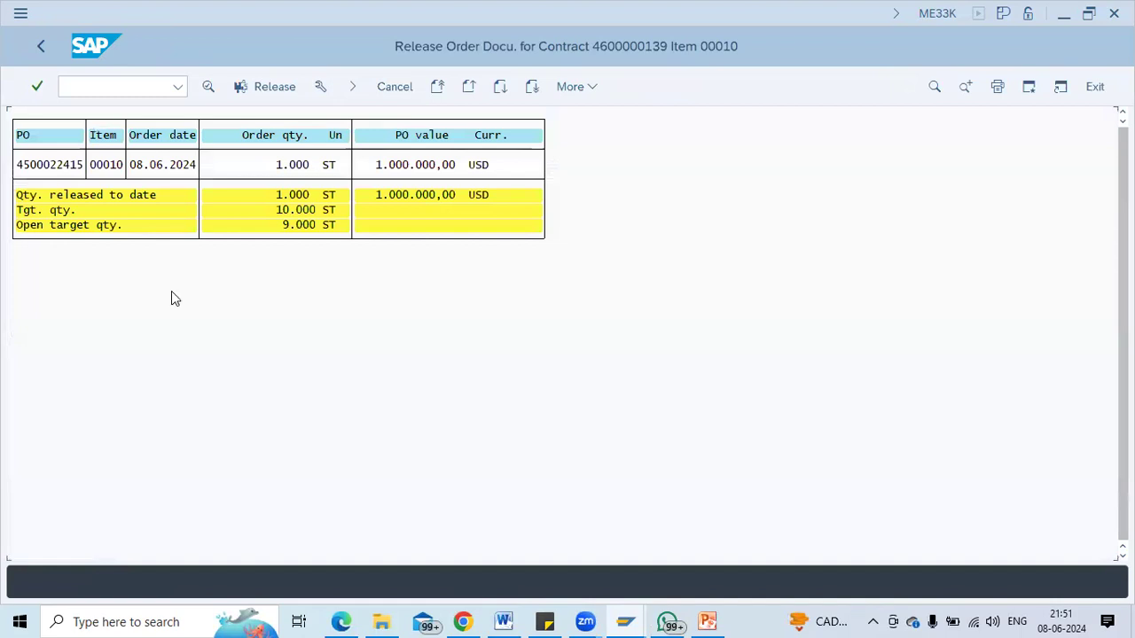
click(45, 43)
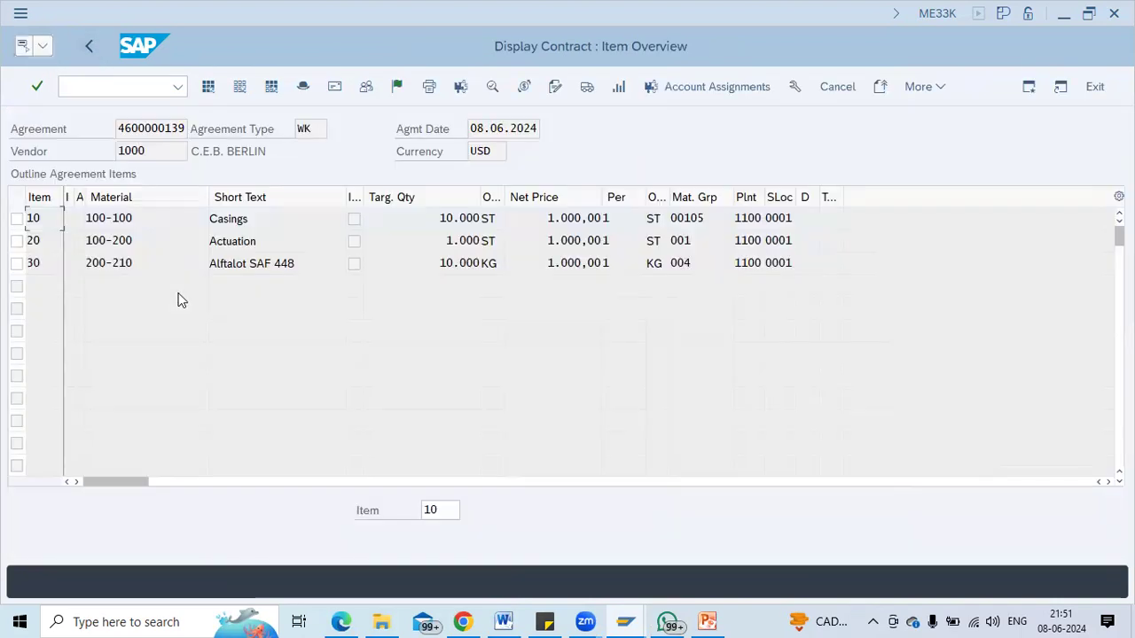
click(16, 218)
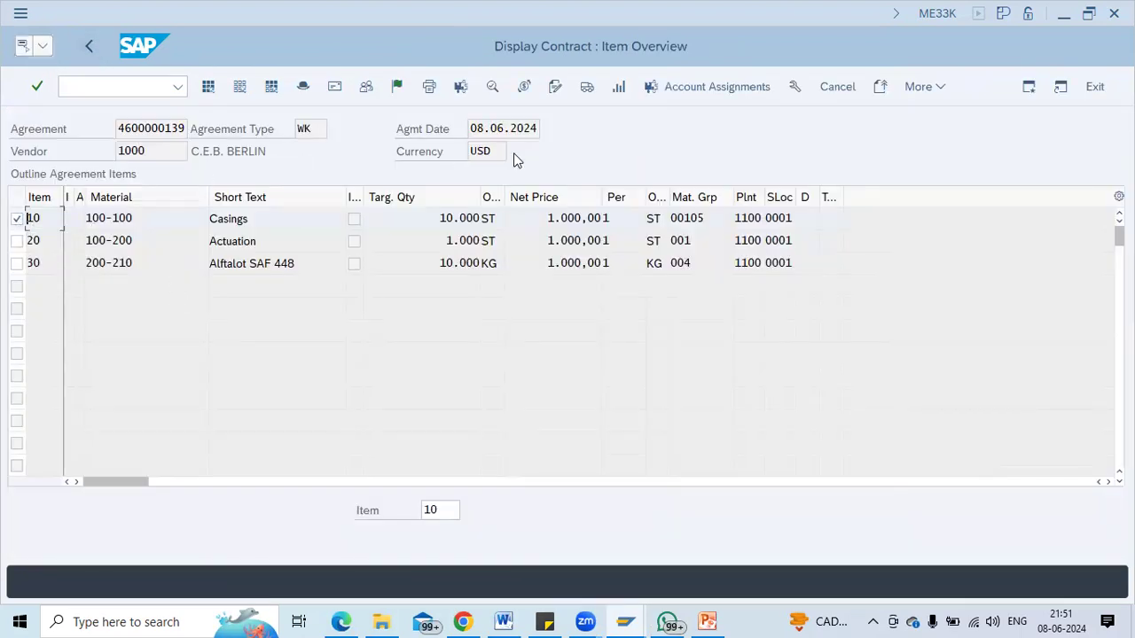
click(618, 88)
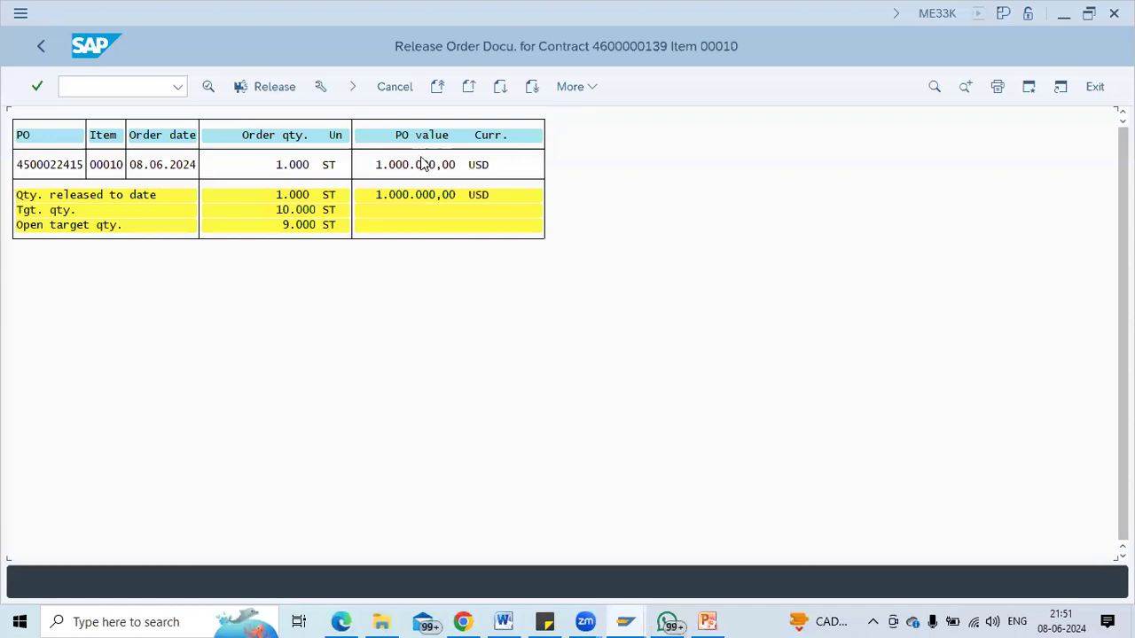
click(39, 55)
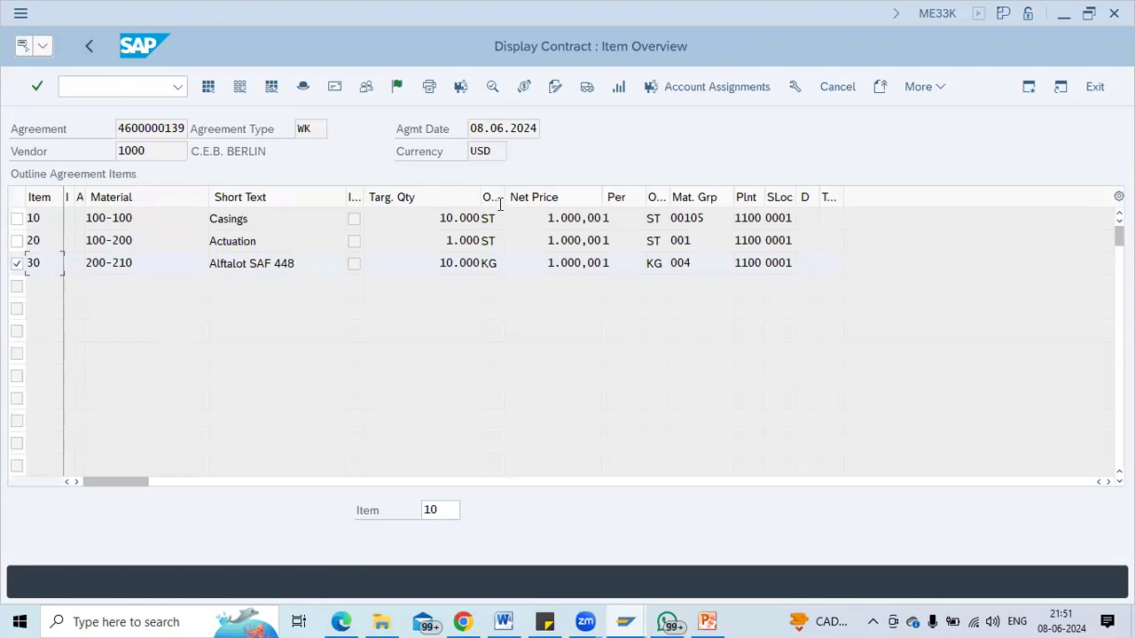
Check release documentation for items 30 and 20 (10 ST released, 990 open), then exit.
click(618, 90)
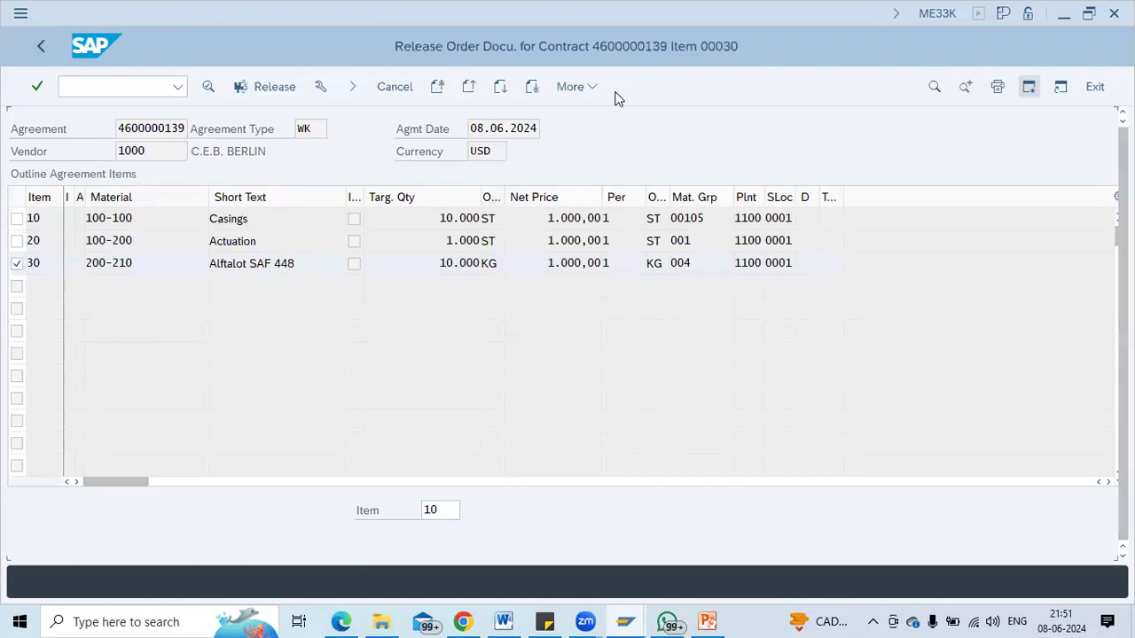
click(105, 164)
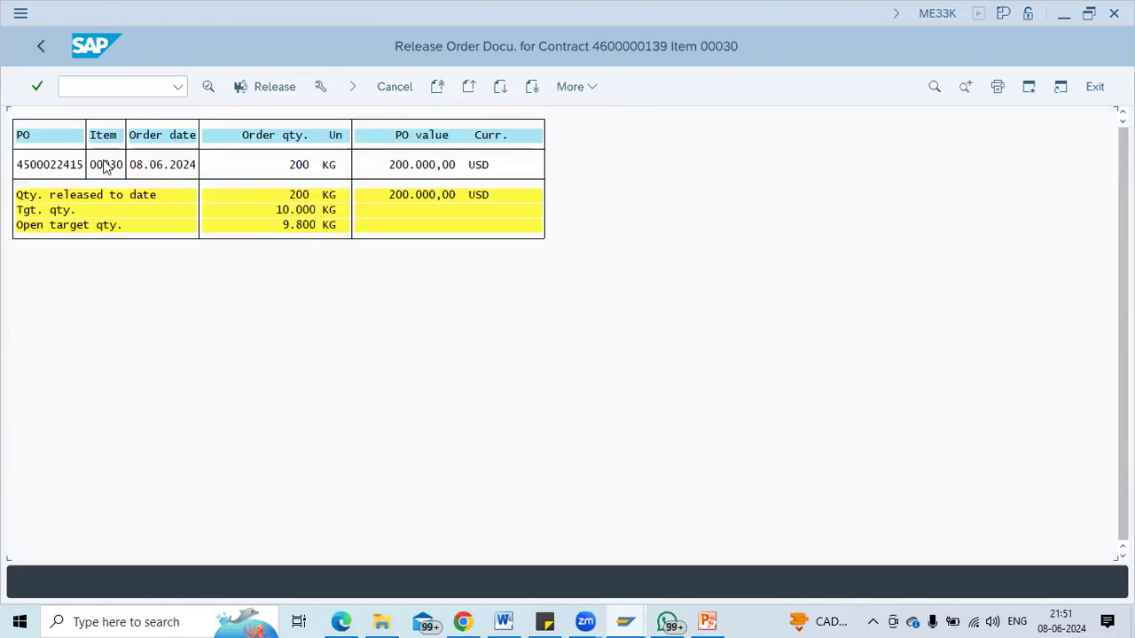
click(41, 48)
click(16, 242)
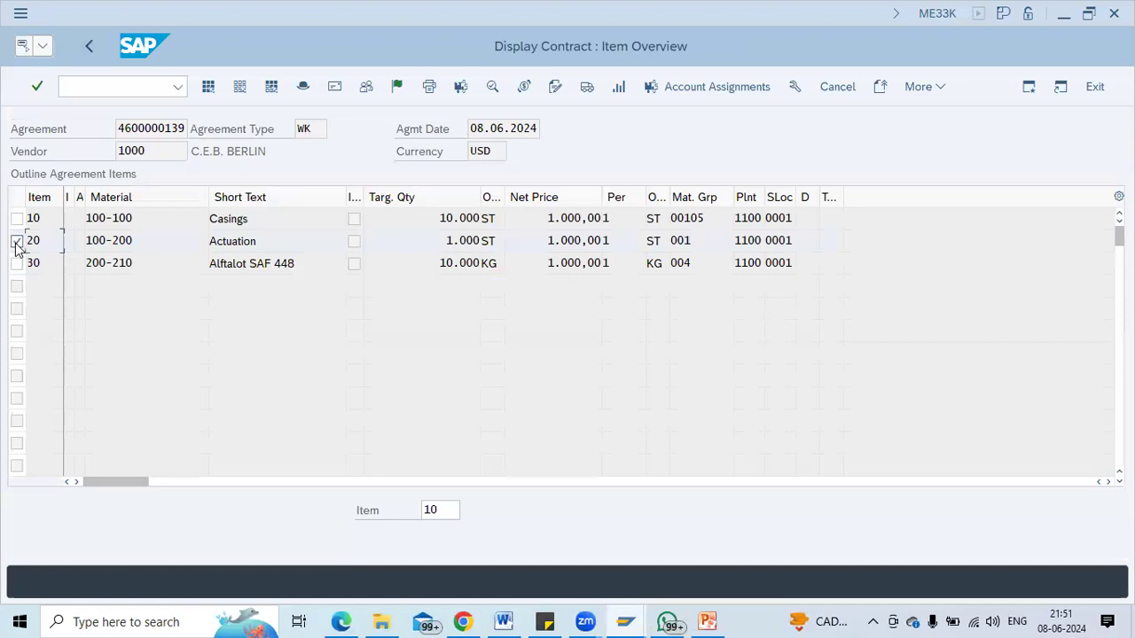
click(619, 87)
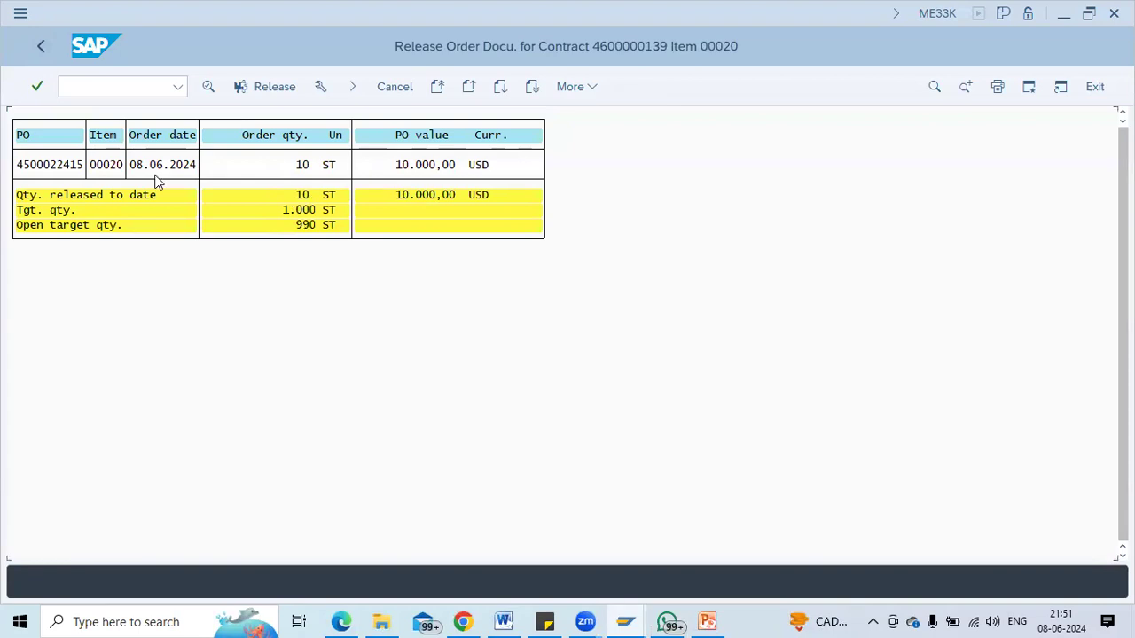
click(41, 46)
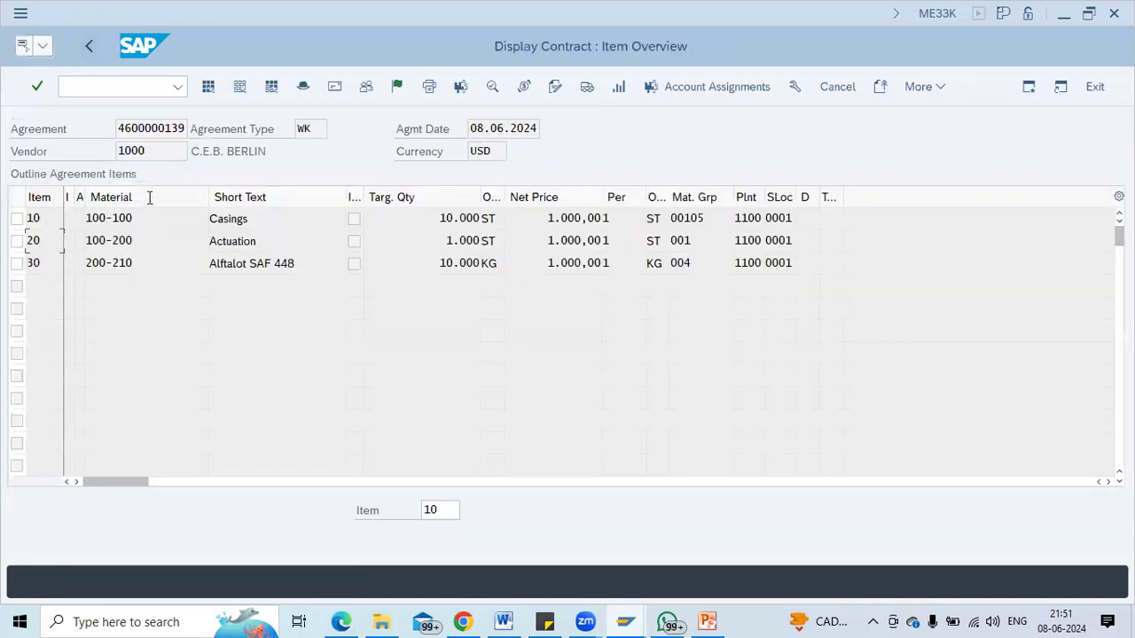
click(91, 45)
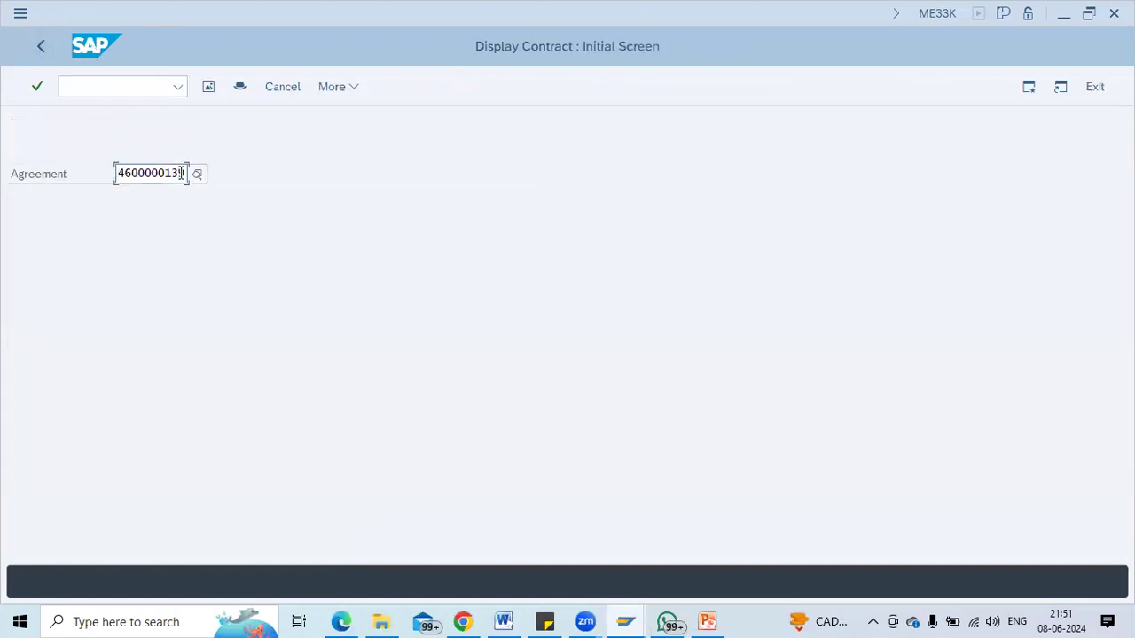
key(Return)
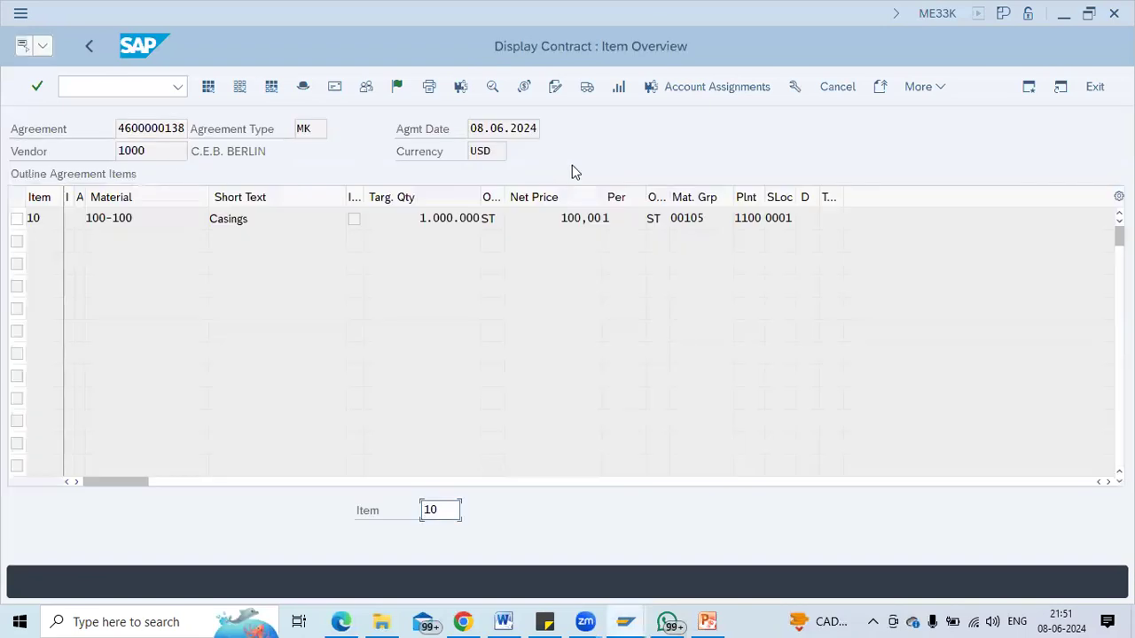
click(19, 220)
click(17, 219)
click(626, 93)
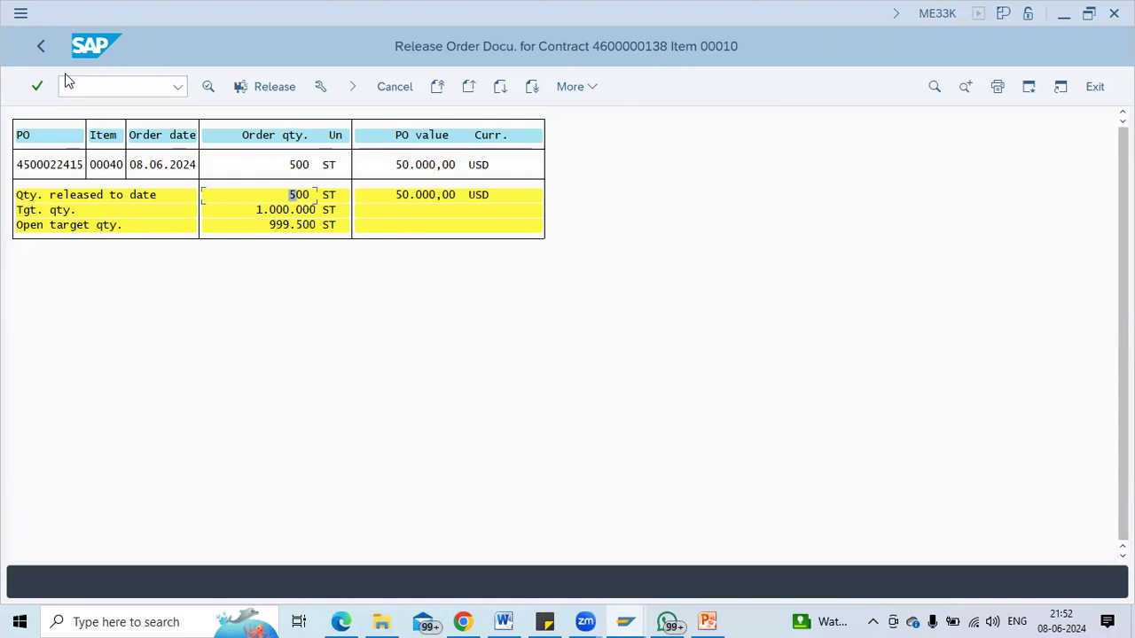
click(41, 46)
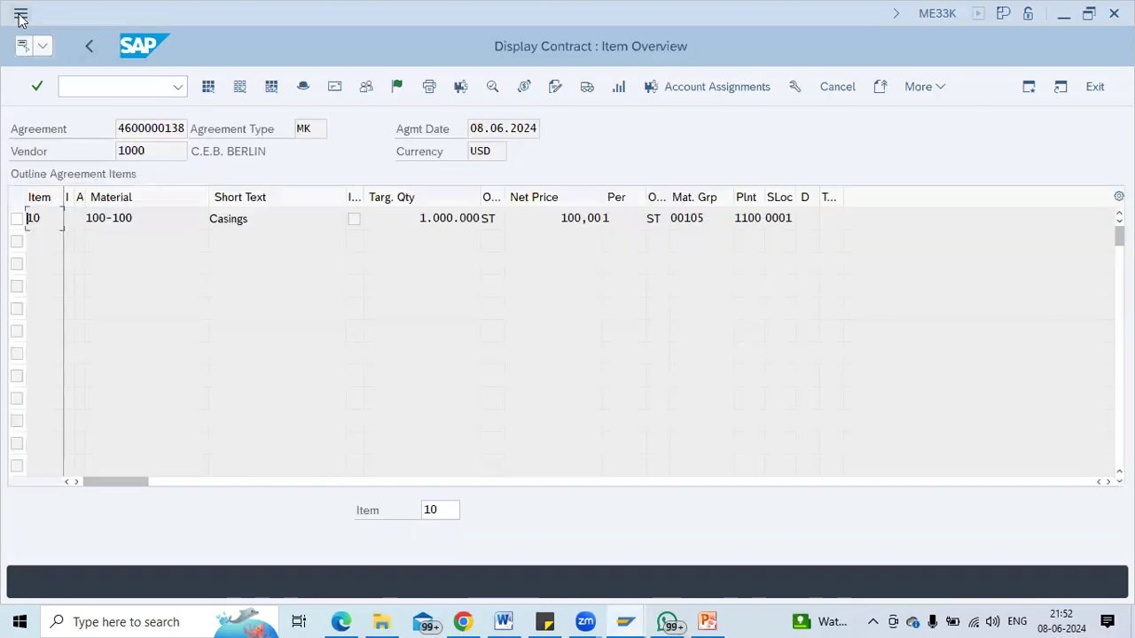
click(89, 47)
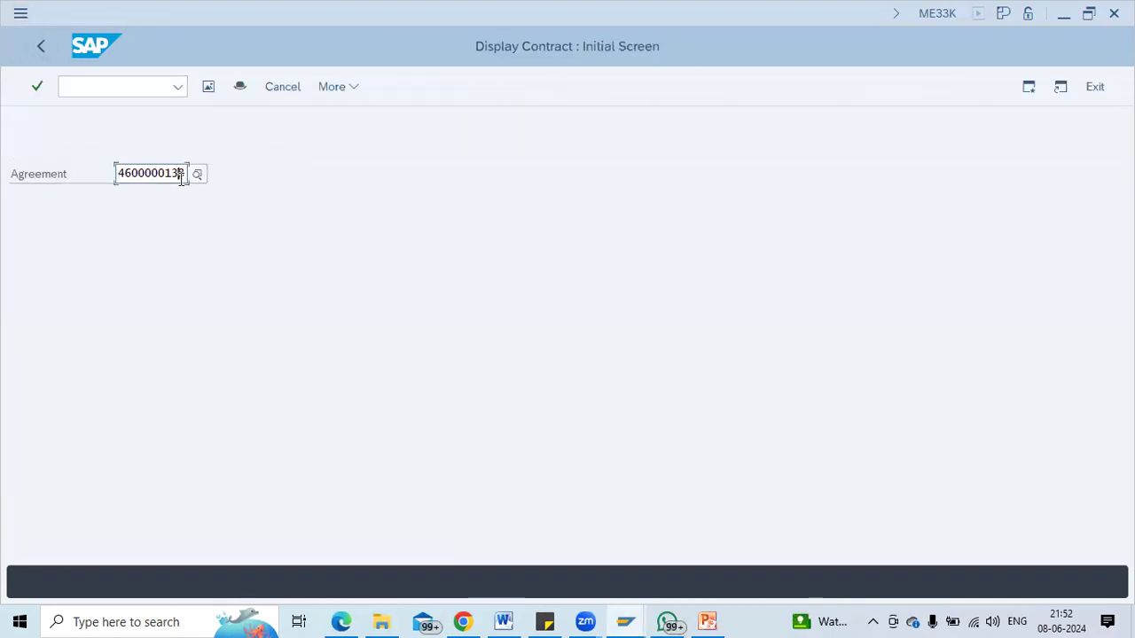
key(Return)
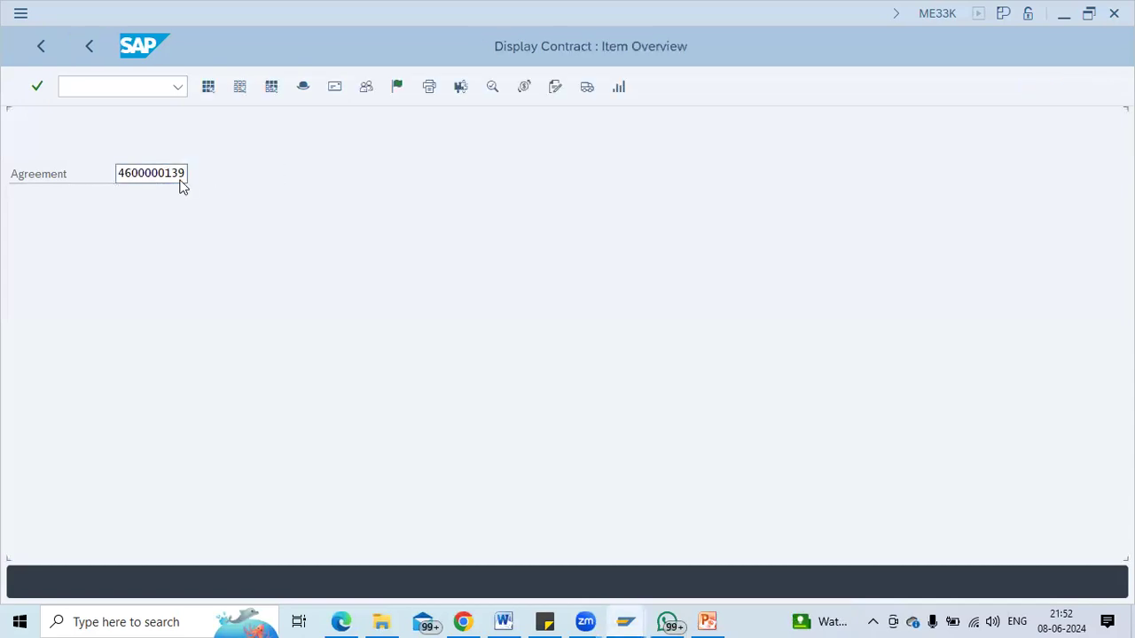
click(18, 219)
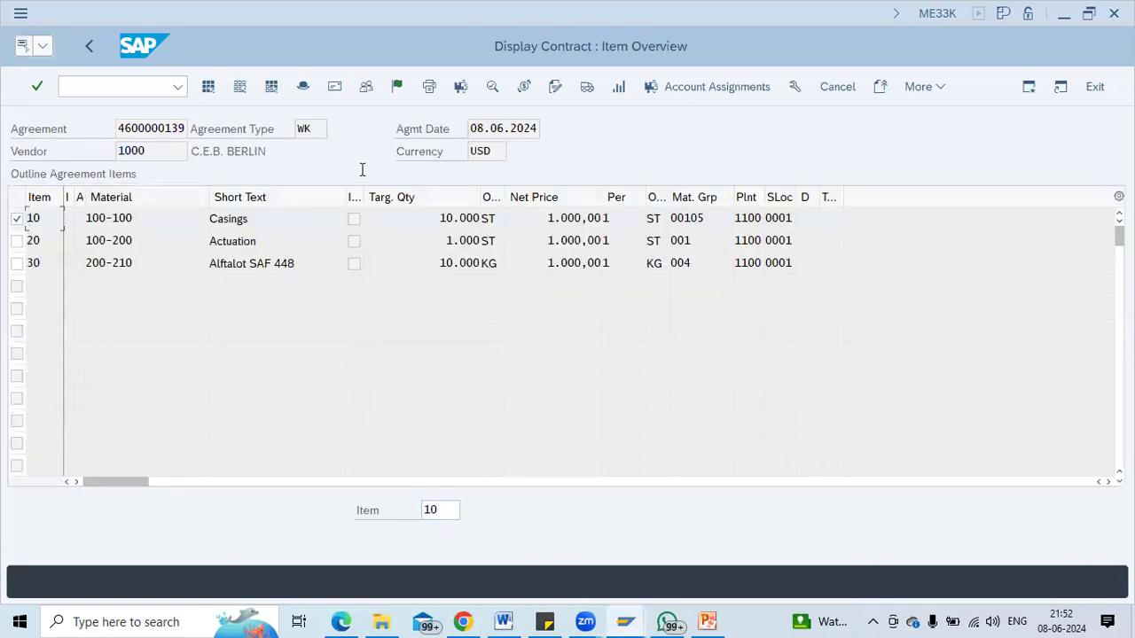
click(620, 90)
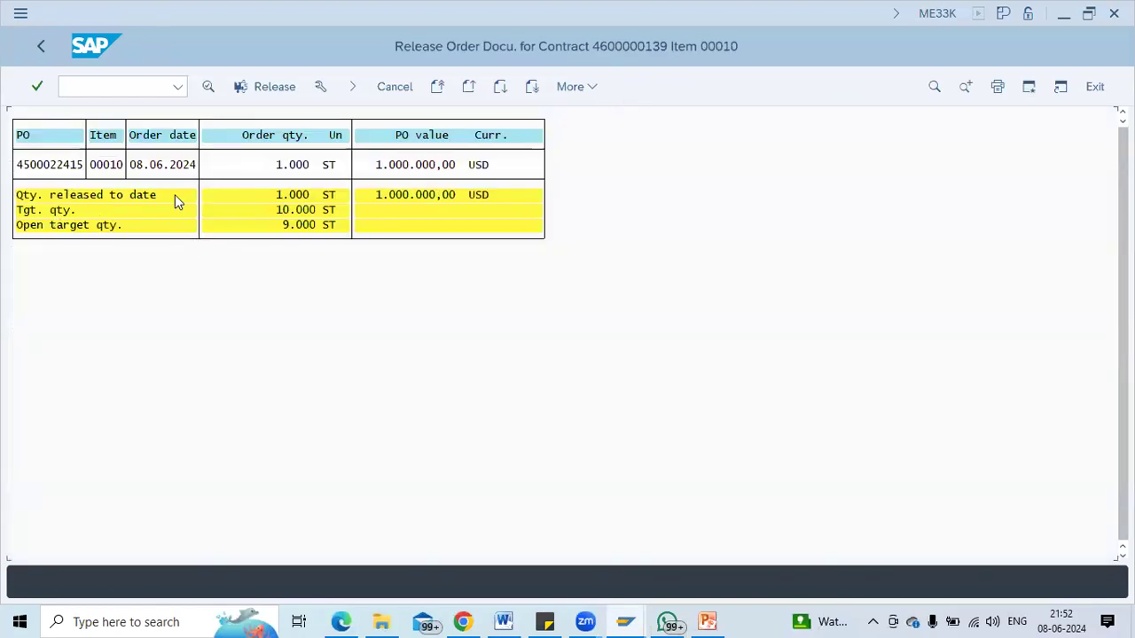
click(251, 194)
click(426, 198)
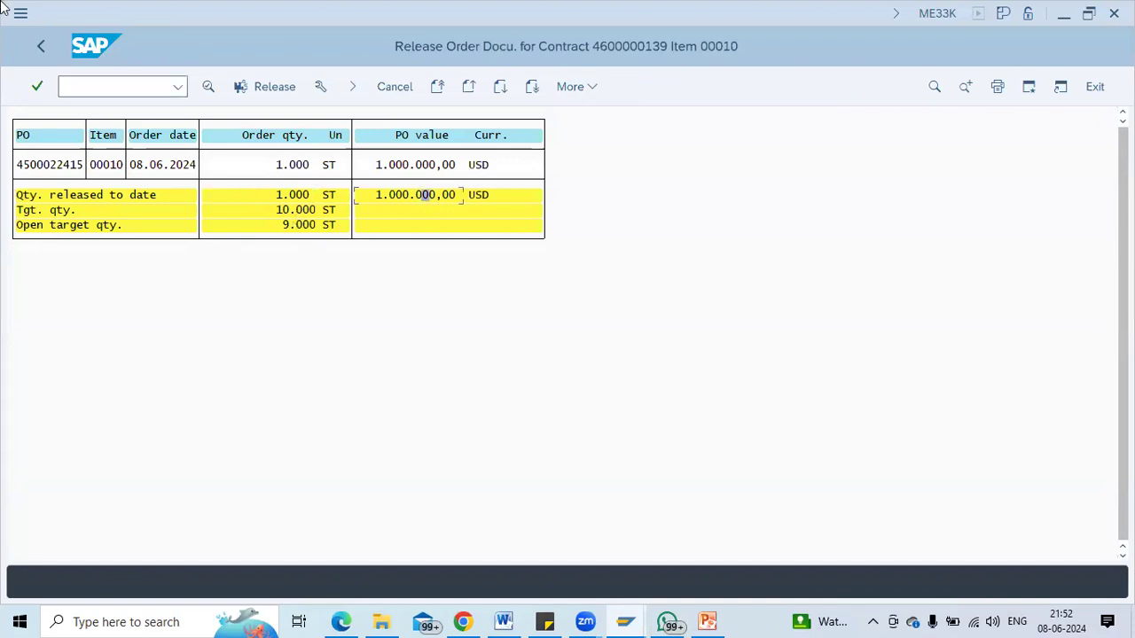
click(38, 45)
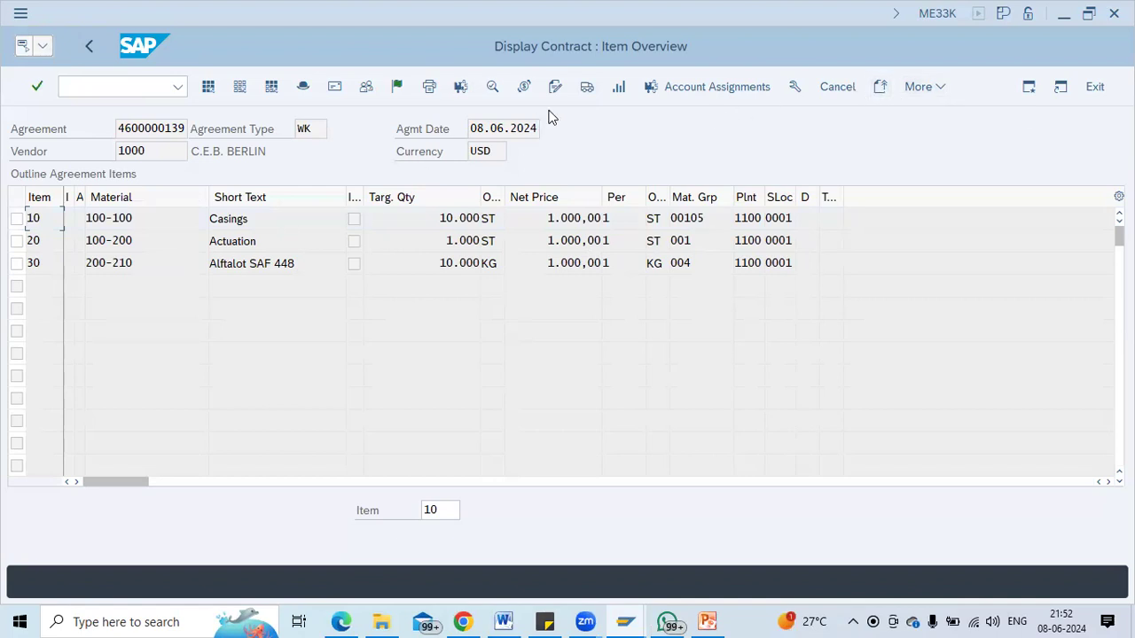
double_click(131, 220)
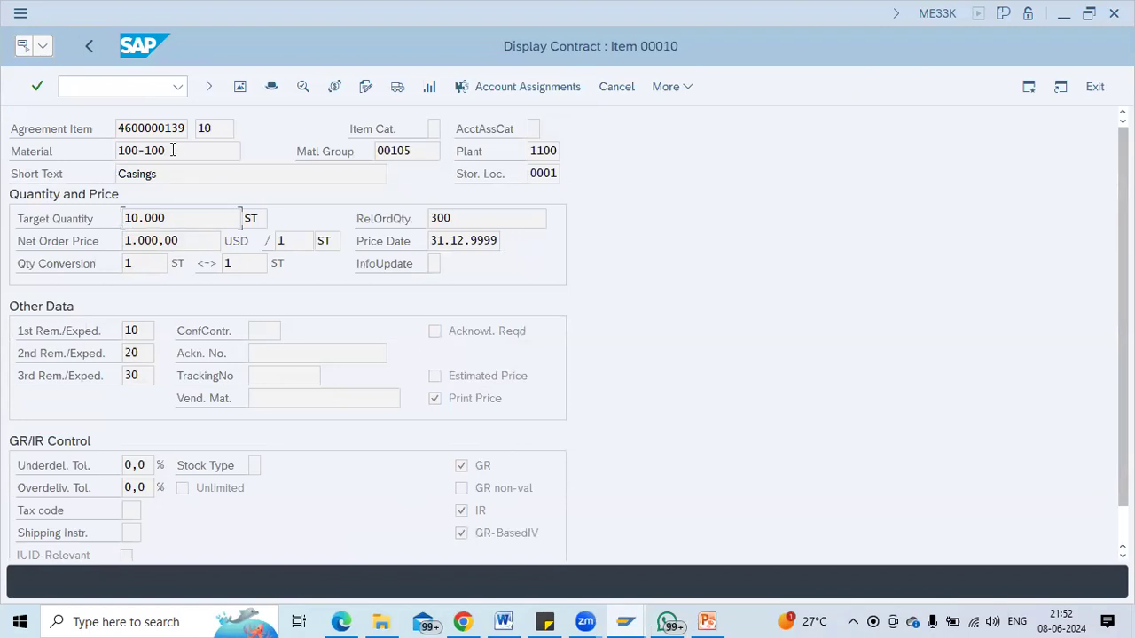
text(/nme31k)
Start a CCTR contract for vendor 1000 with validity end 08.06.2025.
key(Return)
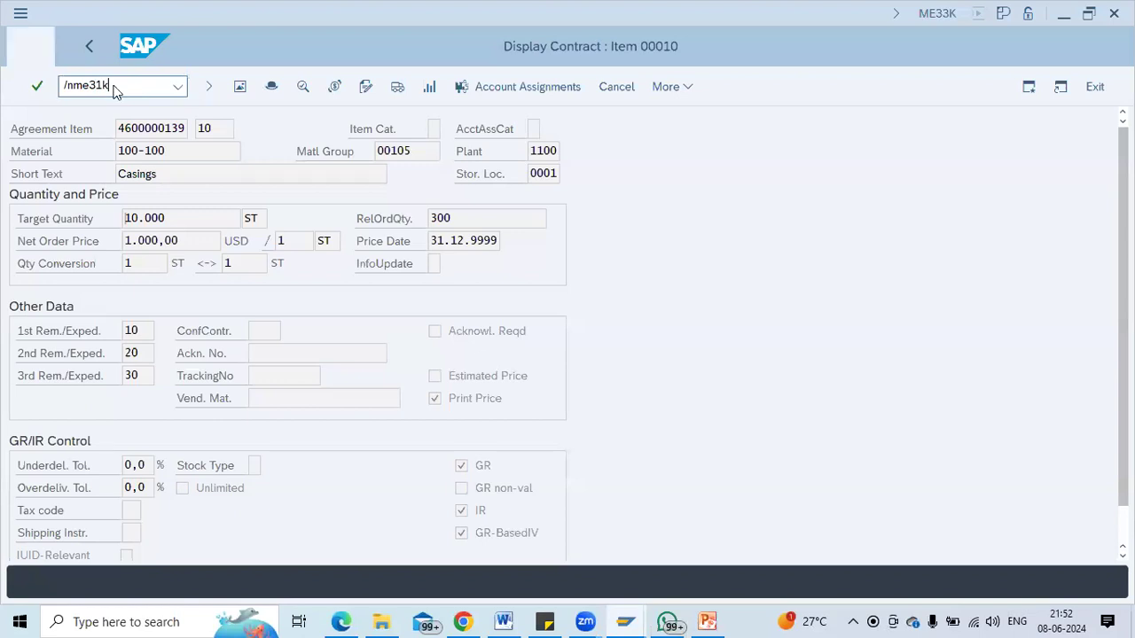
key(Down)
key(Down)
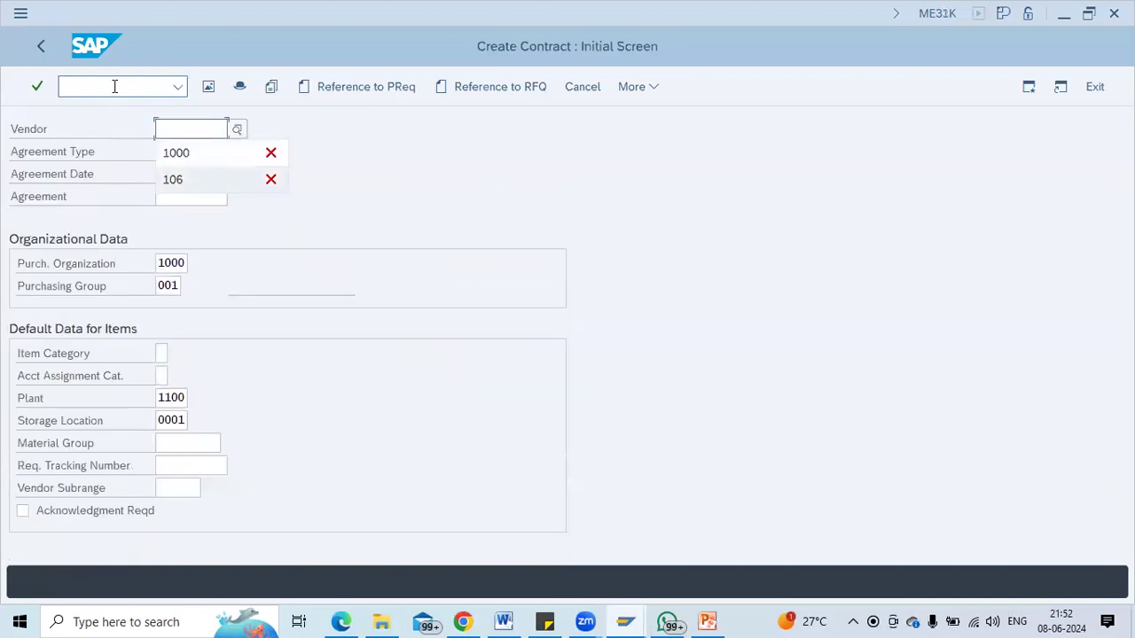
key(Up)
key(Tab)
click(198, 150)
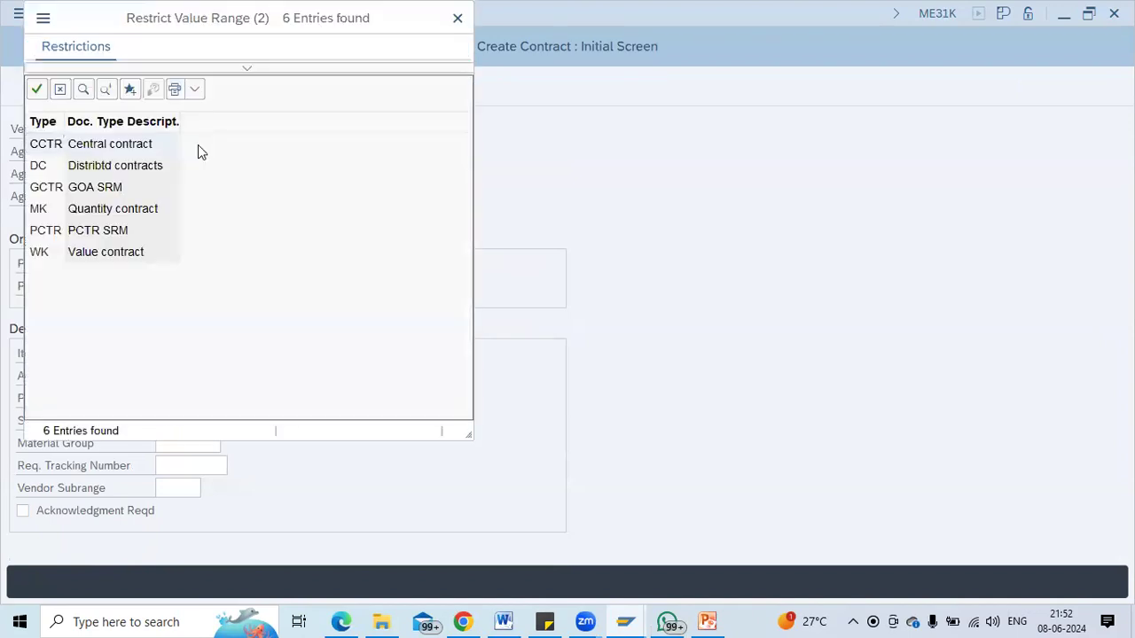
double_click(80, 144)
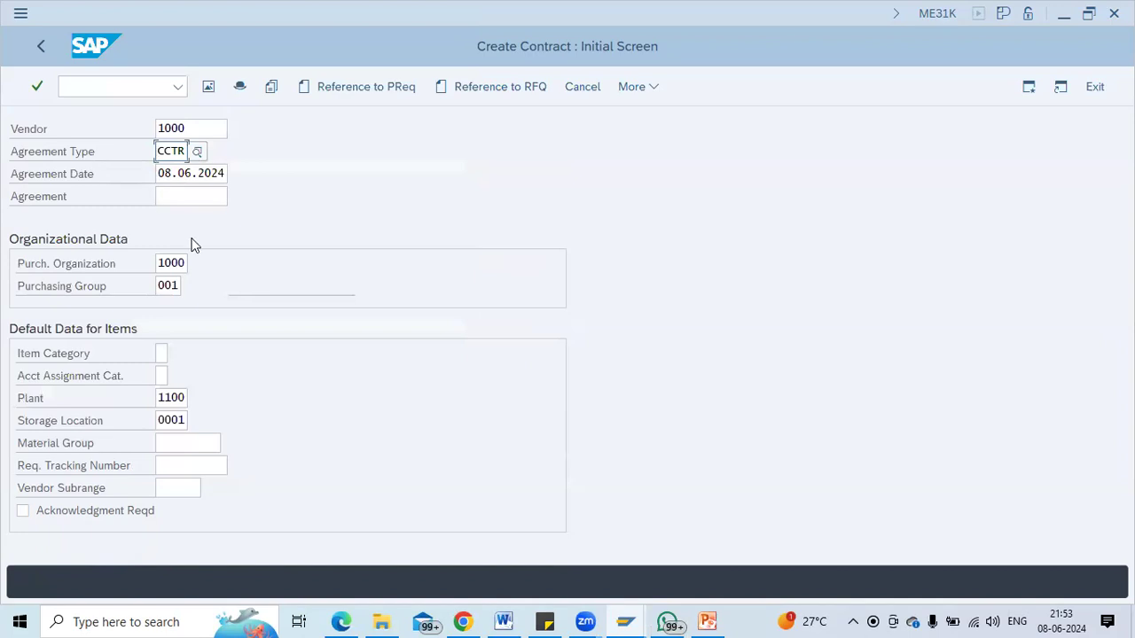
key(Return)
key(Down)
key(Return)
key(Return)
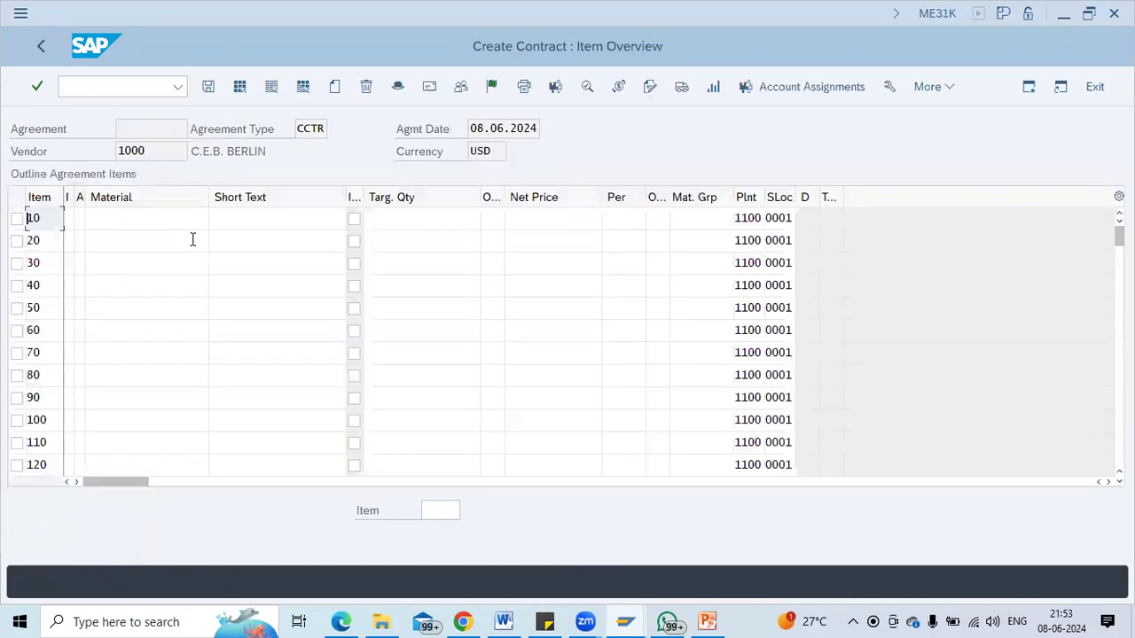
Enter item 10: material 100-100, target quantity 10000, net price 1000.
click(440, 216)
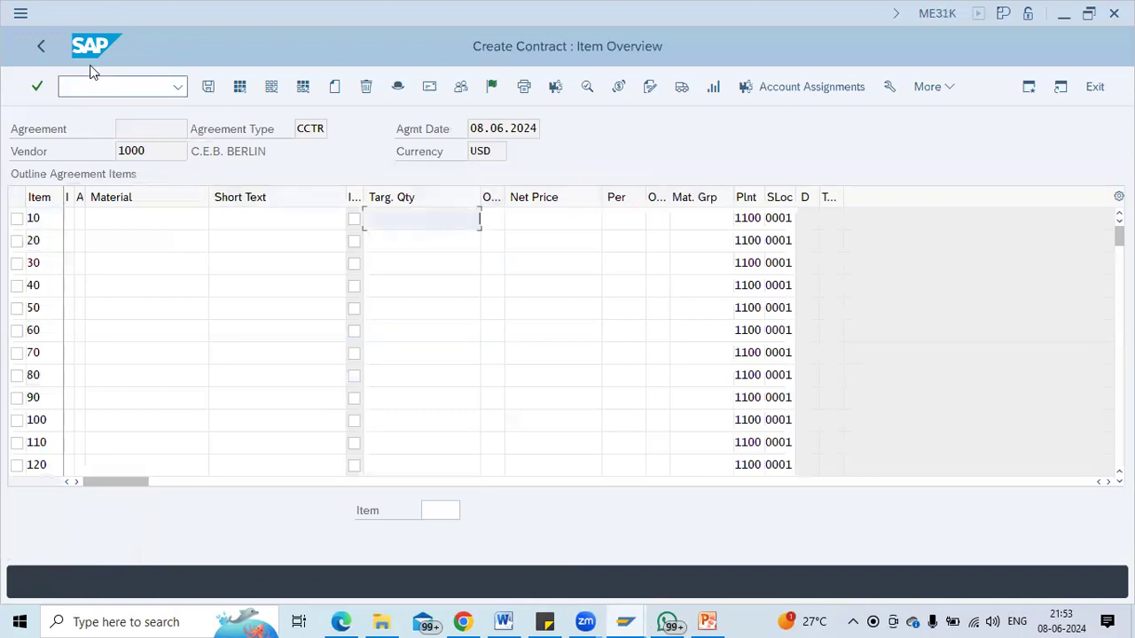
click(127, 217)
key(Down)
key(Down)
key(Down)
key(Down)
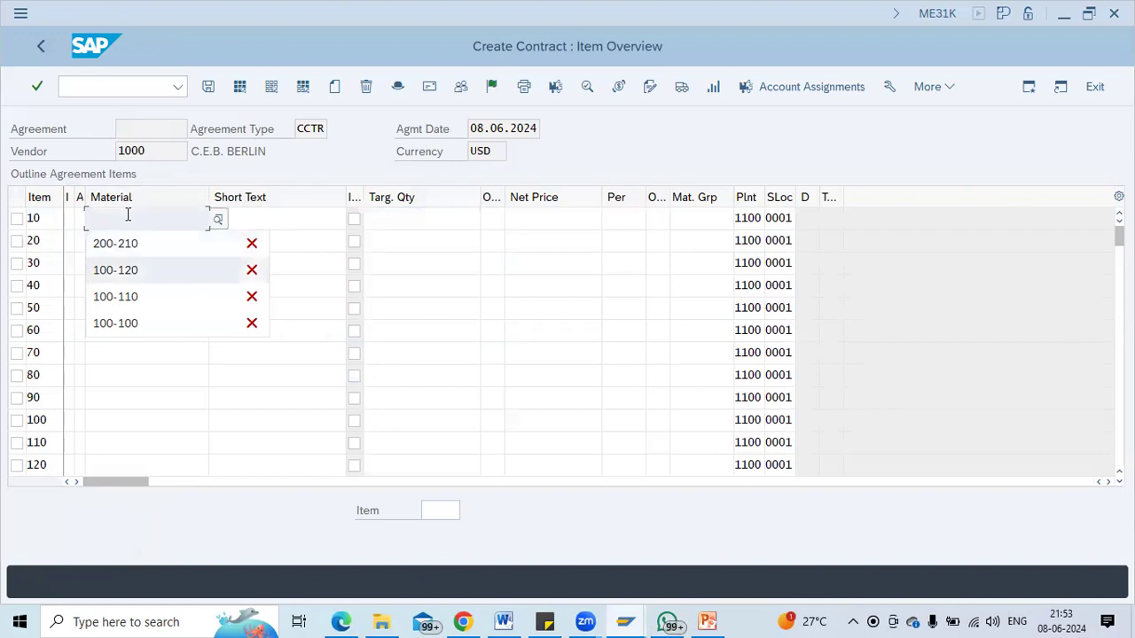
key(Tab)
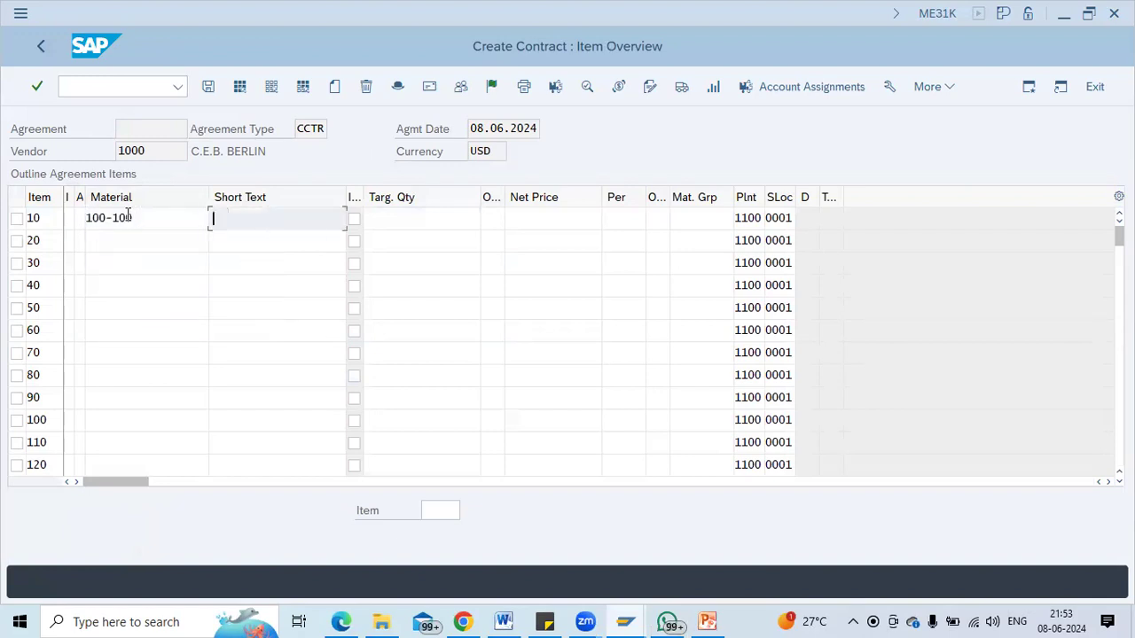
key(Tab)
key(Tab)
key(Down)
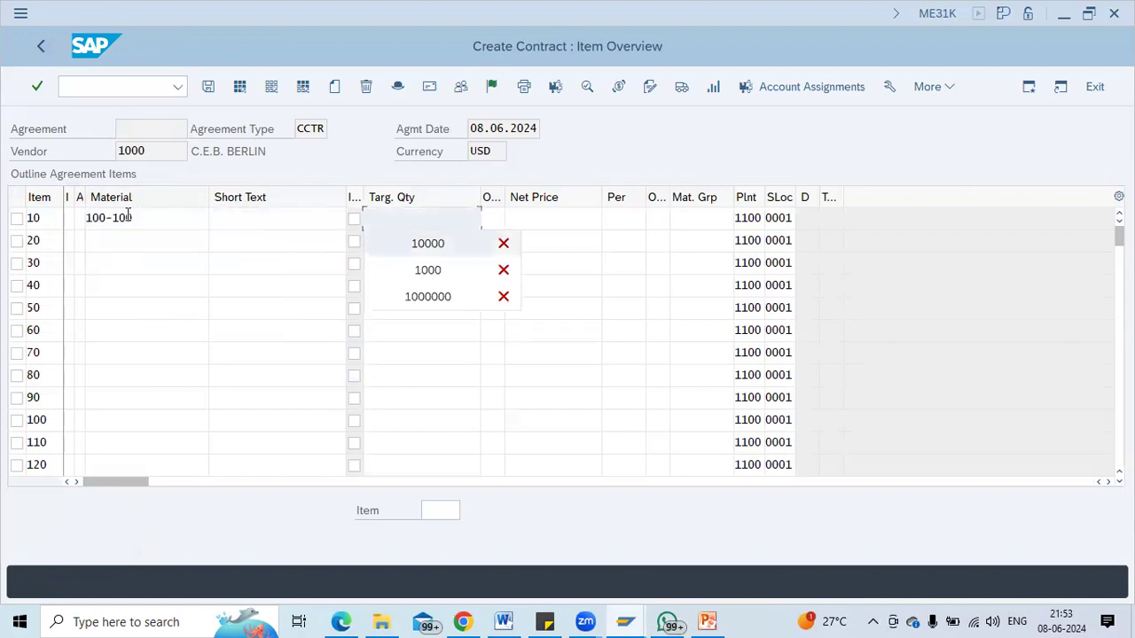
key(Return)
key(Tab)
key(Tab)
key(Down)
key(Return)
key(Return)
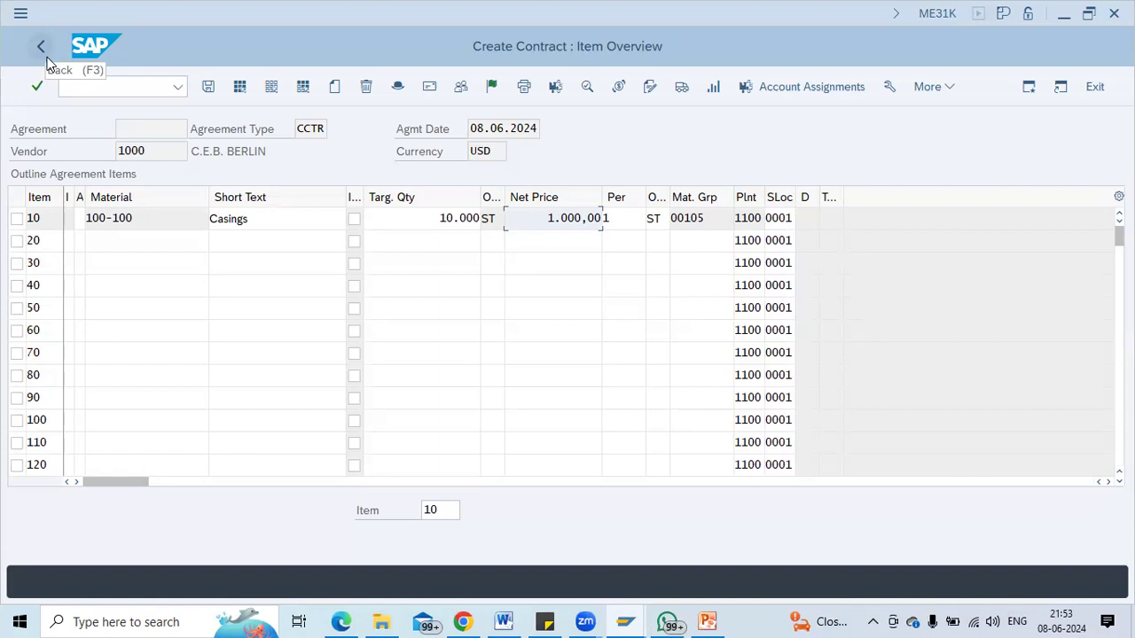
Open the ME31L create scheduling agreement screen.
click(99, 86)
text(/n)
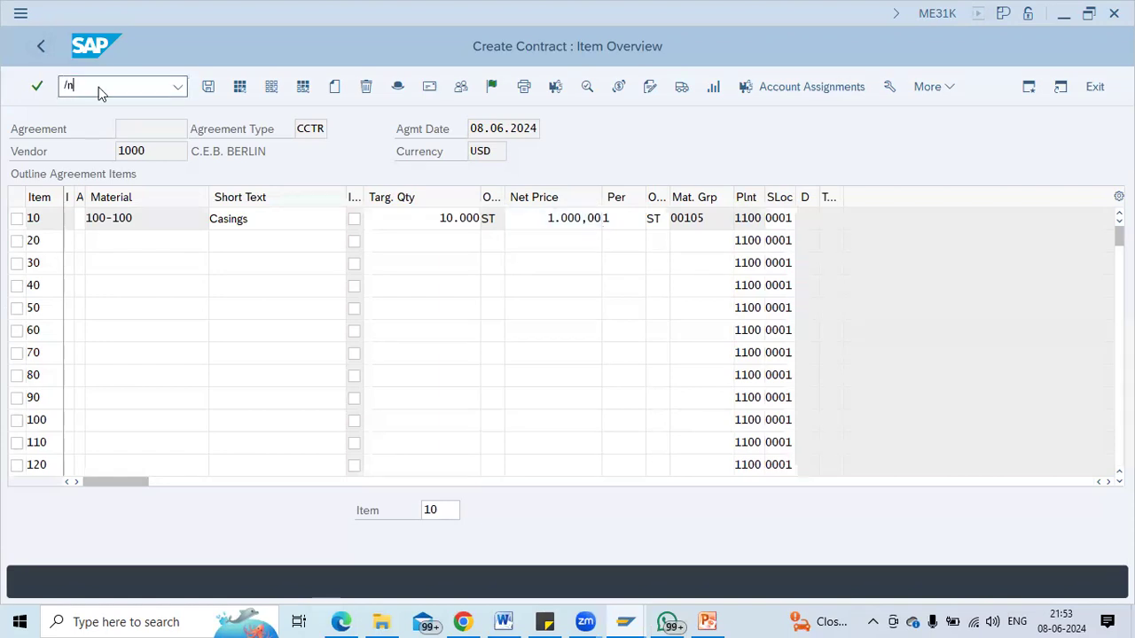
key(Return)
text(me31l)
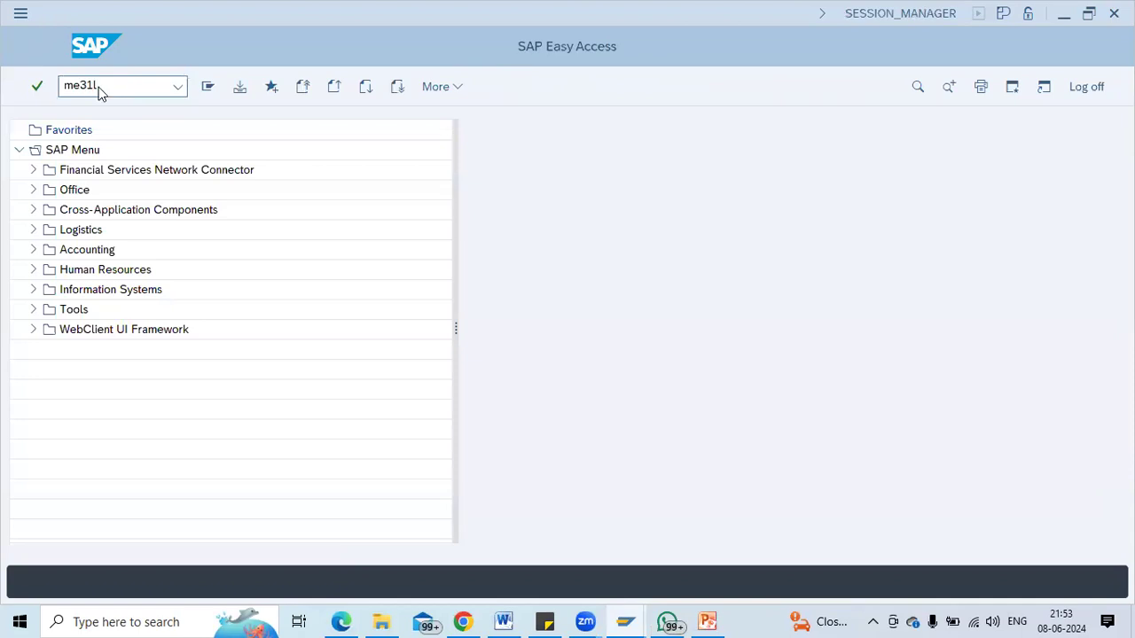
key(Return)
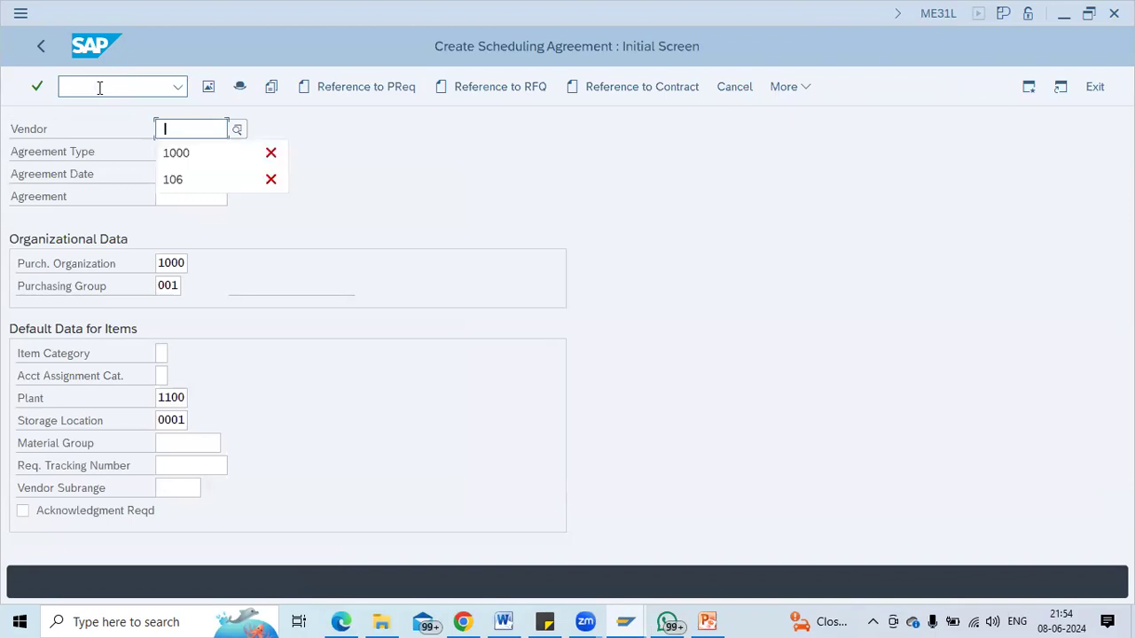
click(99, 87)
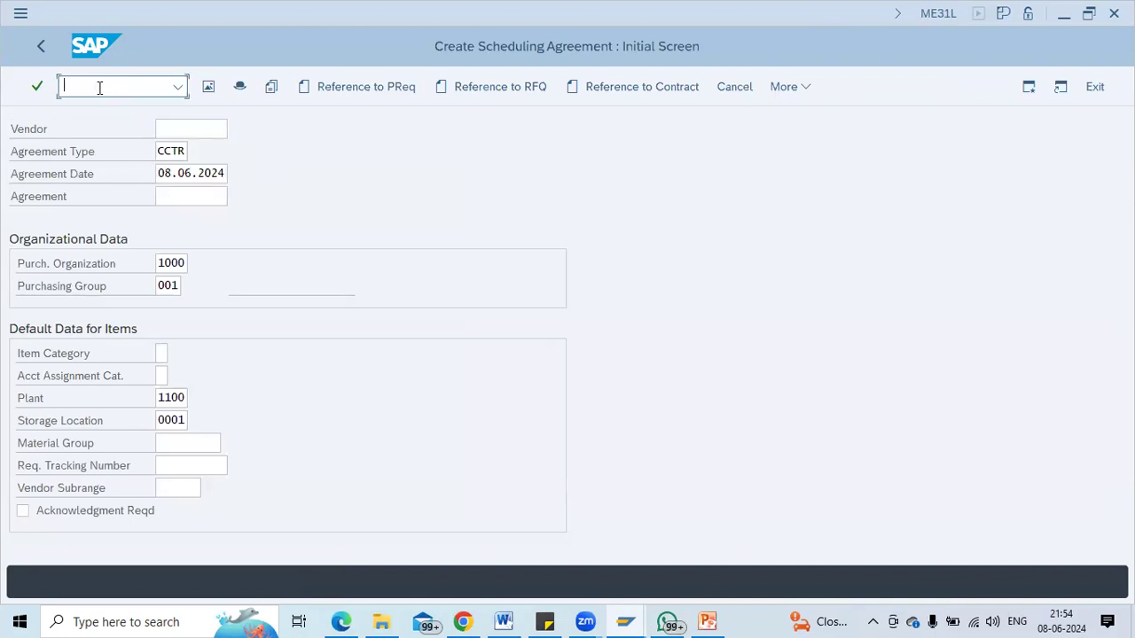
text(/nme31l)
key(Return)
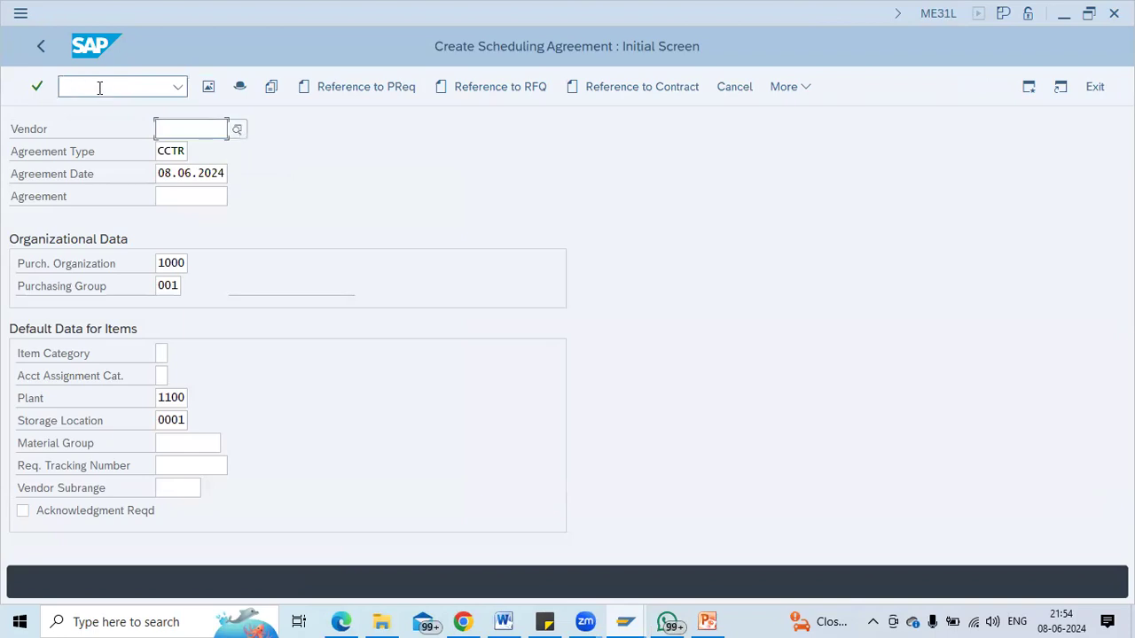
Choose agreement type LP, enter vendor 1000, and continue to the header data.
click(170, 149)
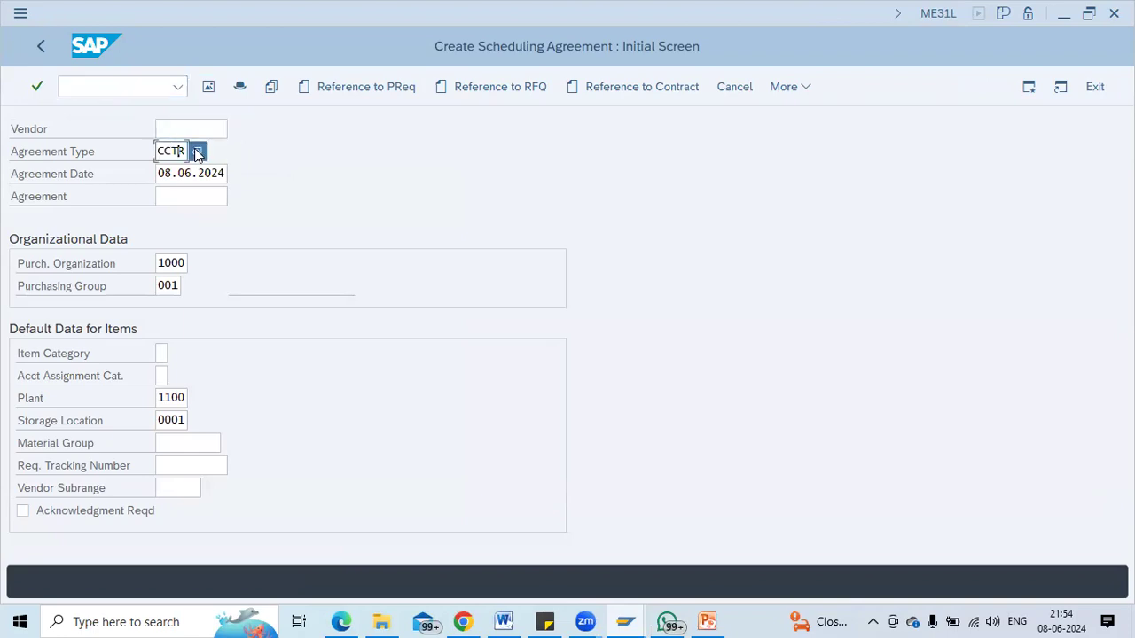
click(197, 152)
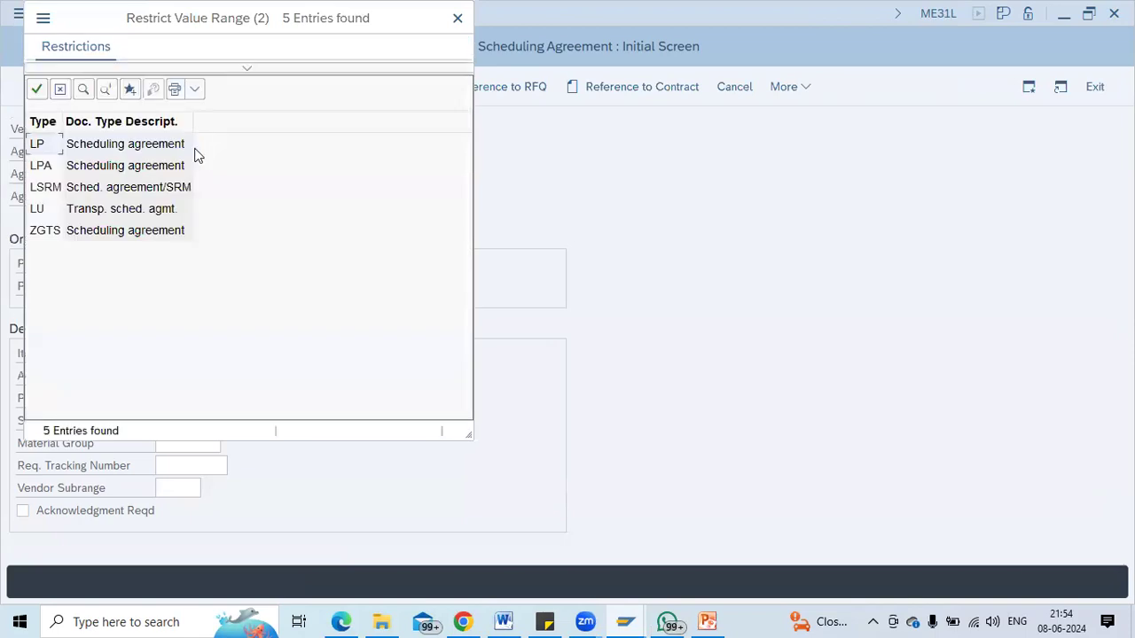
click(136, 171)
click(117, 145)
double_click(125, 145)
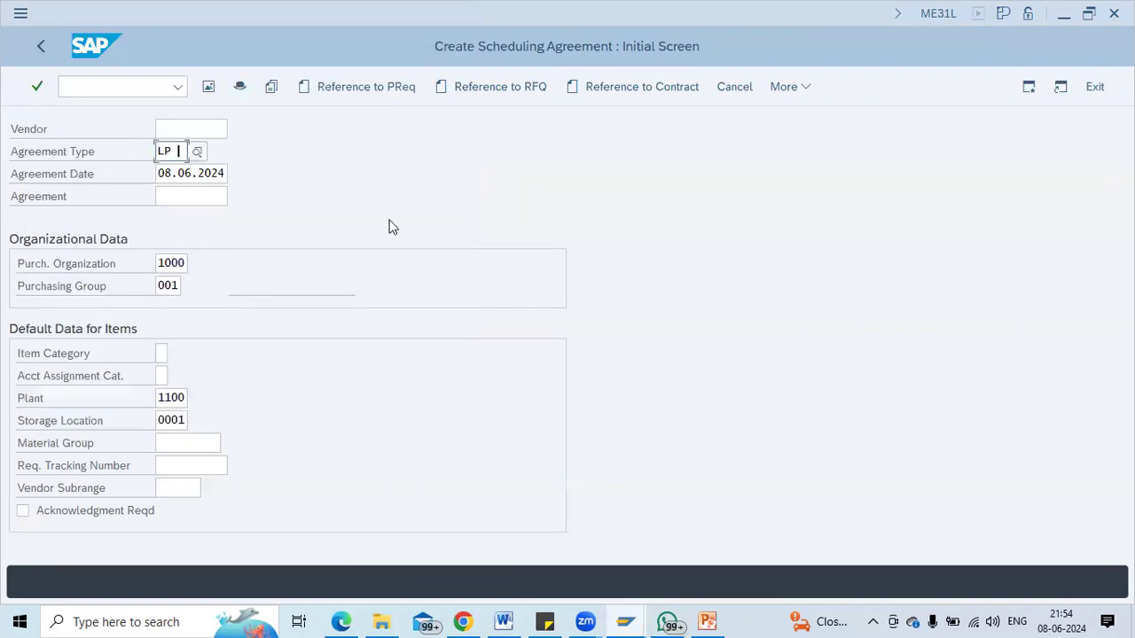
key(Tab)
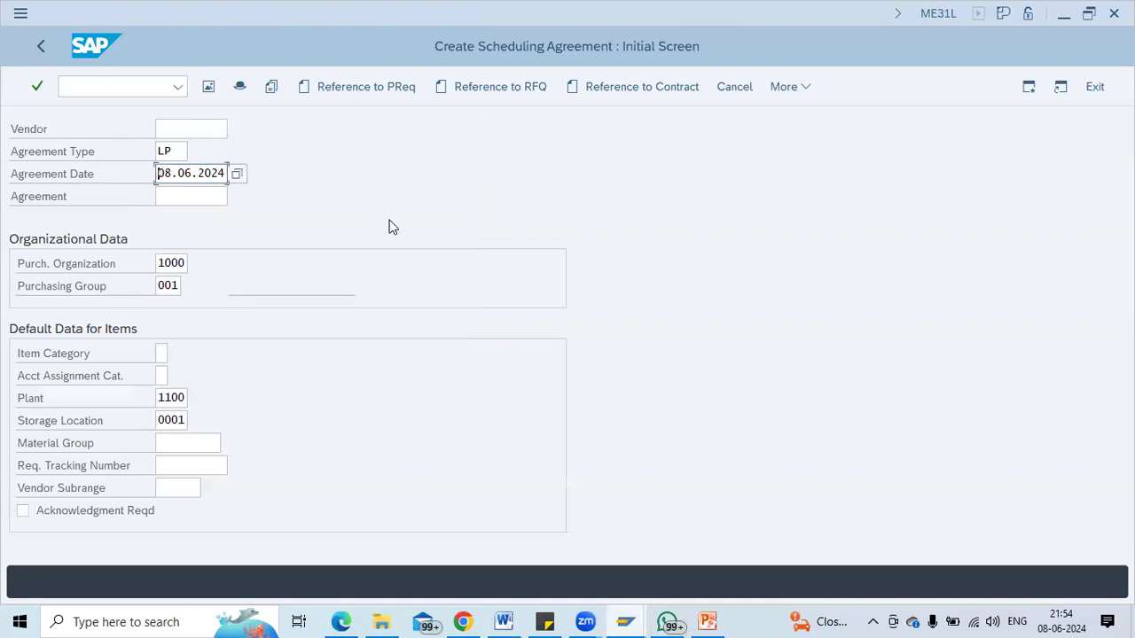
click(161, 151)
click(173, 175)
click(171, 263)
key(Return)
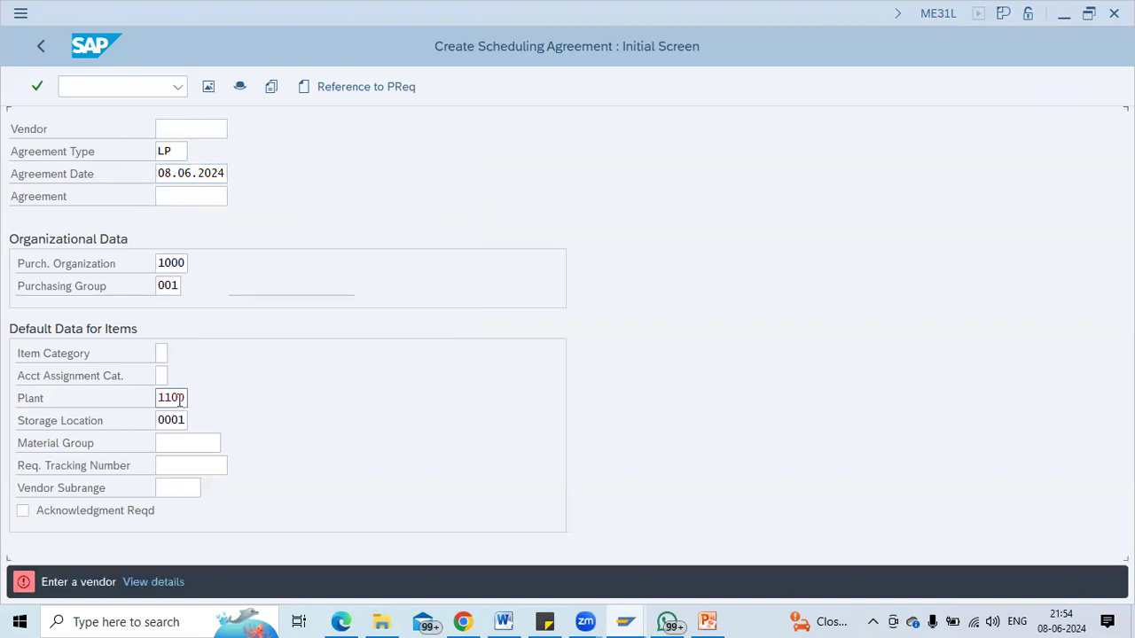
text(1000)
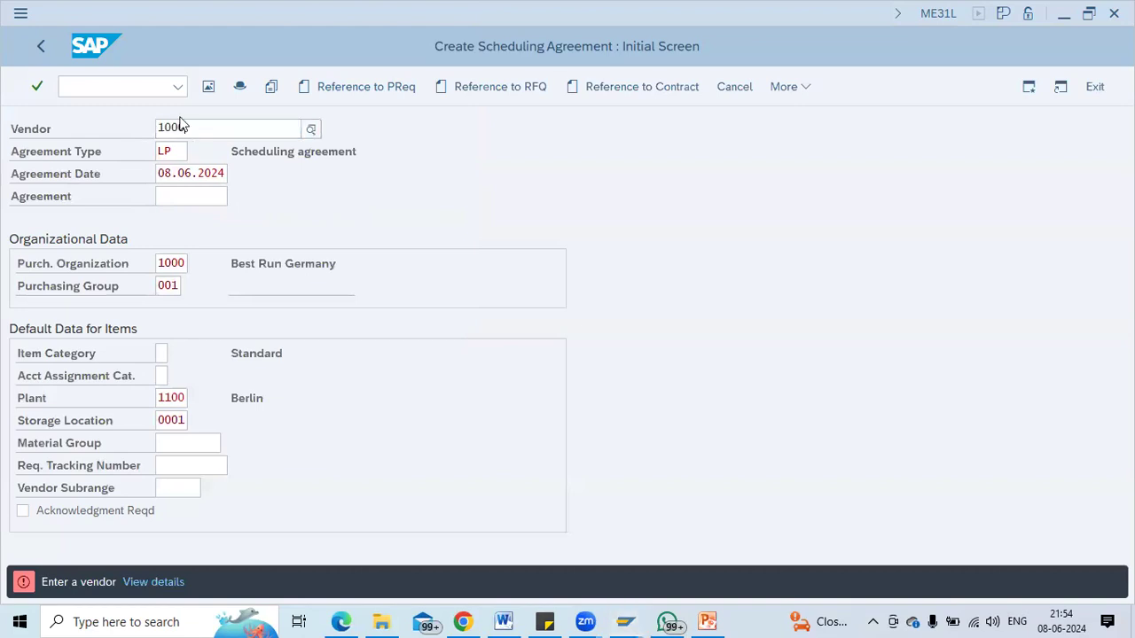
key(Return)
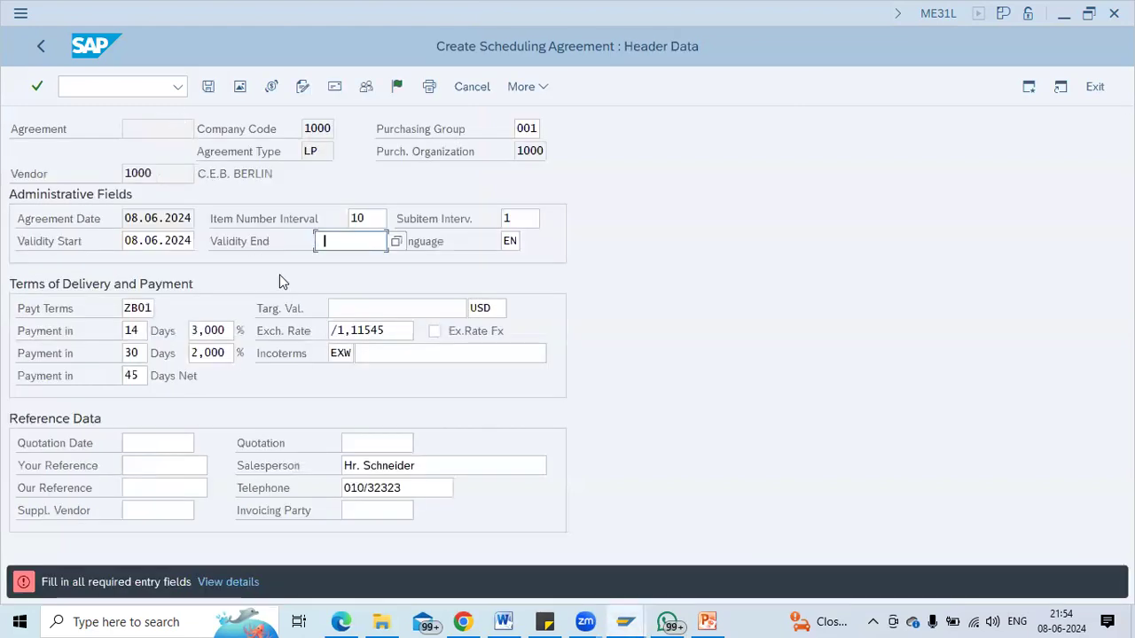
Accept validity end 08.06.2025, add item 10 (100-100, 10000 at 1000), and save.
key(Down)
key(Return)
key(Return)
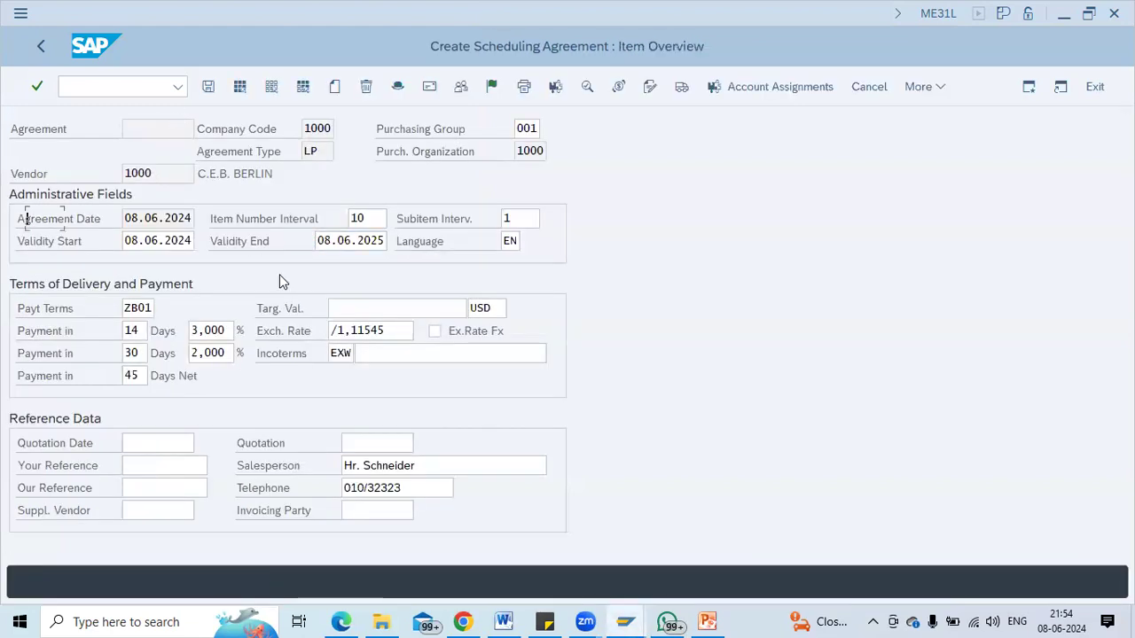
click(168, 218)
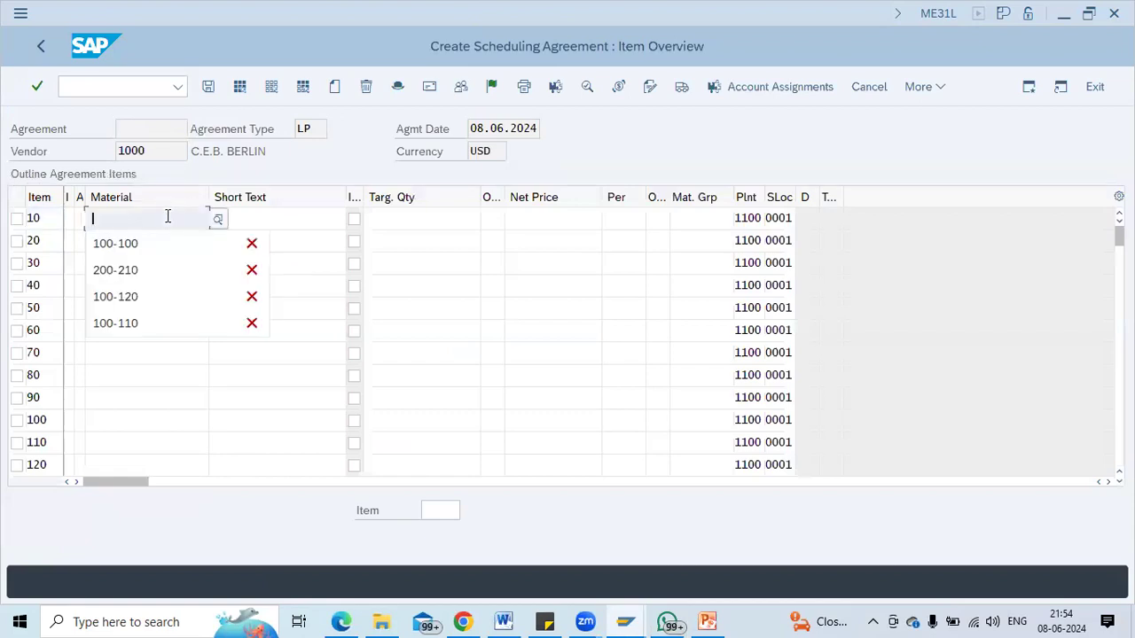
key(Down)
key(Tab)
key(Tab)
key(Tab)
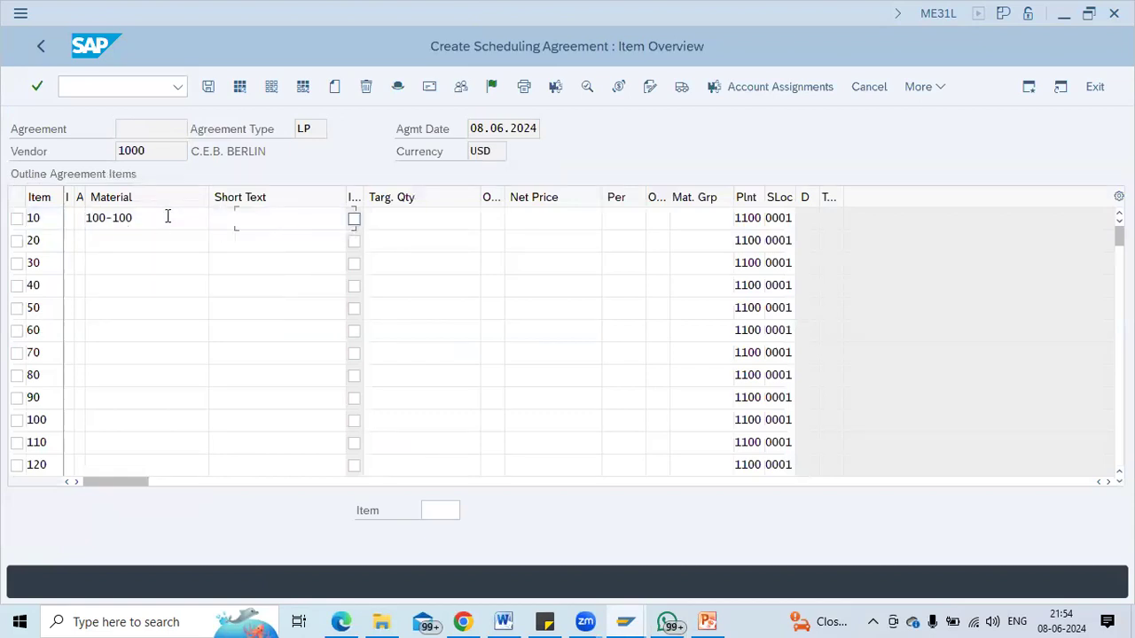
key(Down)
key(Tab)
key(Tab)
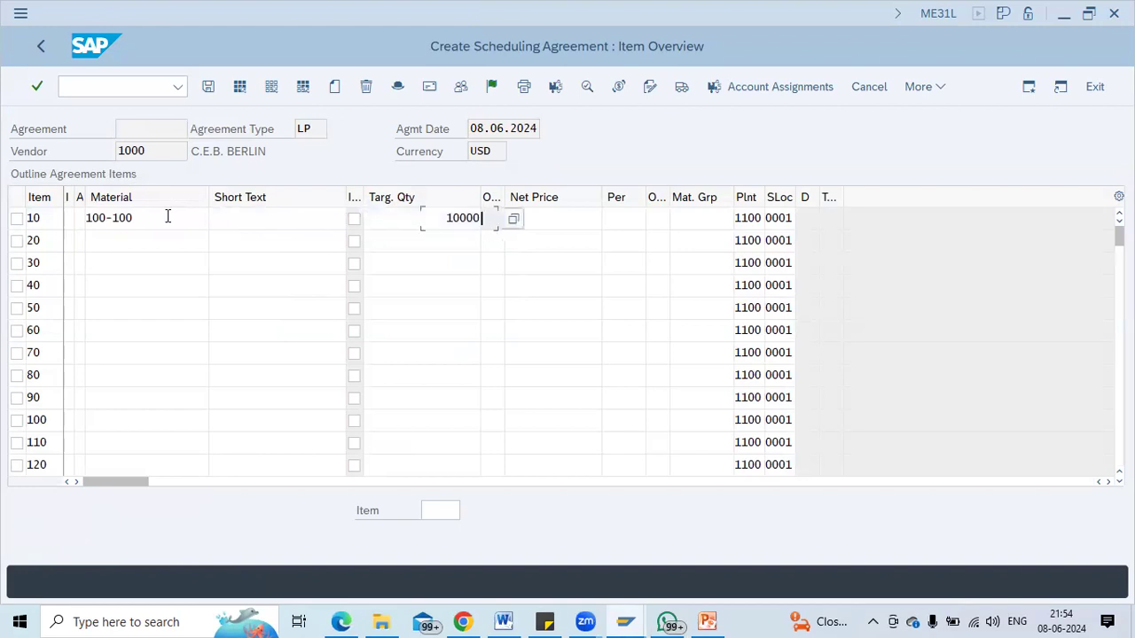
key(Down)
key(Return)
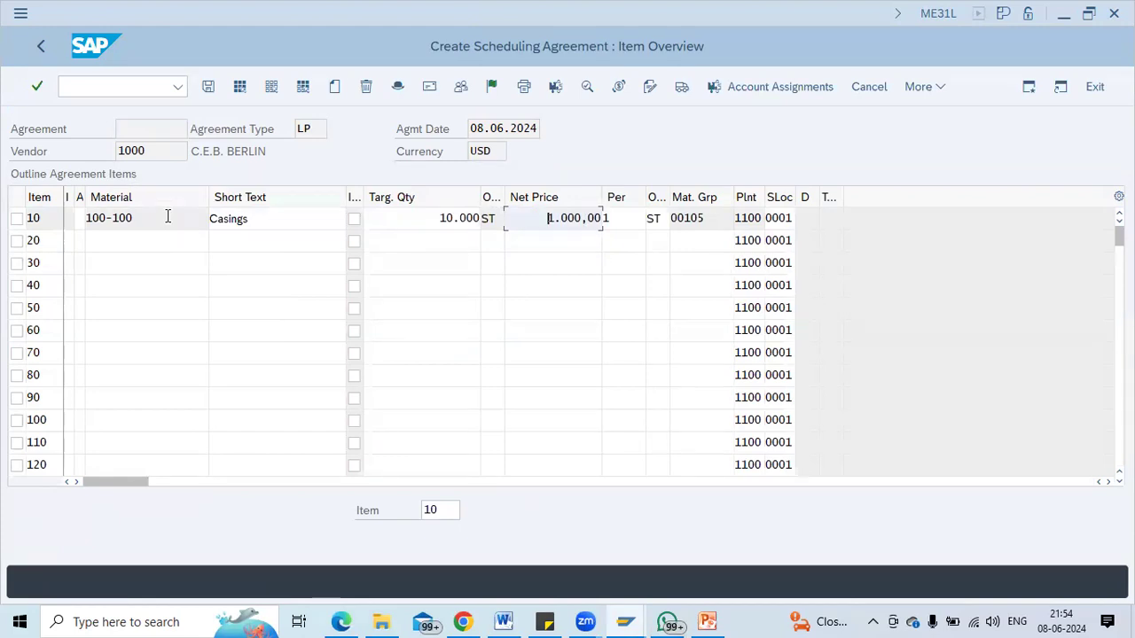
key(ctrl+s)
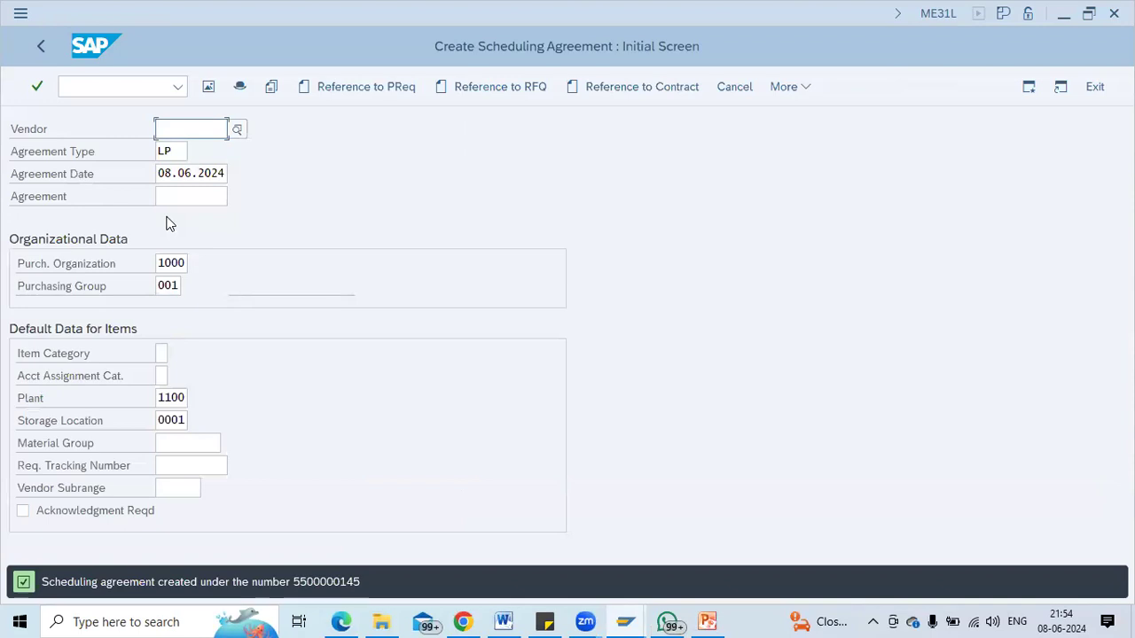
click(790, 92)
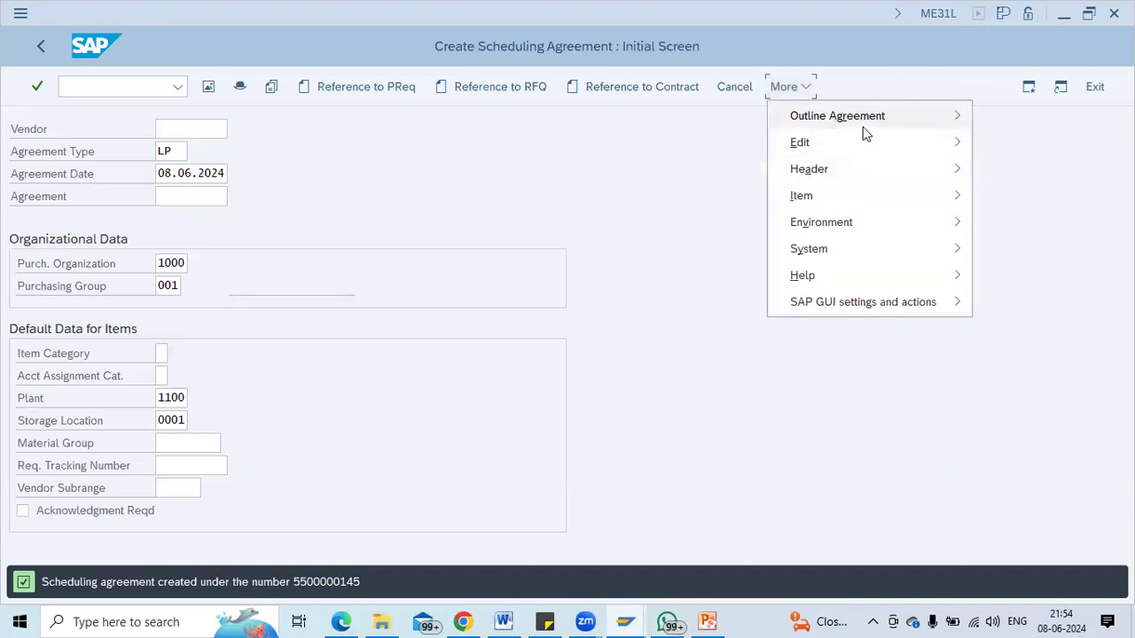
mouse_move(861, 128)
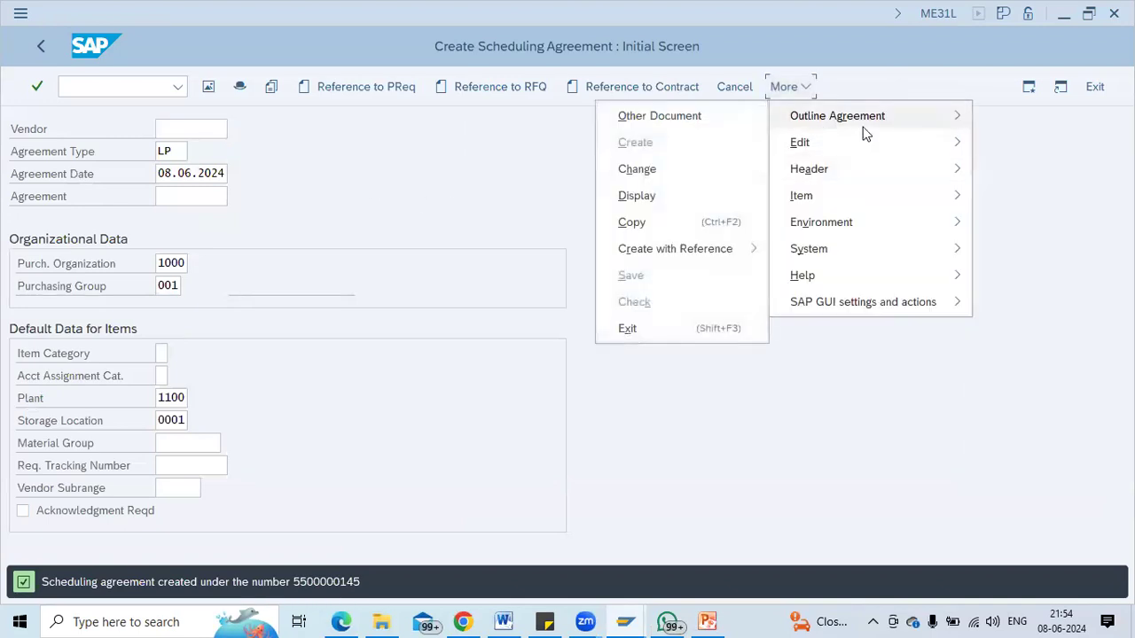
click(637, 198)
key(Return)
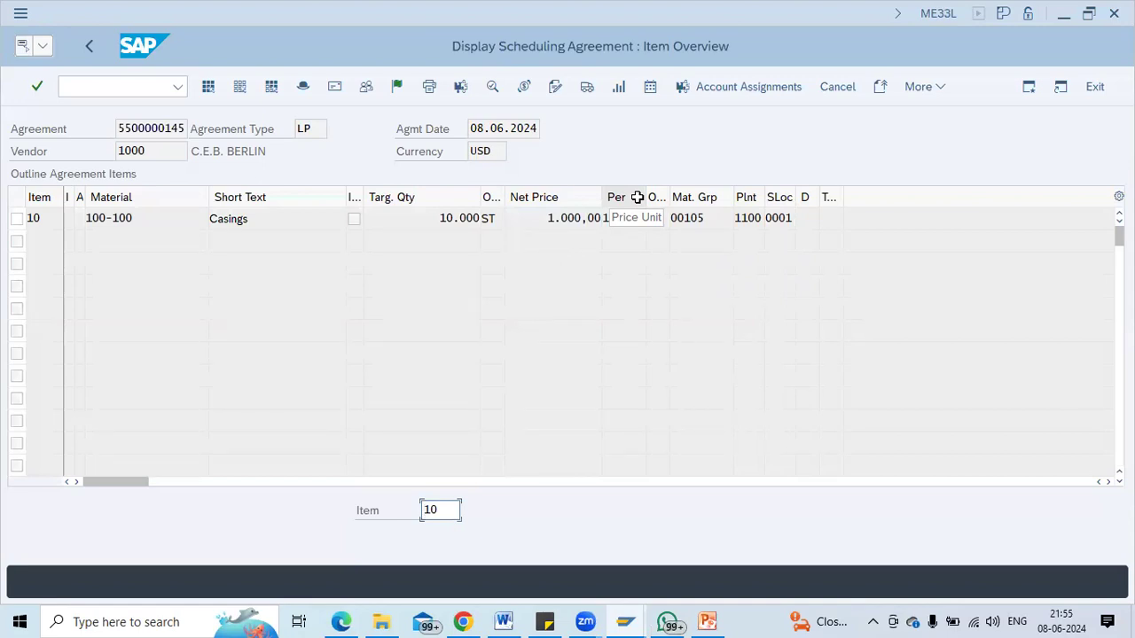
click(185, 128)
key(shift+Left)
key(shift+Left)
key(shift+Left)
key(shift+Left)
key(shift+Left)
key(shift+Left)
key(shift+Left)
key(shift+Left)
key(shift+Left)
key(shift+Left)
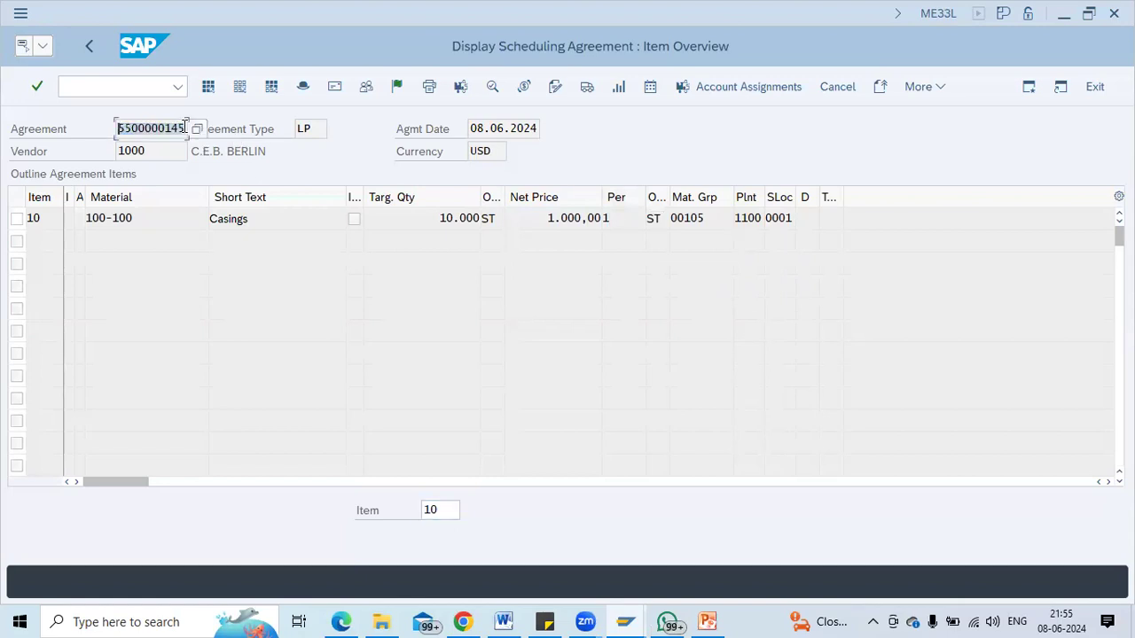
click(118, 83)
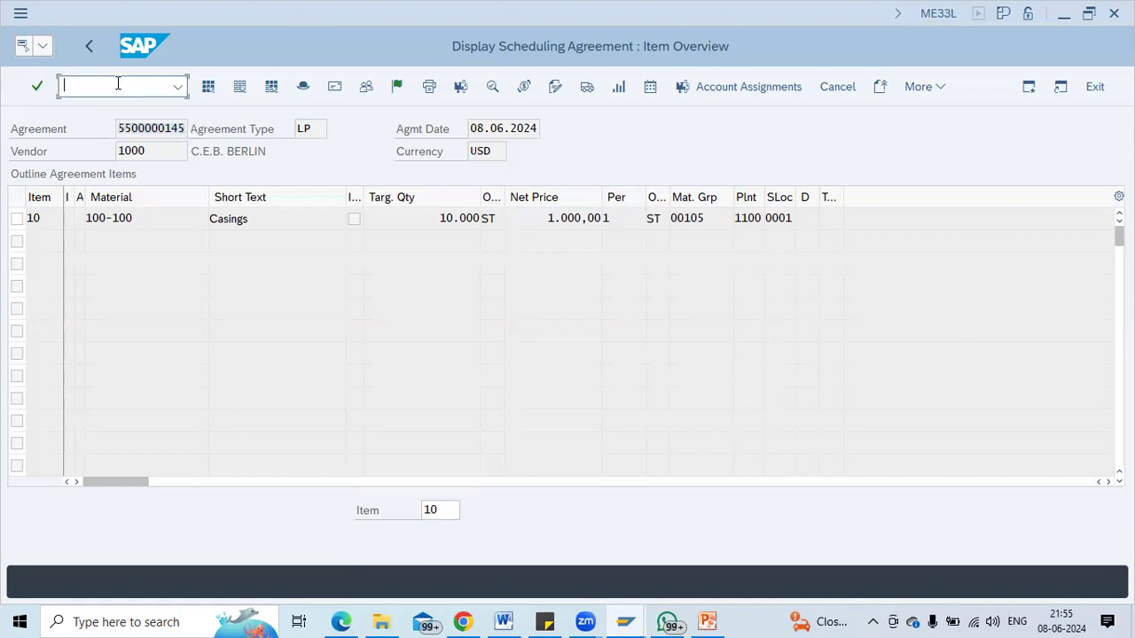
text(/nme38)
key(Return)
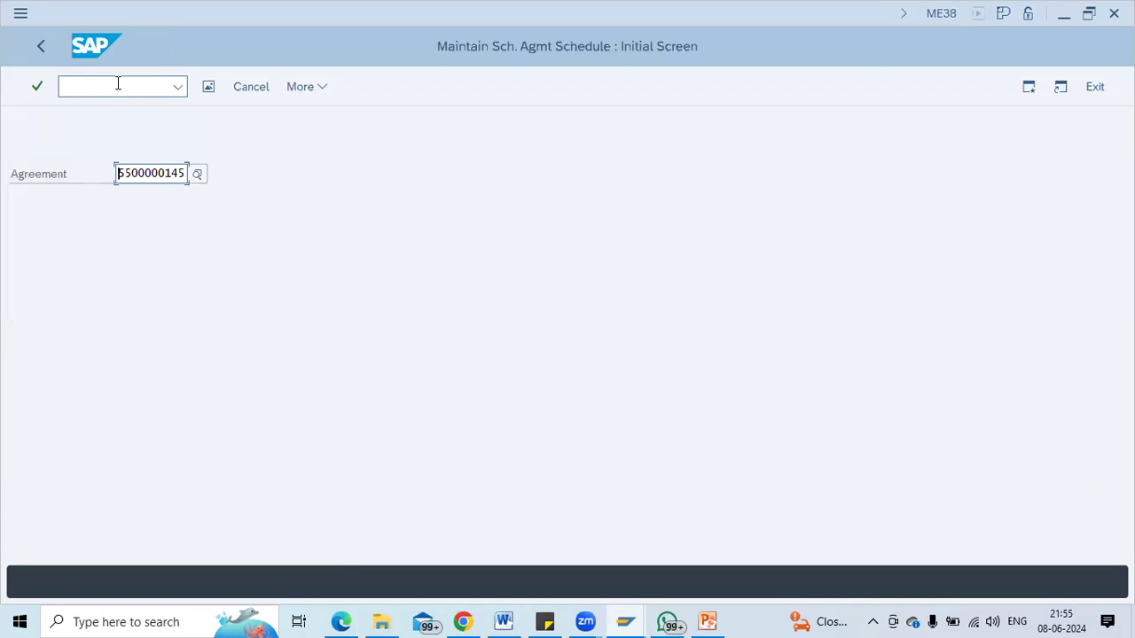
key(Return)
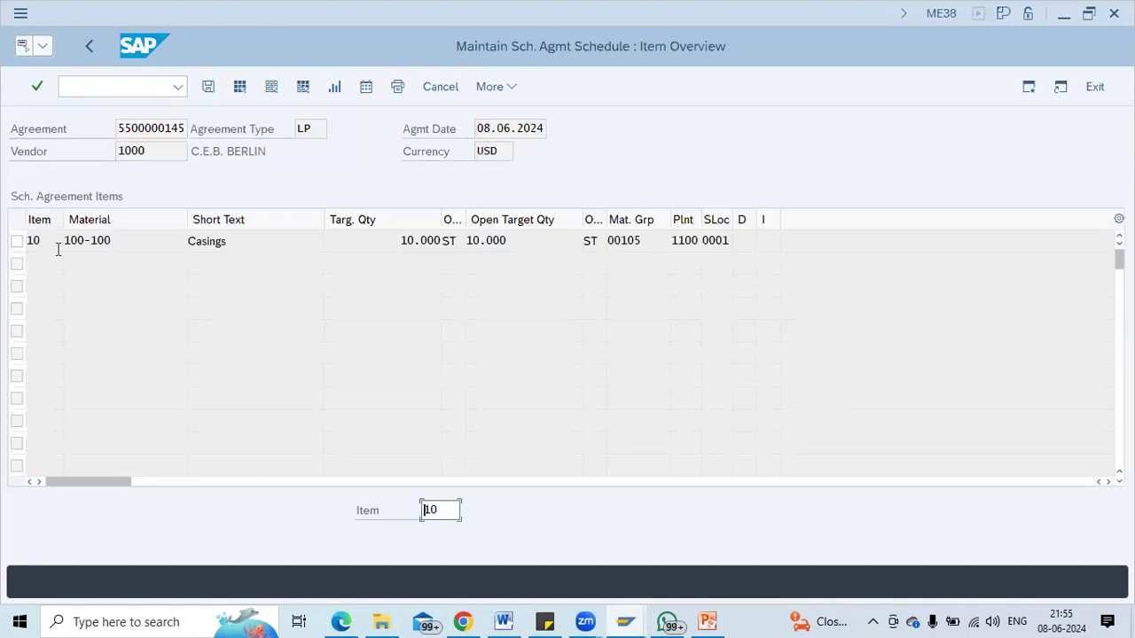
click(17, 242)
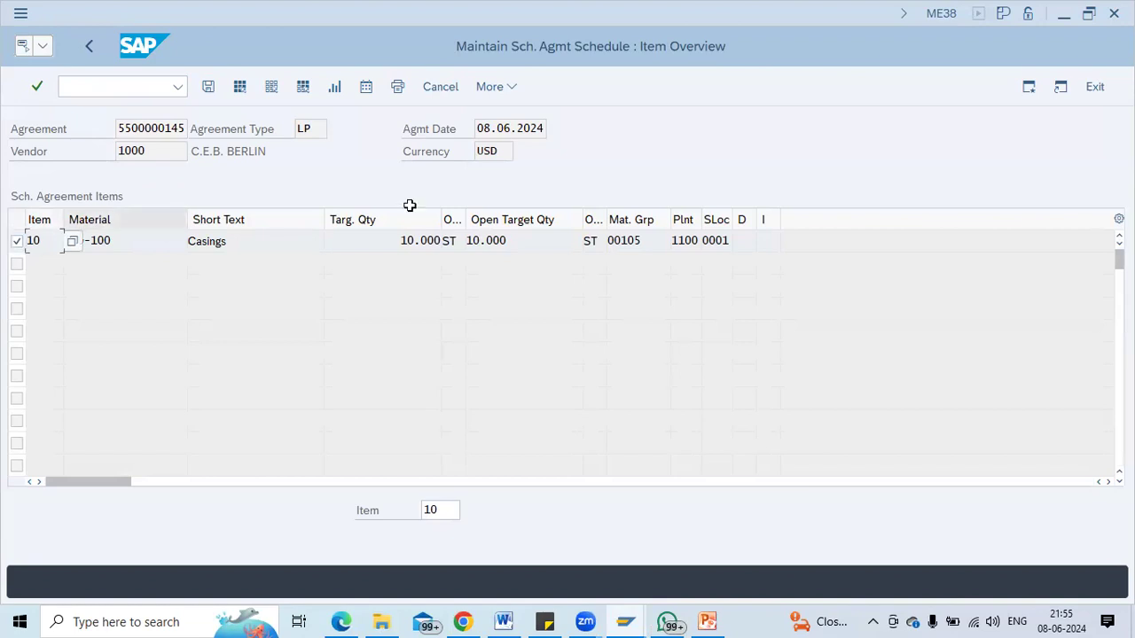
click(493, 92)
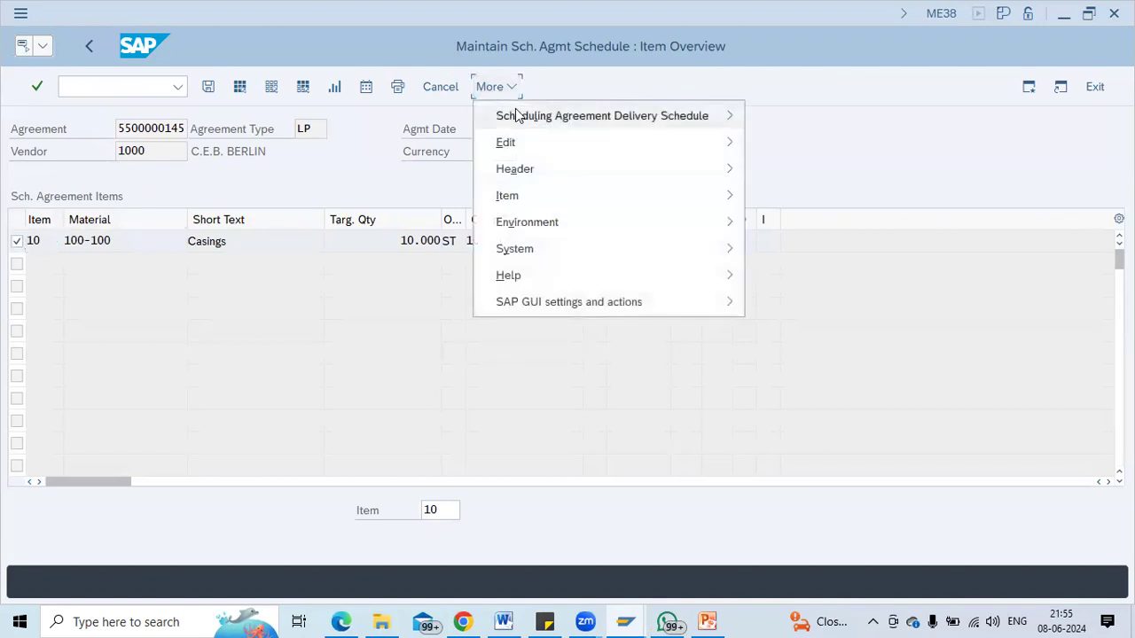
mouse_move(517, 116)
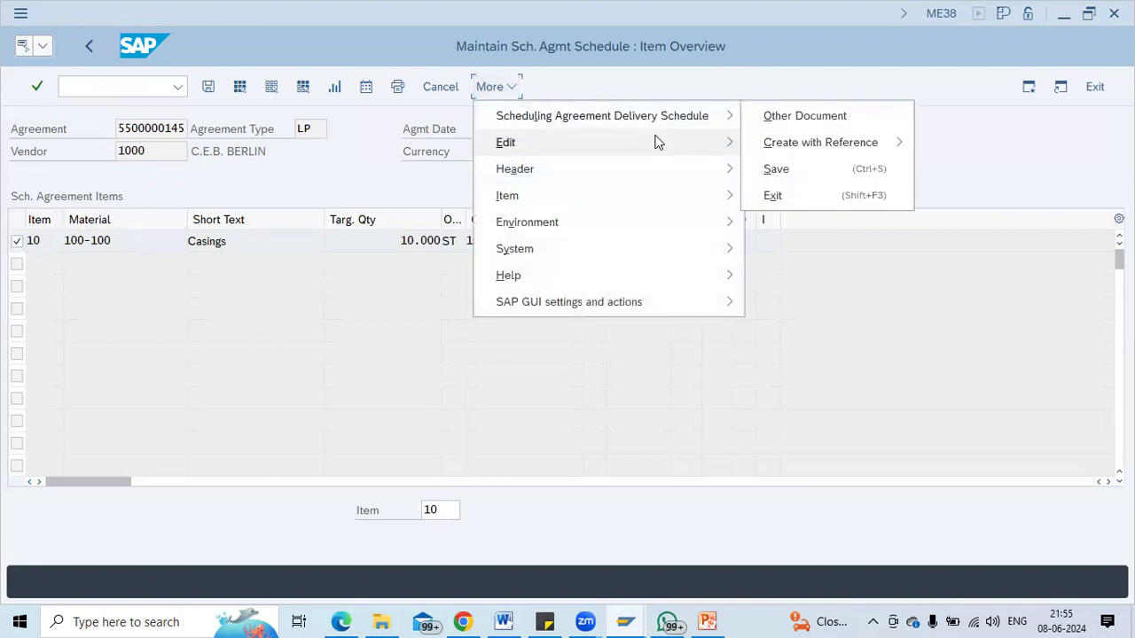
mouse_move(660, 157)
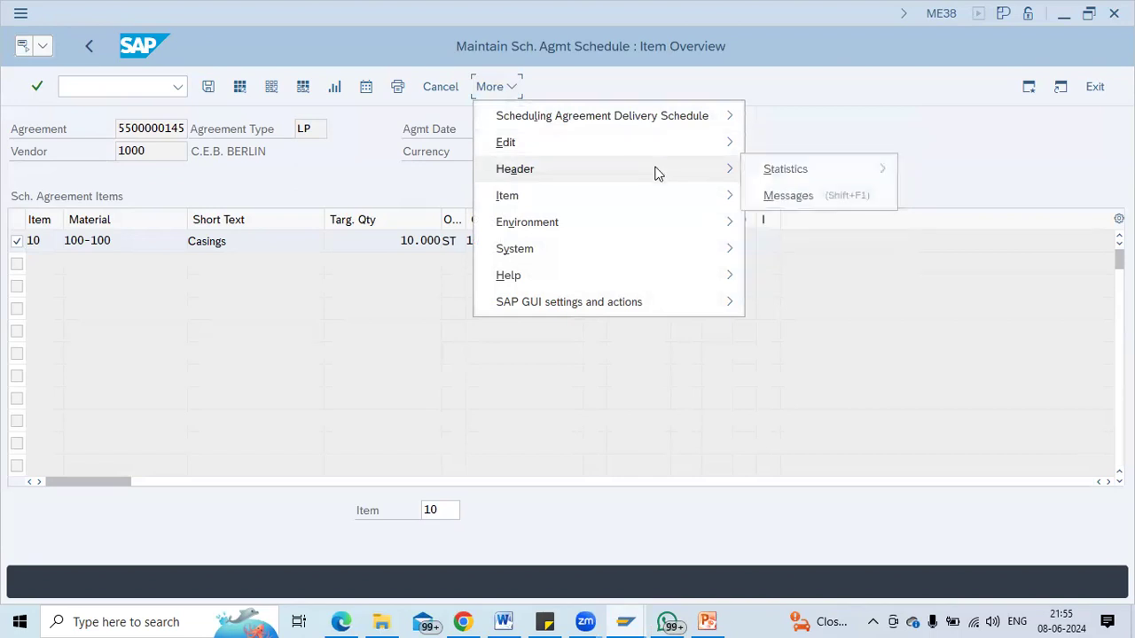
click(365, 89)
click(367, 87)
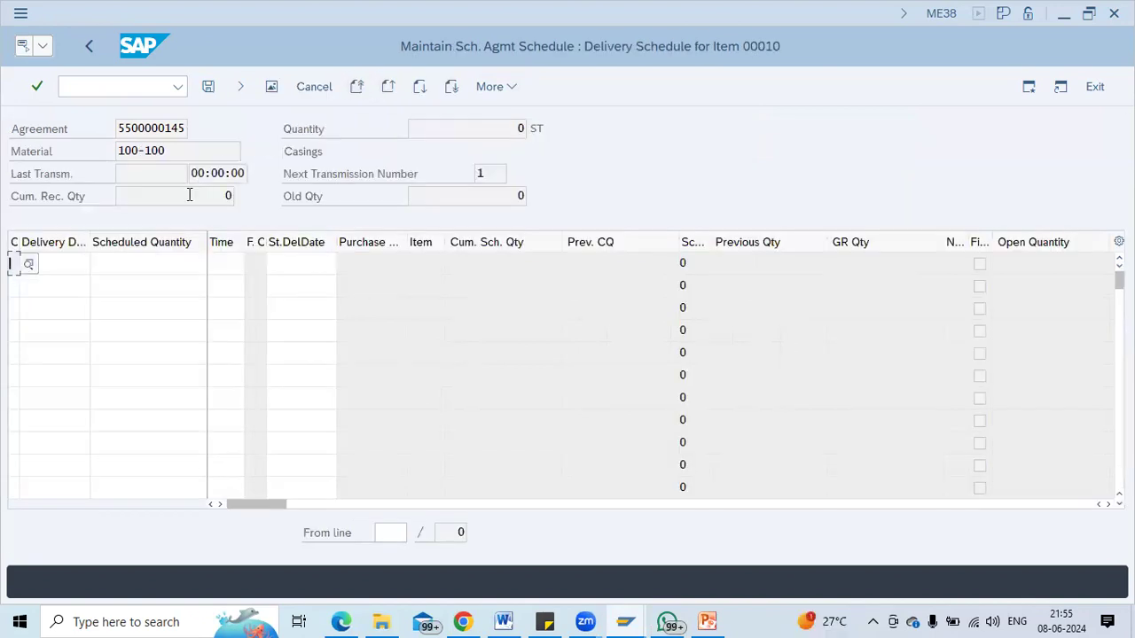
Enter the first schedule line: 100 on 08.06.2024.
click(88, 263)
click(98, 263)
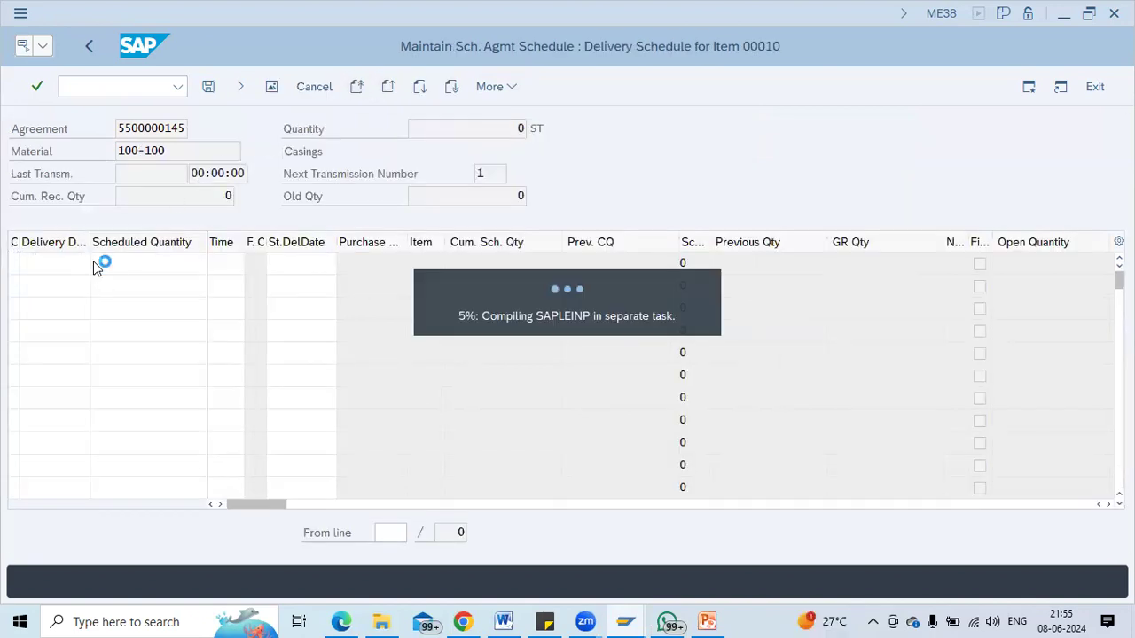
double_click(356, 397)
text(100)
key(shift+Tab)
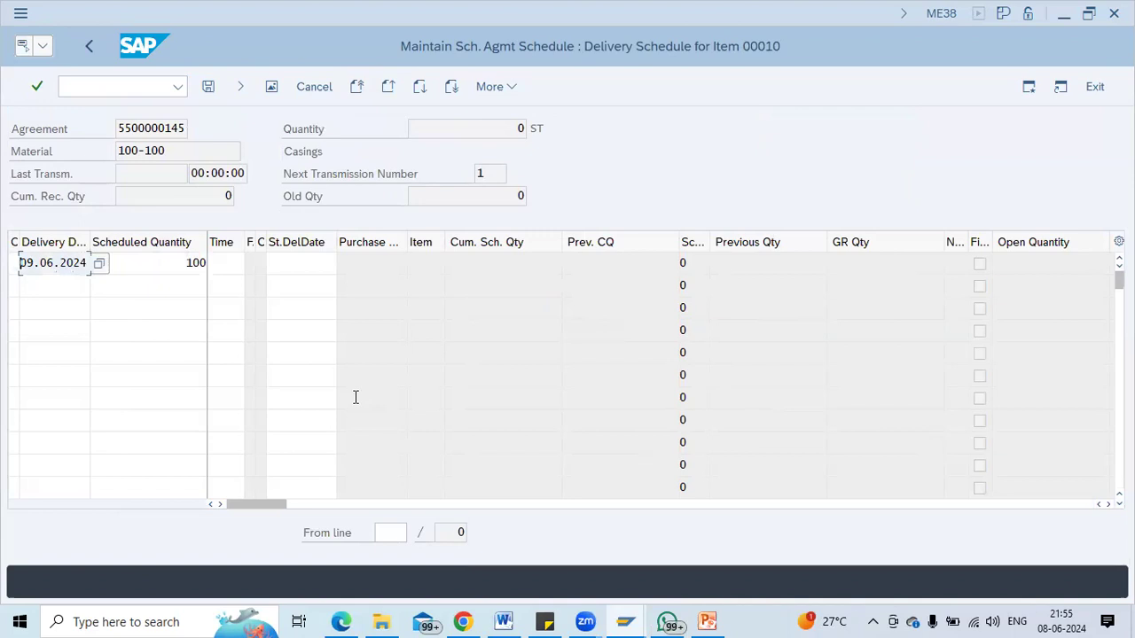
key(Delete)
text(8)
key(Right)
key(Right)
key(Right)
key(Right)
key(Right)
key(Right)
key(Right)
key(Right)
key(Right)
key(Tab)
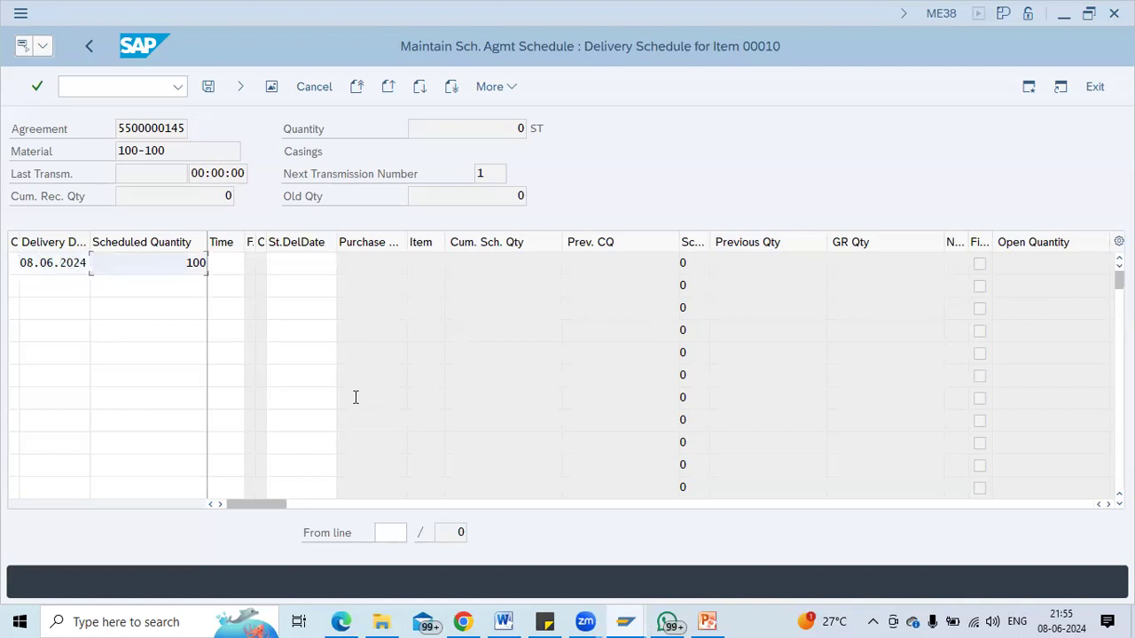
key(Tab)
key(Tab)
key(Tab)
key(Tab)
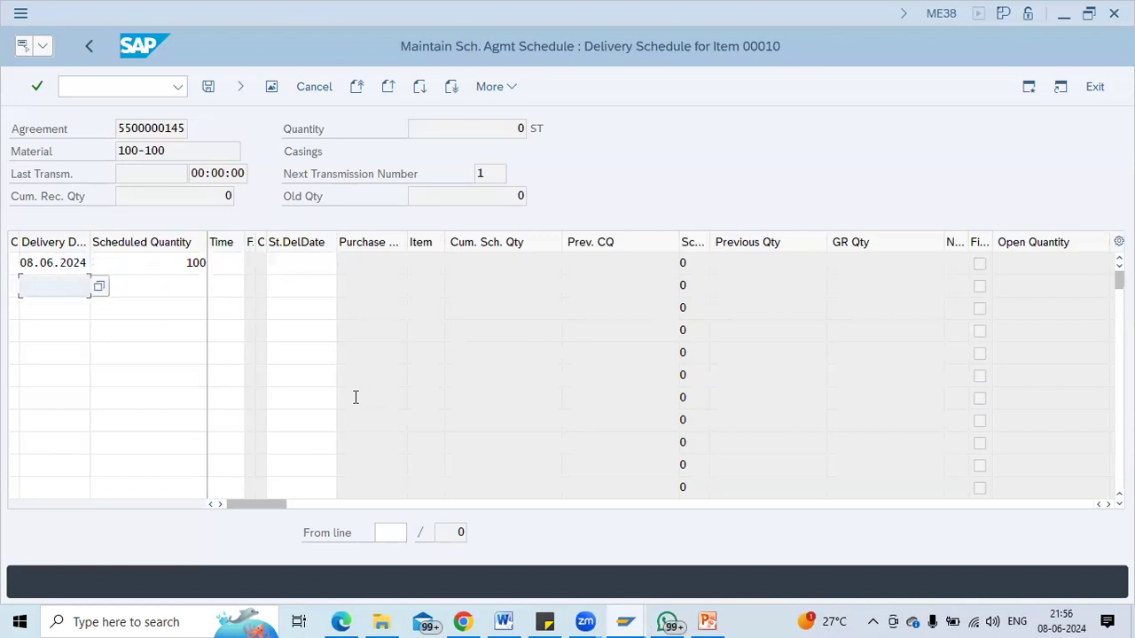
Add lines for 200 on 27.06.2024 and 400 on 21.06.2024, accepting the workday warning.
click(98, 287)
click(276, 472)
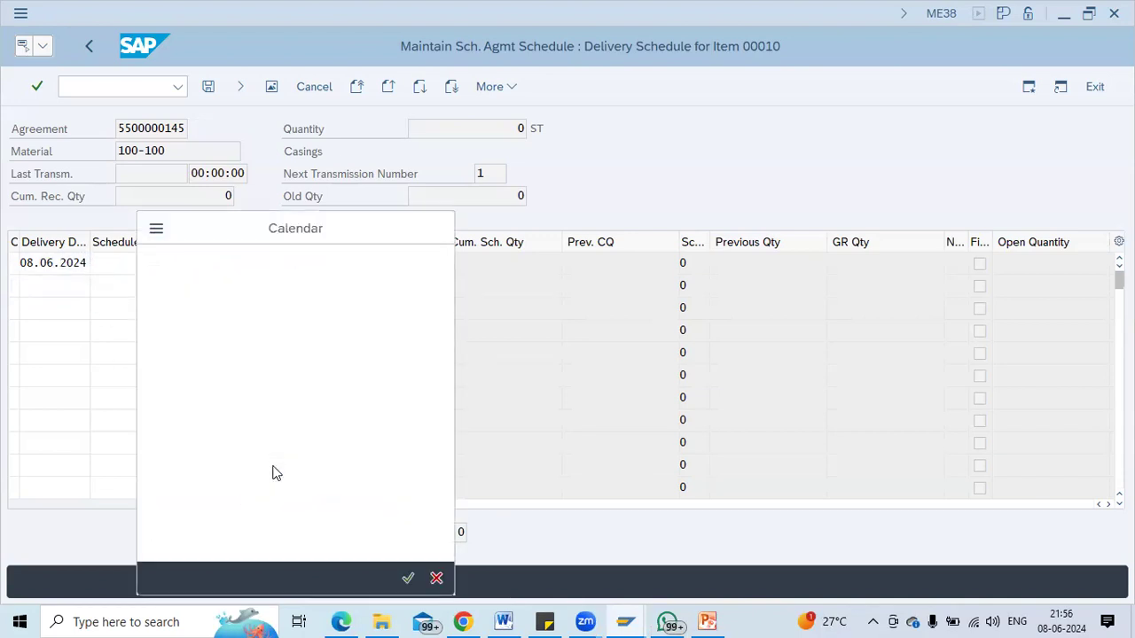
key(Tab)
text(20)
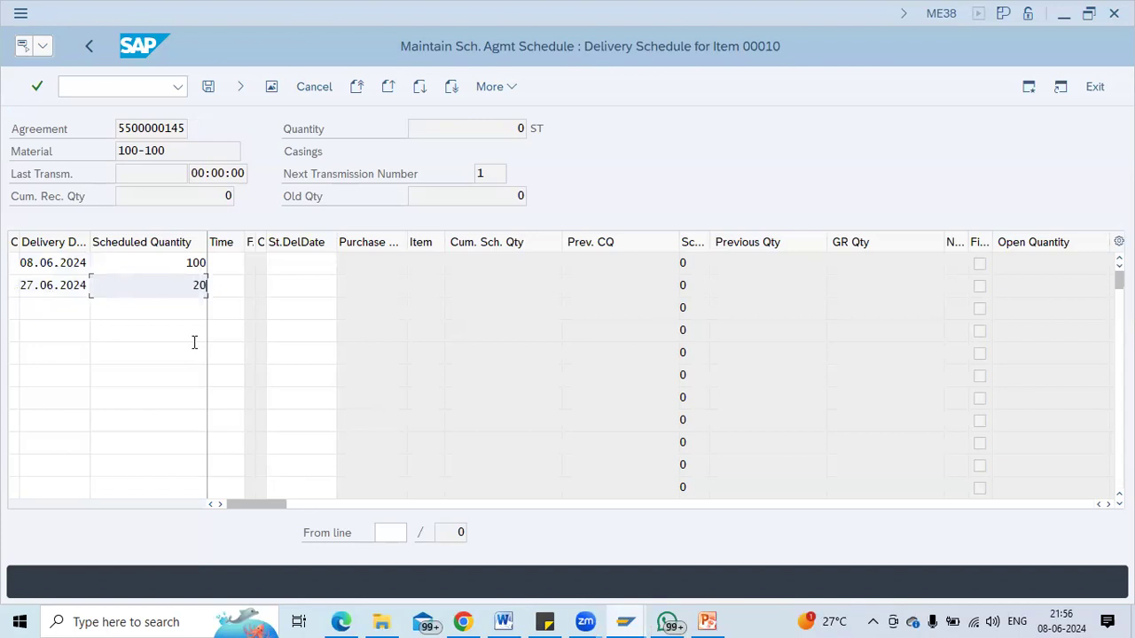
text(0)
key(Tab)
key(Tab)
key(Tab)
key(Tab)
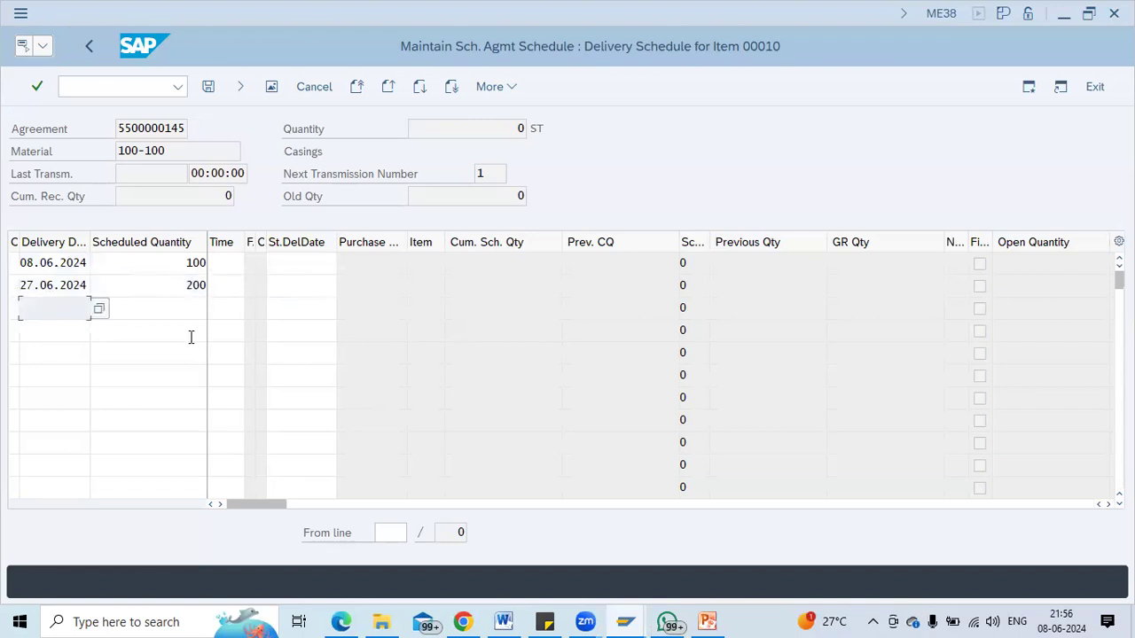
click(96, 308)
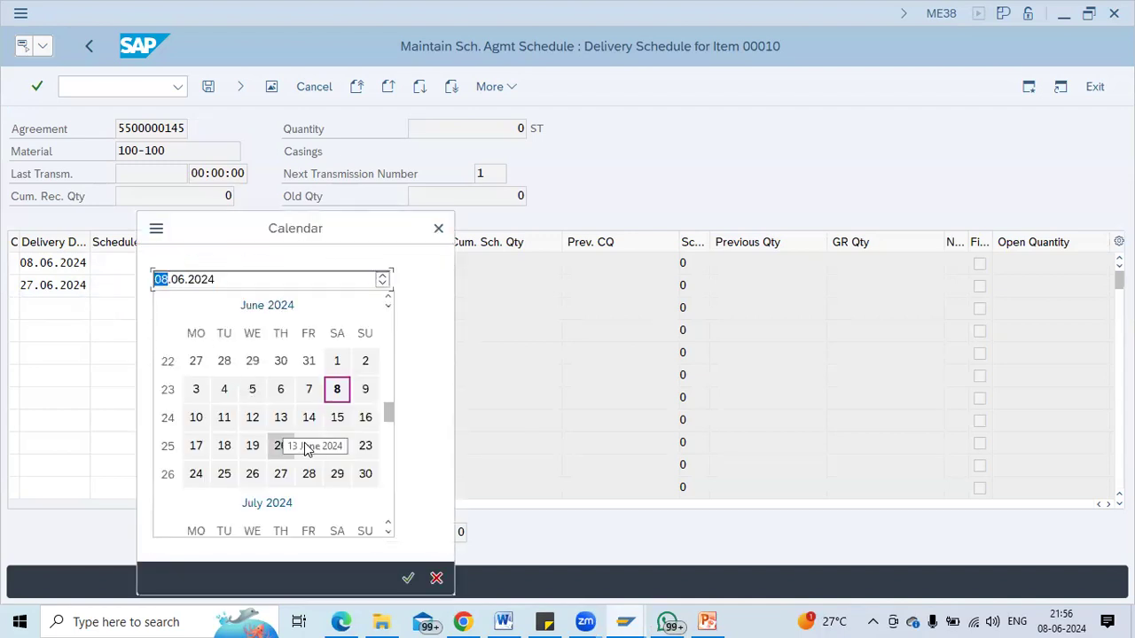
double_click(311, 436)
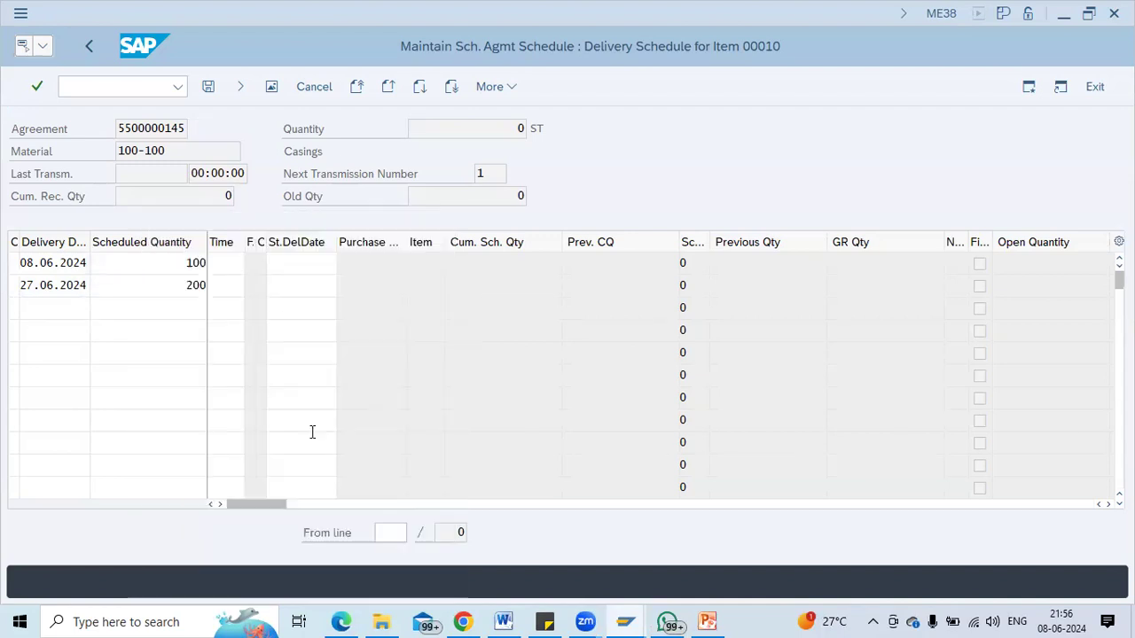
text(400)
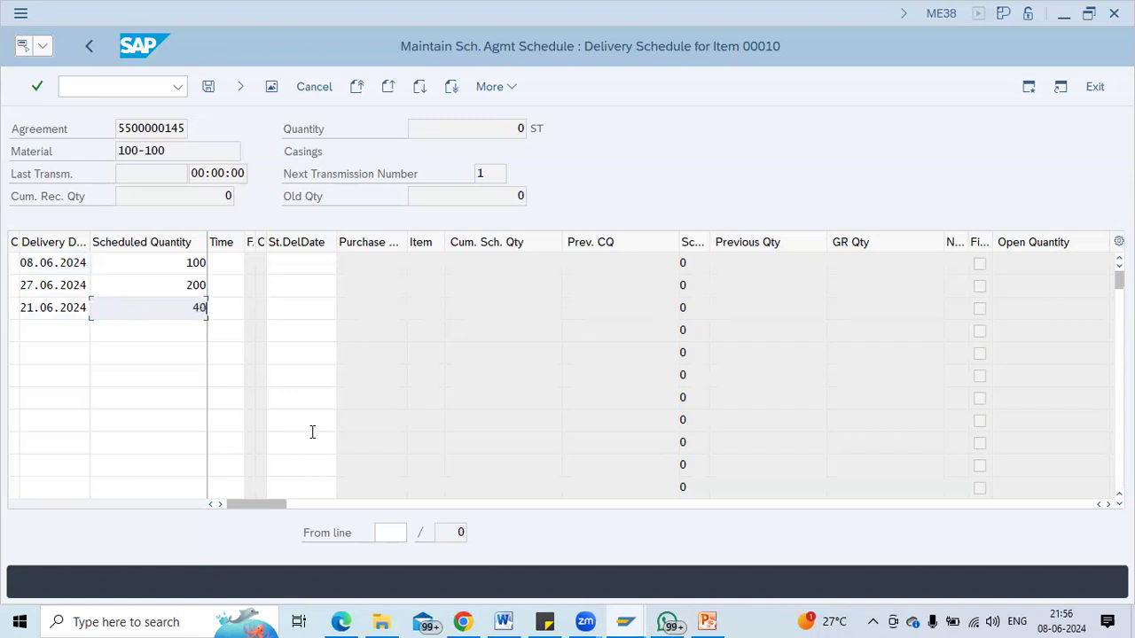
key(Return)
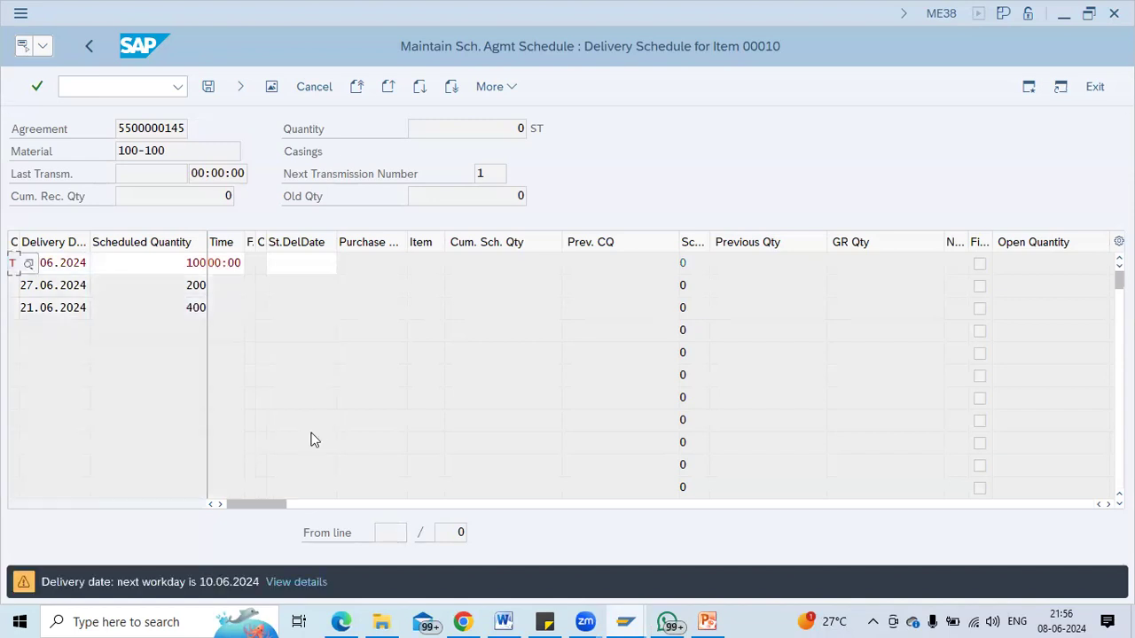
key(Return)
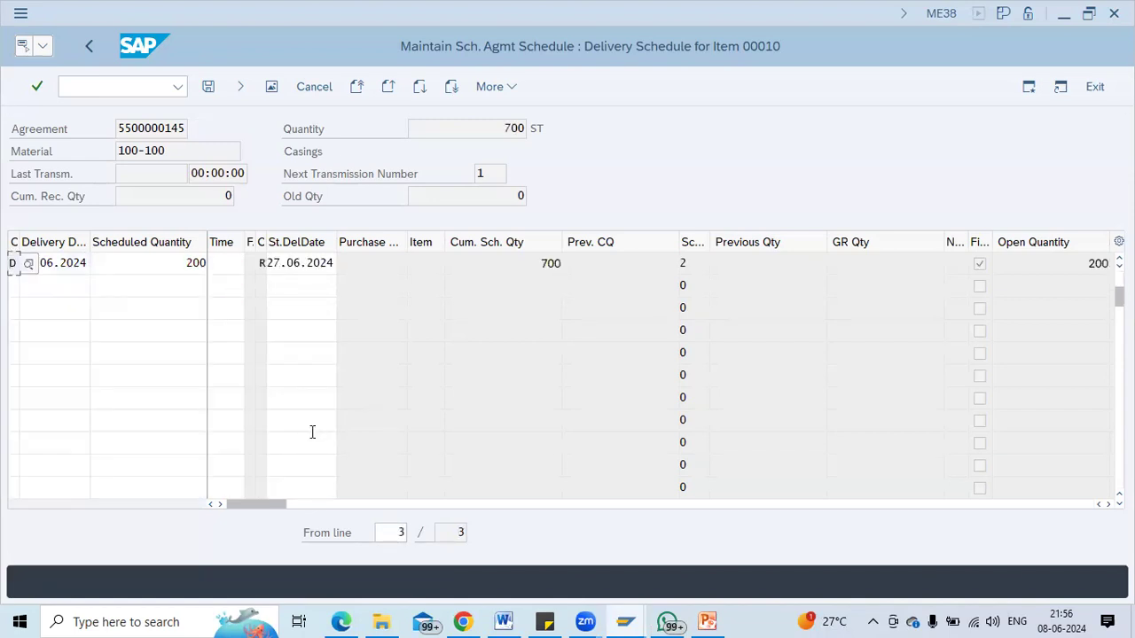
Add a fourth schedule line of 1.000 delivered on 11.06.2024.
drag(1119, 298, 1119, 281)
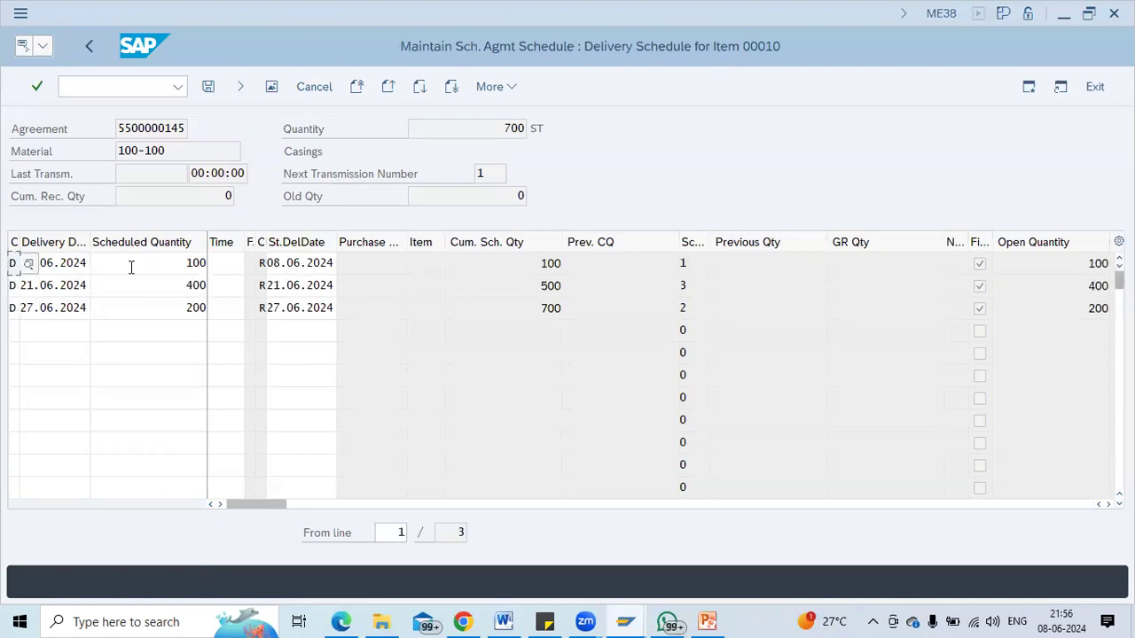
click(131, 265)
click(135, 284)
click(145, 312)
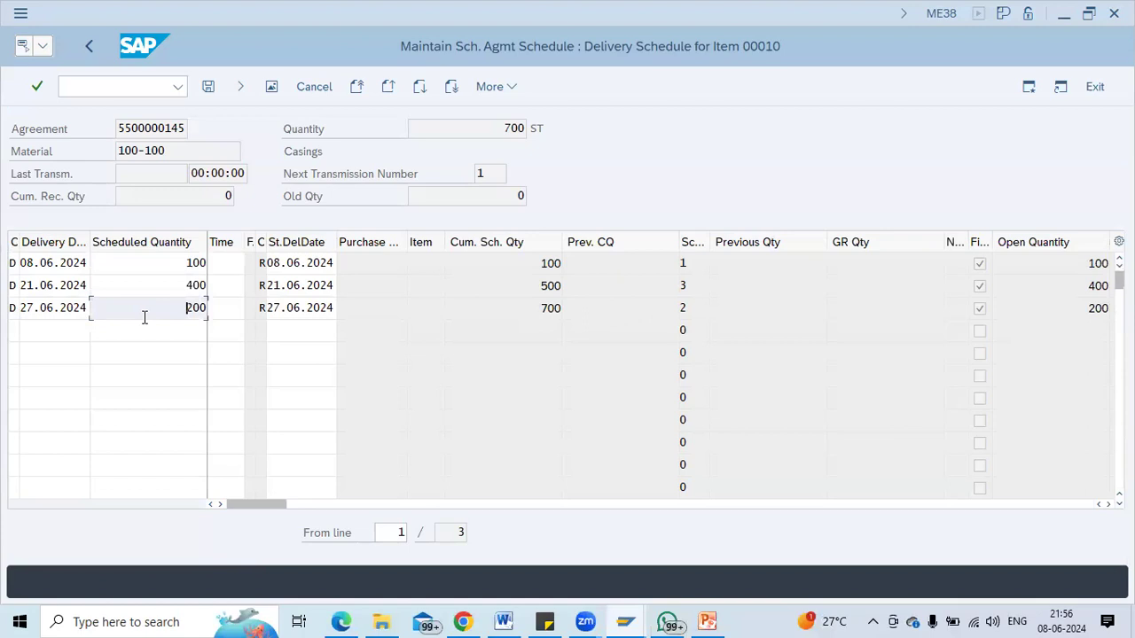
click(66, 334)
click(97, 334)
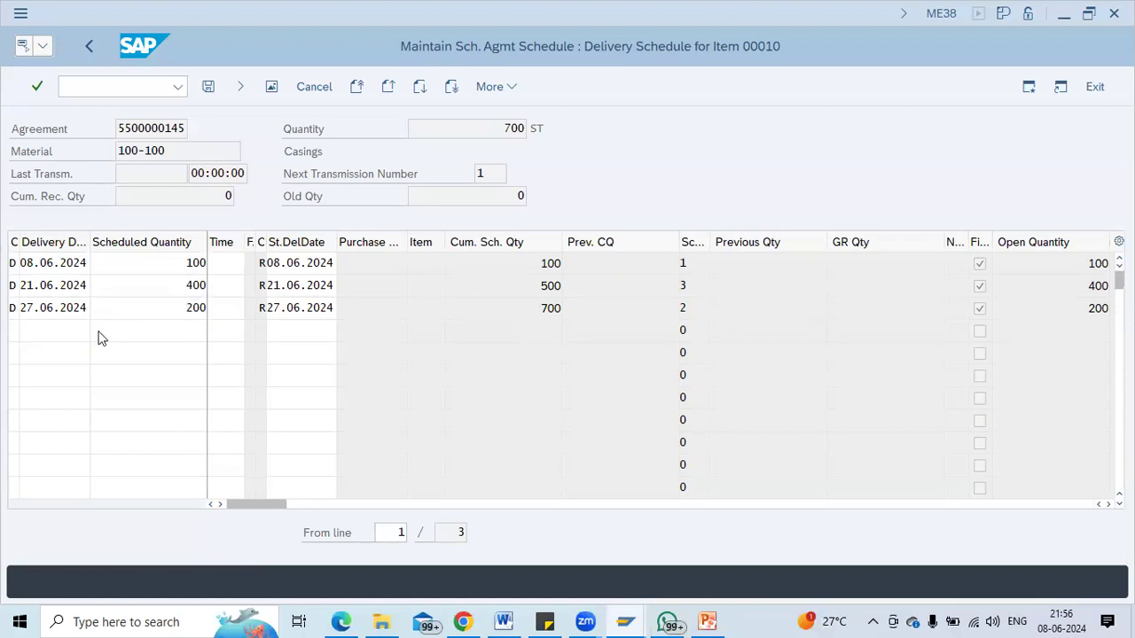
double_click(224, 417)
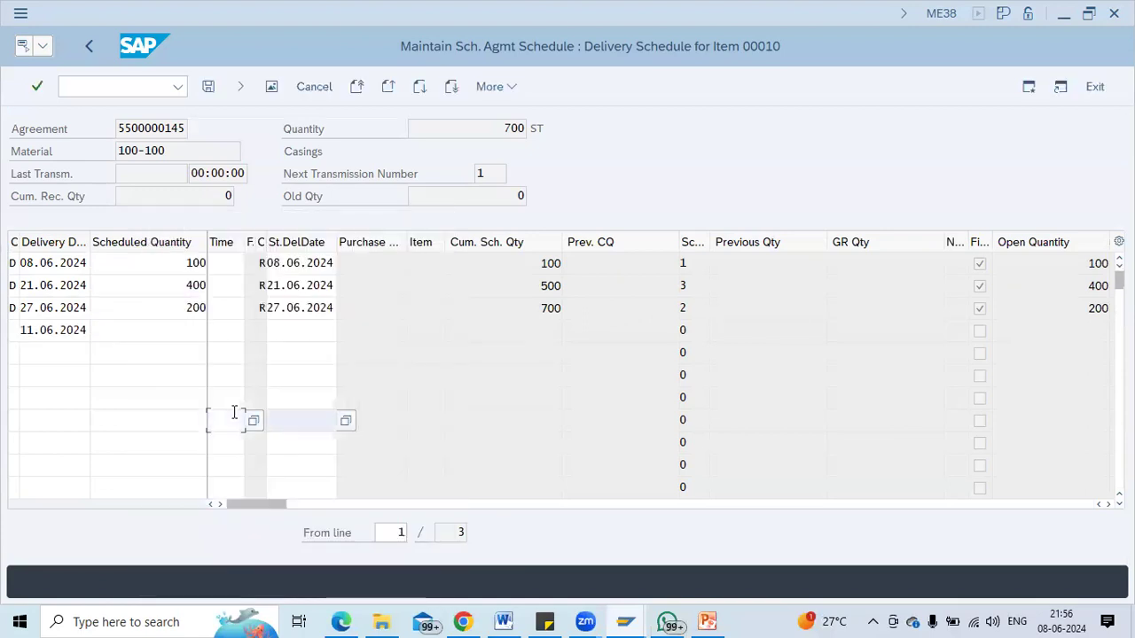
click(170, 333)
text(1000)
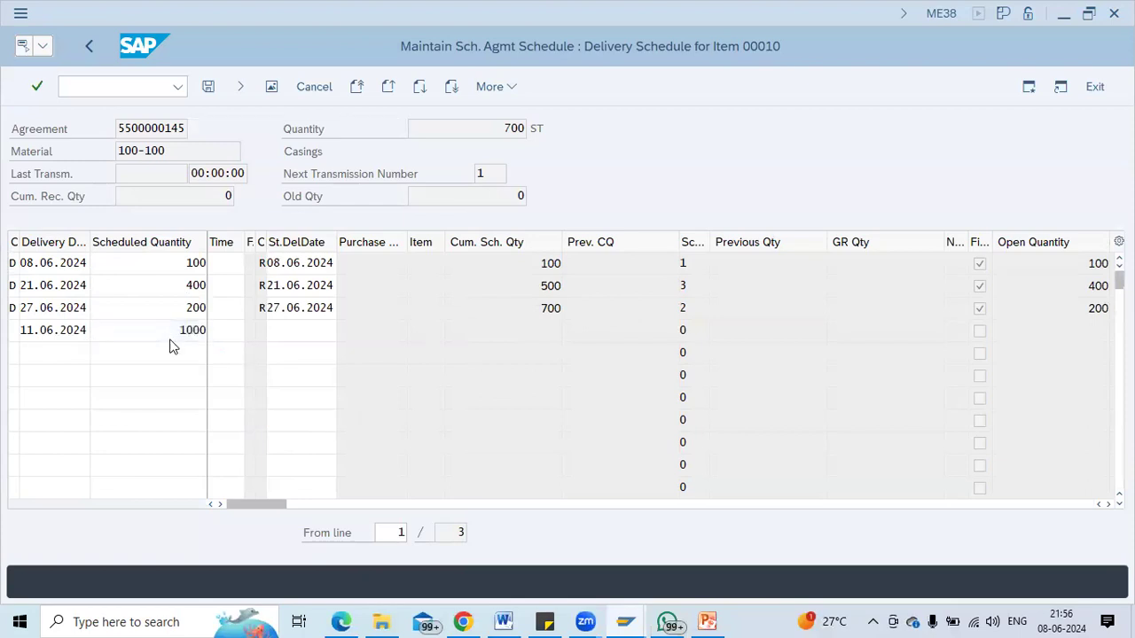
key(Return)
key(Return)
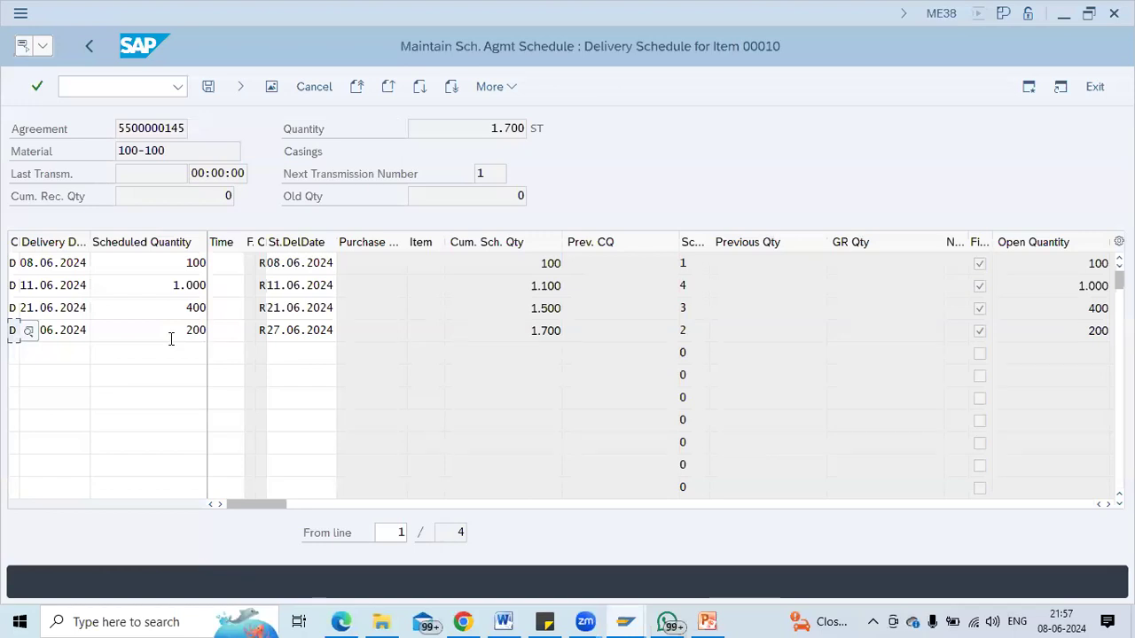
Review the four lines totalling 1.700 and save the delivery schedule.
click(122, 270)
click(122, 277)
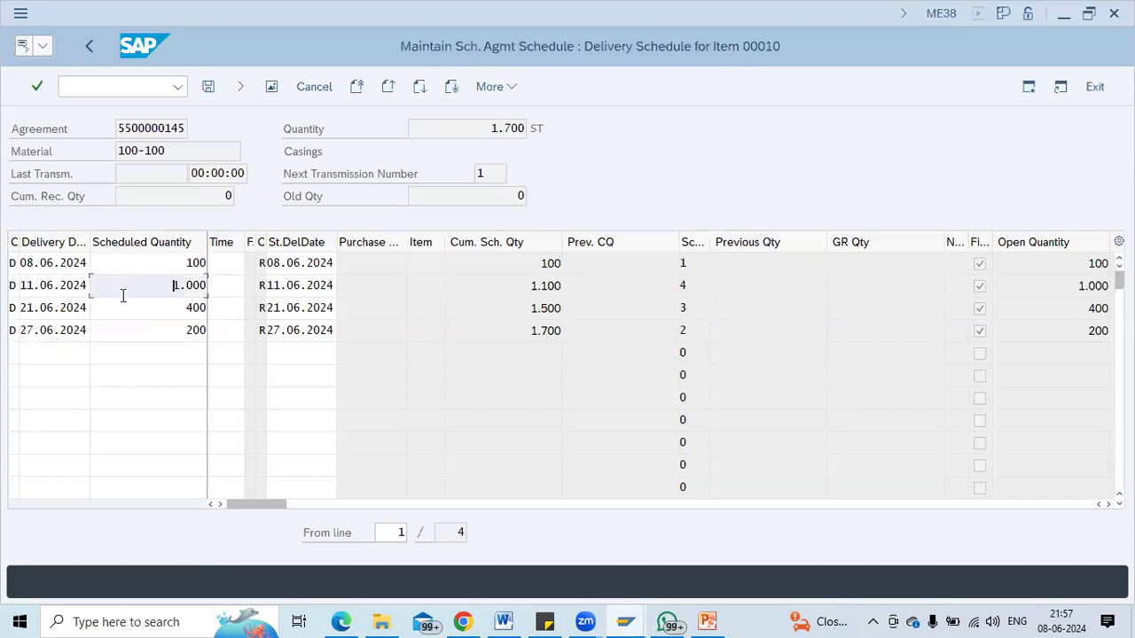
click(123, 309)
click(126, 329)
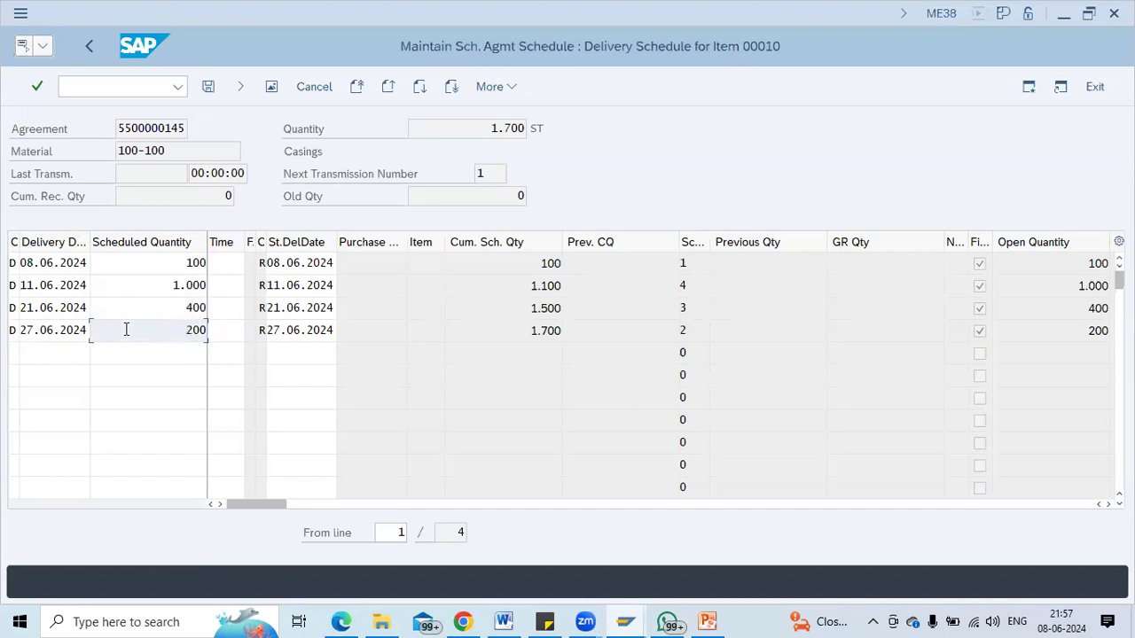
key(ctrl+s)
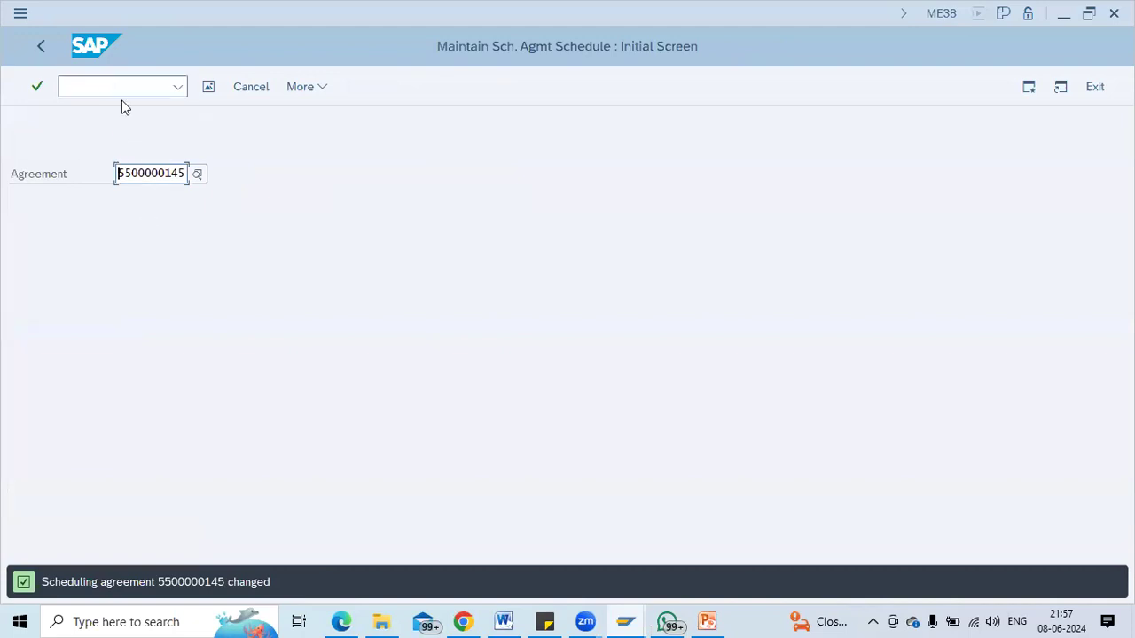
Copy the agreement number and launch transaction /nme39.
double_click(143, 172)
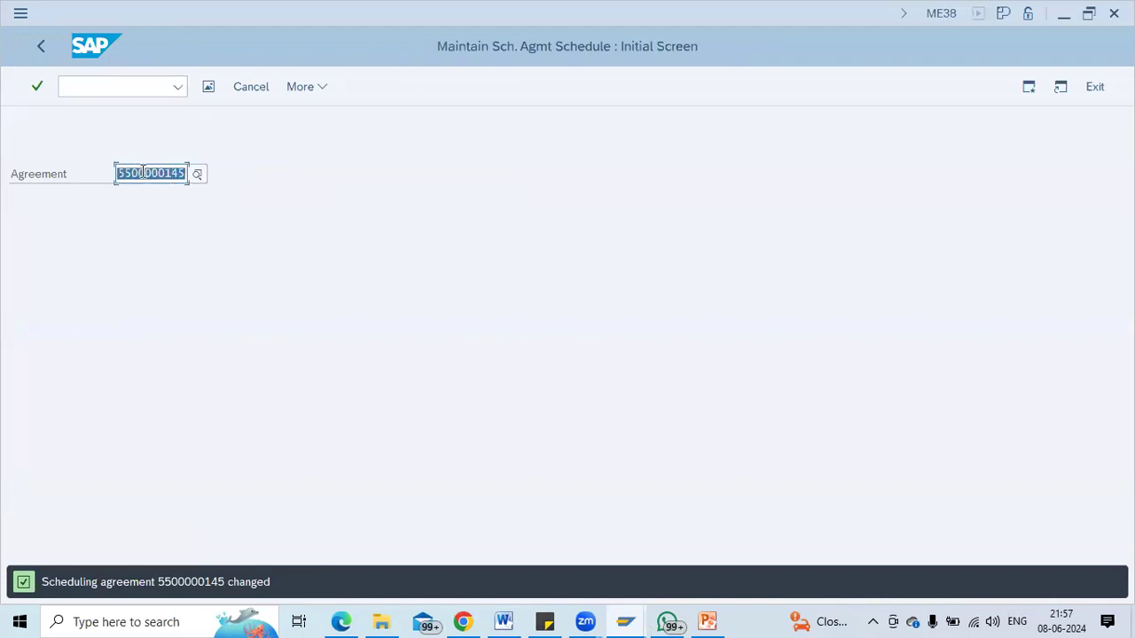
key(ctrl+v)
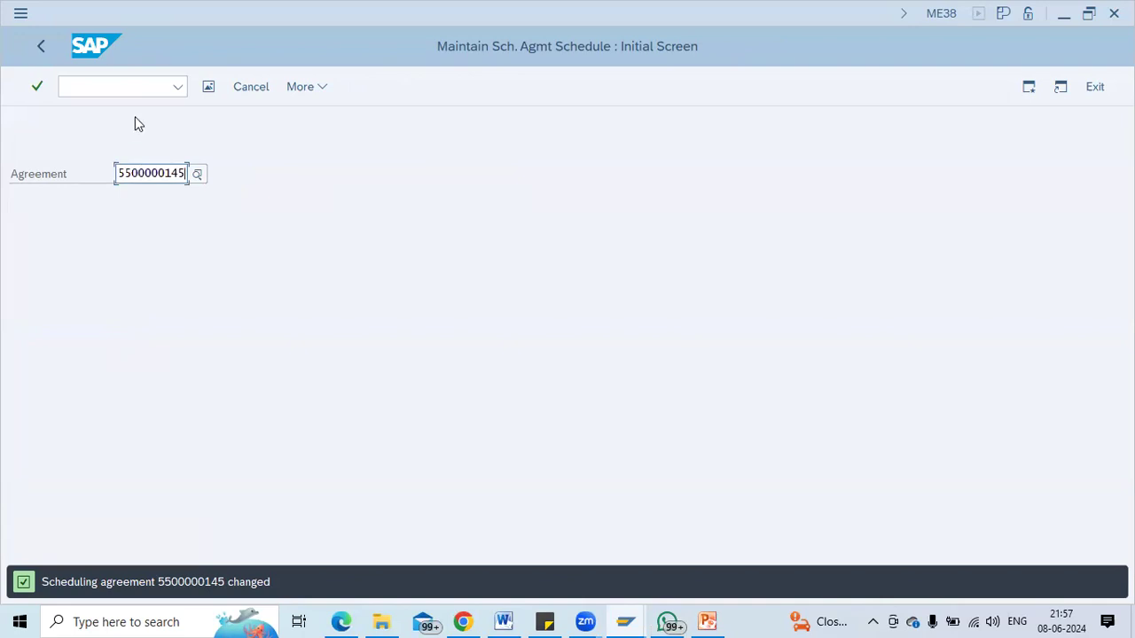
key(ctrl+slash)
text(/nme39)
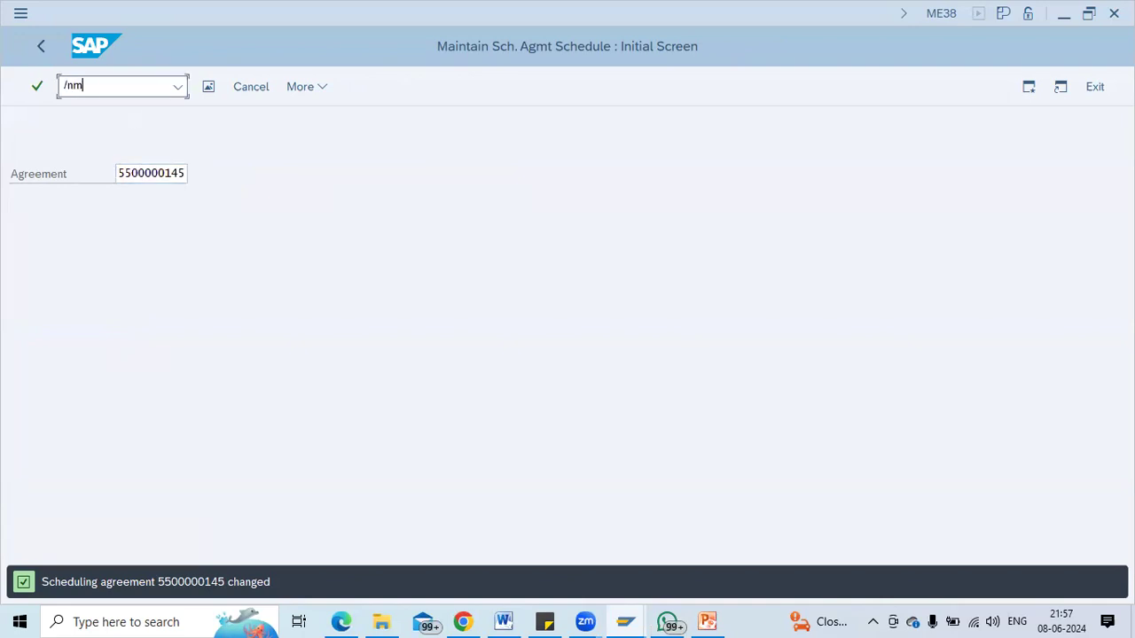
key(Return)
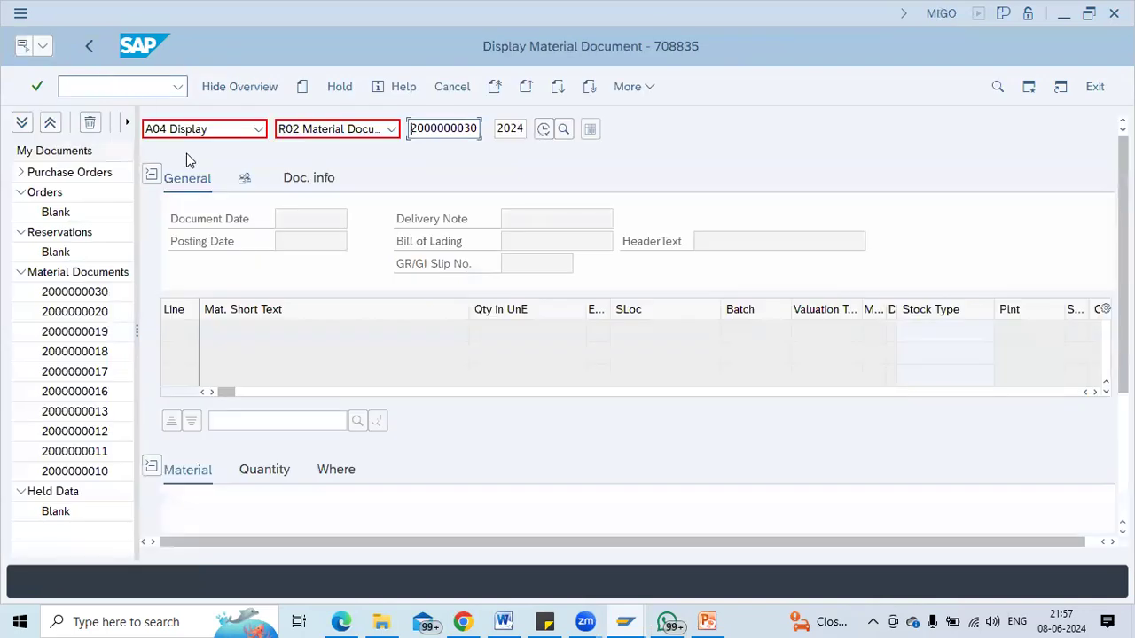
Set up a Goods Receipt against the pasted agreement number and check the Casings quantity of 100.
click(197, 141)
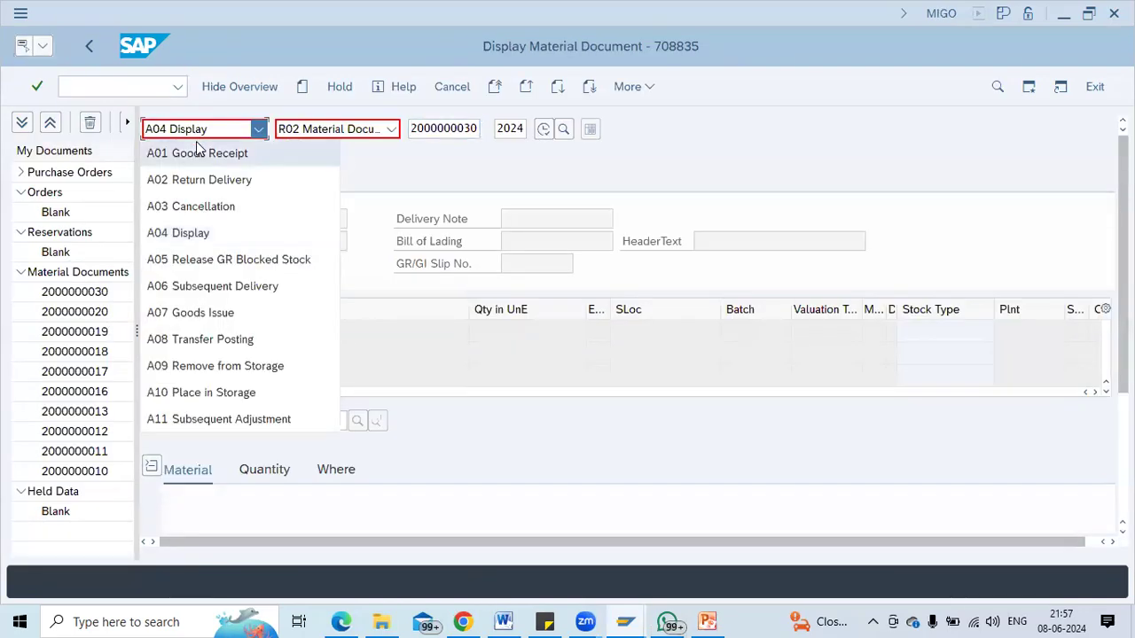
click(196, 149)
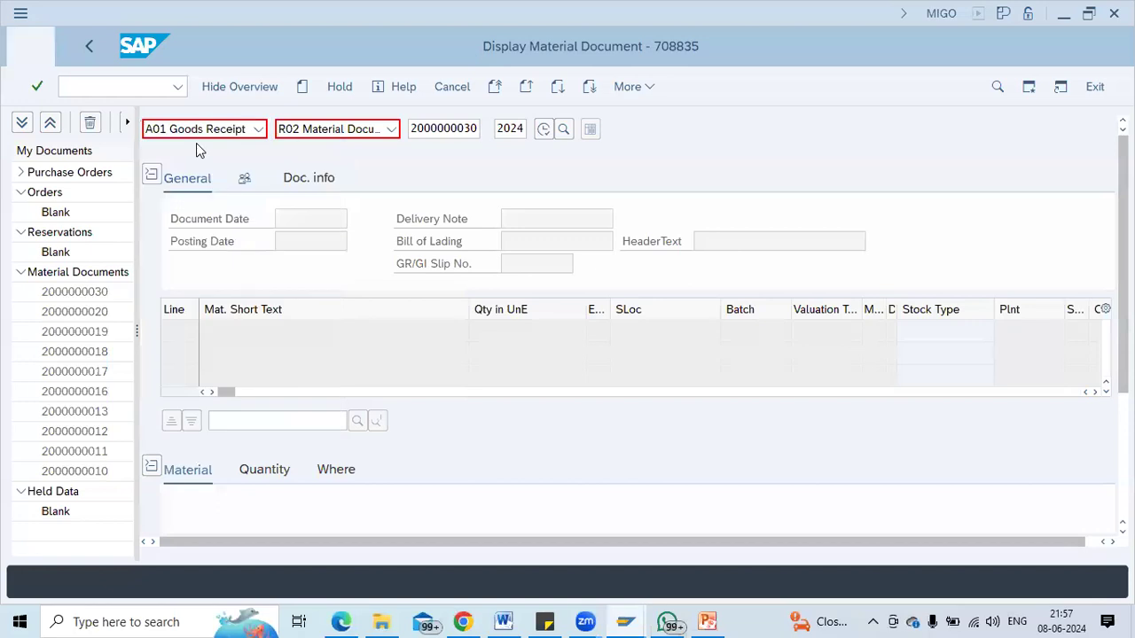
click(300, 139)
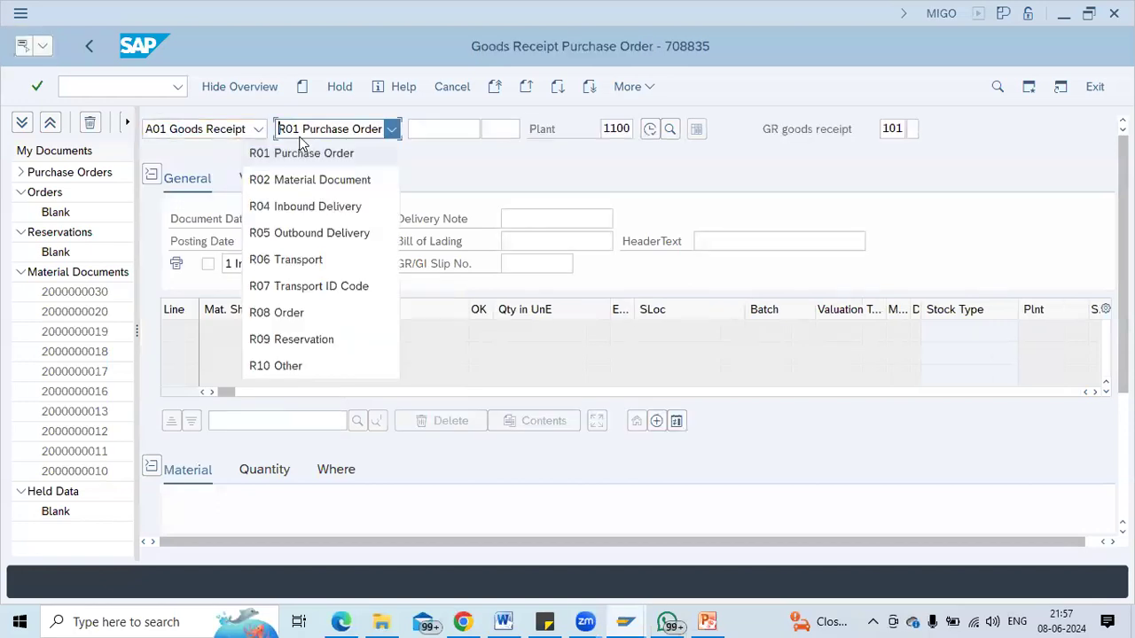
click(441, 129)
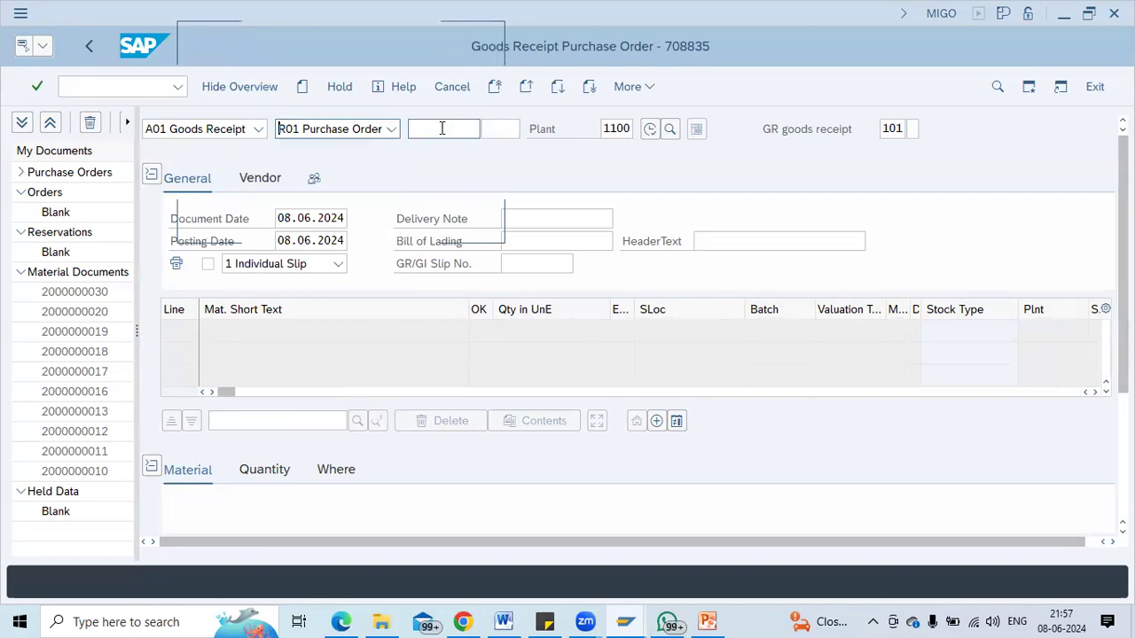
key(ctrl+v)
key(Return)
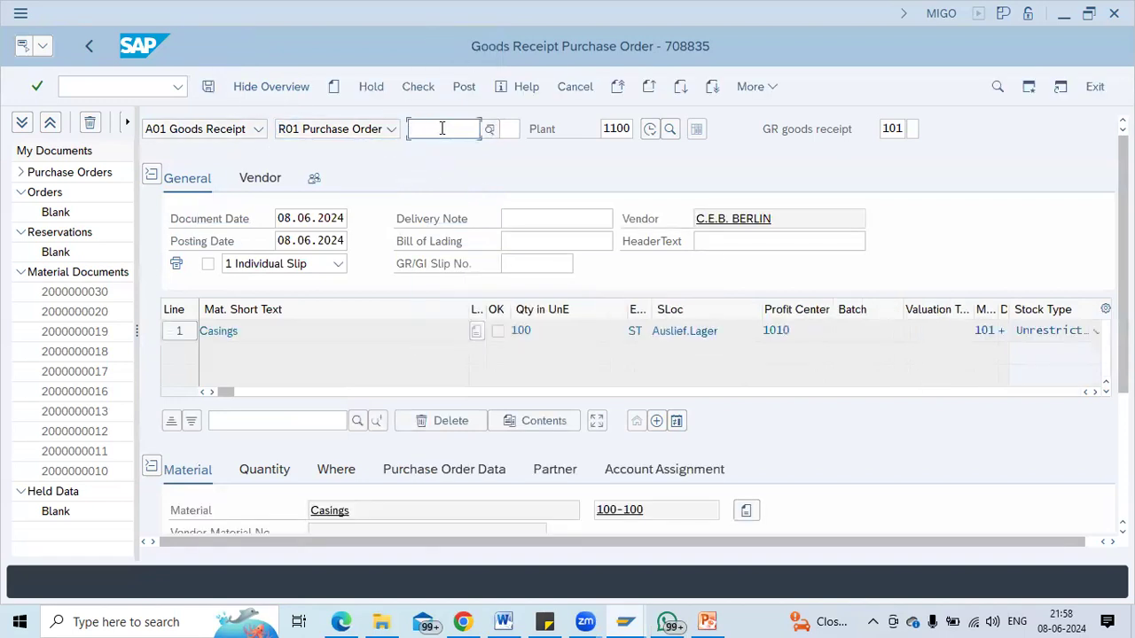
scroll(1046, 331, down, 3)
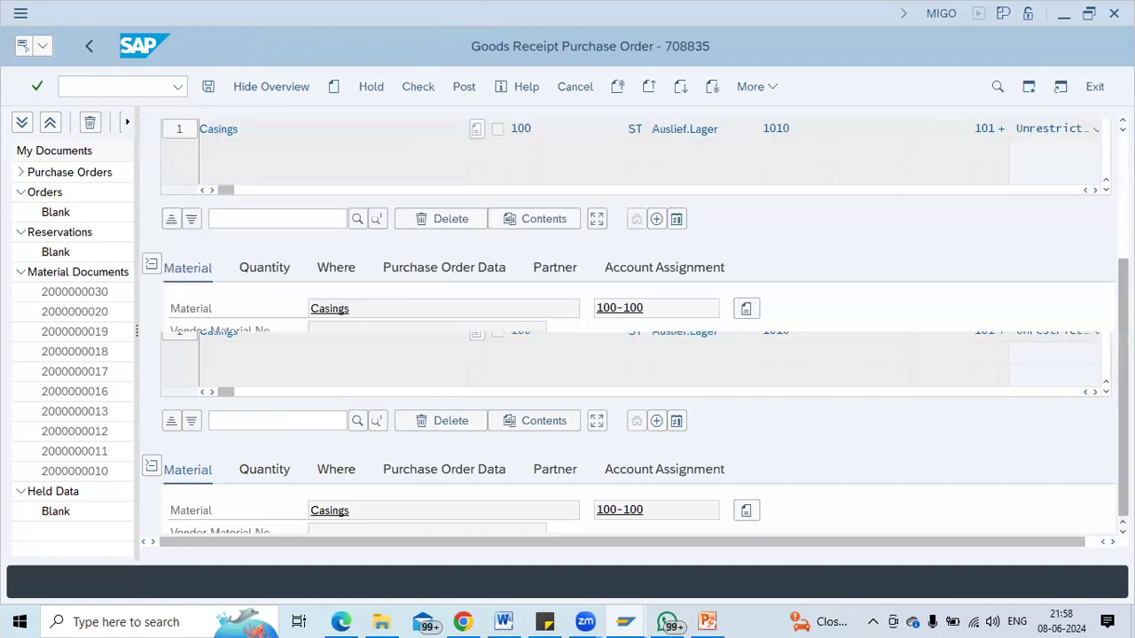
click(265, 268)
click(350, 309)
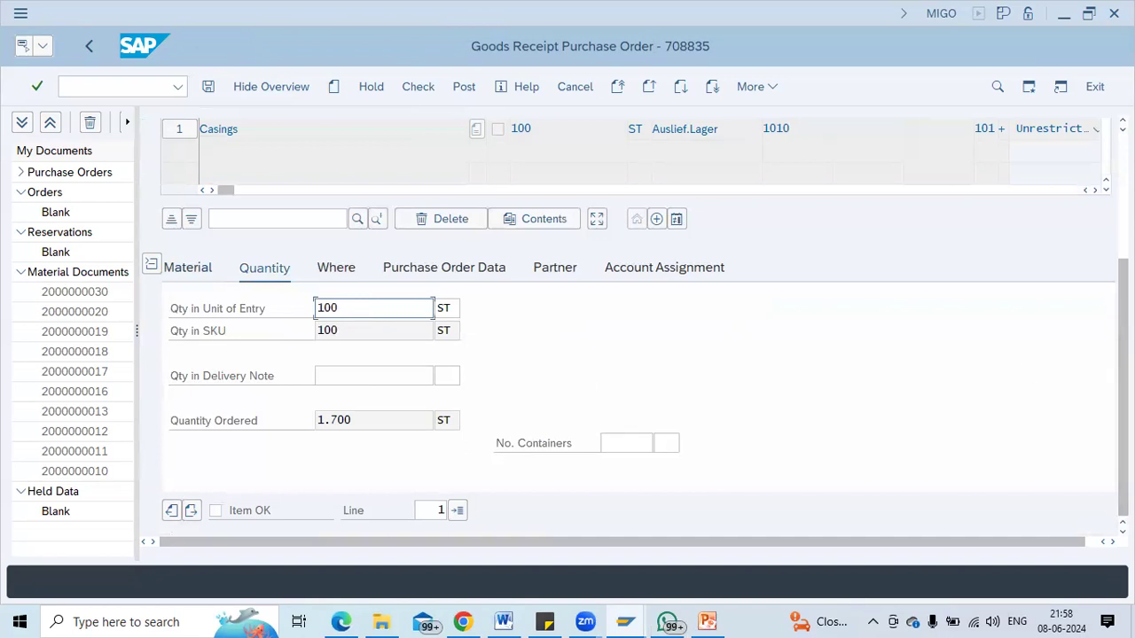
scroll(512, 271, up, 5)
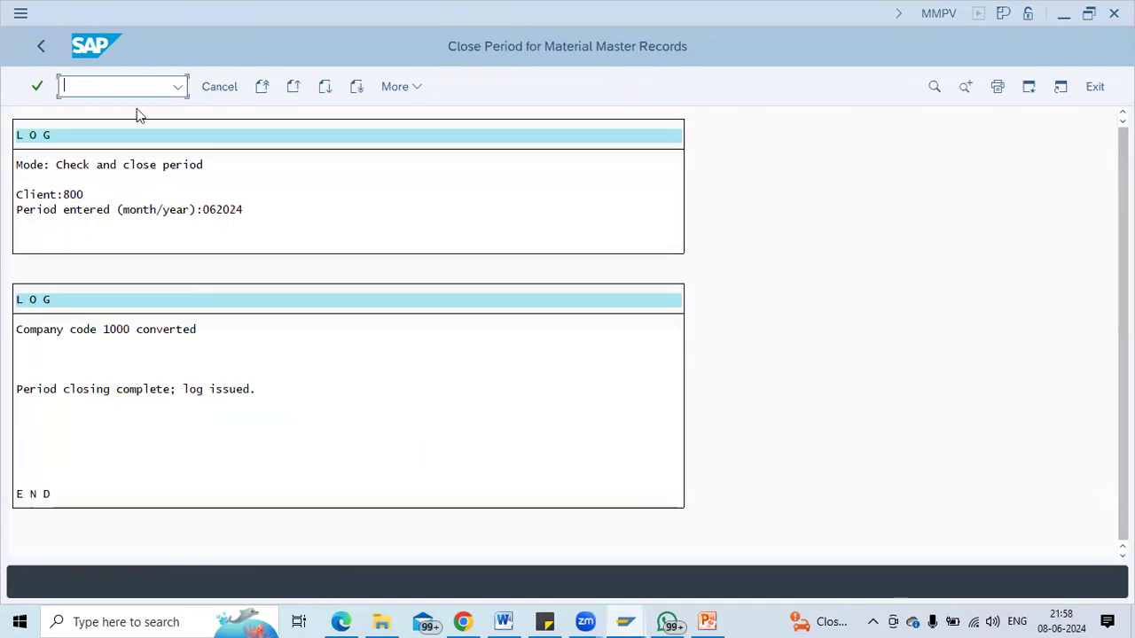
Open item 10's delivery schedule in /nme38, then switch back to the goods receipt window.
text(/nme38)
key(Return)
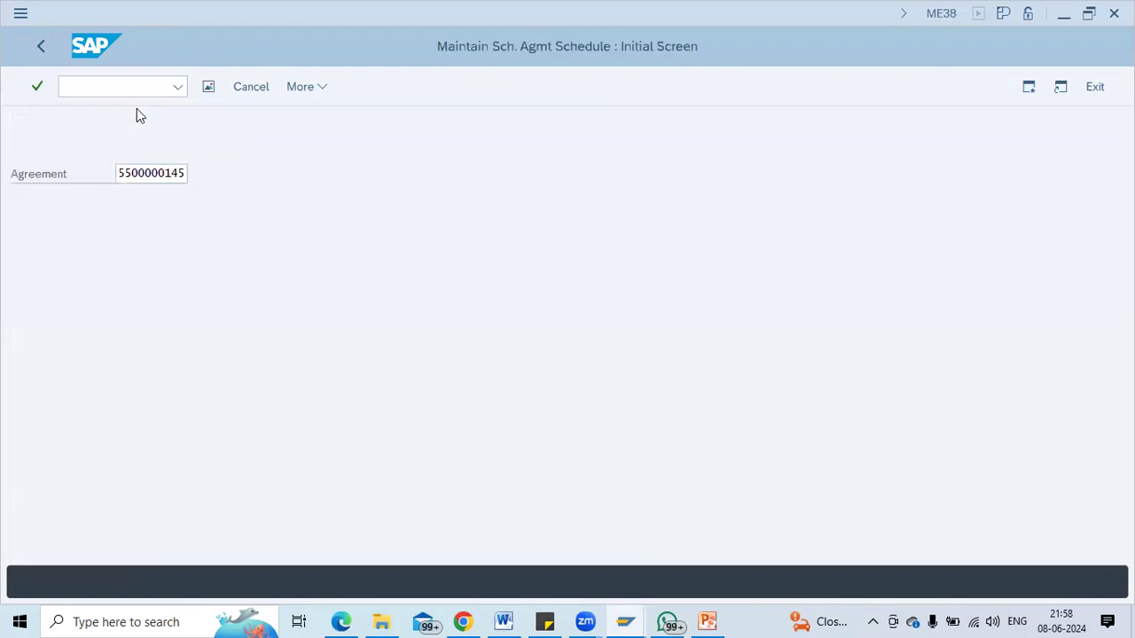
key(Return)
click(327, 91)
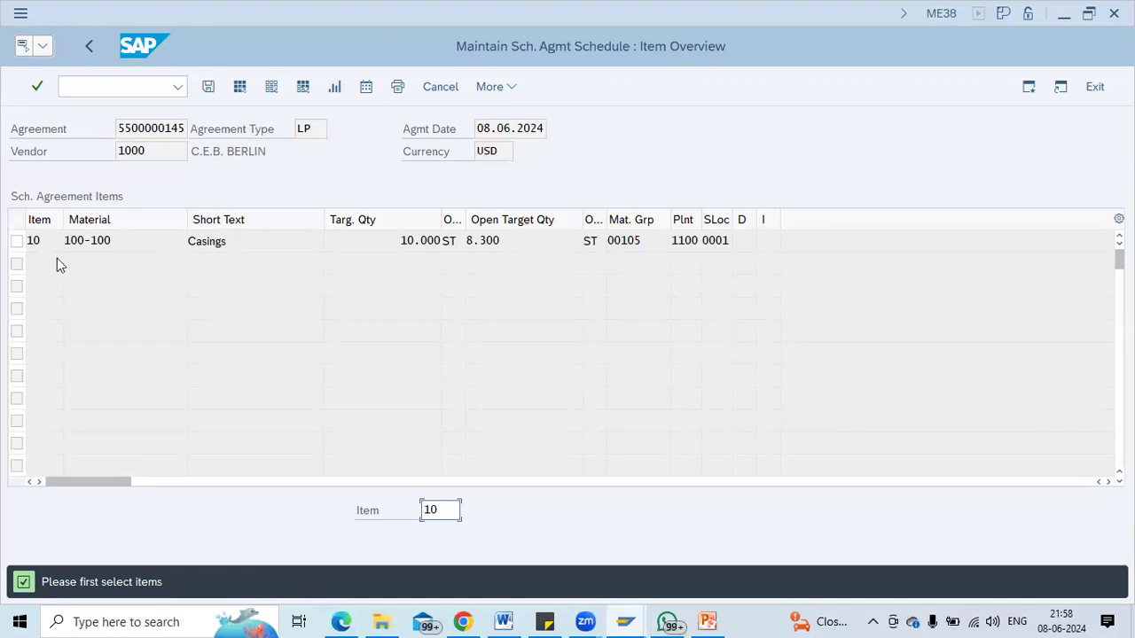
click(18, 241)
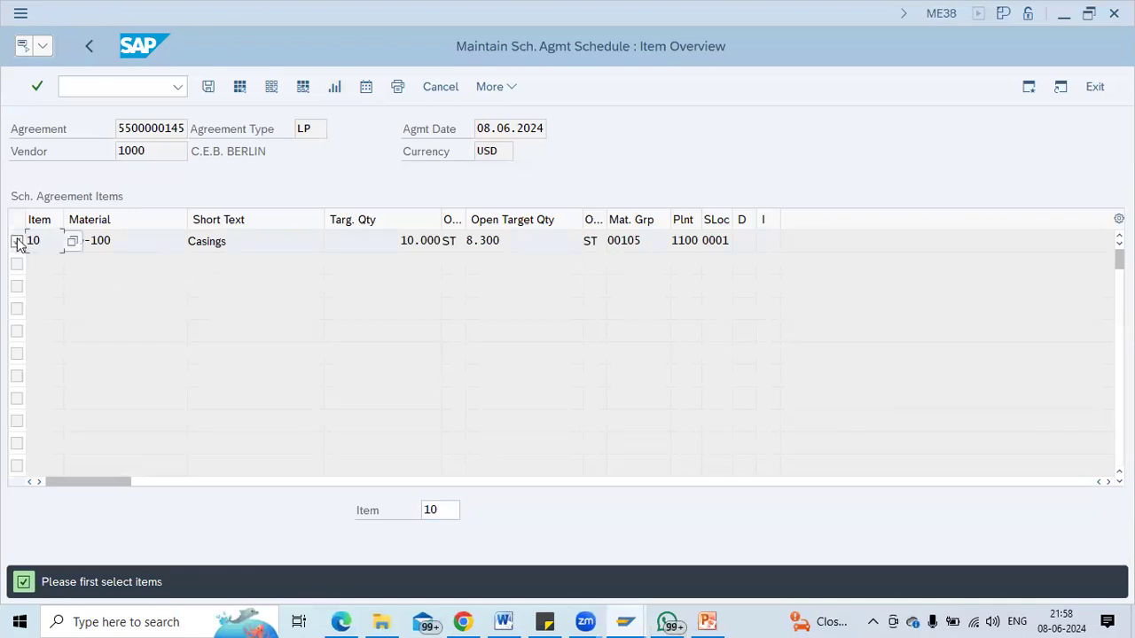
click(365, 87)
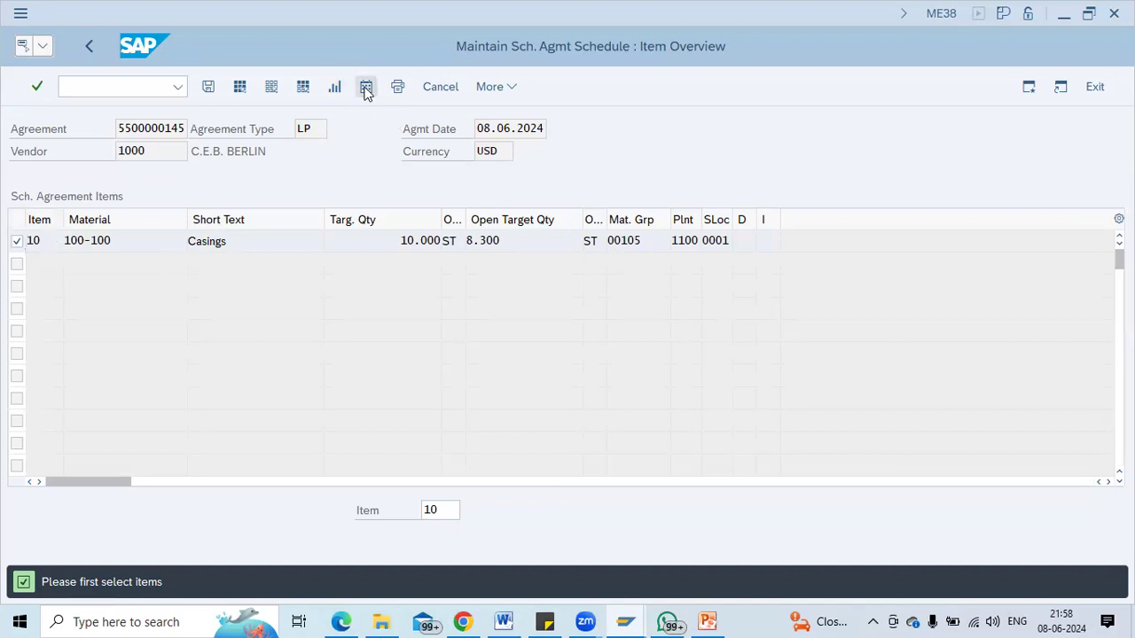
click(177, 264)
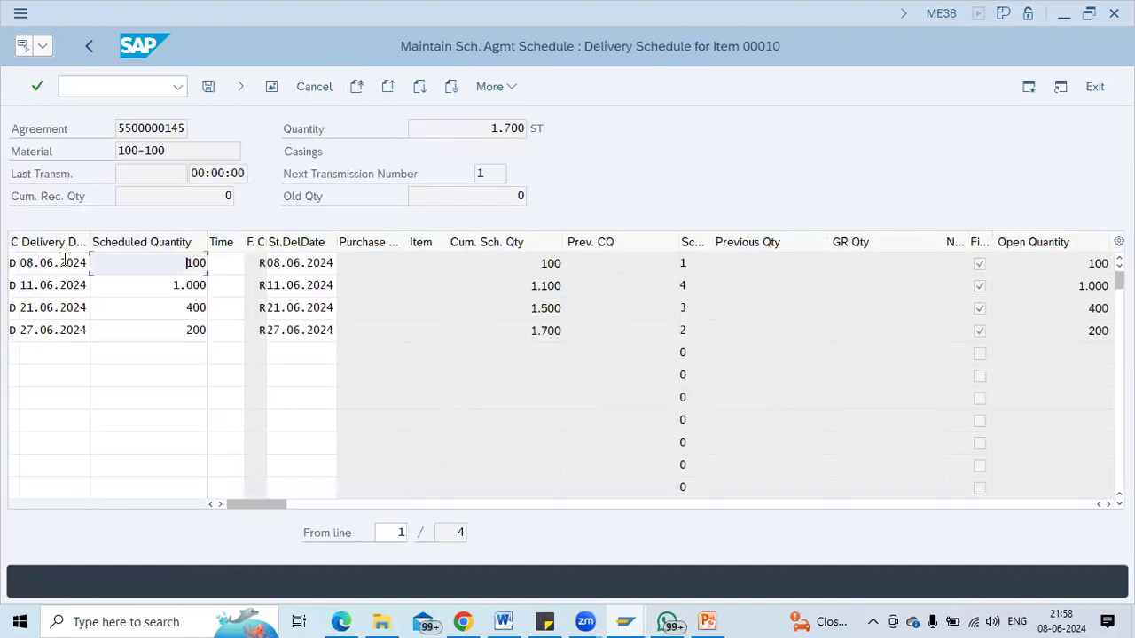
key(alt+Tab)
key(alt+Tab)
key(alt+shift+Tab)
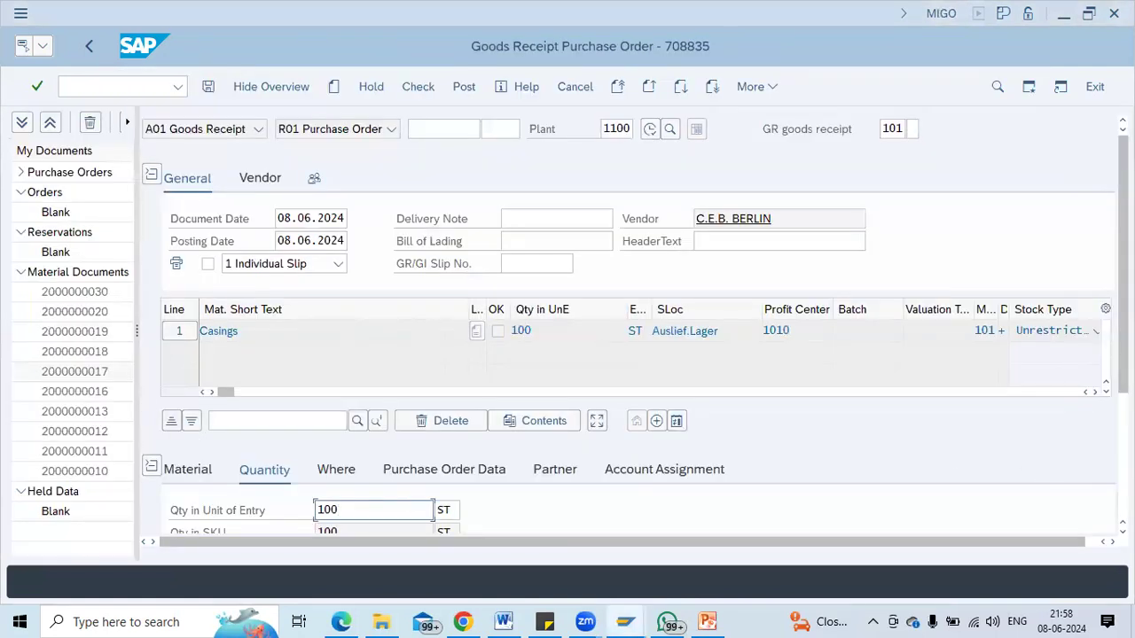
Mark the Casings item OK, check it, and exit ME38 to release the agreement lock.
scroll(603, 375, down, 3)
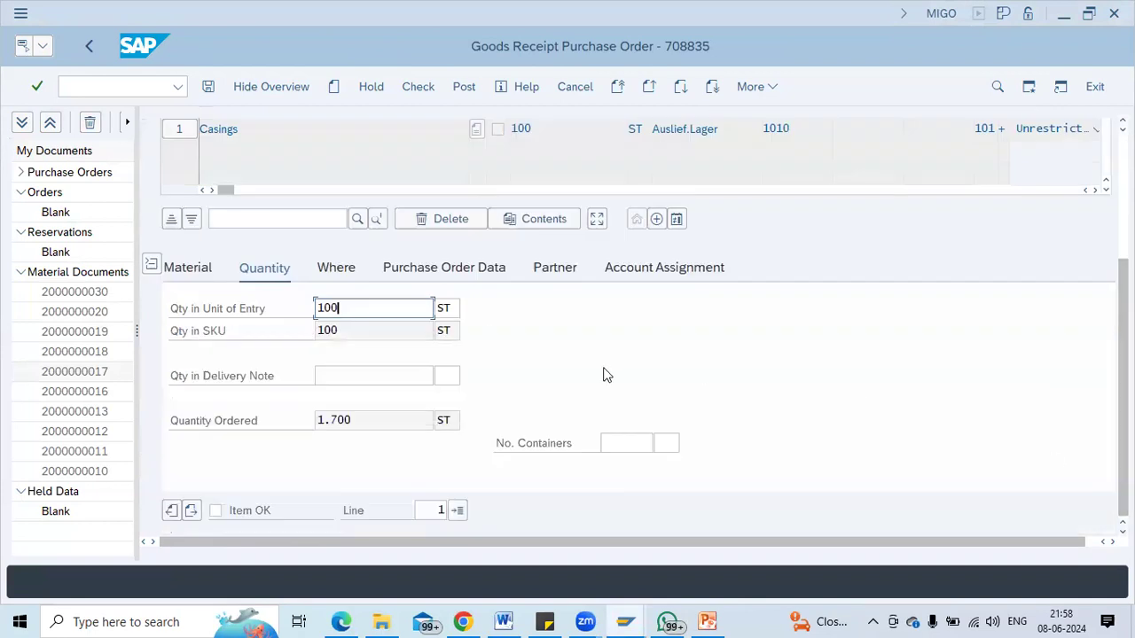
click(217, 510)
click(417, 91)
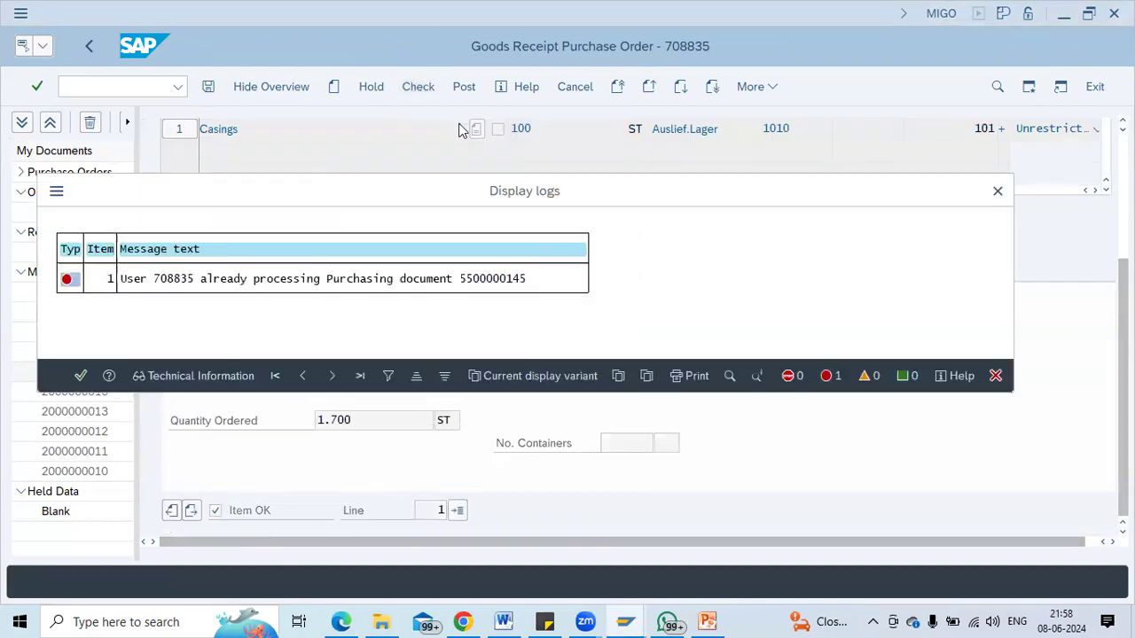
key(alt+Tab)
key(F3)
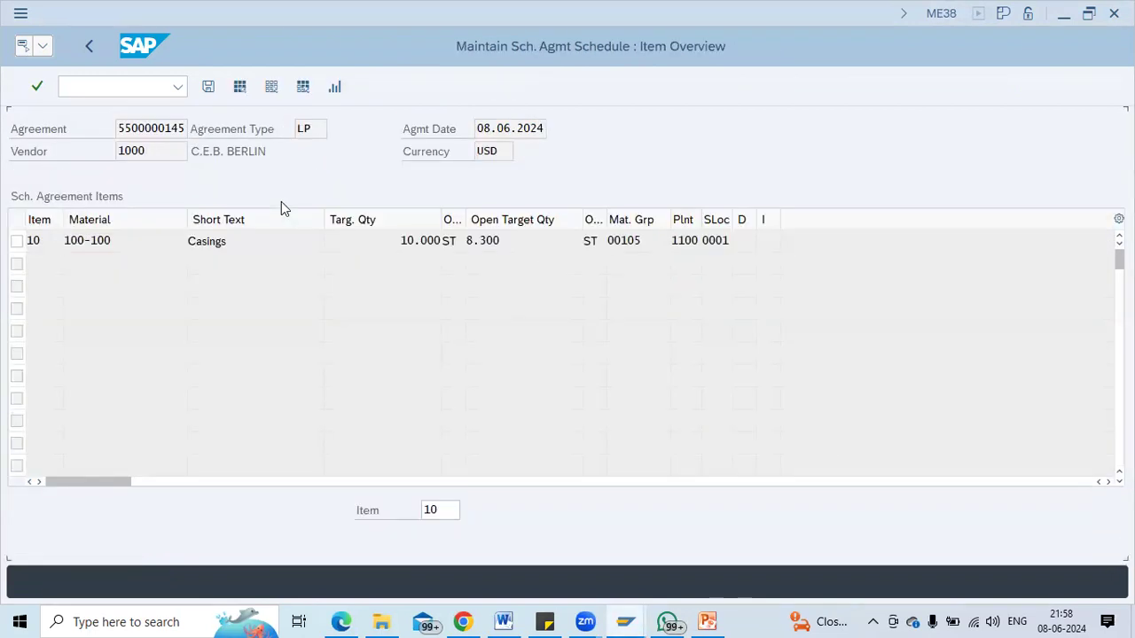
click(100, 49)
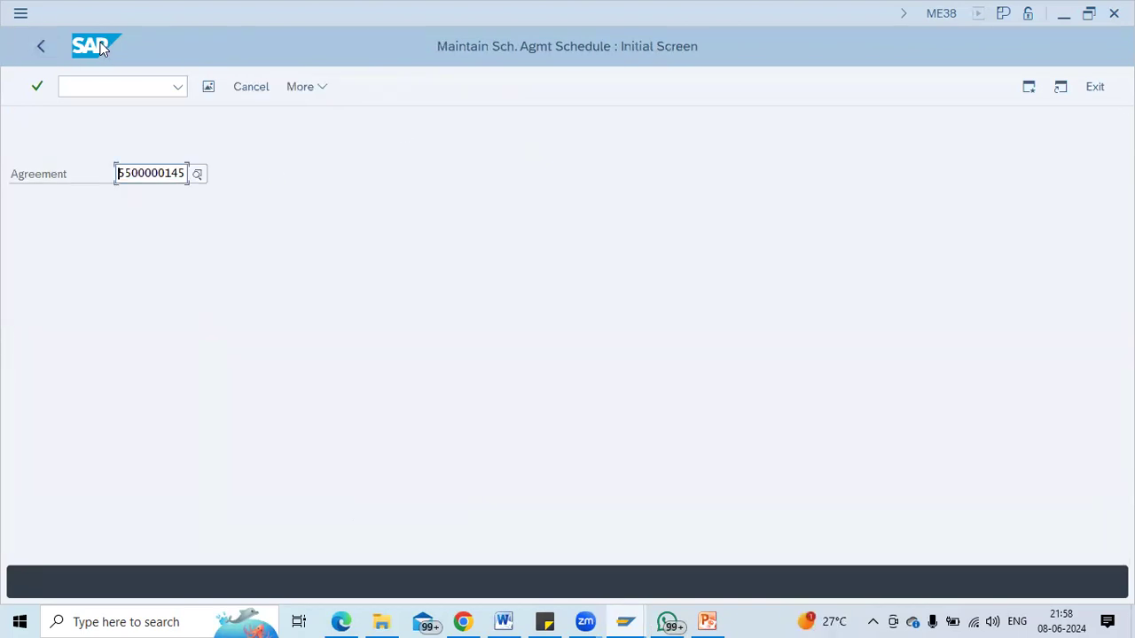
key(alt+Tab)
key(Return)
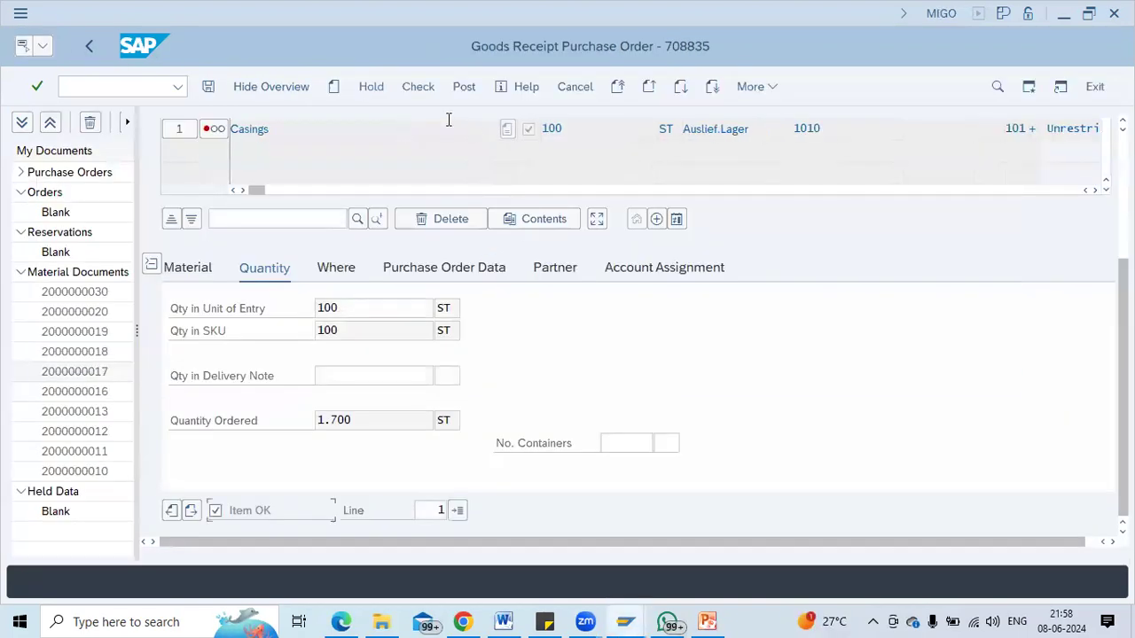
click(418, 88)
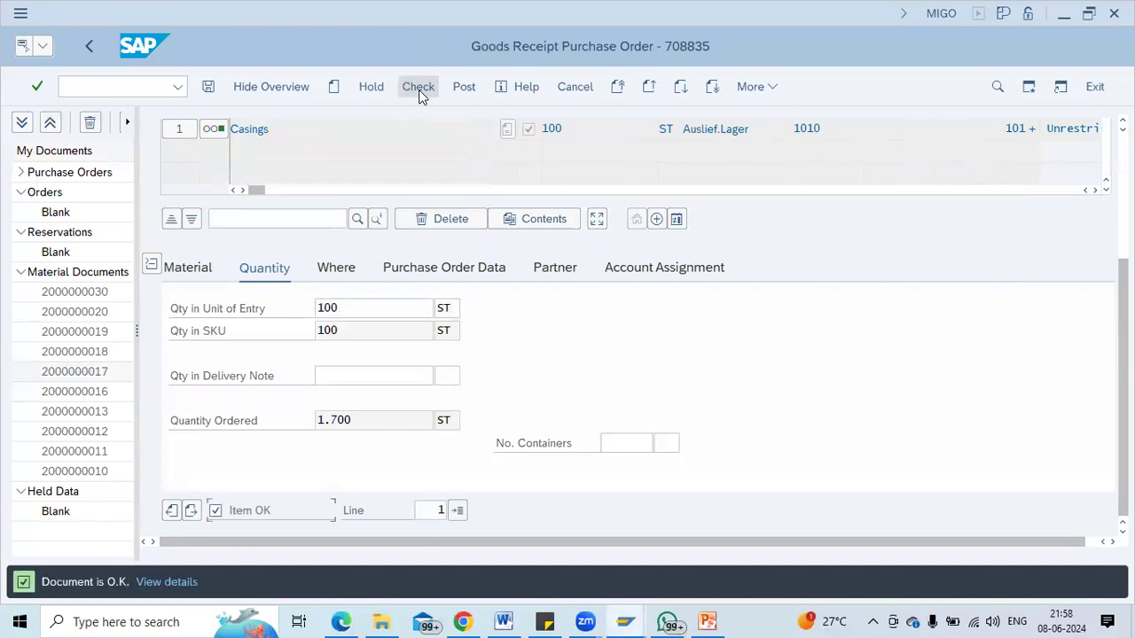
click(468, 93)
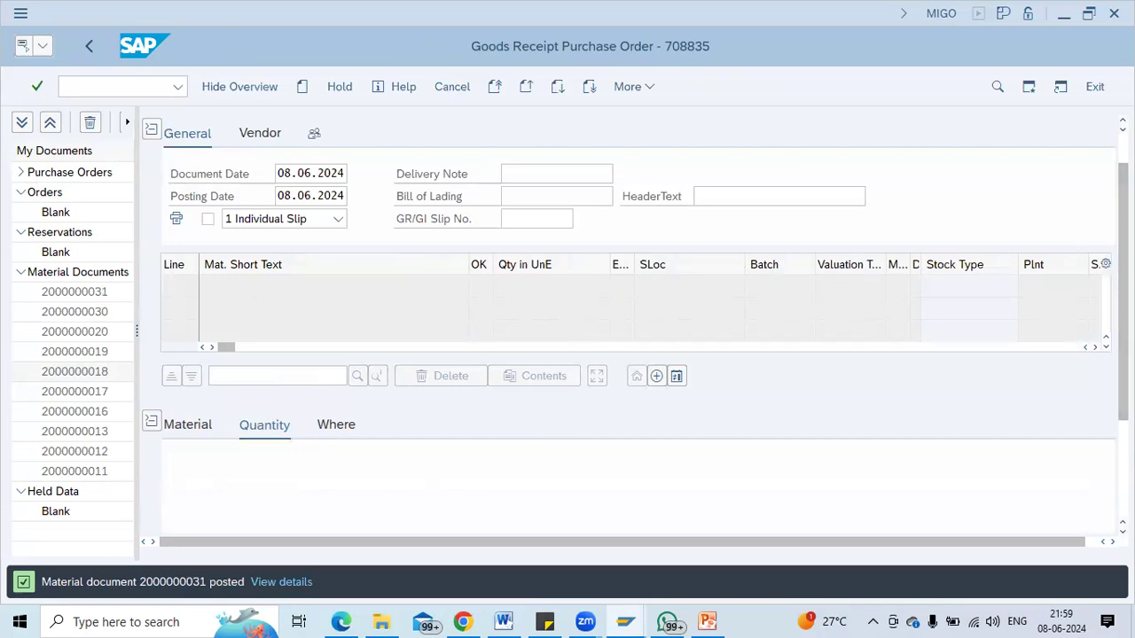
drag(1124, 232, 1123, 204)
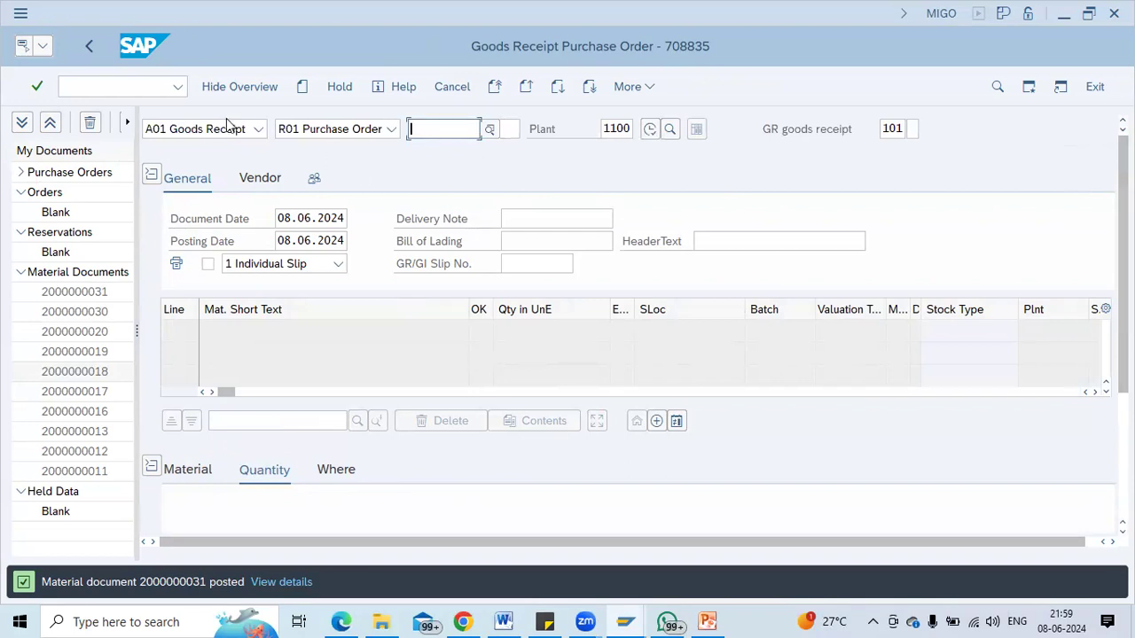
click(228, 128)
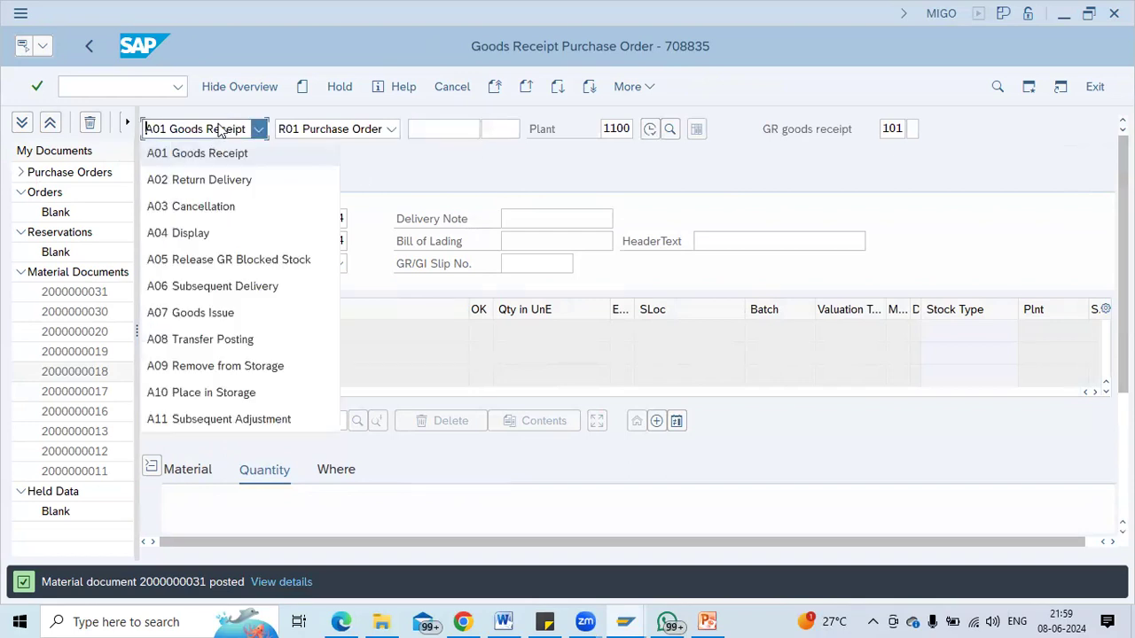
click(207, 234)
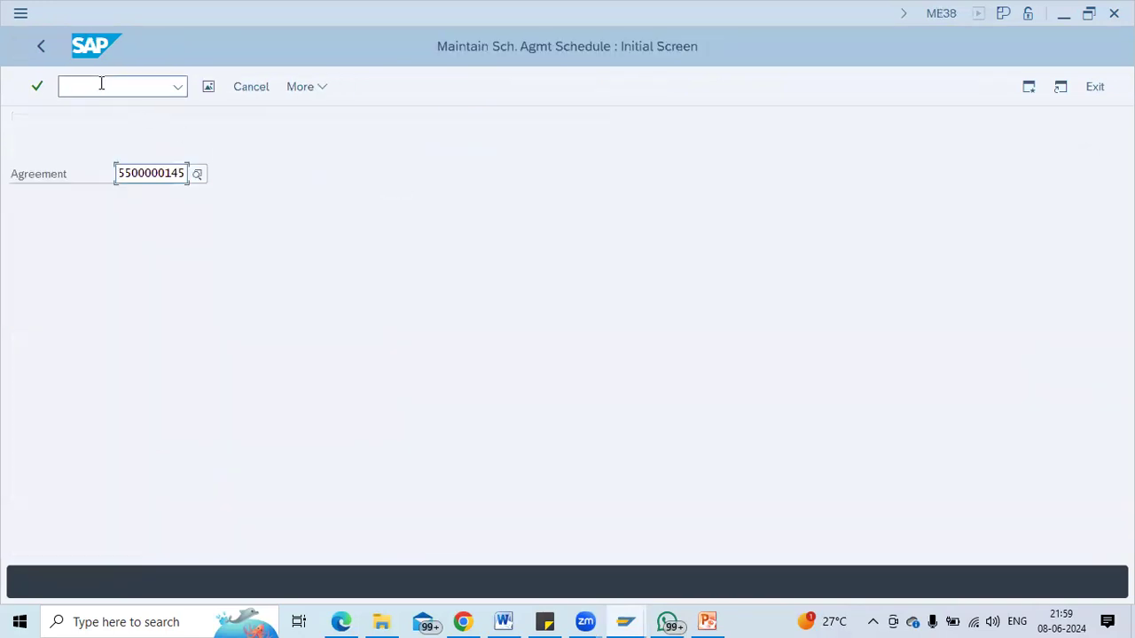
click(102, 84)
text(/nme33l)
key(Return)
key(Return)
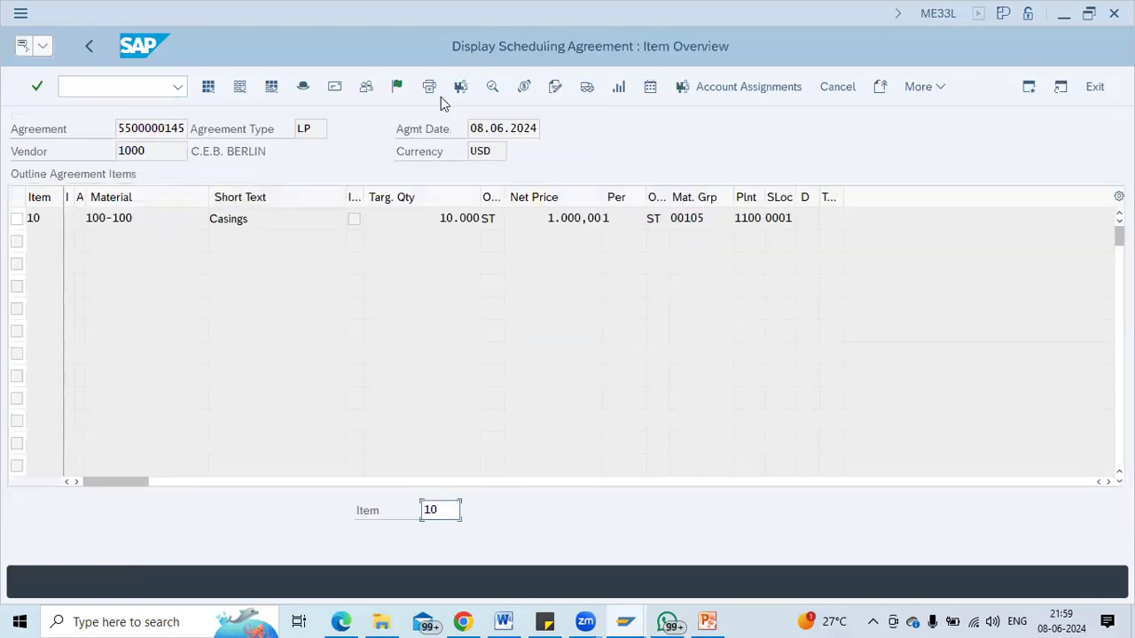
View item 10's purchase order history showing the 100-unit goods receipt.
click(617, 90)
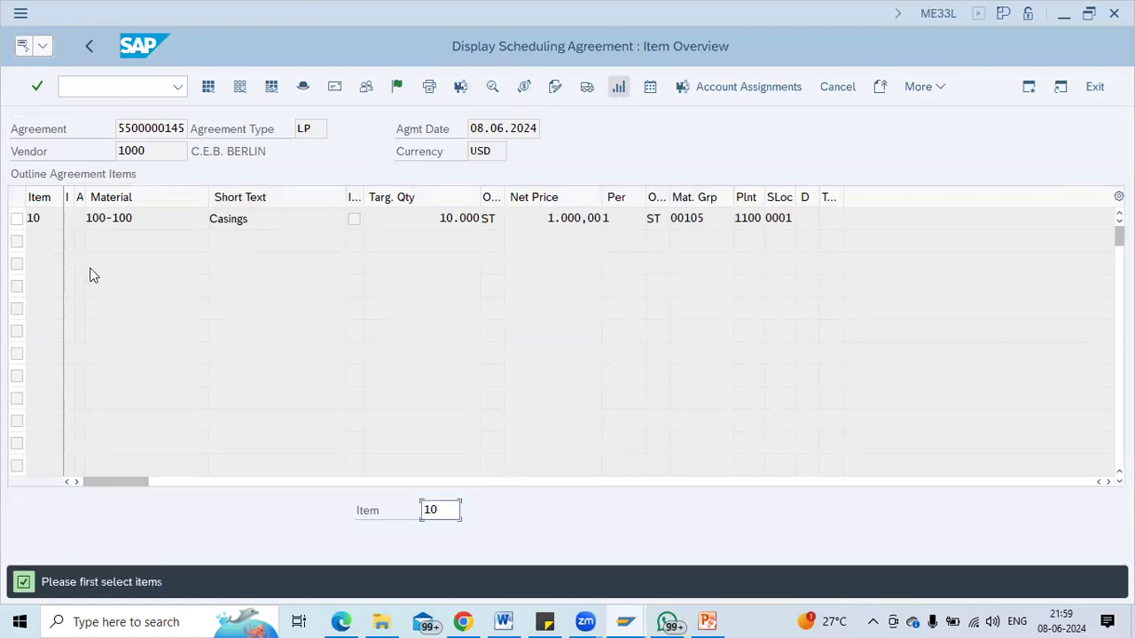
click(17, 218)
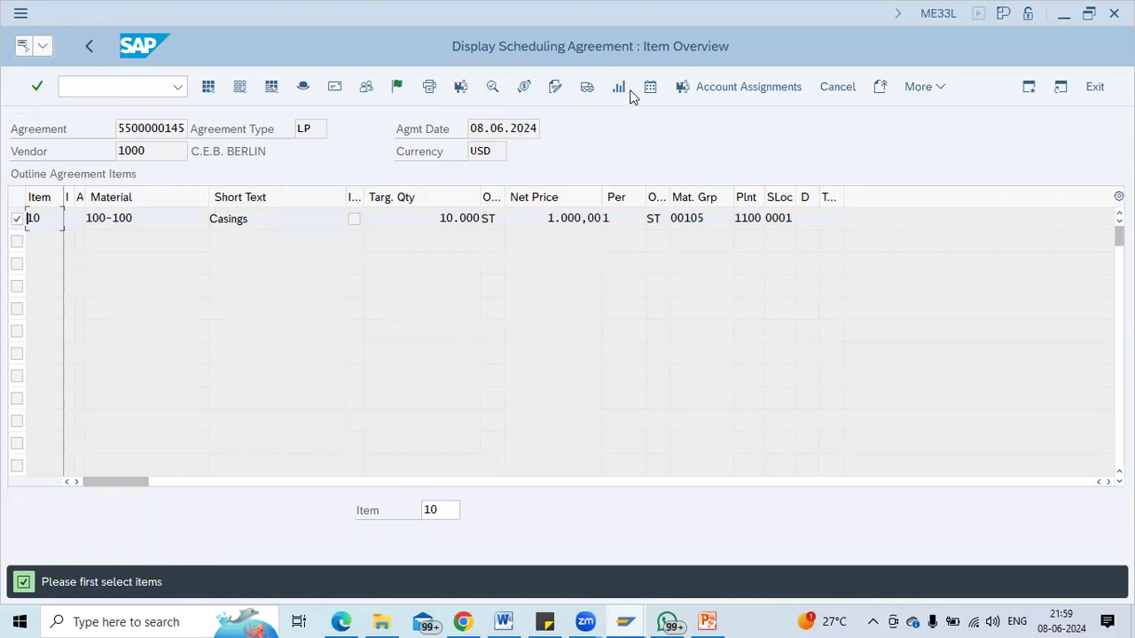
click(618, 88)
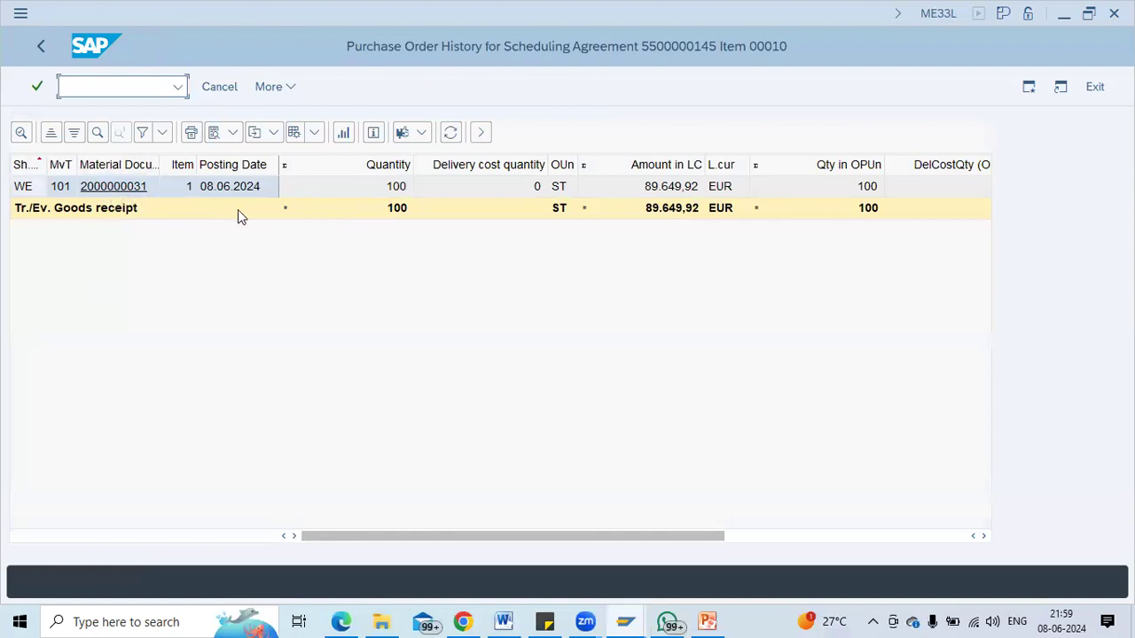
click(38, 49)
Reselect item 10, close the popup and bring up the Services for Object create options.
click(17, 218)
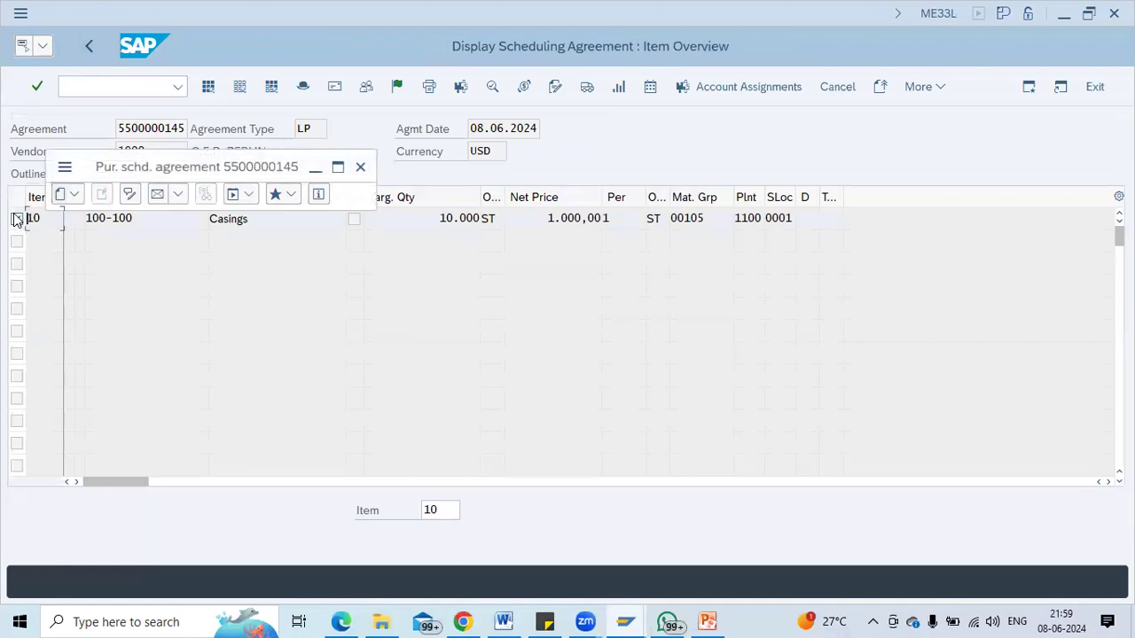
click(360, 169)
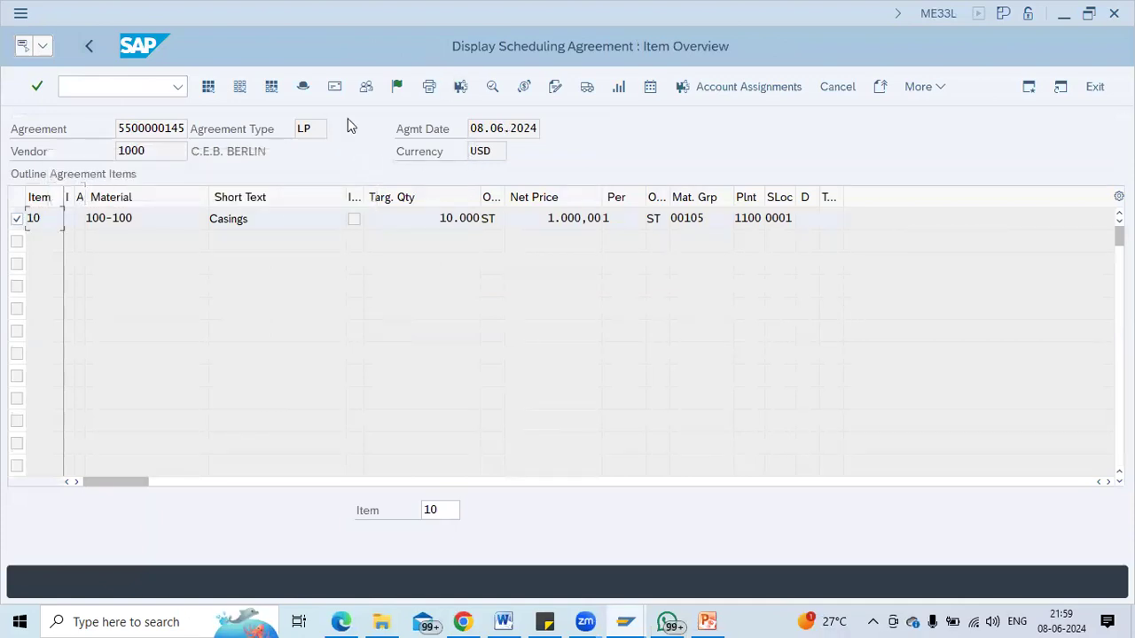
click(47, 47)
mouse_move(83, 76)
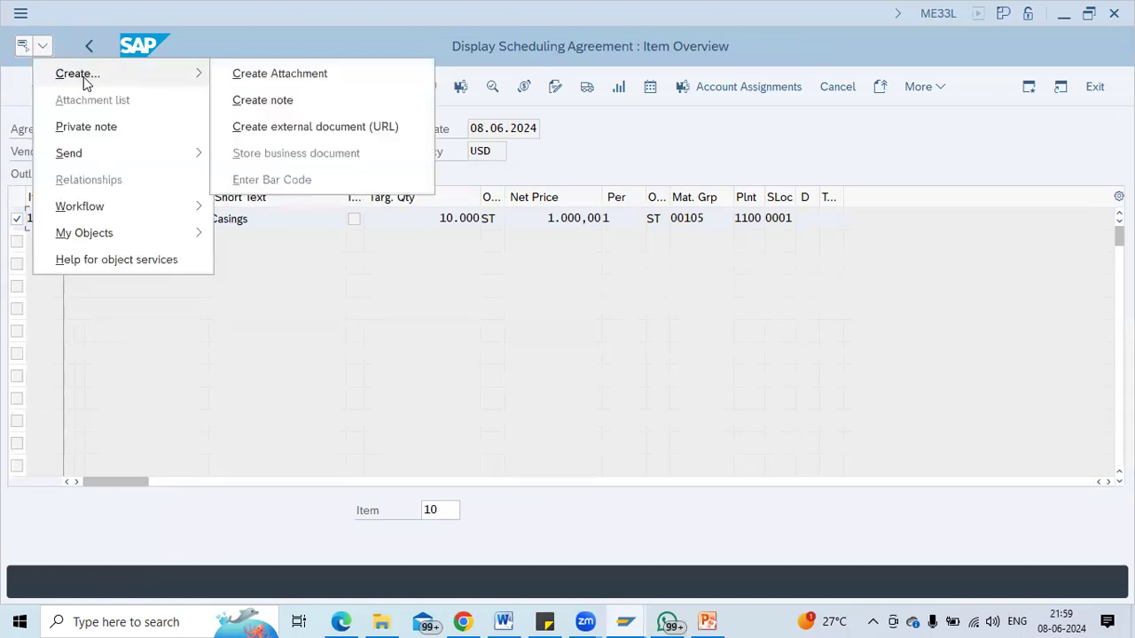
click(254, 78)
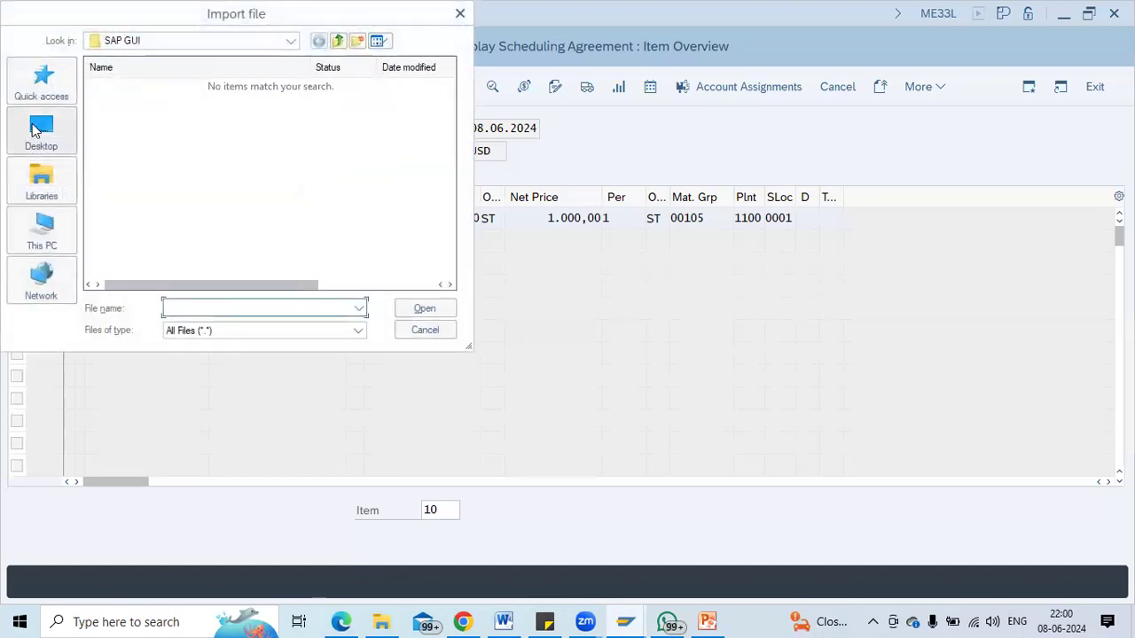
click(35, 131)
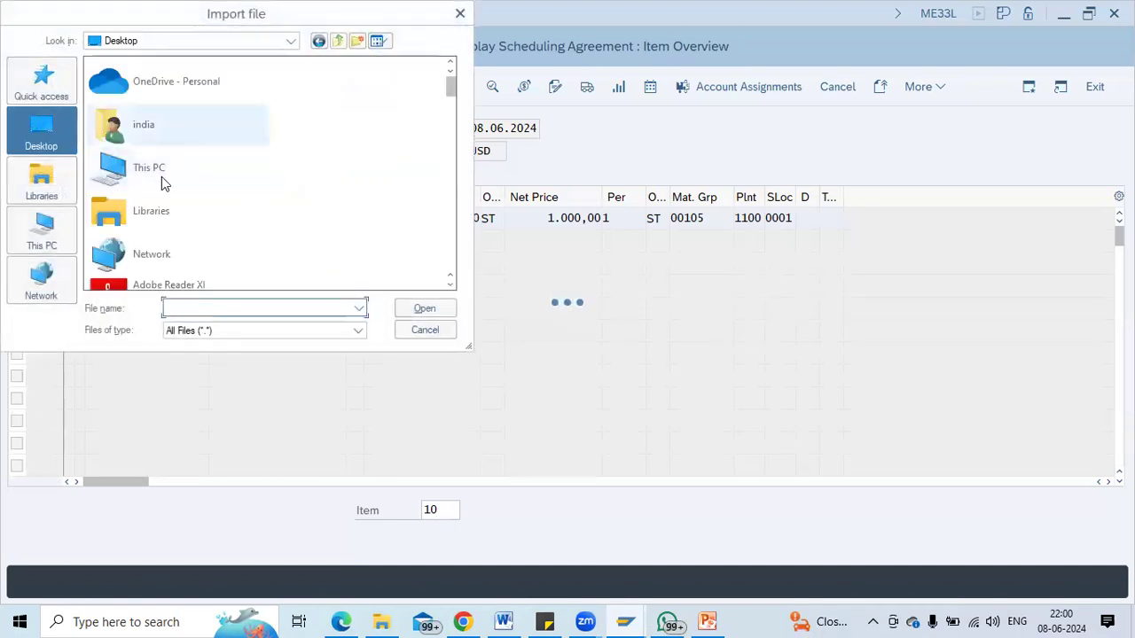
click(621, 312)
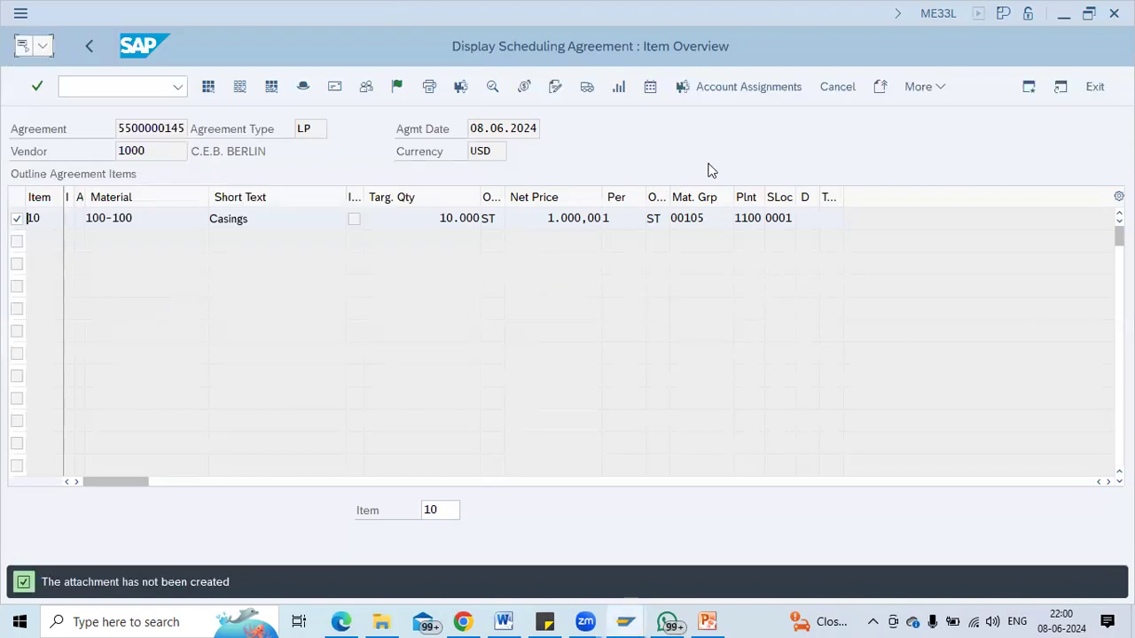
click(647, 91)
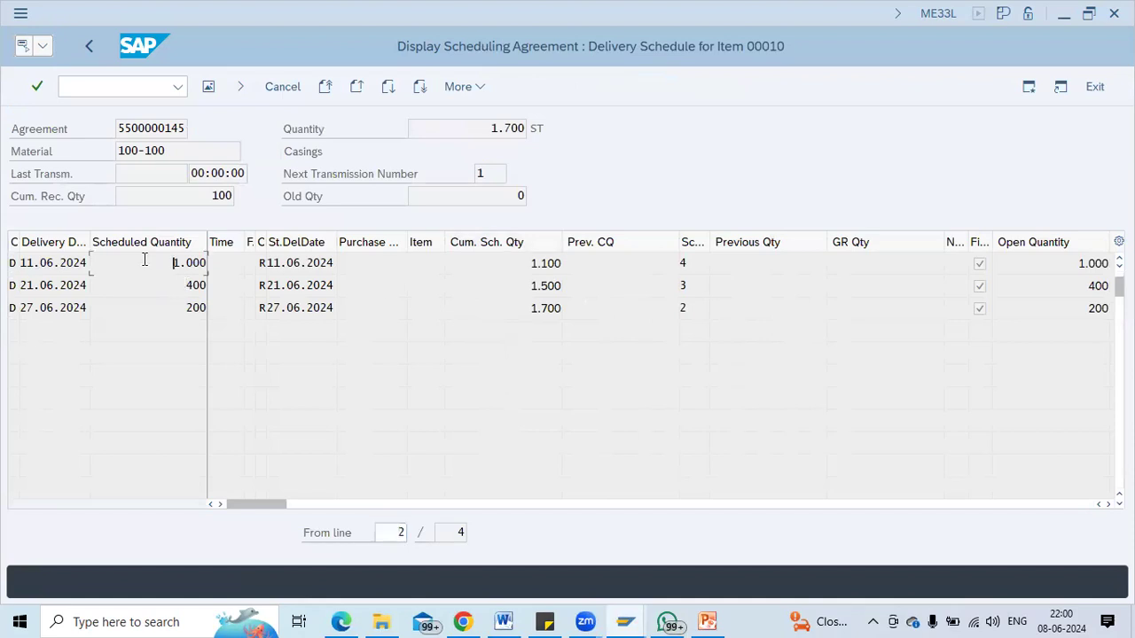
Inspect item 10's delivery schedule lines, including the first line's quantity of 1.000.
click(54, 260)
click(166, 272)
click(209, 89)
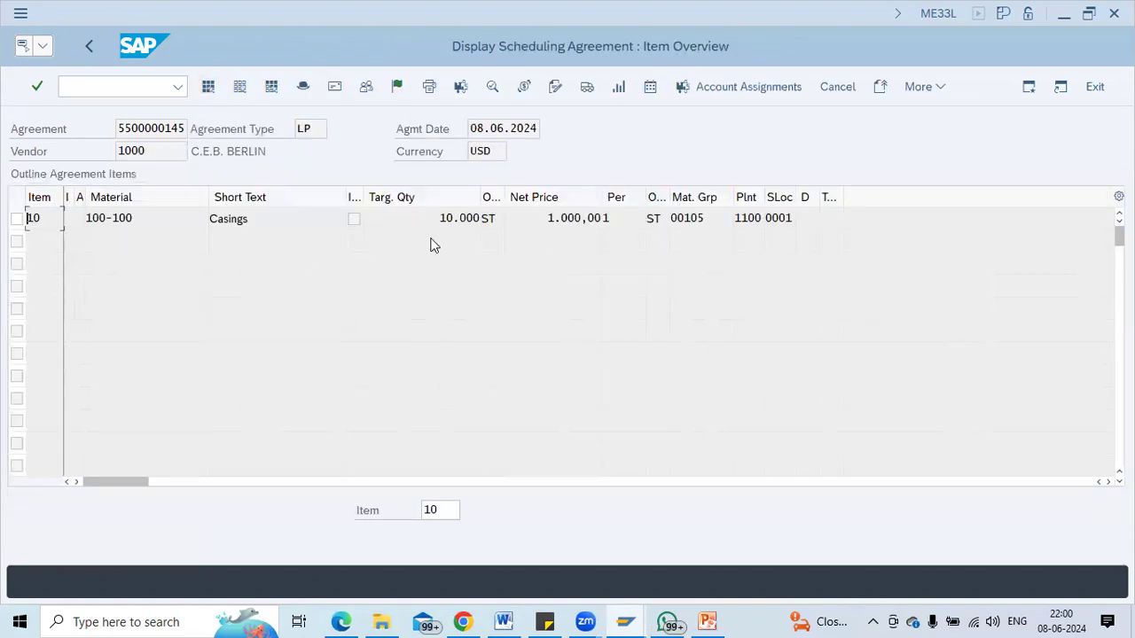
Go back to the start screen and restart the agreement display with /nme33l.
click(85, 42)
key(Return)
click(89, 46)
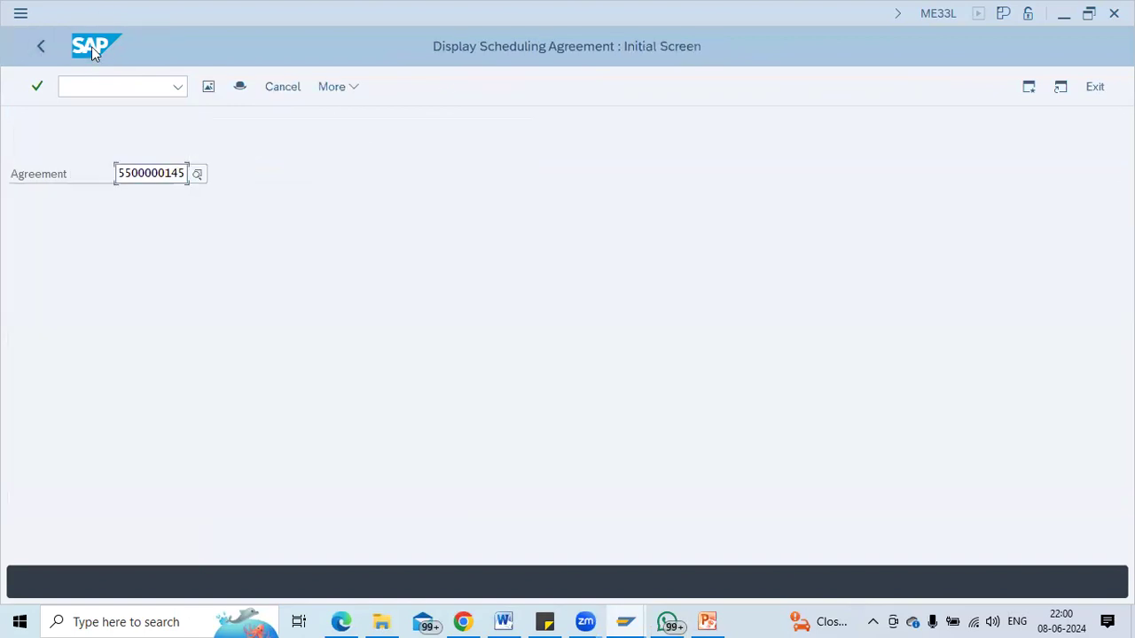
click(94, 79)
text(/nm)
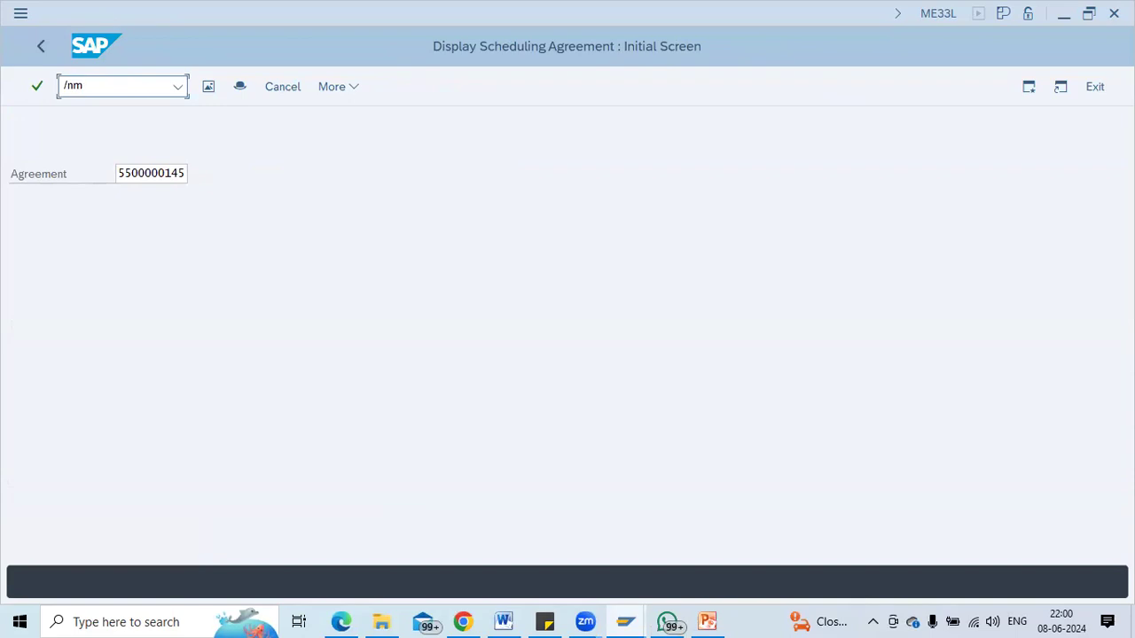
text(e33l)
key(Return)
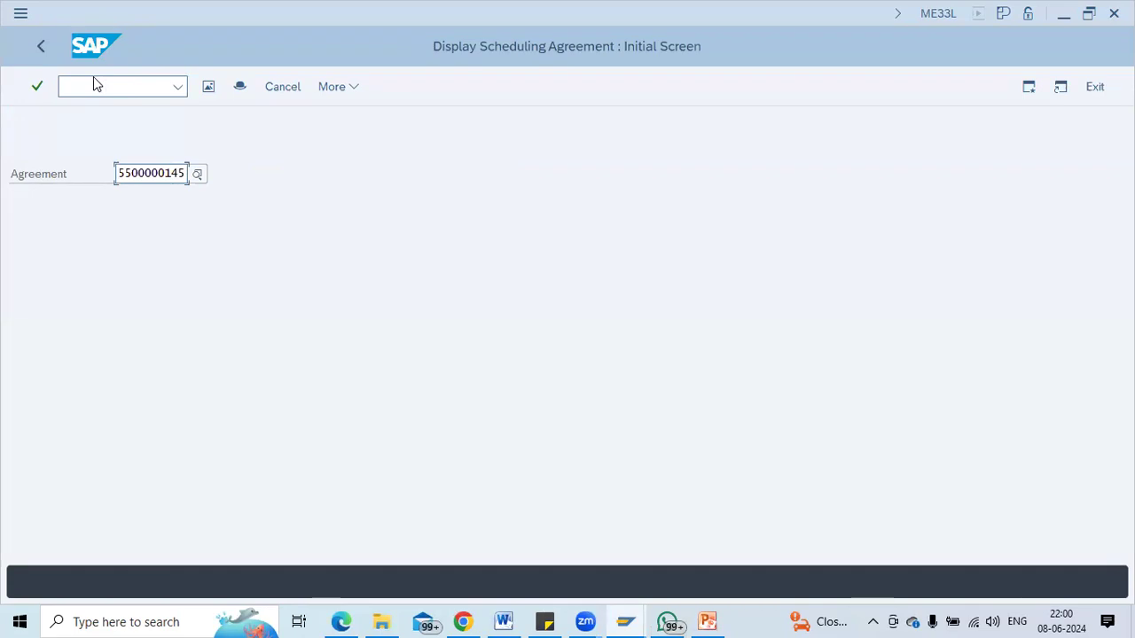
click(93, 80)
Start a new scheduling agreement in ME31L for vendor 1000 with agreement type LPA.
text(/n)
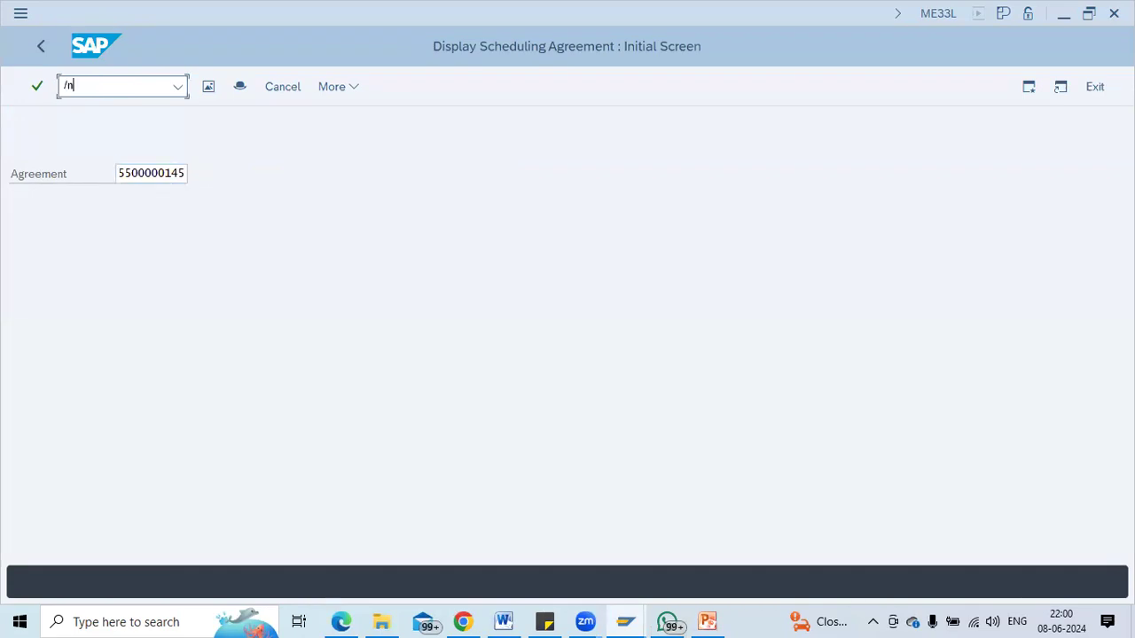
text(me31l)
key(Return)
key(Down)
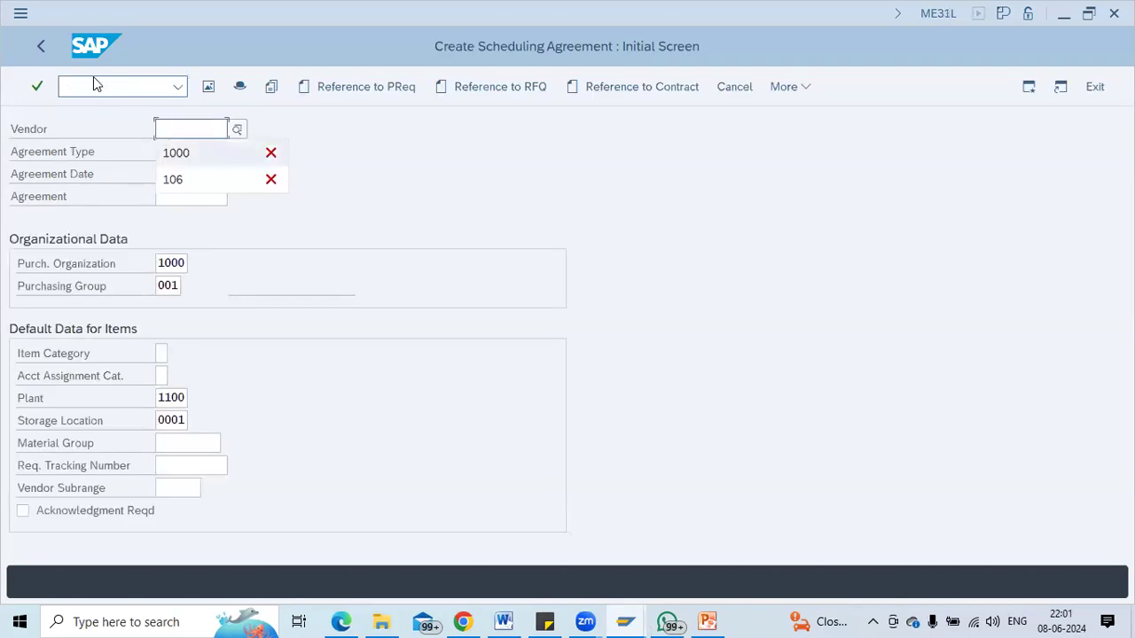
key(Tab)
text(A)
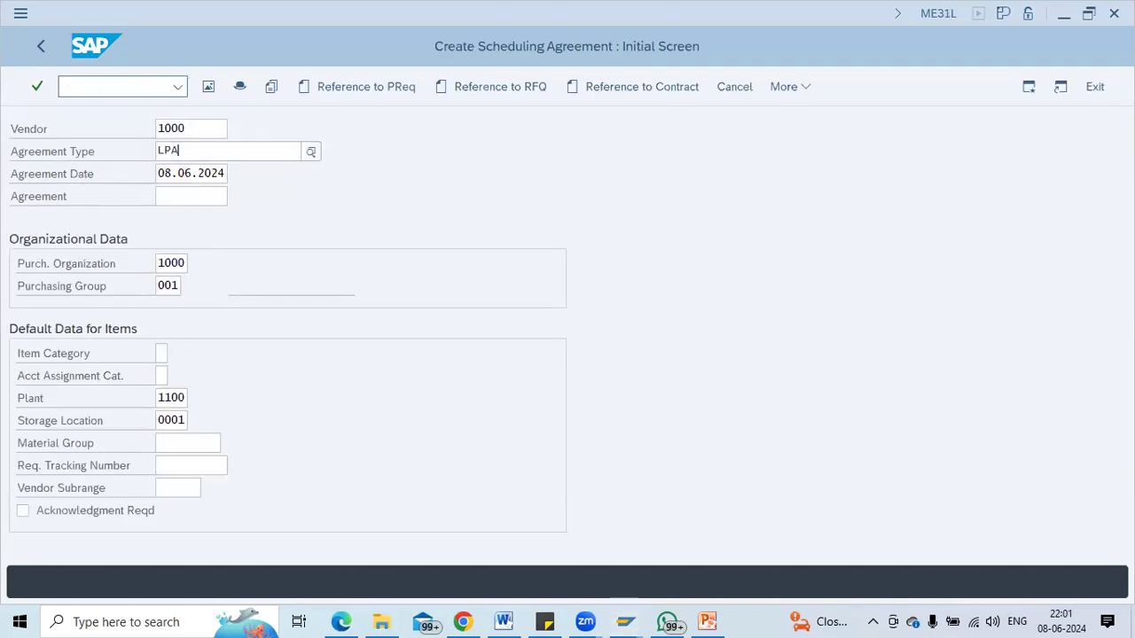
key(Down)
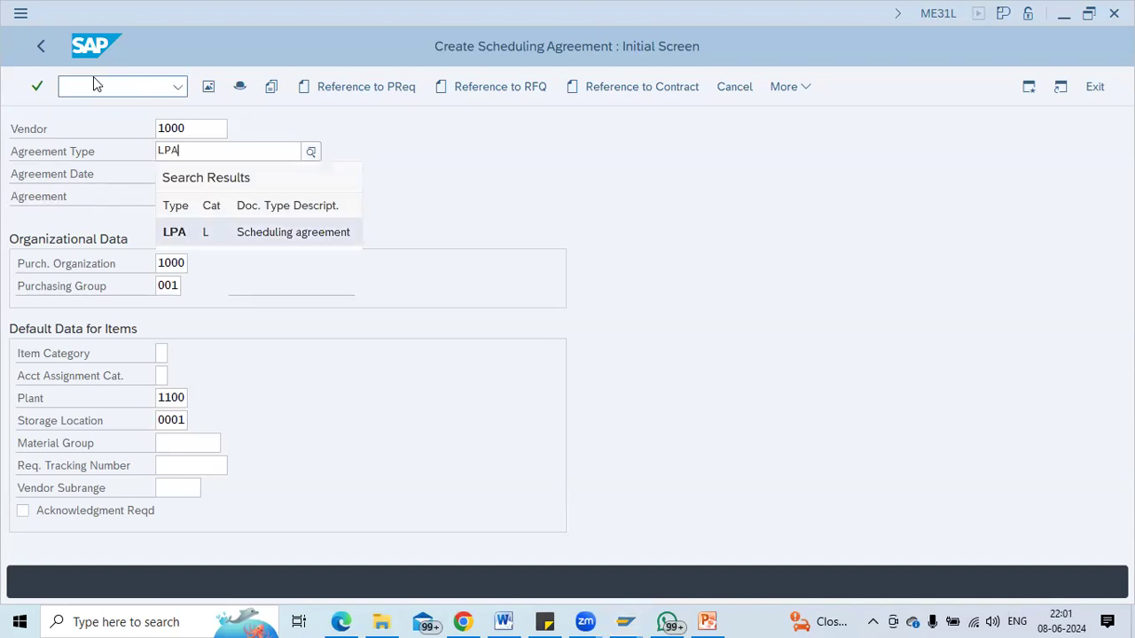
key(Return)
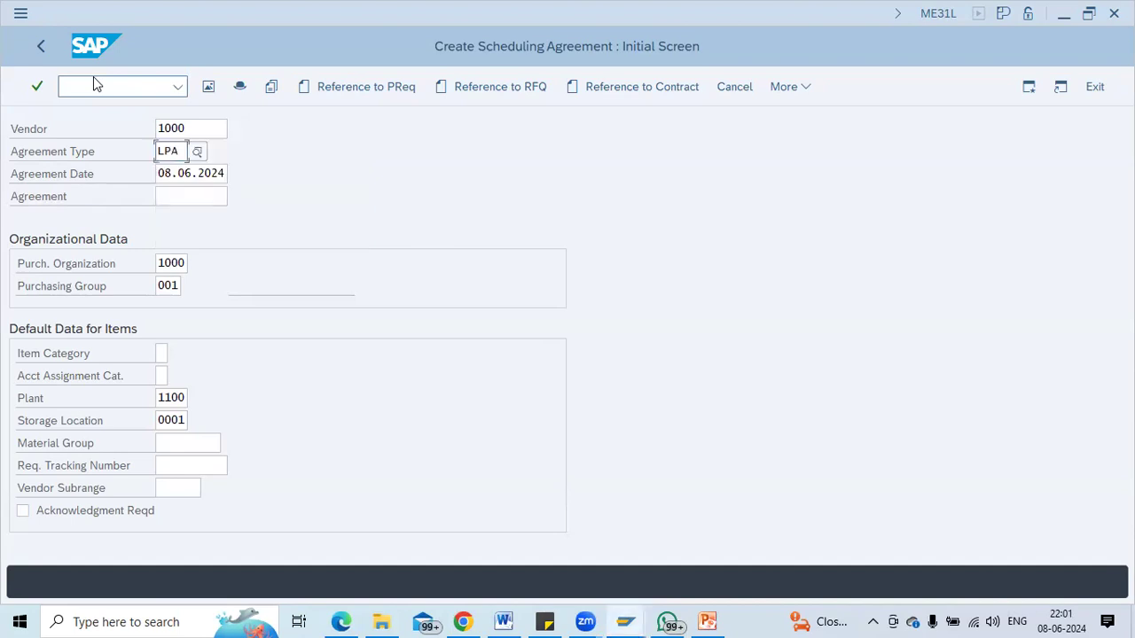
key(Return)
Add item 10 as material 100-100 with target quantity 10000 and net price 1000, then save.
key(Down)
key(Down)
key(Return)
key(Return)
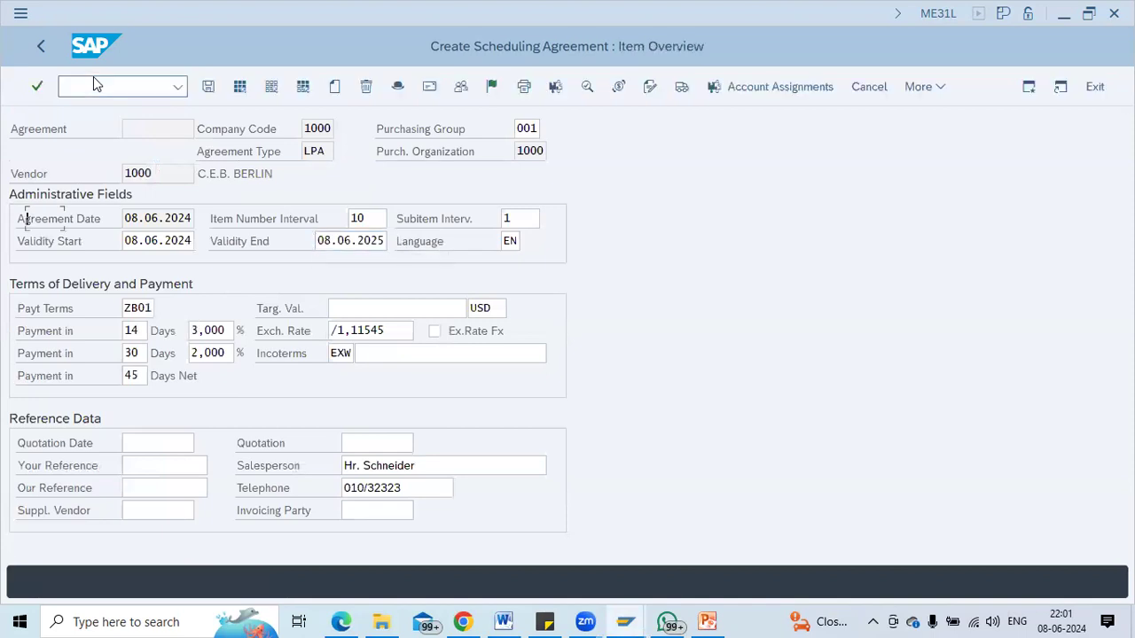
key(Tab)
key(Tab)
key(Tab)
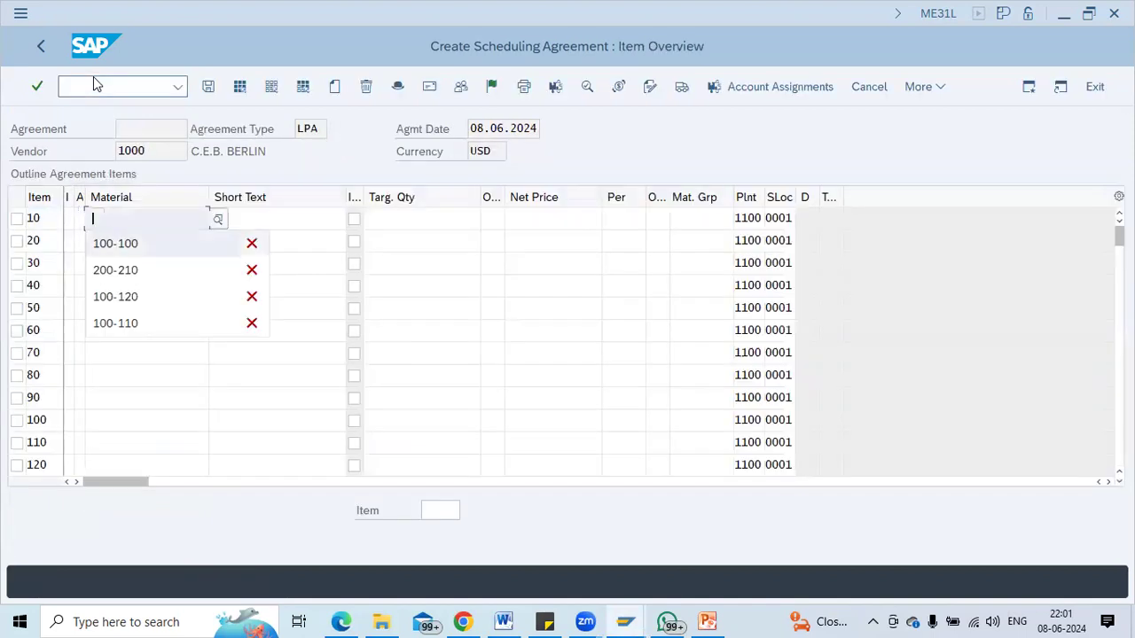
key(Tab)
key(Tab)
key(Tab)
key(space)
key(Down)
key(Return)
key(Tab)
key(Tab)
key(space)
key(Down)
key(Return)
key(Return)
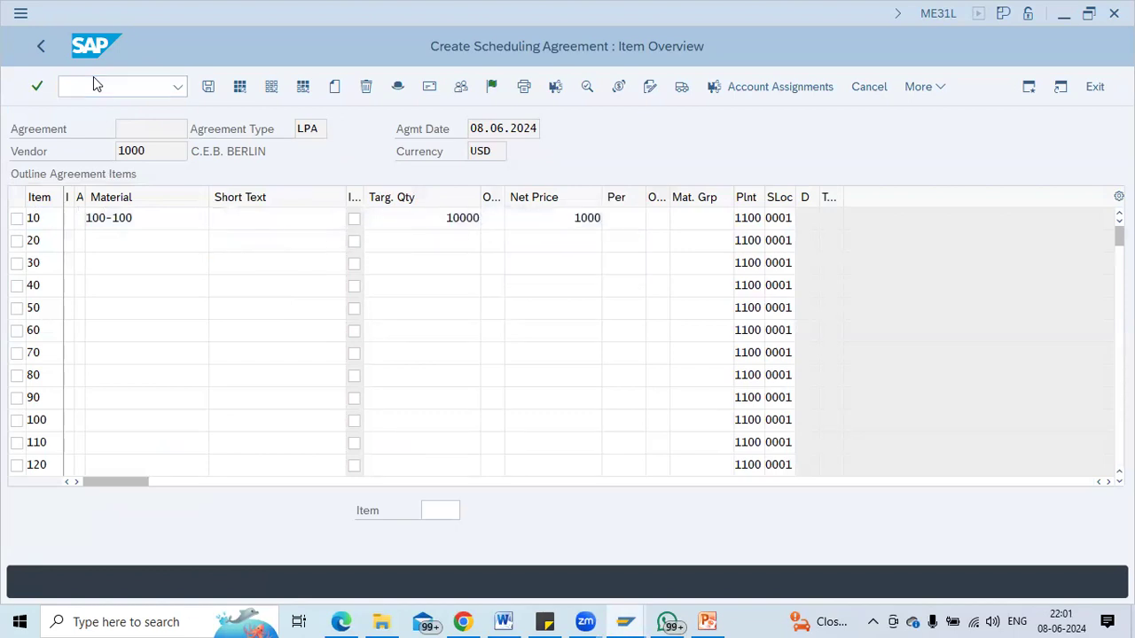
key(ctrl+s)
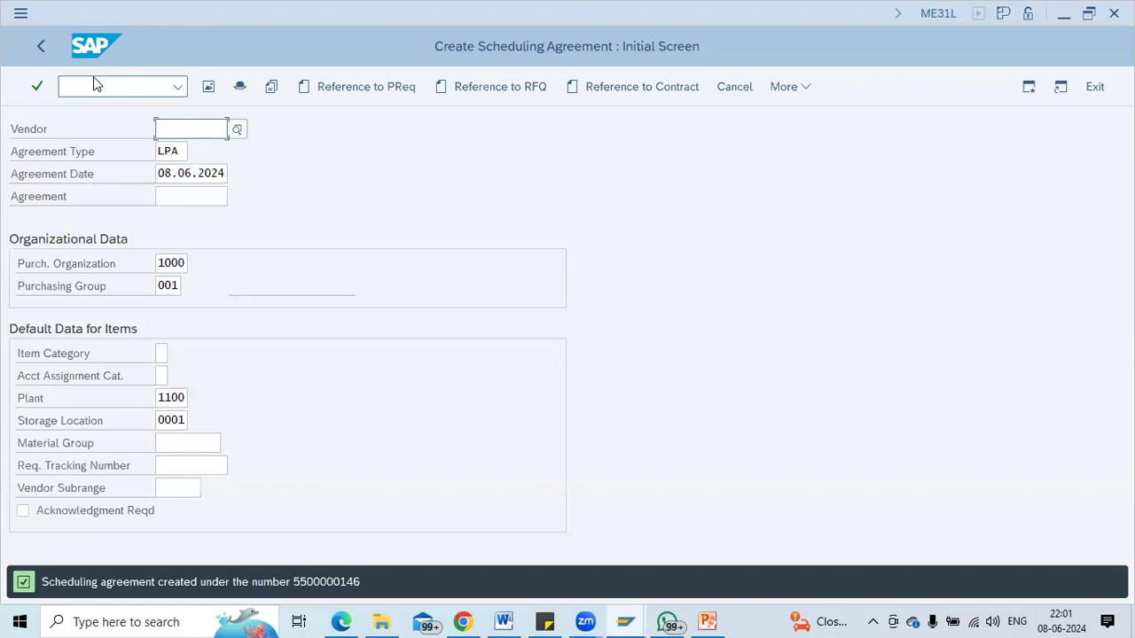
key(F10)
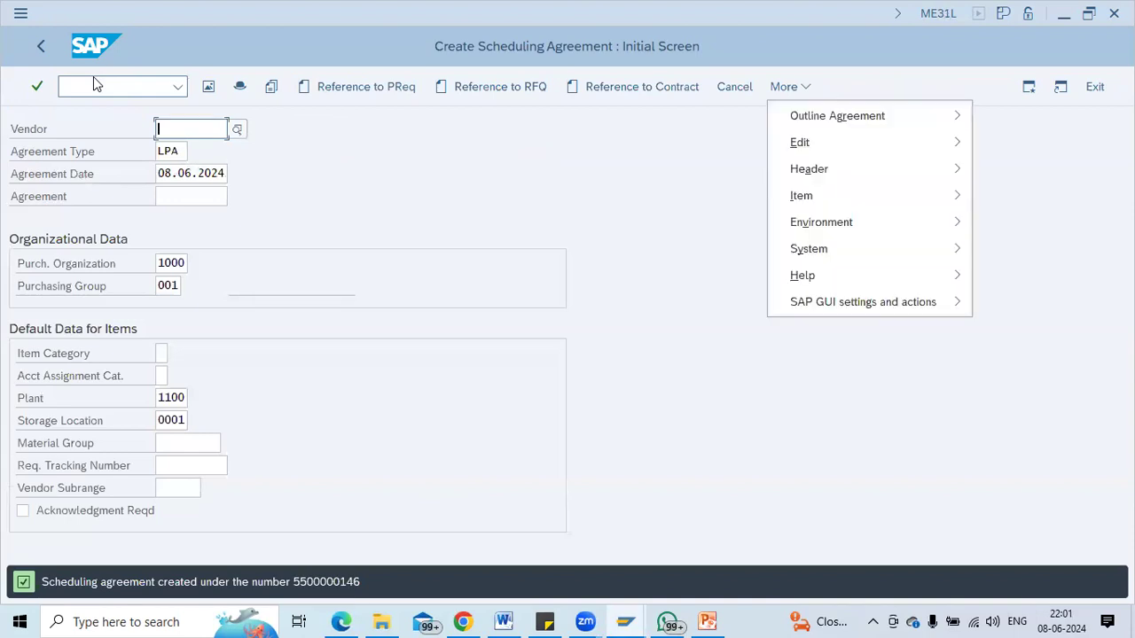
Switch to displaying the saved agreement, then open delivery schedule maintenance with /nme38.
mouse_move(835, 125)
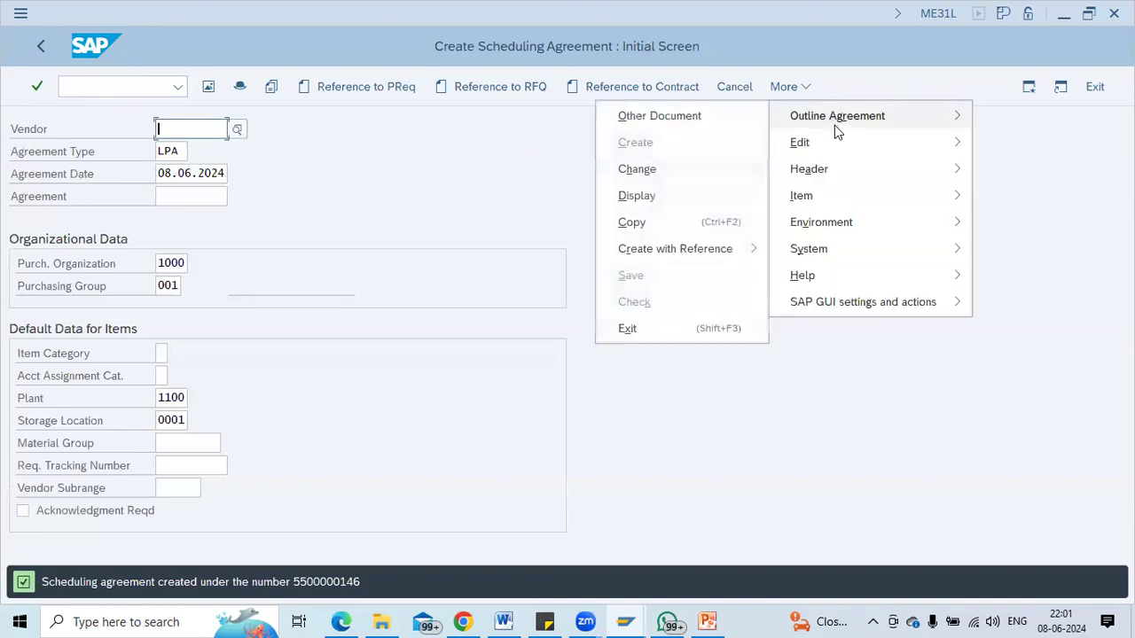
click(680, 194)
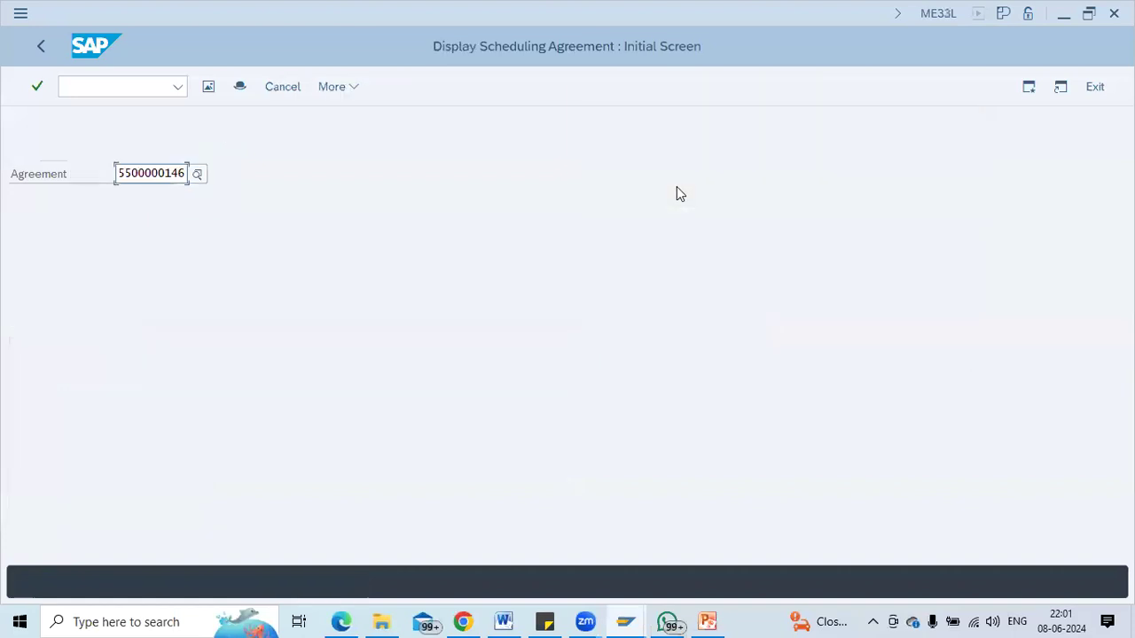
key(shift+Right)
key(shift+Right)
key(shift+Right)
key(shift+Right)
key(shift+Right)
key(shift+Right)
key(shift+Right)
key(shift+Right)
key(shift+Right)
key(shift+Right)
click(97, 82)
text(/nme38)
key(Return)
key(Return)
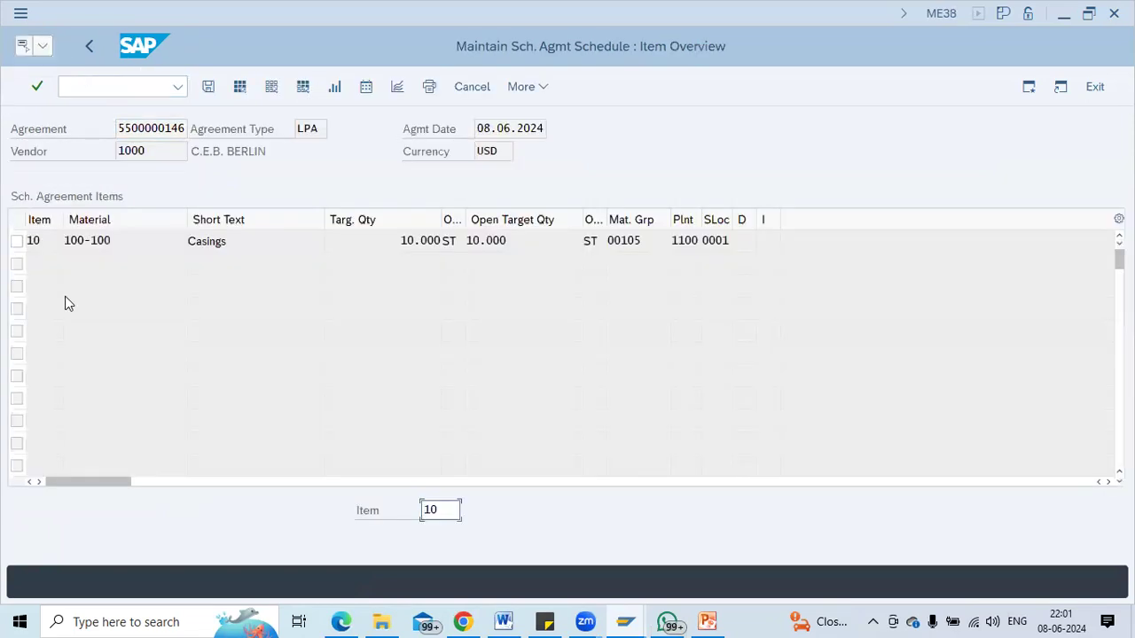
In item 10's delivery schedule, enter the first line: 08.06.2024 with quantity 1000.
double_click(110, 248)
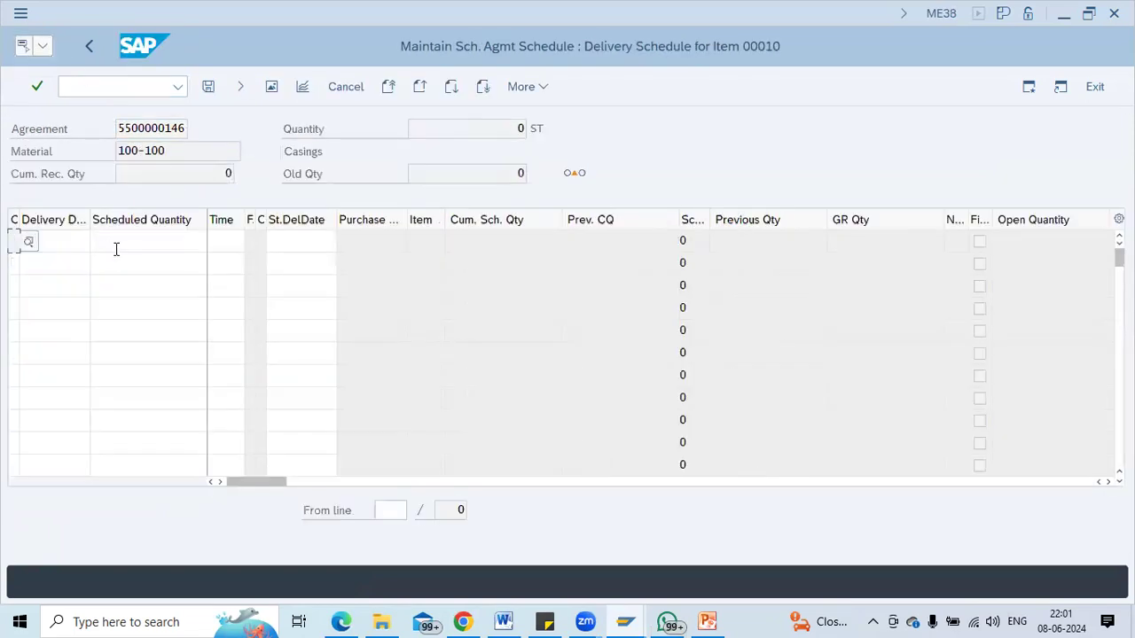
click(58, 237)
click(97, 241)
double_click(337, 388)
text(1000)
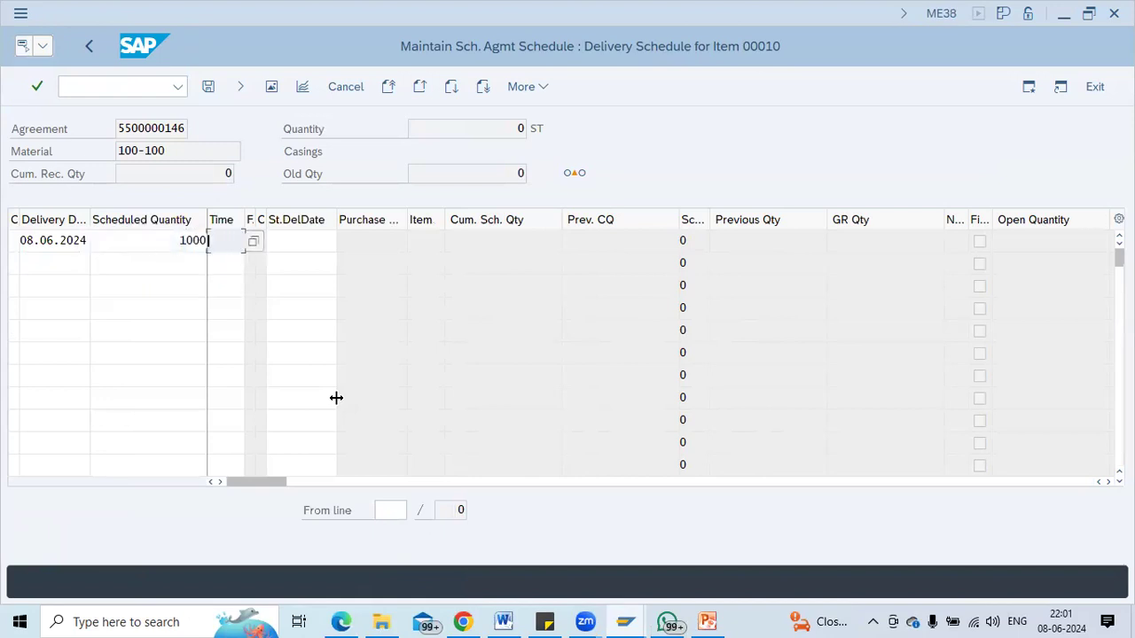
key(Return)
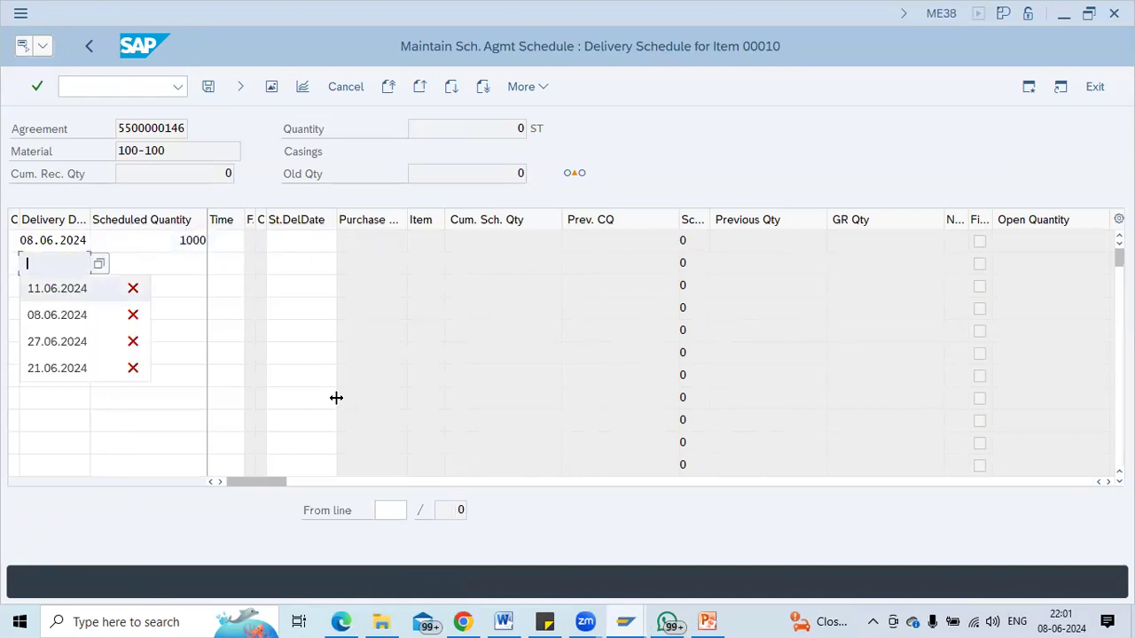
Add schedule lines 11.06.2024 qty 100, 27.06.2024 qty 200, and 21.06.2024 qty 200.
key(Tab)
key(Down)
key(Down)
key(Tab)
key(Tab)
key(Tab)
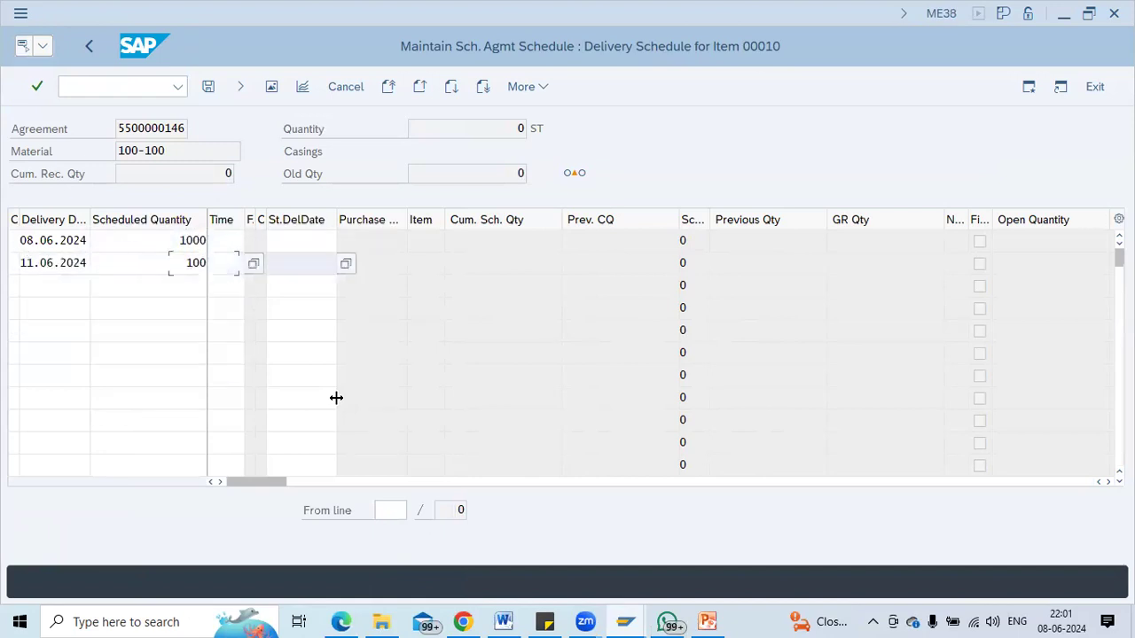
key(Down)
key(Down)
key(Down)
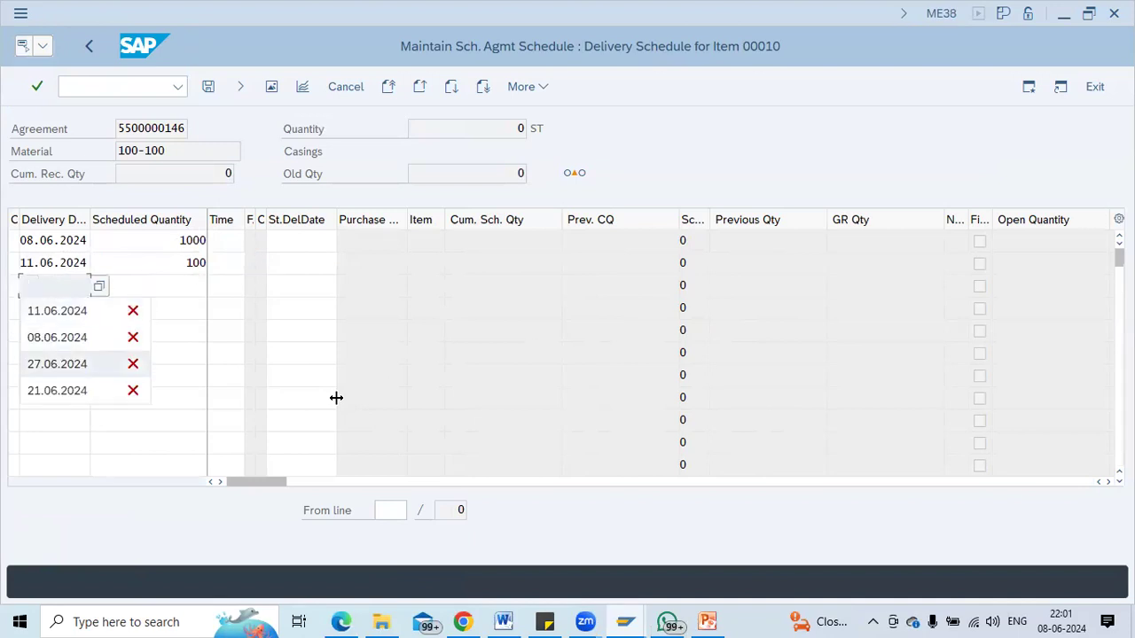
key(Tab)
key(Down)
key(Down)
key(Down)
key(Tab)
key(Tab)
key(Tab)
key(Down)
key(Down)
key(Down)
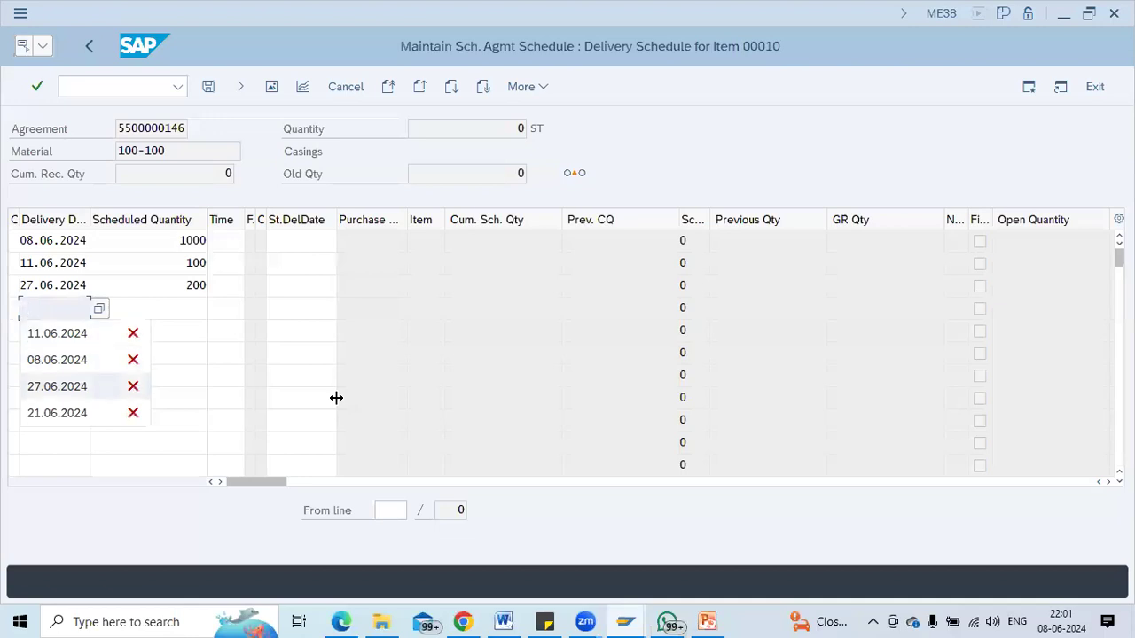
key(Down)
key(Tab)
key(Down)
key(Down)
key(Down)
key(Return)
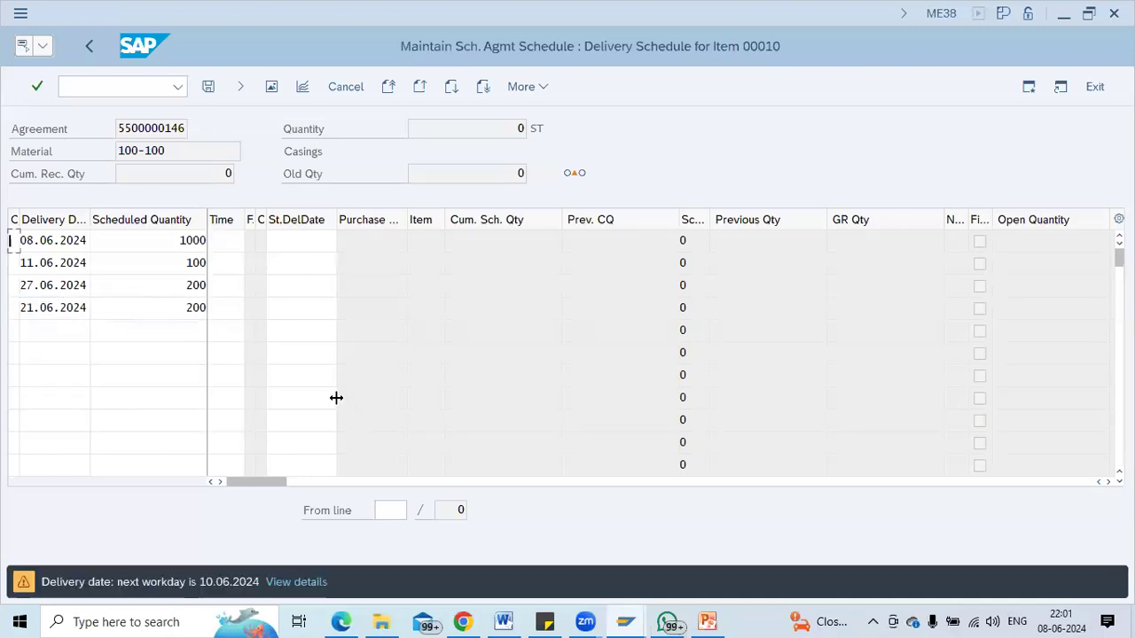
key(Return)
key(Return)
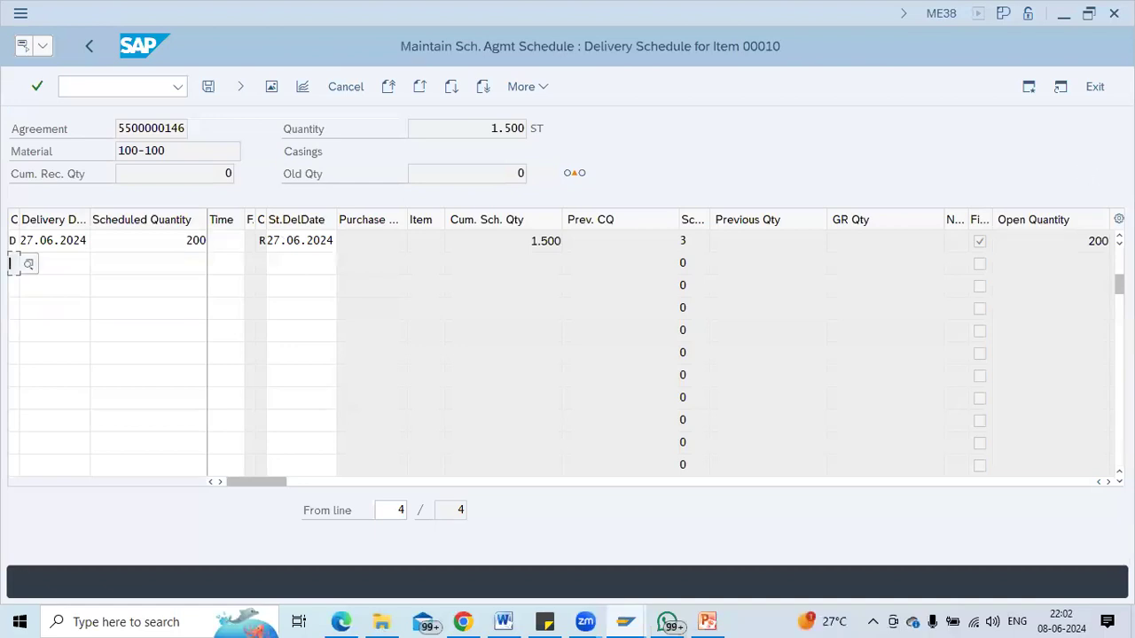
Save the four-line delivery schedule totalling 1.500.
drag(1119, 284, 1119, 256)
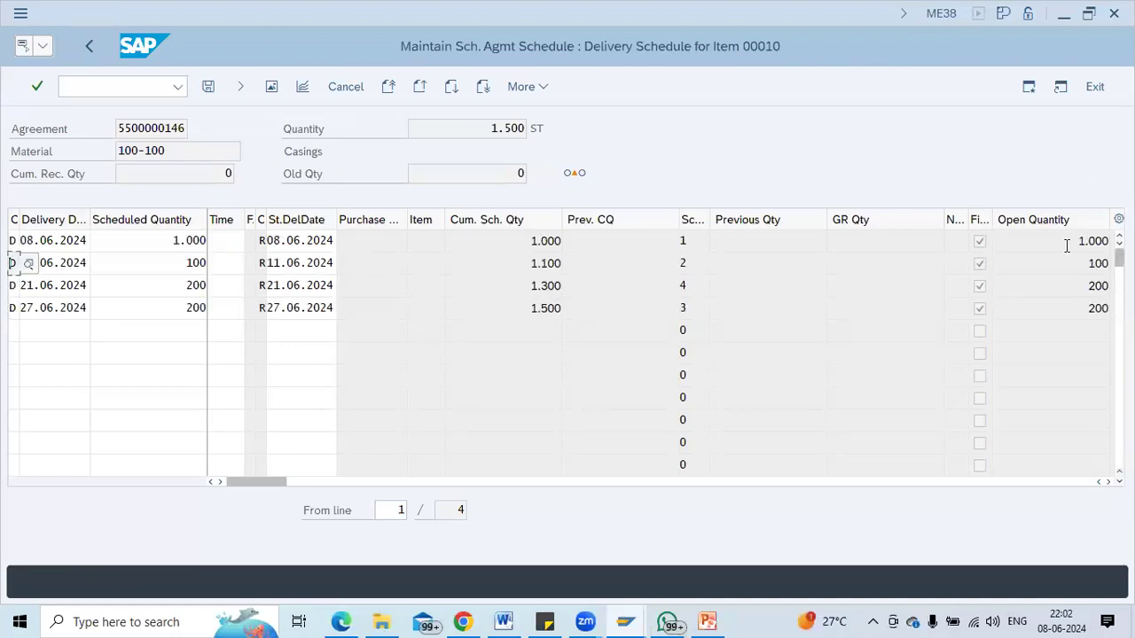
key(ctrl+s)
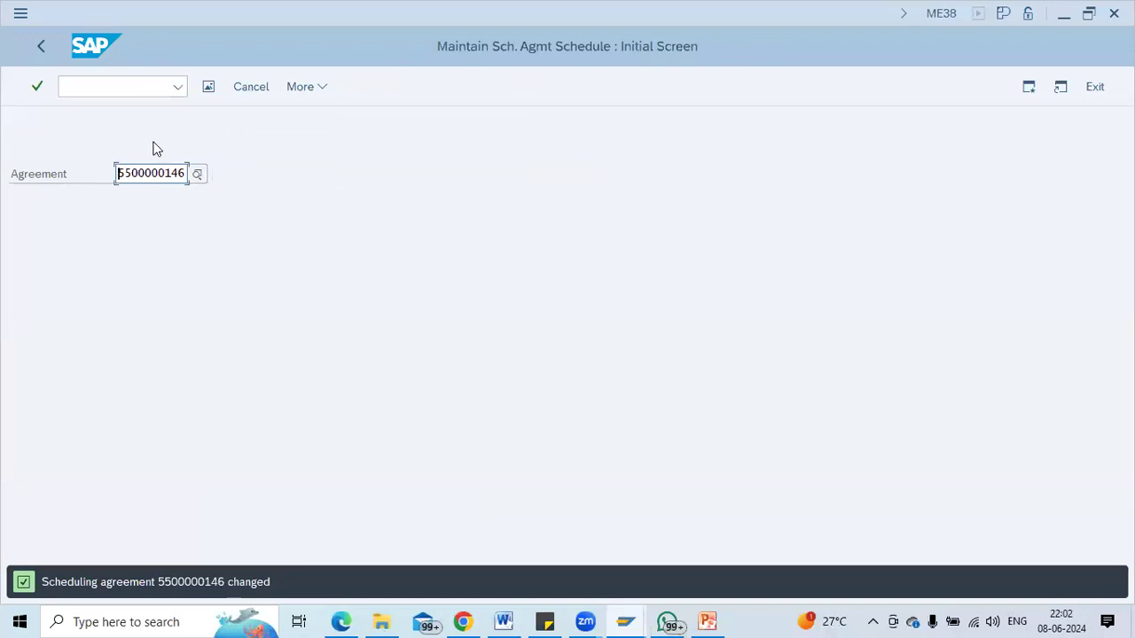
key(shift+Right)
key(shift+Right)
key(shift+Right)
key(shift+Right)
key(shift+Right)
key(shift+Right)
key(shift+Right)
key(shift+Right)
key(shift+Right)
key(shift+Right)
key(ctrl+c)
click(122, 87)
text(/nmigo)
key(Return)
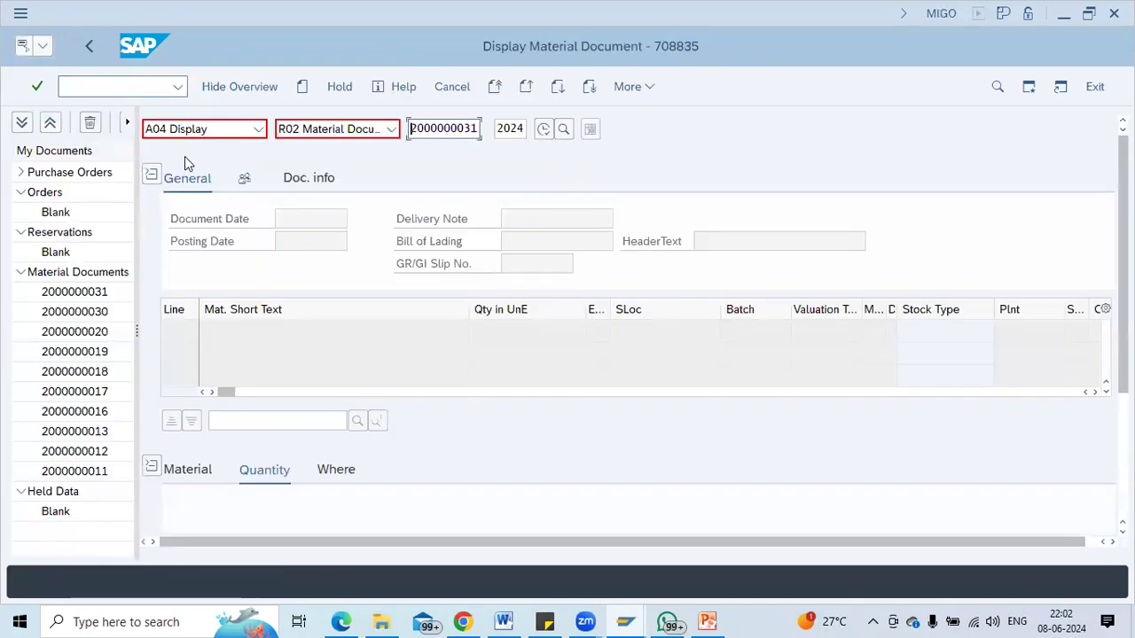
click(212, 133)
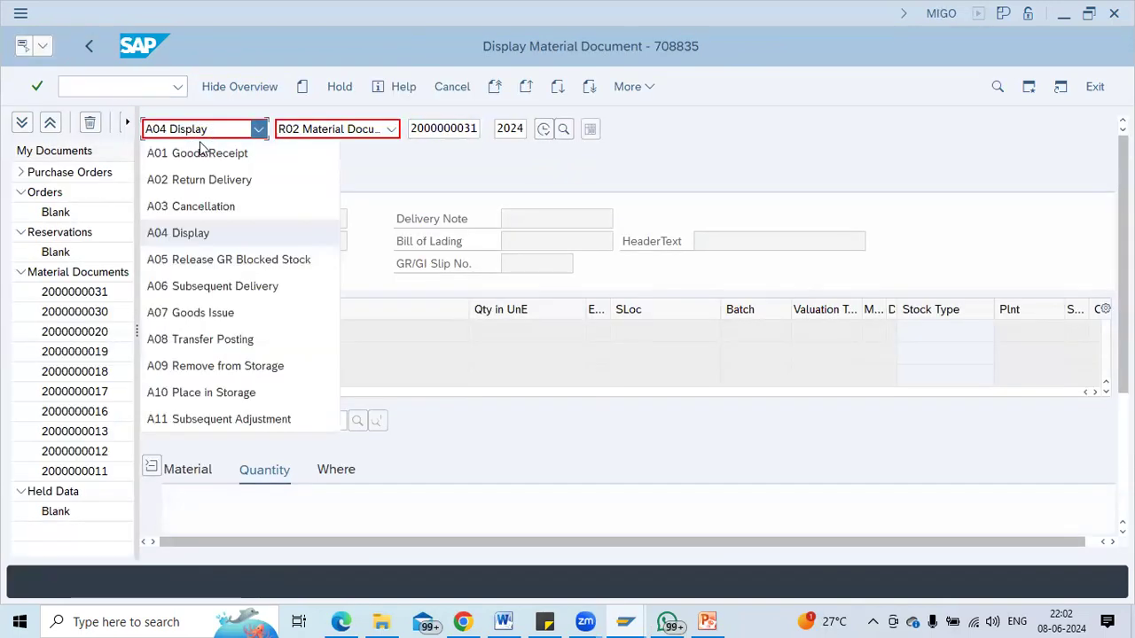
click(196, 147)
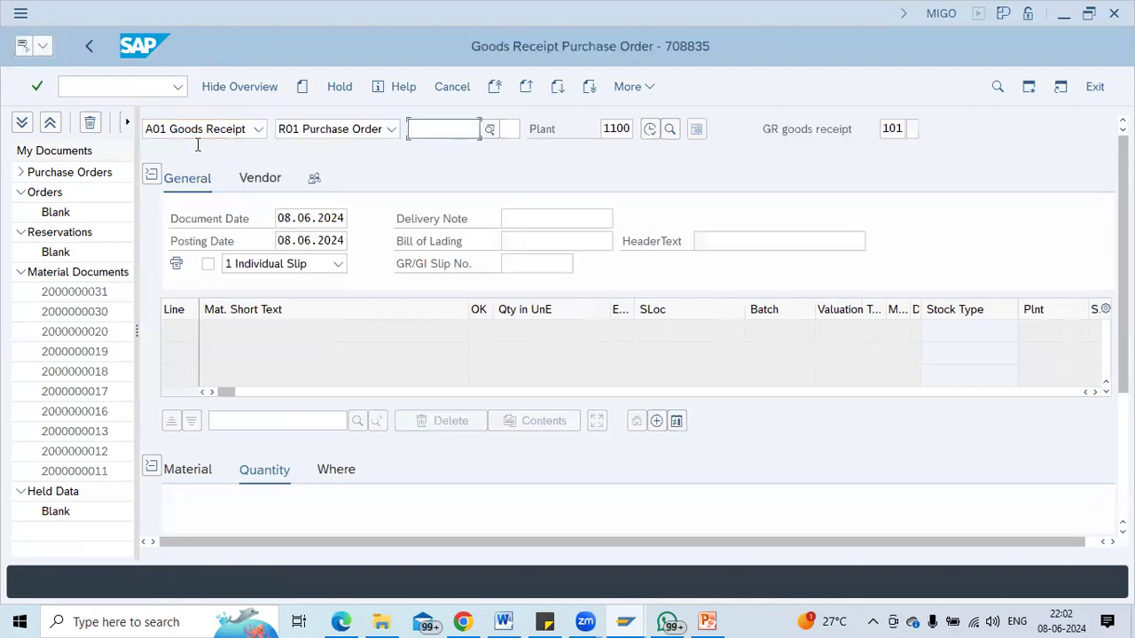
key(ctrl+v)
key(Return)
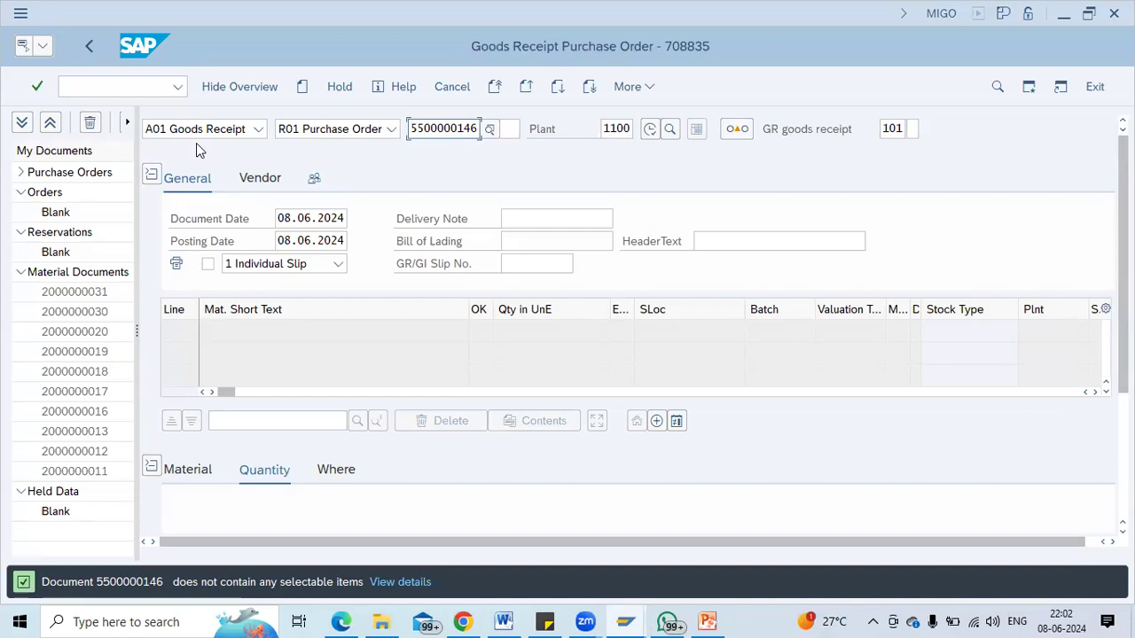
Open the scheduling agreement display with /nme33l.
click(120, 82)
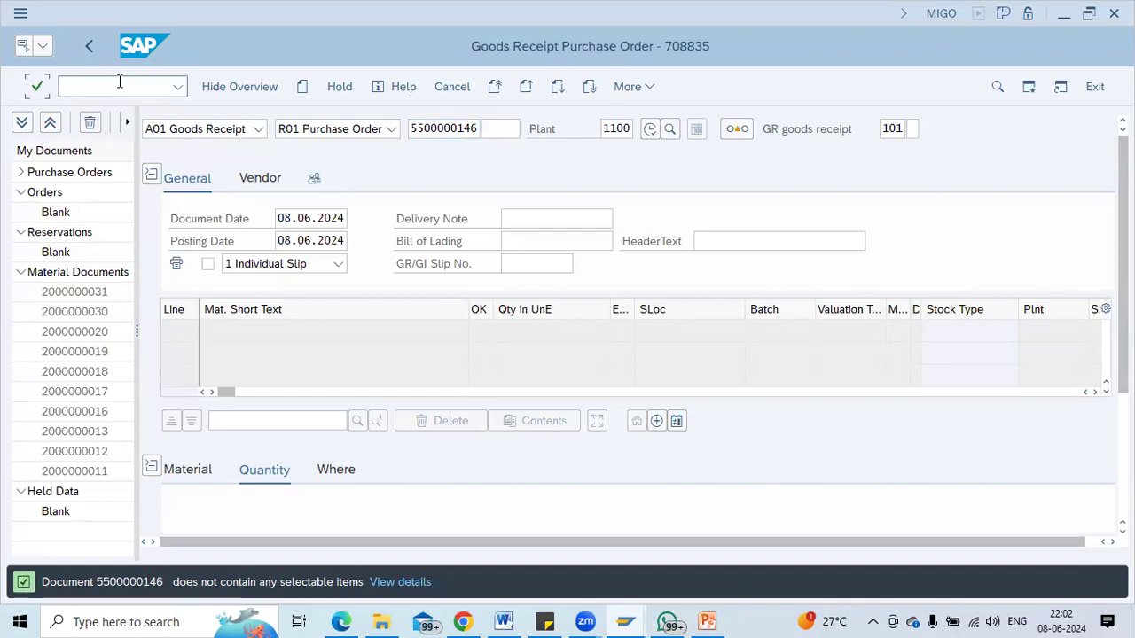
text(/nme33l)
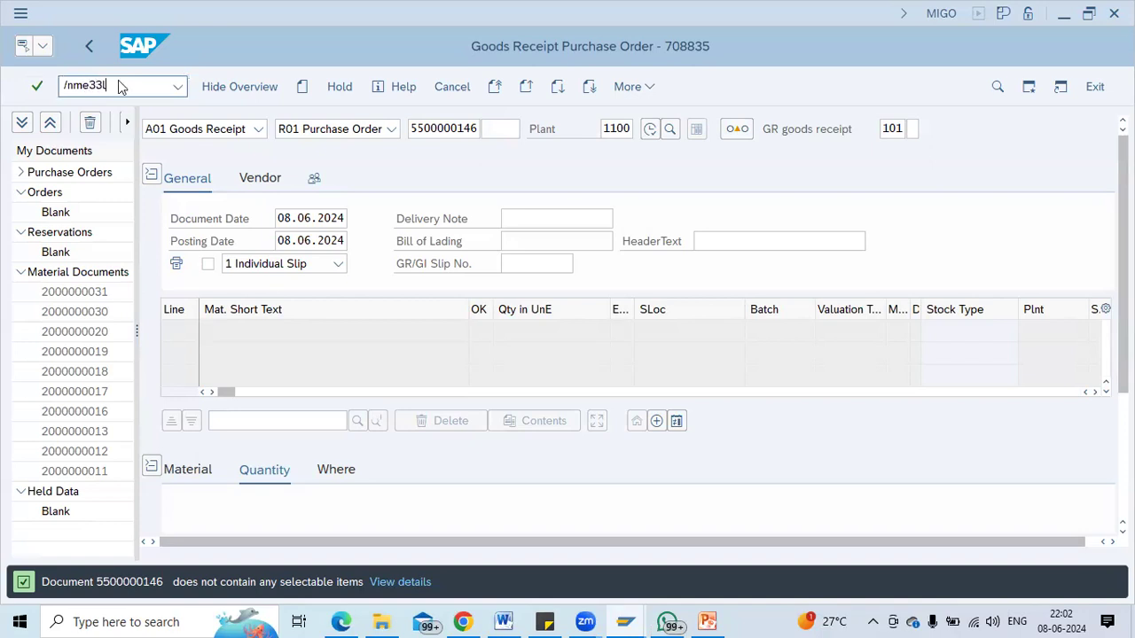
key(Return)
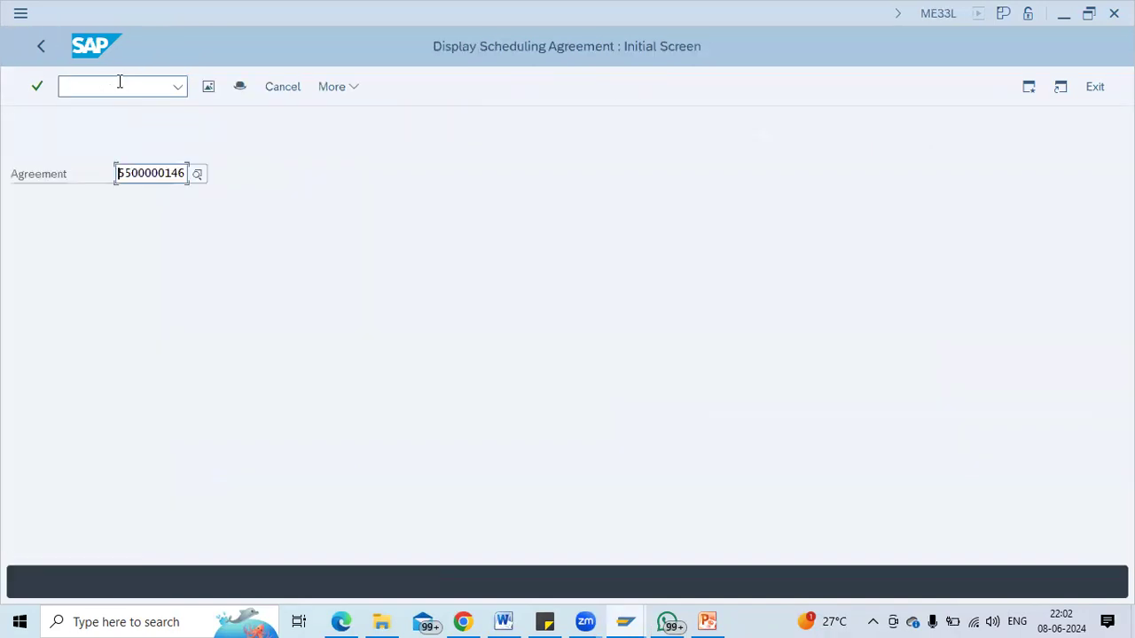
click(120, 82)
key(Return)
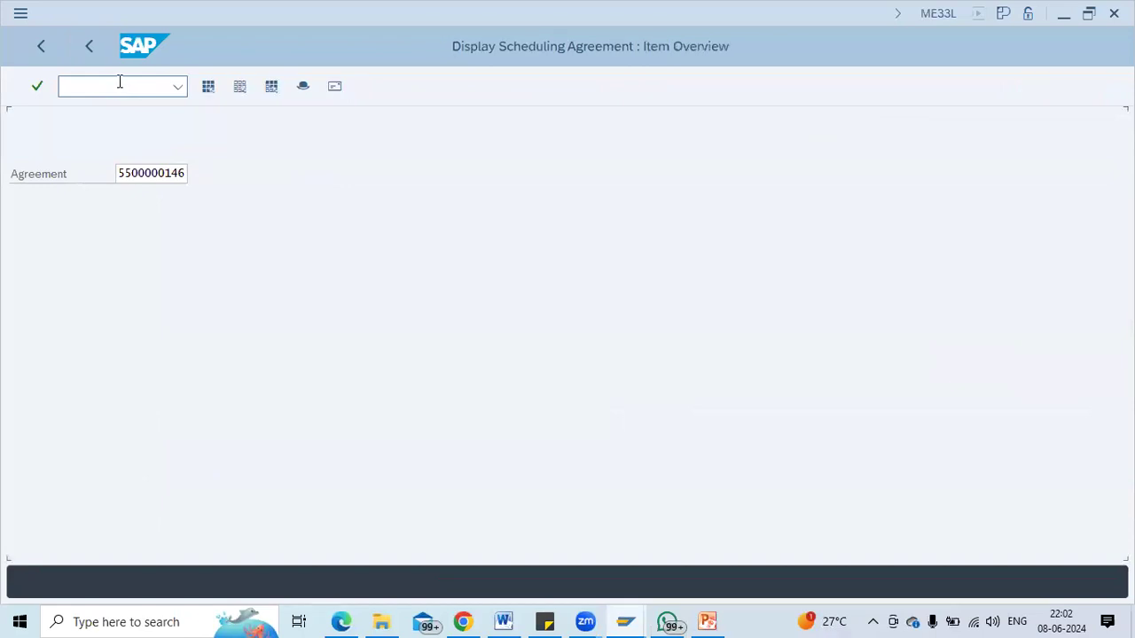
click(322, 133)
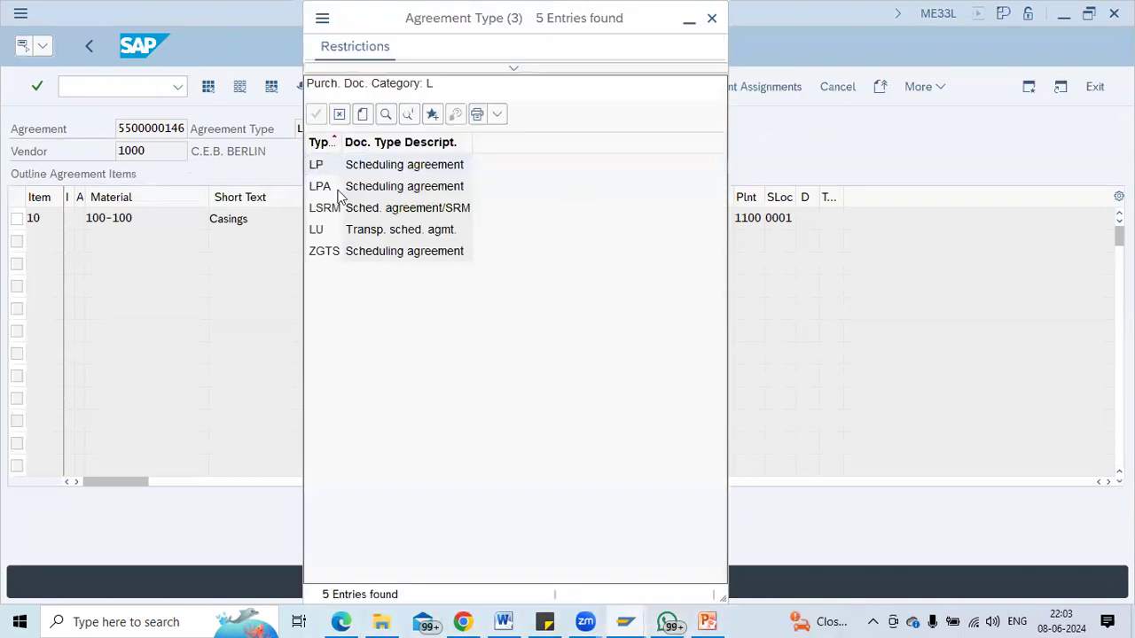
double_click(340, 194)
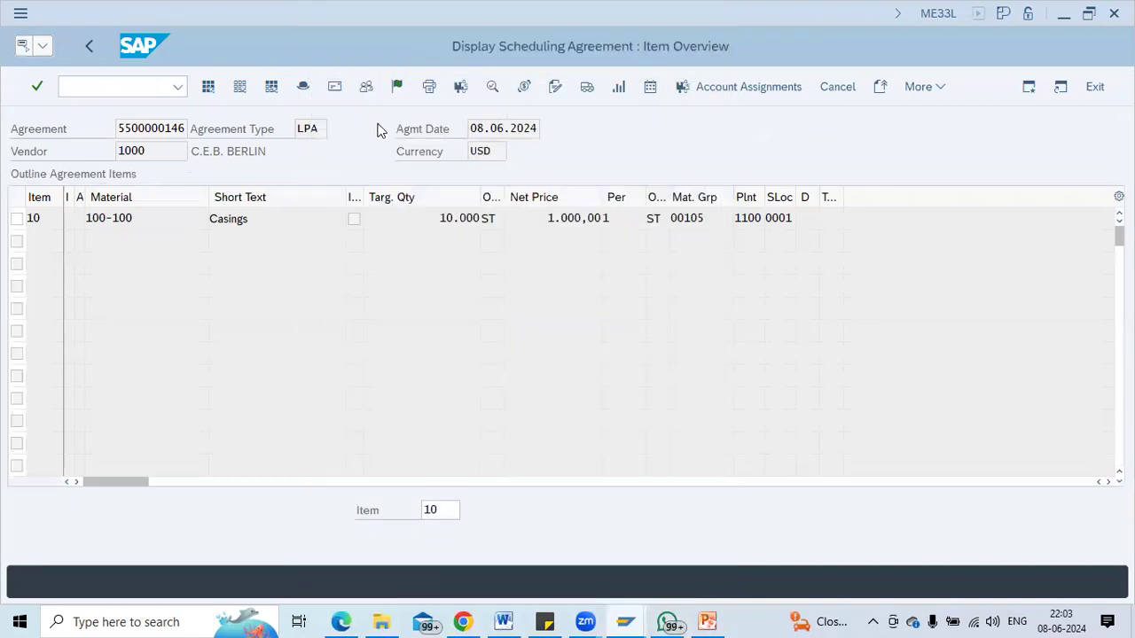
click(395, 95)
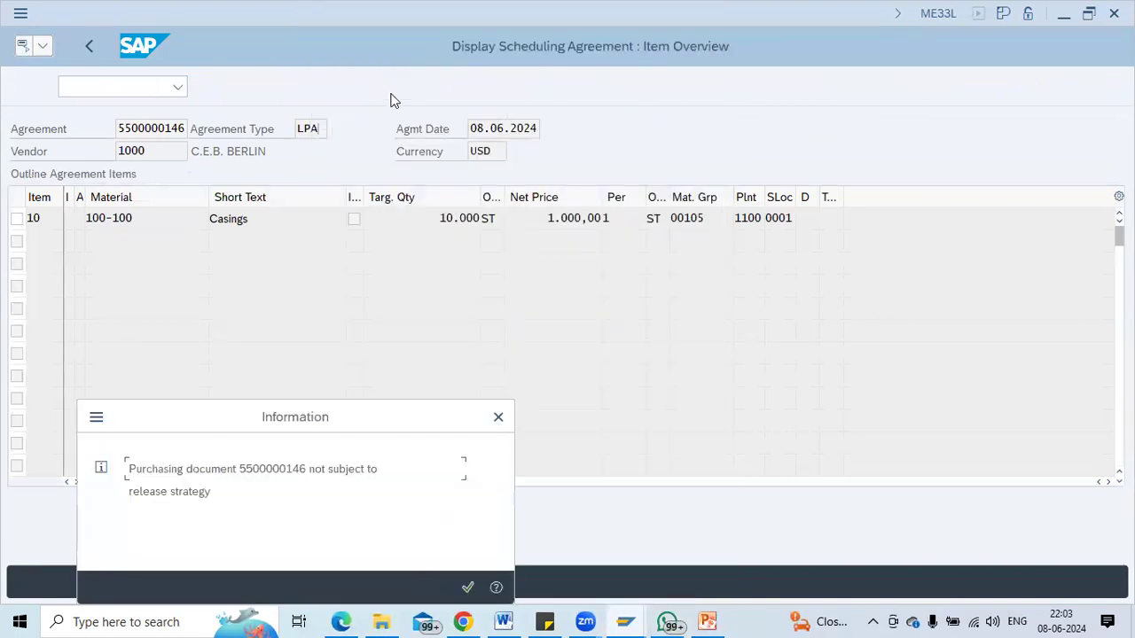
key(Return)
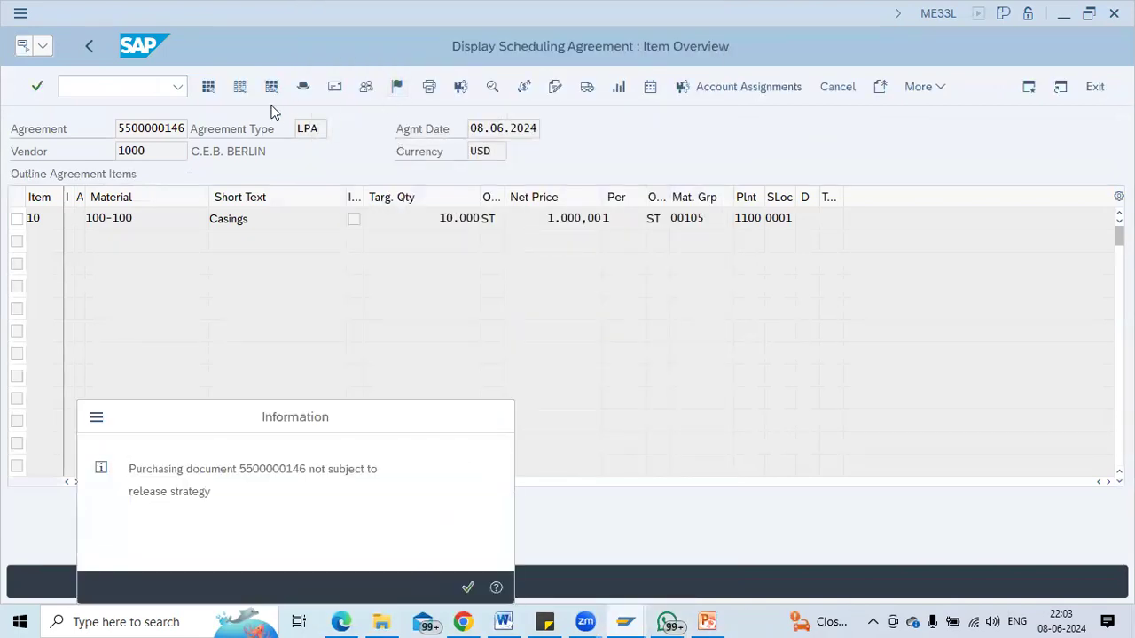
click(91, 51)
Open the renumber delivery schedule lines transaction with /nme85.
click(80, 81)
text(/nme85)
key(Return)
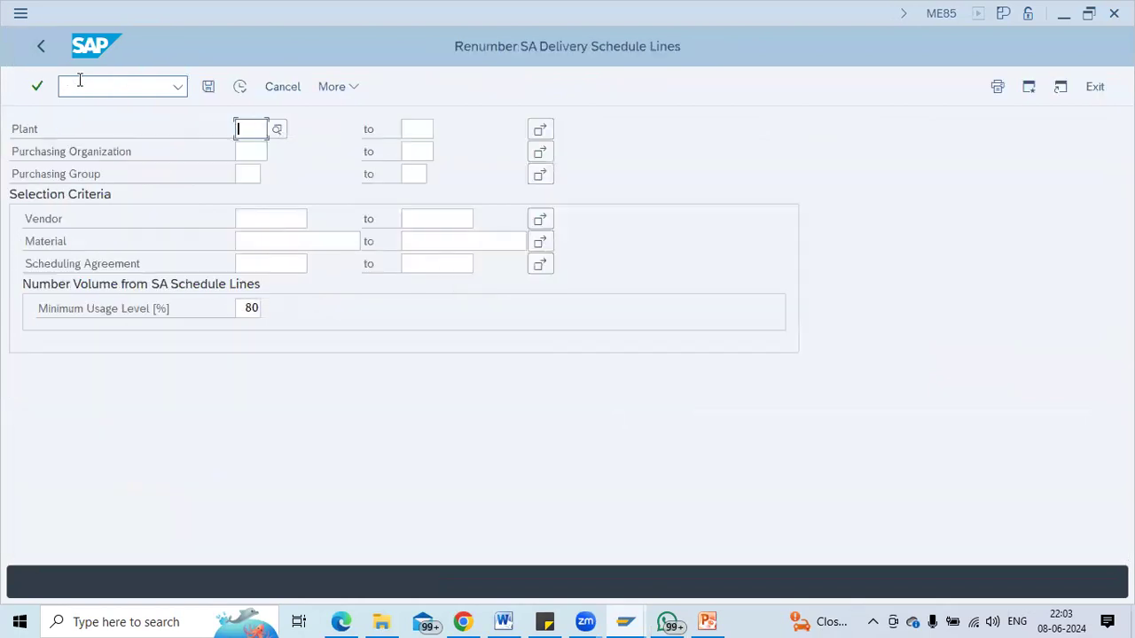
Open Create Releases with /nme84.
click(79, 81)
text(/nme84)
key(Return)
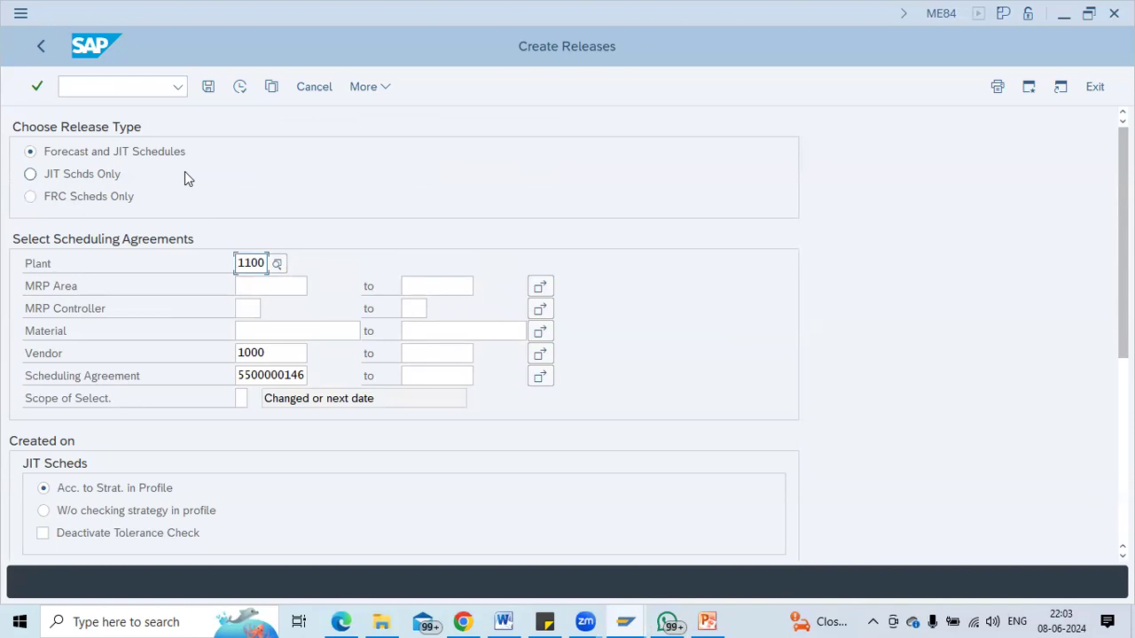
Open material 100-100 for change in MM02.
click(110, 86)
text(/nmm02)
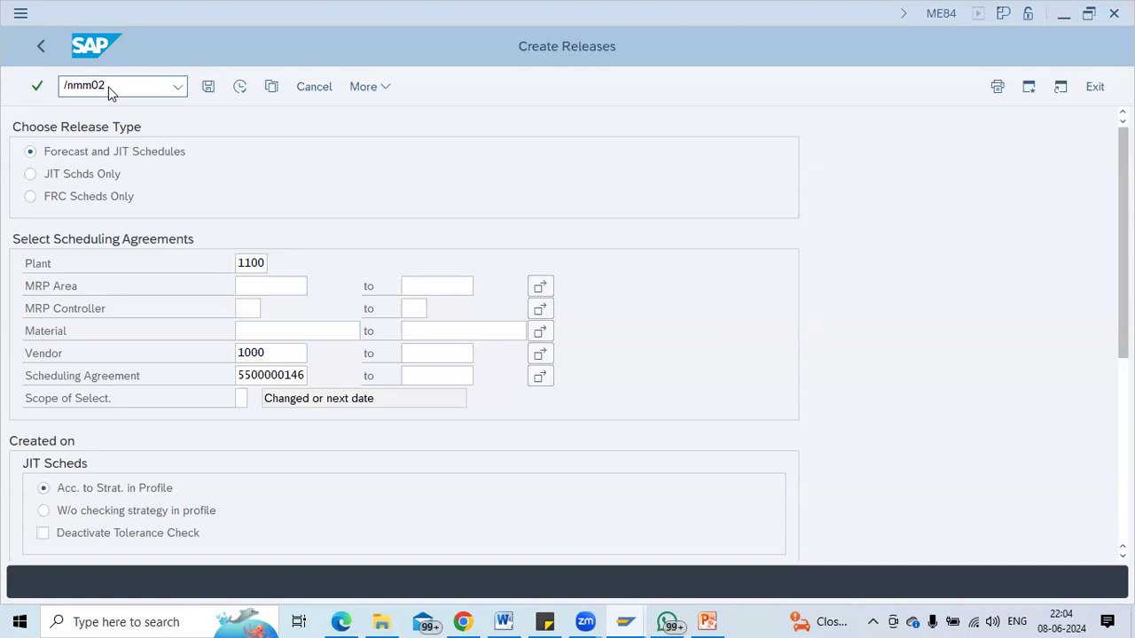
key(Return)
text(100-100)
key(Return)
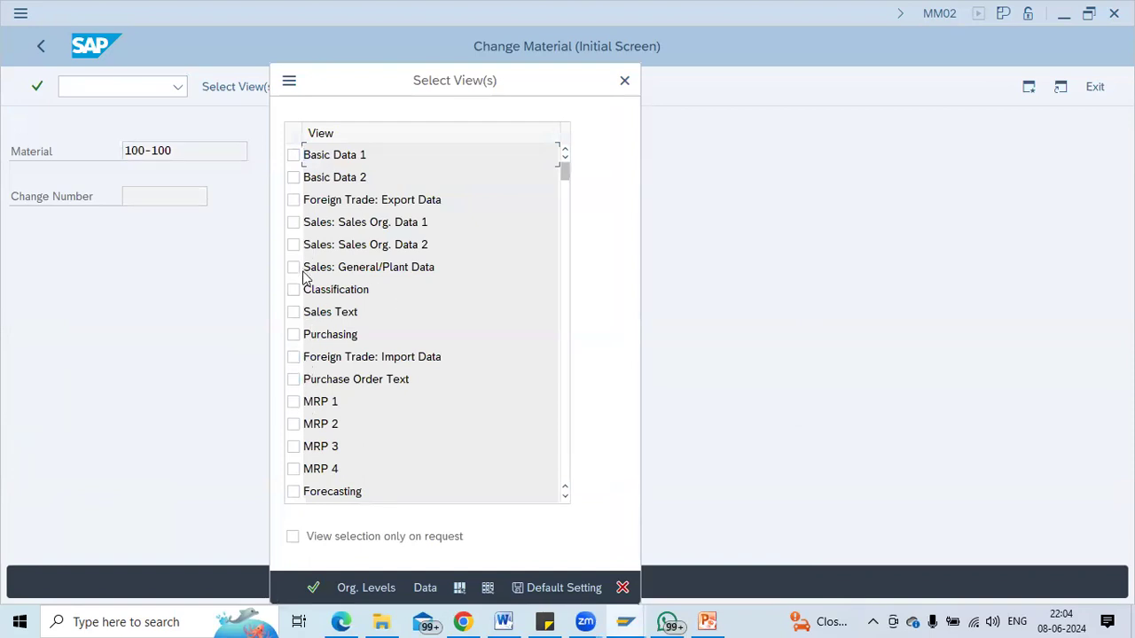
Select the Purchasing view for plant 1100.
click(294, 333)
key(Return)
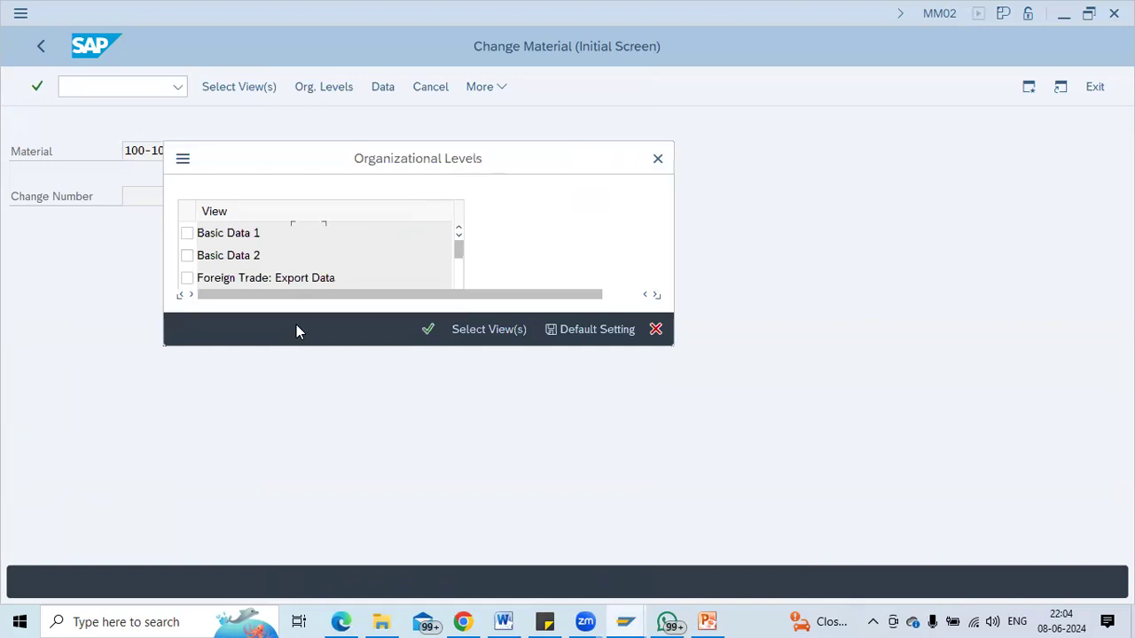
key(Down)
key(Return)
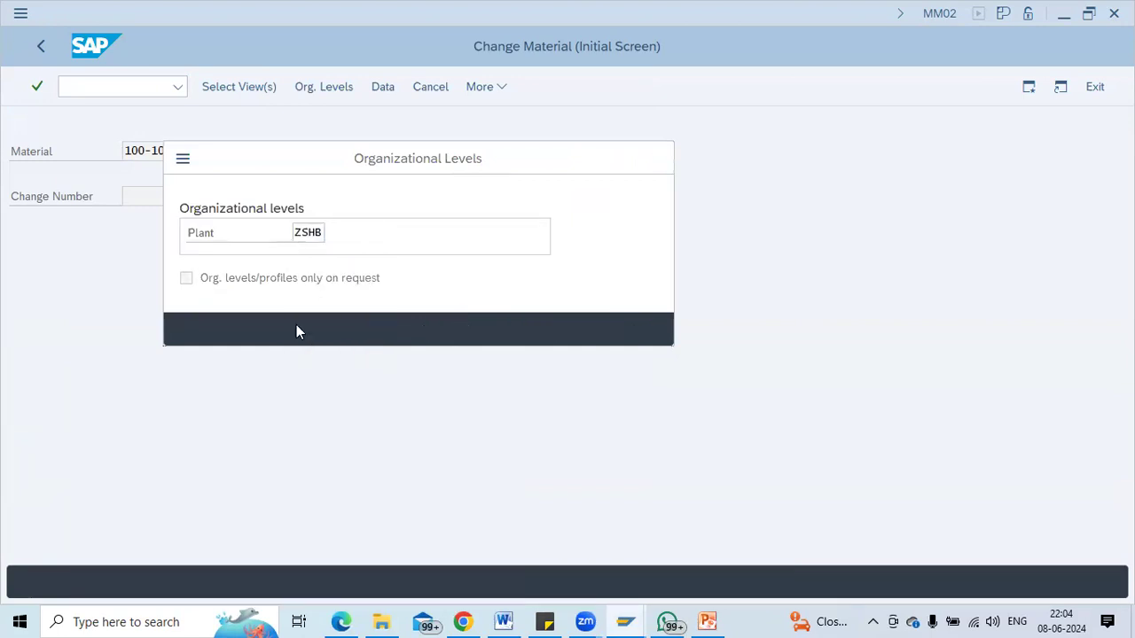
text(100-100)
key(Return)
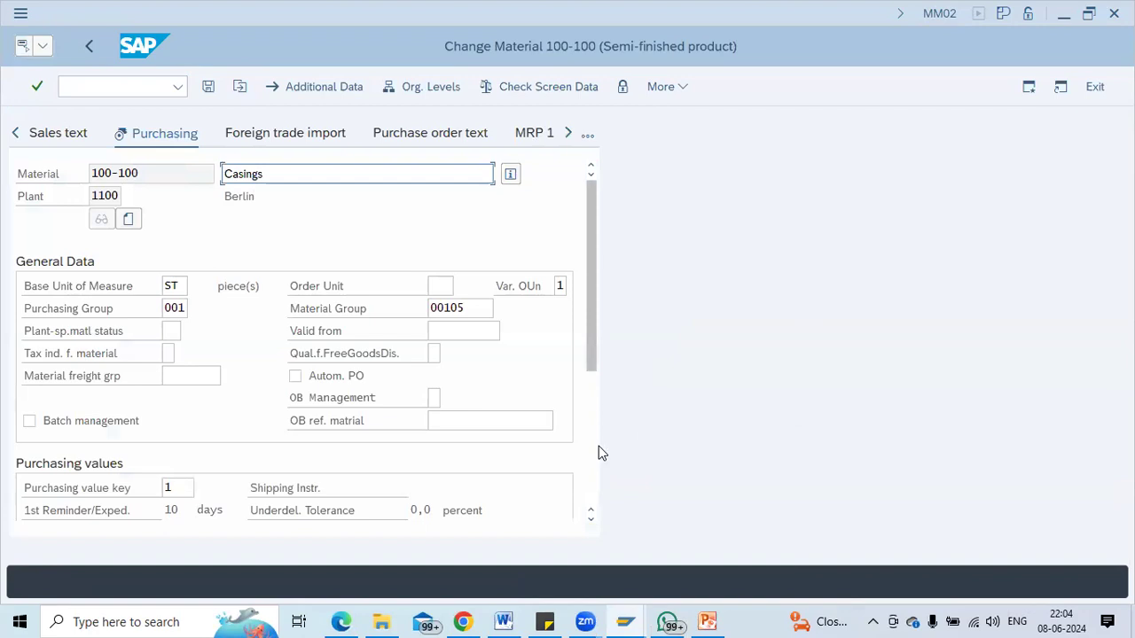
Set the JIT Sched. Indicator to 1 (Automatically) and save material 100-100.
click(590, 448)
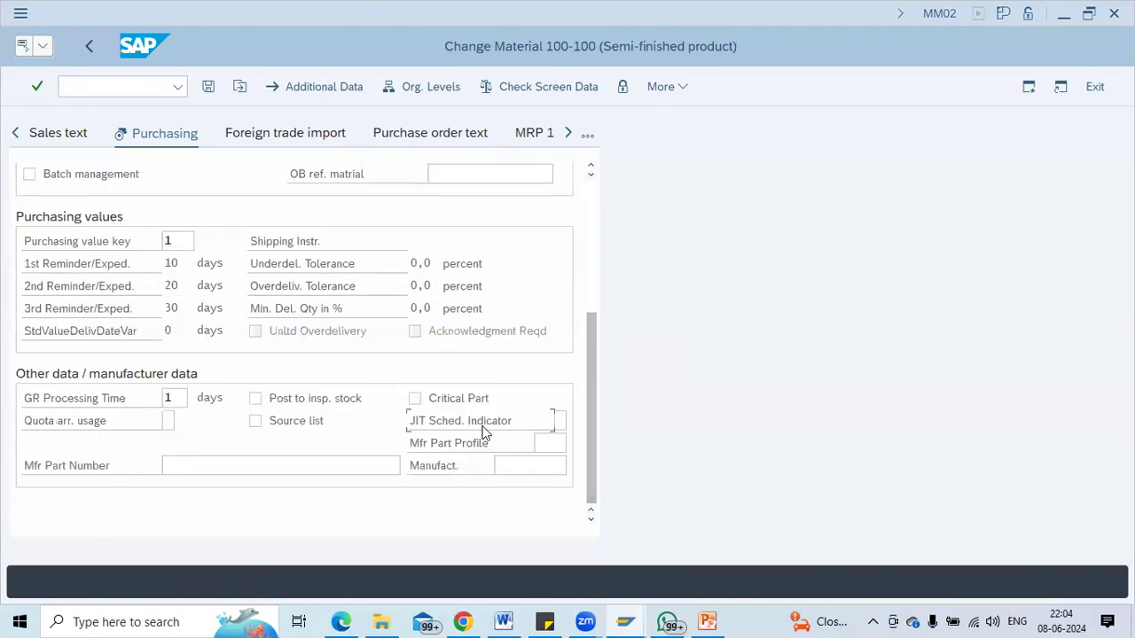
click(558, 420)
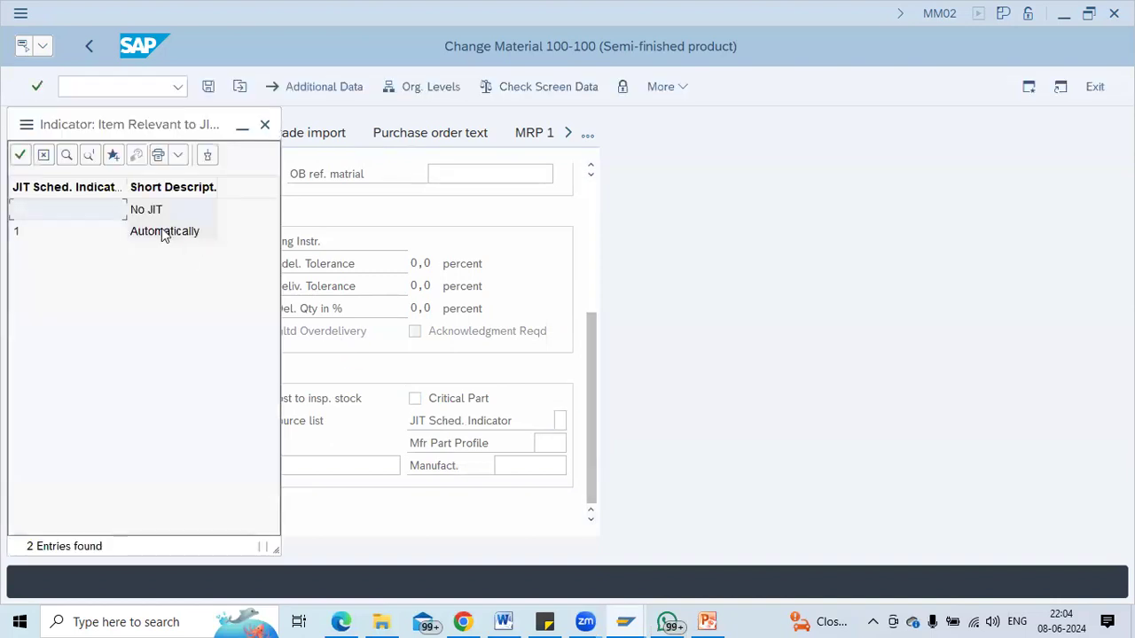
double_click(165, 230)
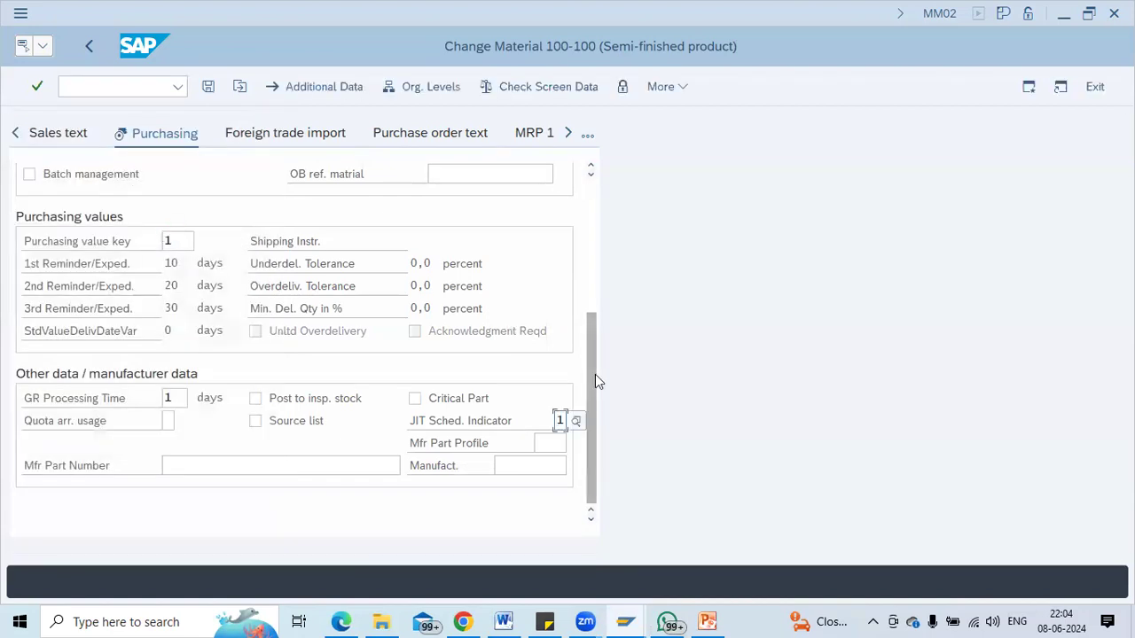
key(Return)
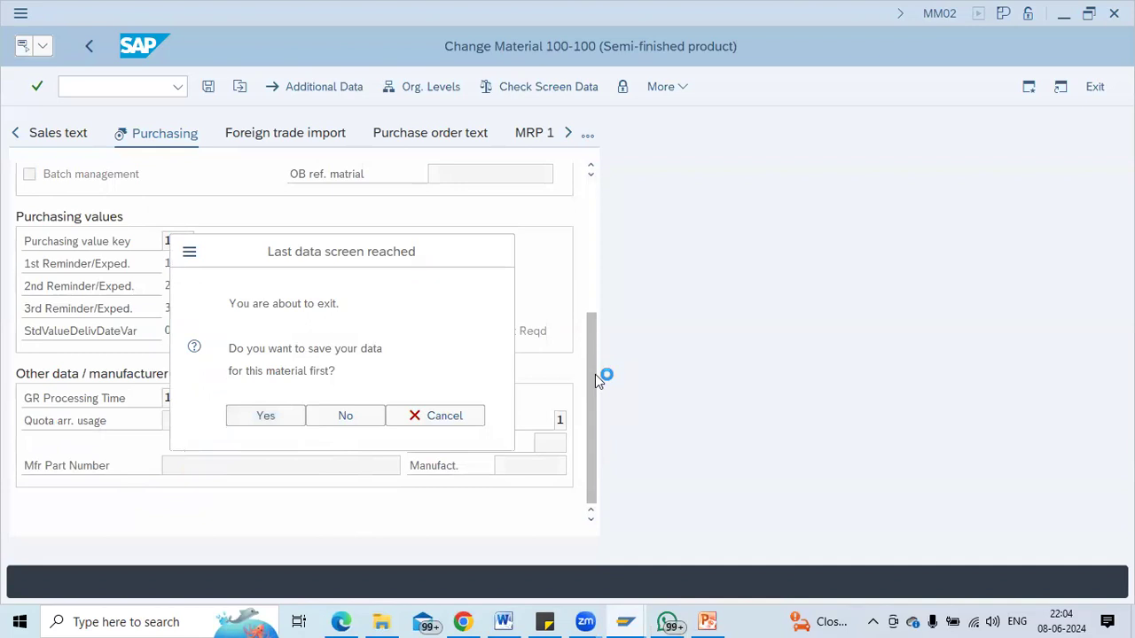
key(Return)
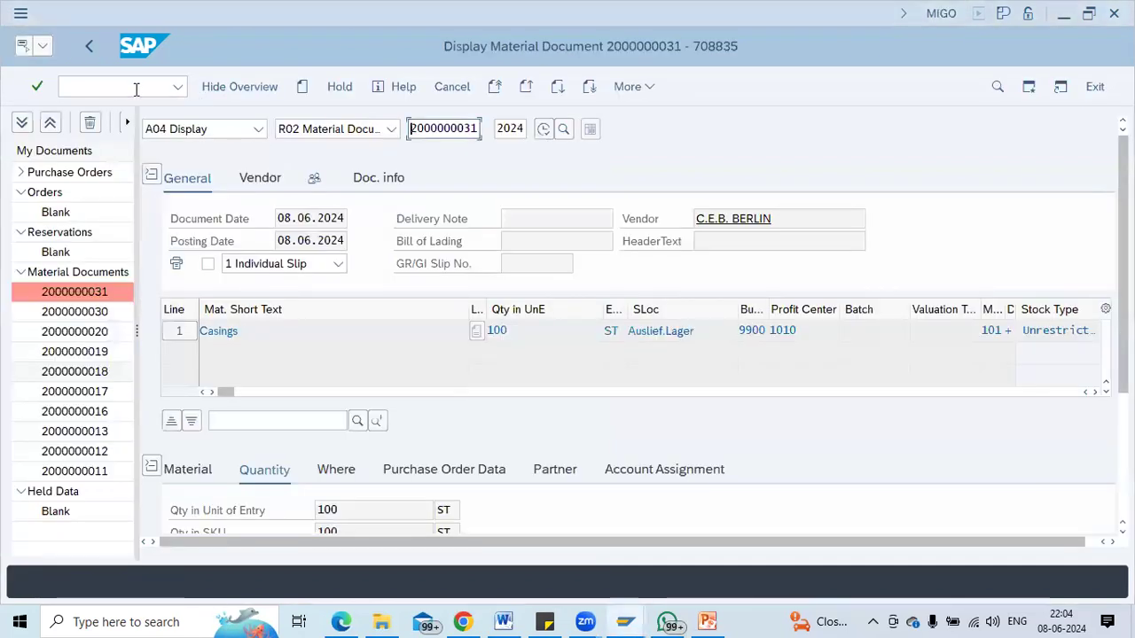
Open Create Releases with /nme84.
click(111, 89)
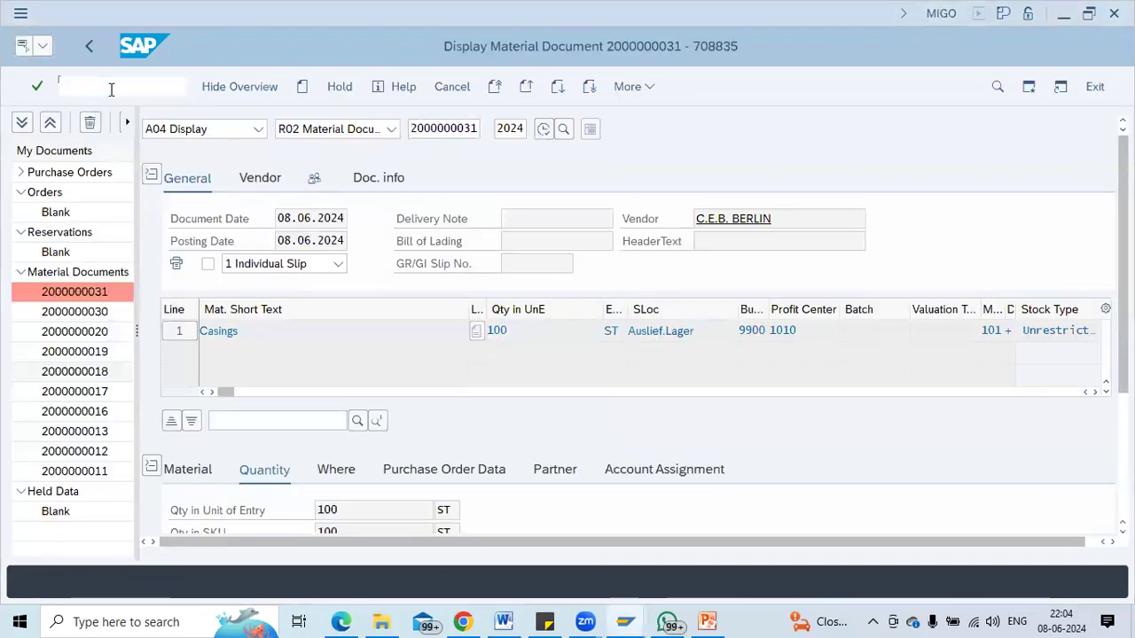
text(/nme3)
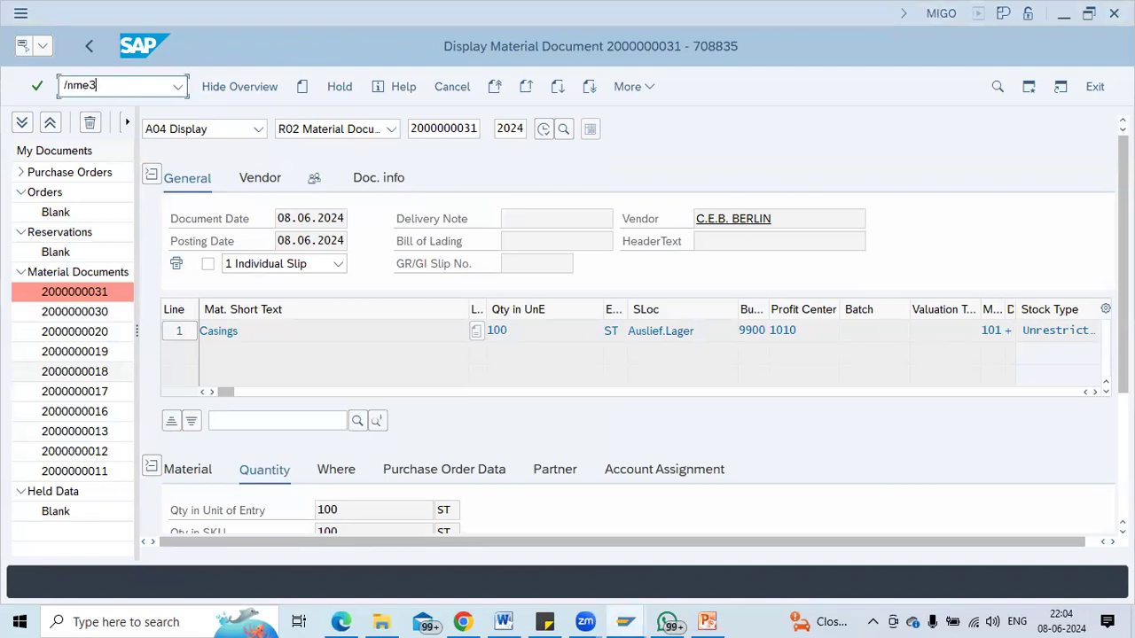
key(BackSpace)
text(84)
key(Return)
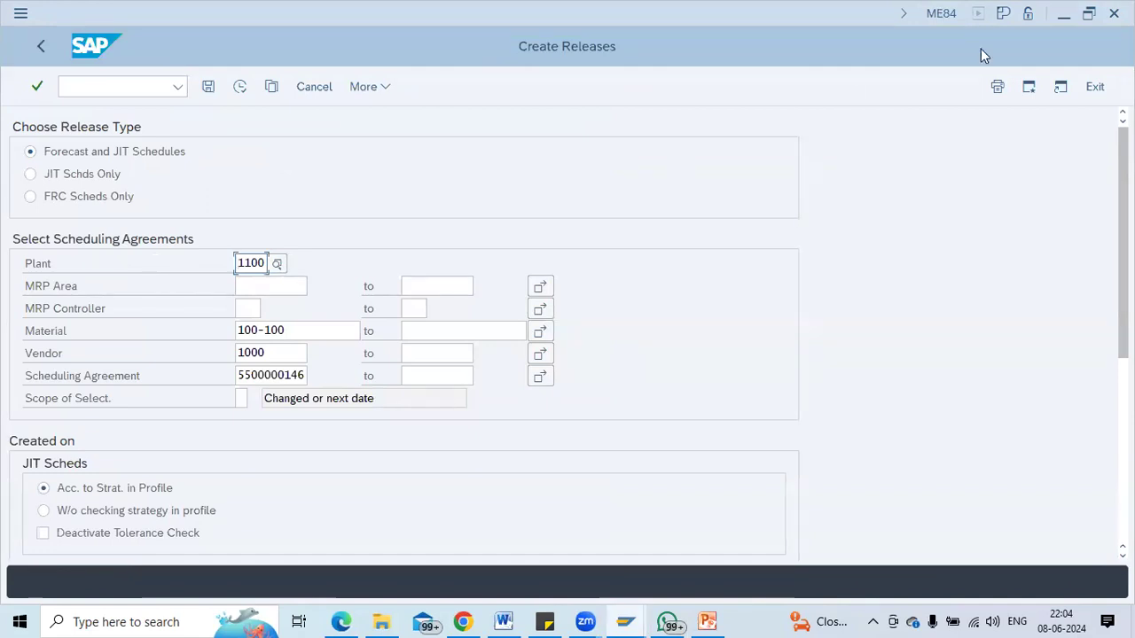
click(240, 94)
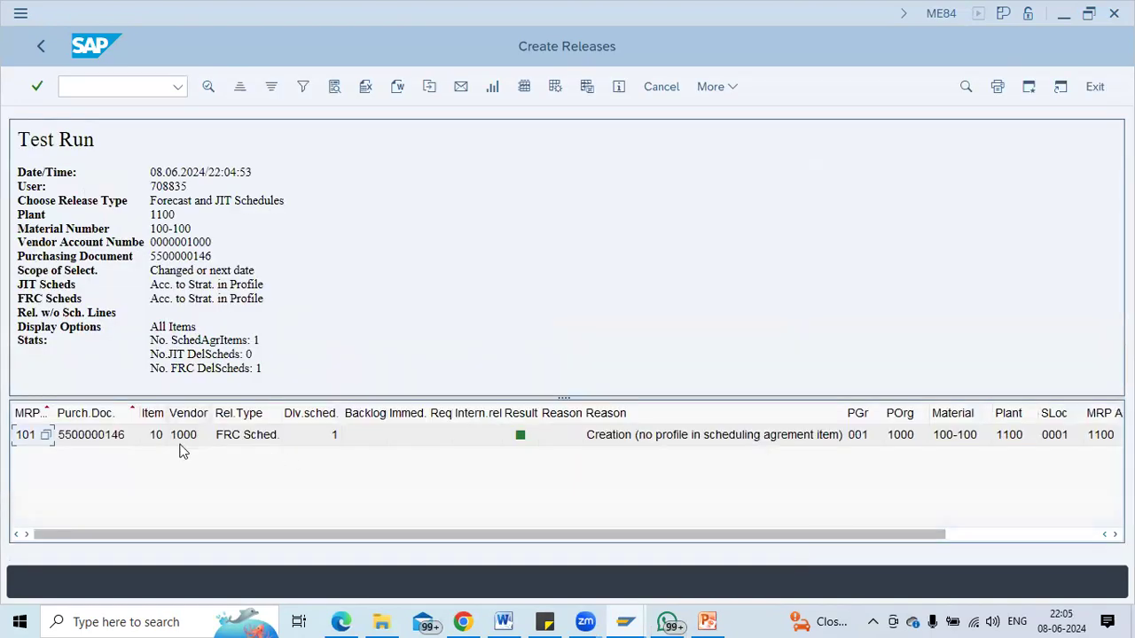
click(263, 443)
click(644, 445)
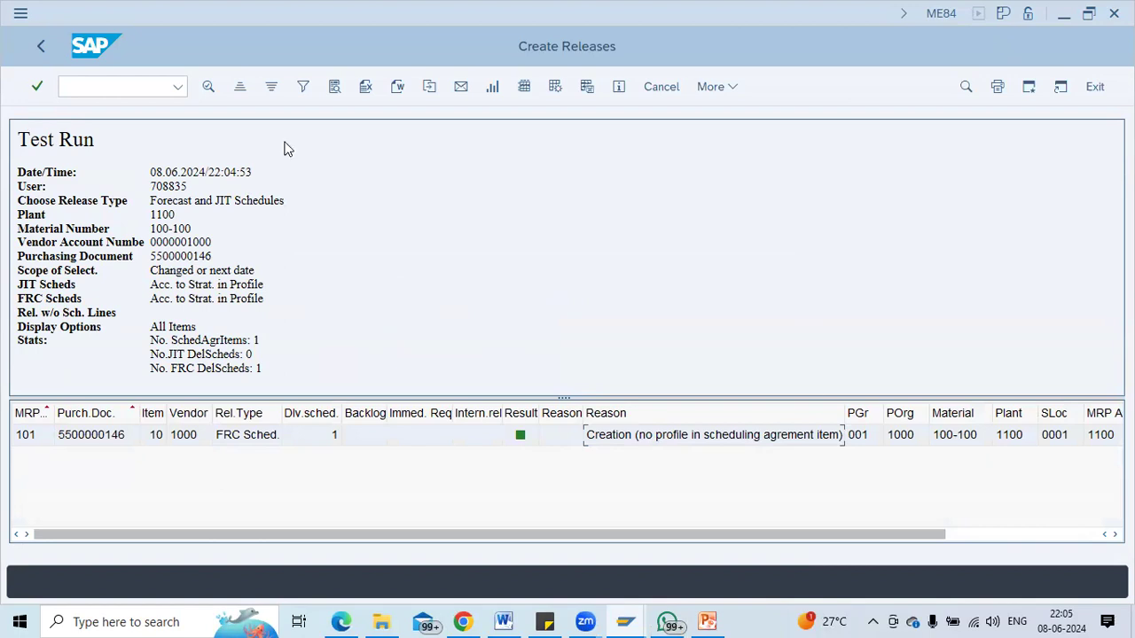
click(43, 47)
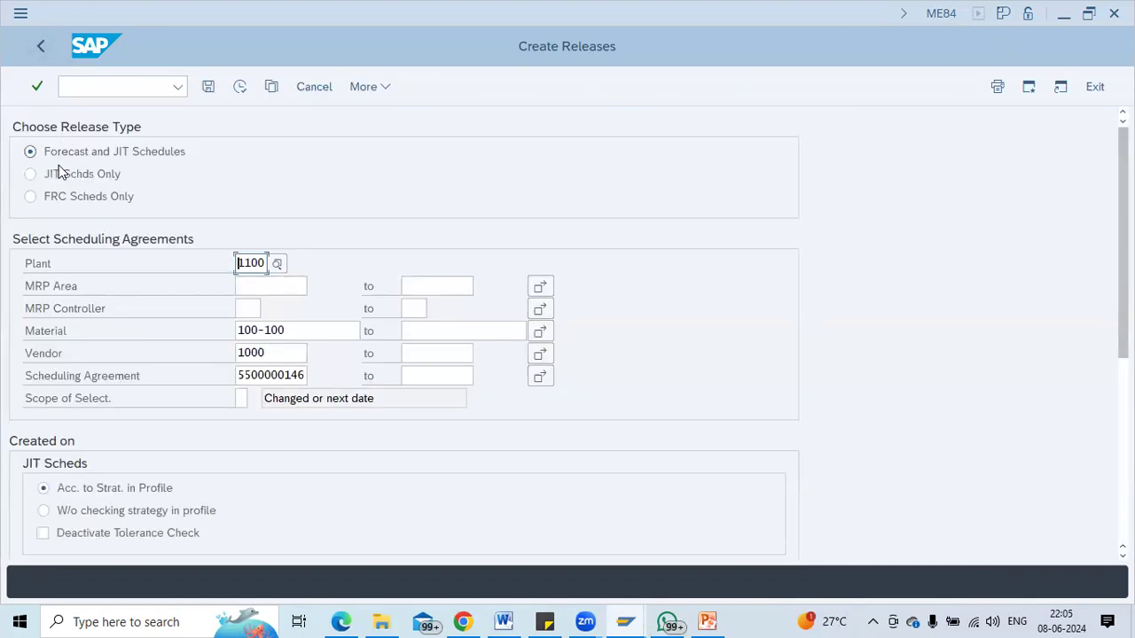
click(59, 174)
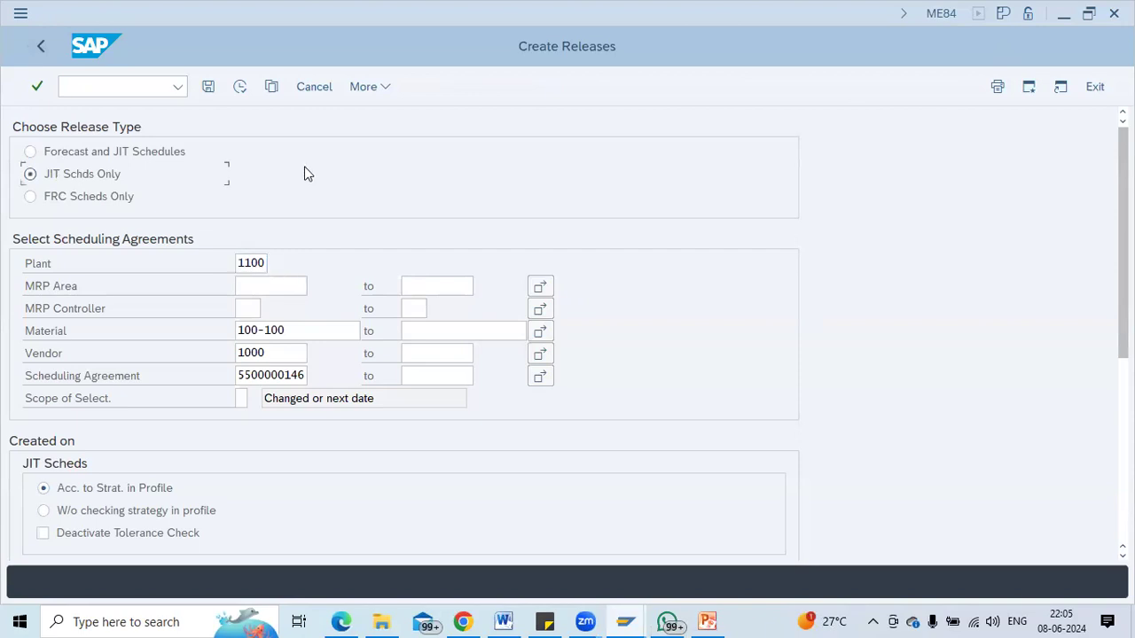